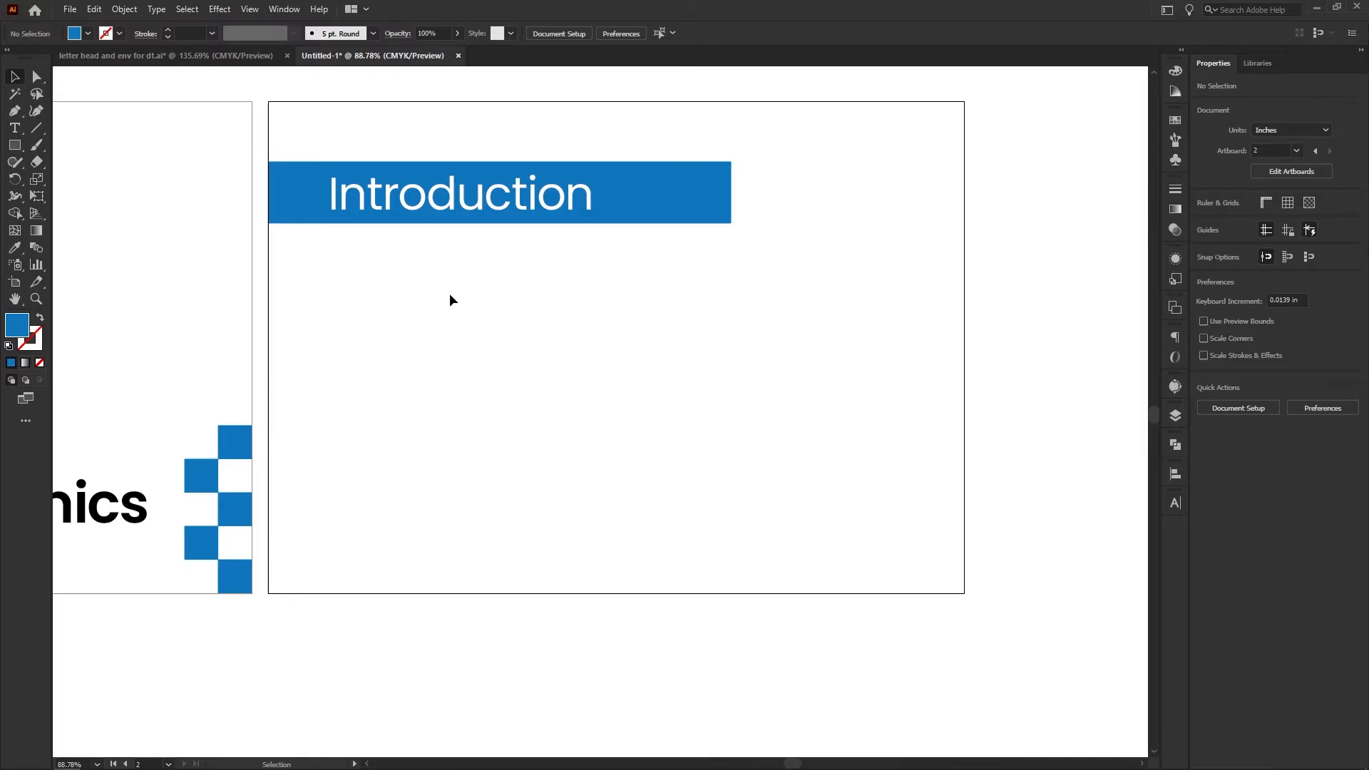
Add the text line "Brand New Identity" below the blue Introduction banner
left_click(14, 128)
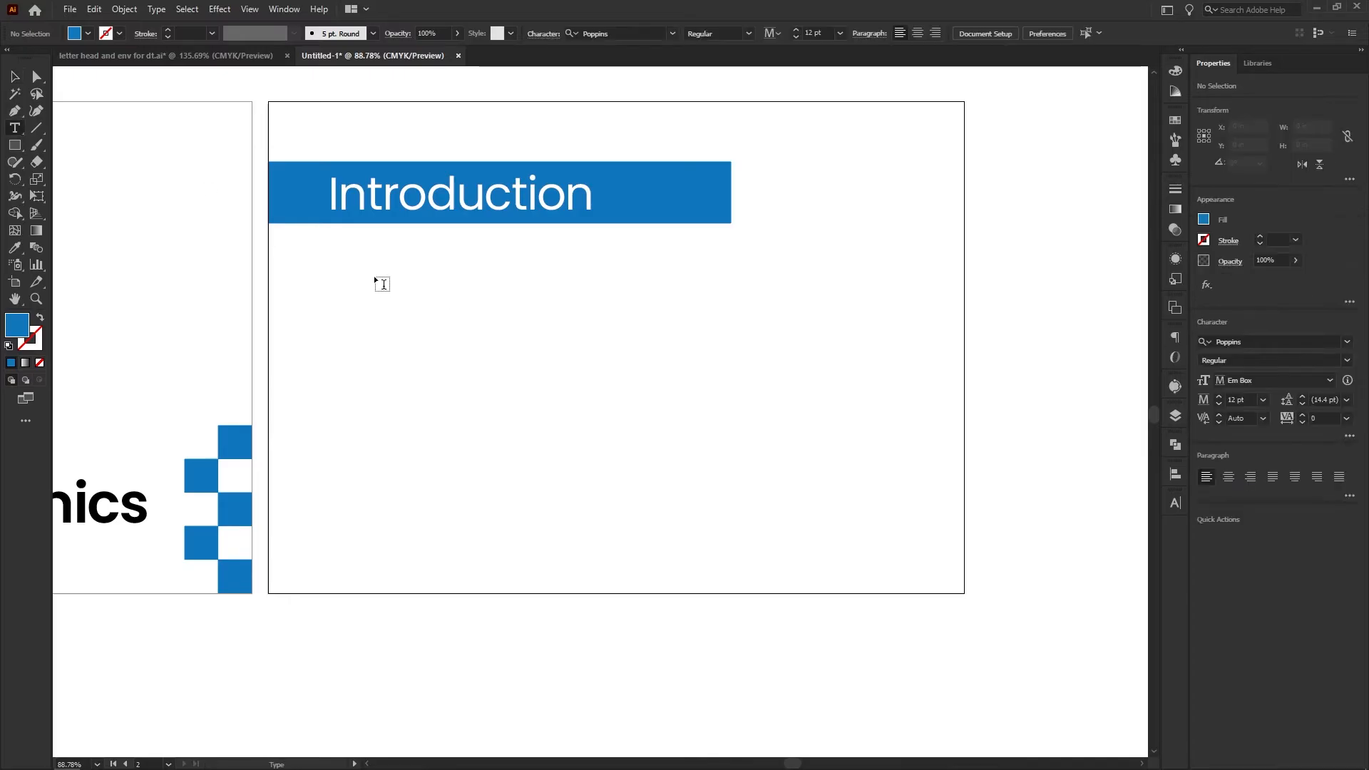
left_click(375, 263)
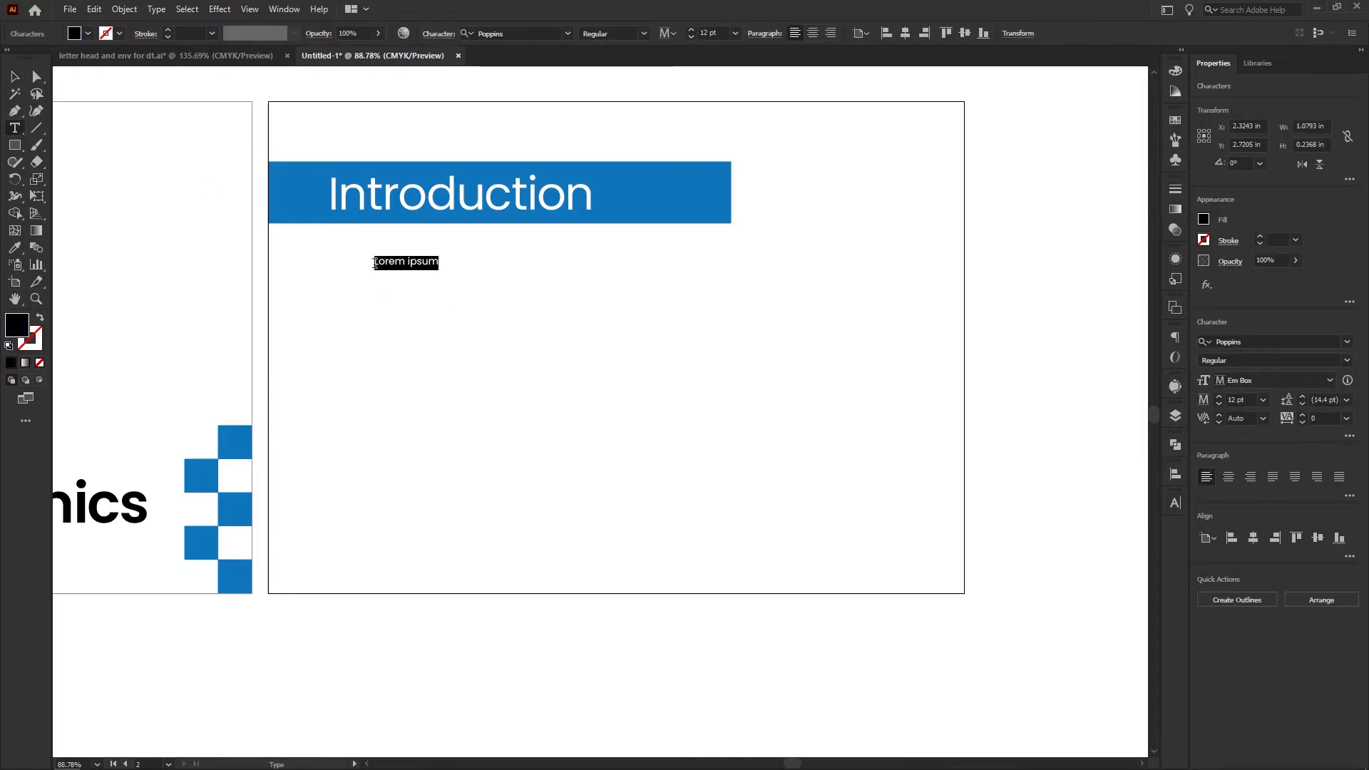
type("Brand New Identity")
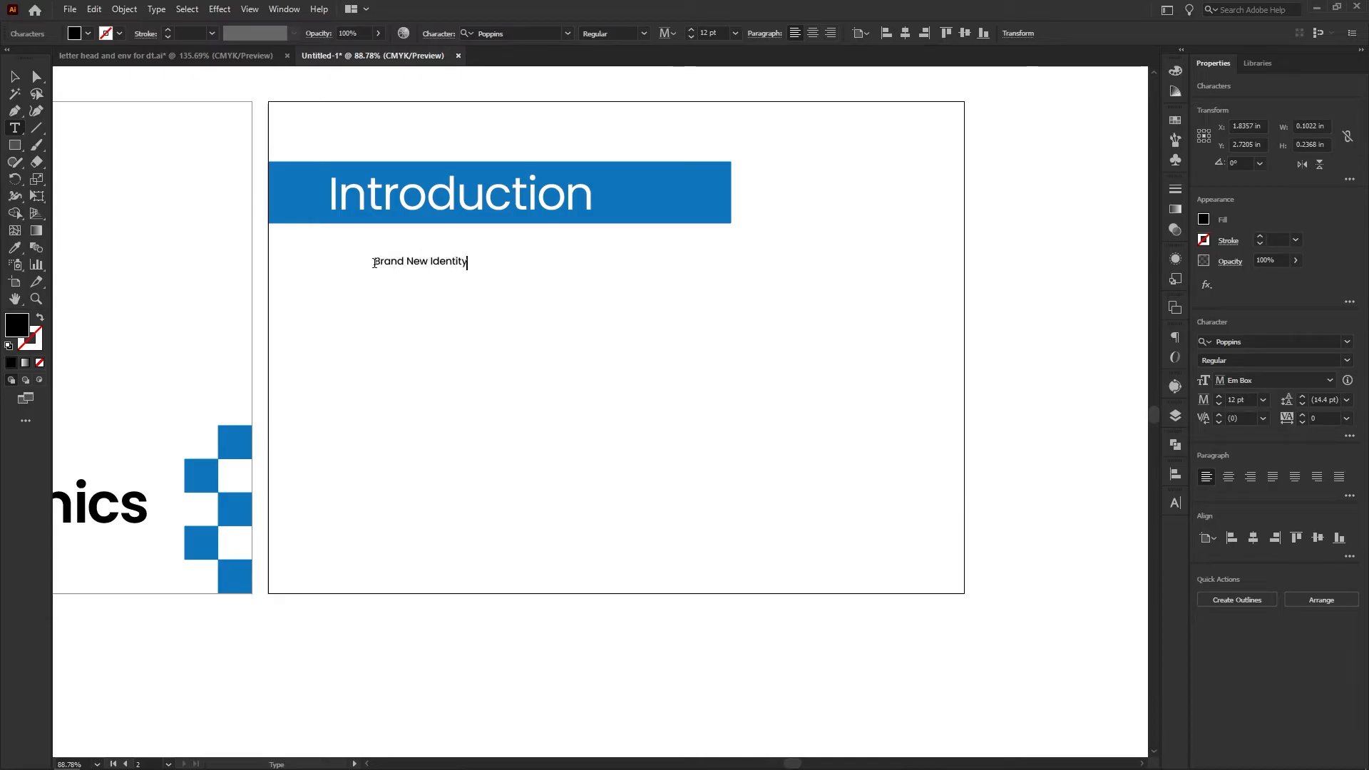
key("Escape")
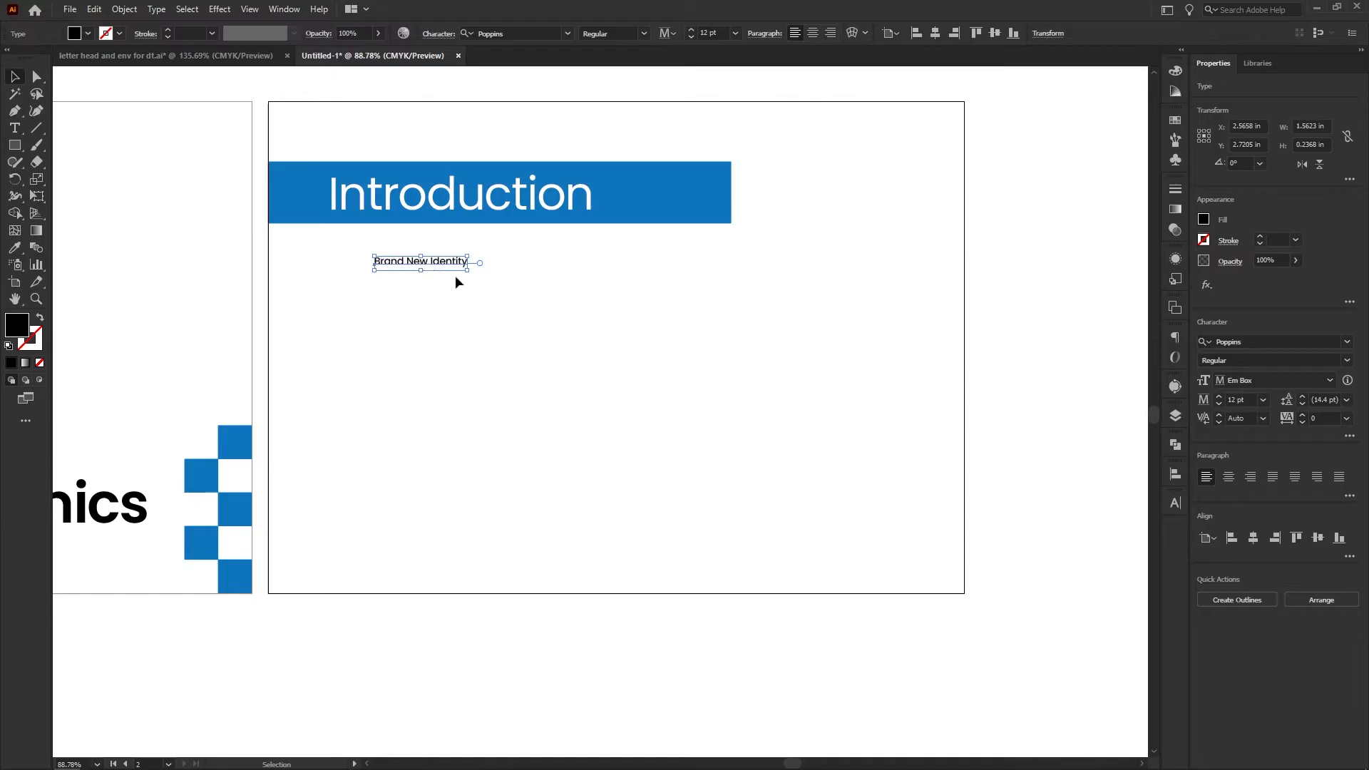
Enlarge the "Brand New Identity" subheading to about 24.3 pt, shift it slightly left and set its style to SemiBold
left_click_drag(508, 287, 544, 305)
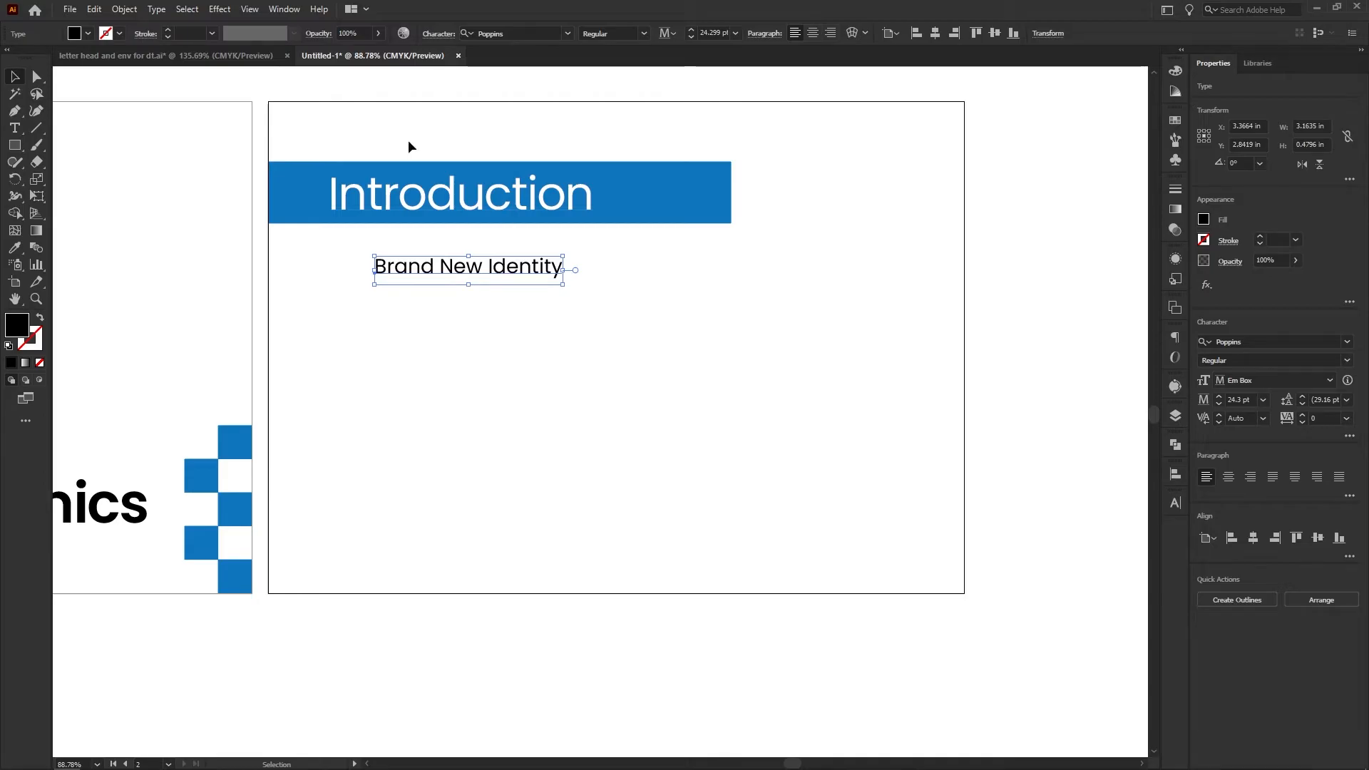
mouse_move(484, 270)
left_mouse_down()
mouse_move(500, 269)
mouse_move(484, 267)
left_mouse_up()
left_click(644, 34)
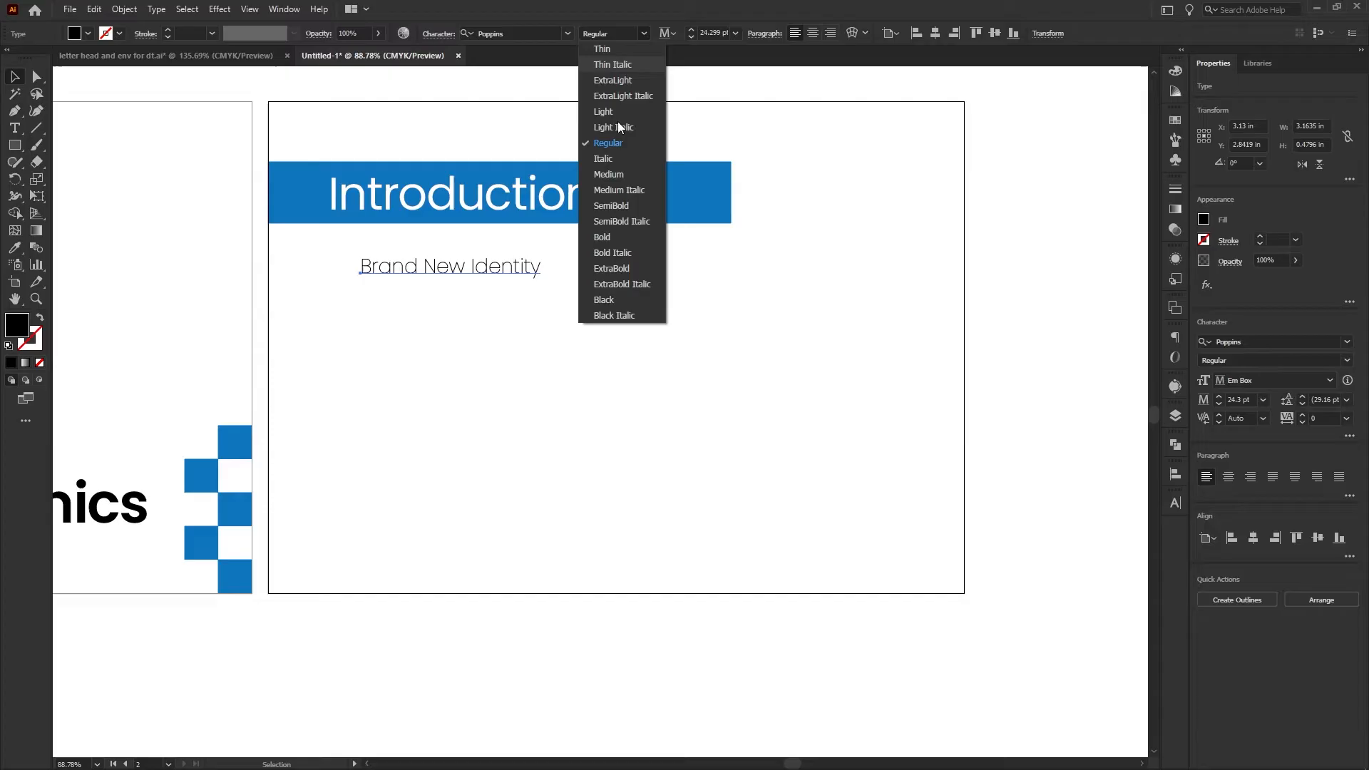
left_click(612, 204)
left_click(607, 306)
Draw a paragraph text frame about 8.6 by 2.6 in below the "Brand New Identity" subheading
scroll(608, 305, "down", 1)
left_click_drag(608, 305, 654, 289)
key("t")
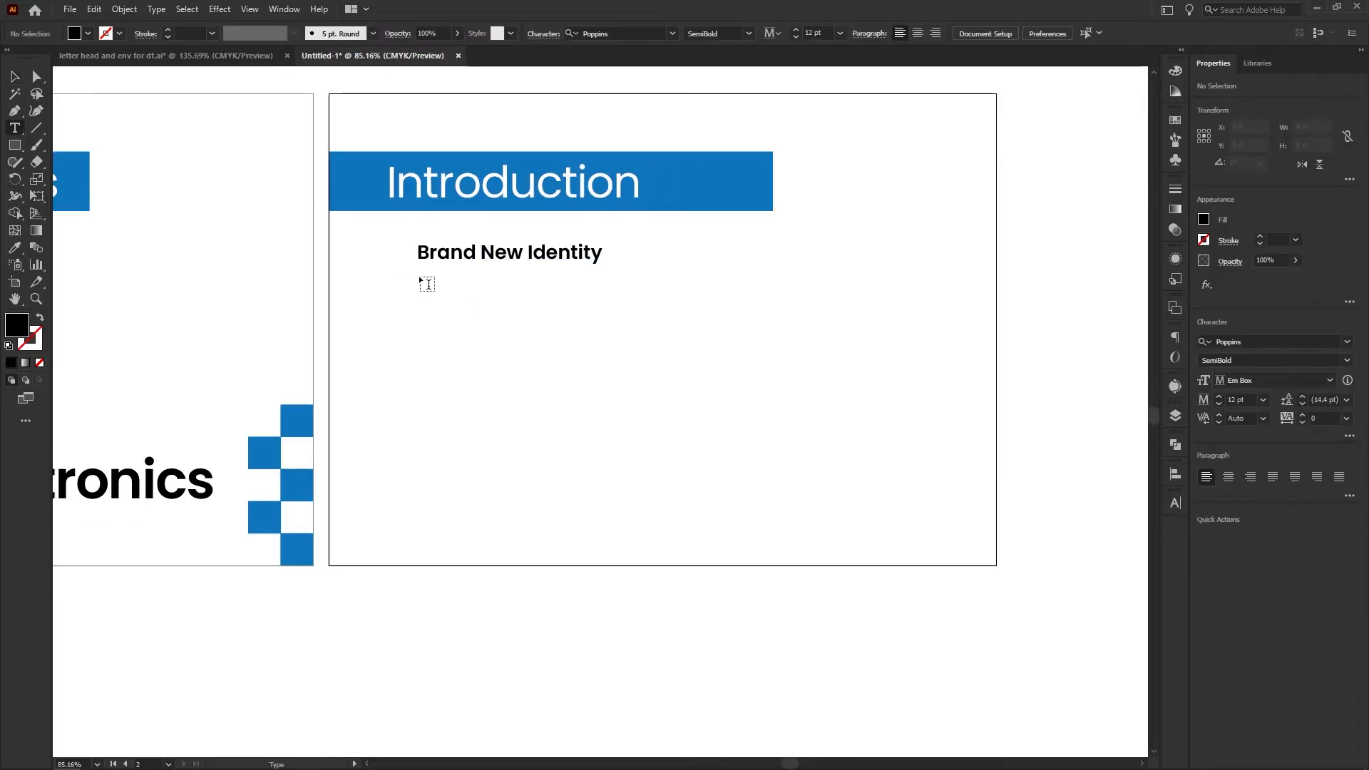
left_click_drag(421, 273, 912, 422)
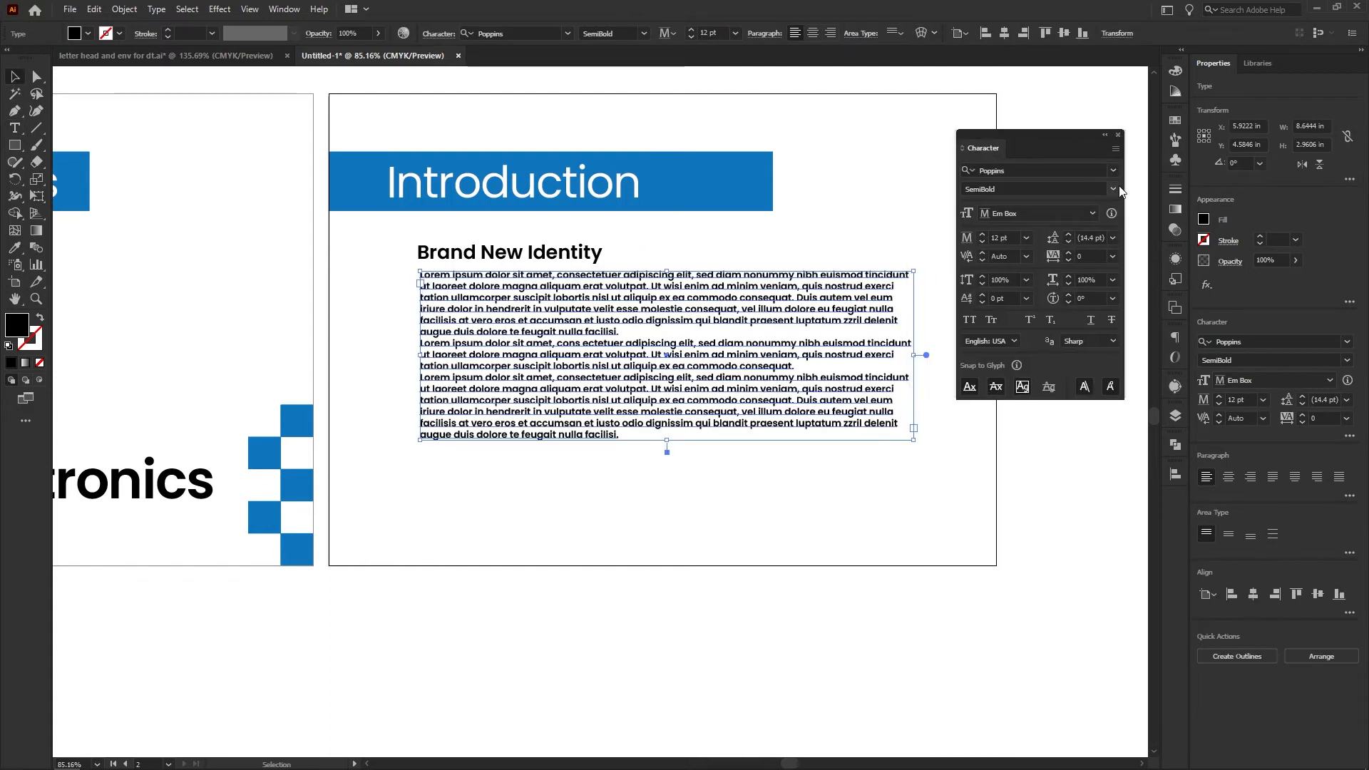
Format the placeholder body text as Poppins Regular, 9 pt with 18 pt leading, and extend its frame downward to about 3.85 in high
left_click(1114, 189)
left_click(981, 298)
left_click_drag(667, 440, 667, 491)
left_click(1113, 238)
left_click(1120, 418)
left_click(1026, 238)
left_click(1034, 310)
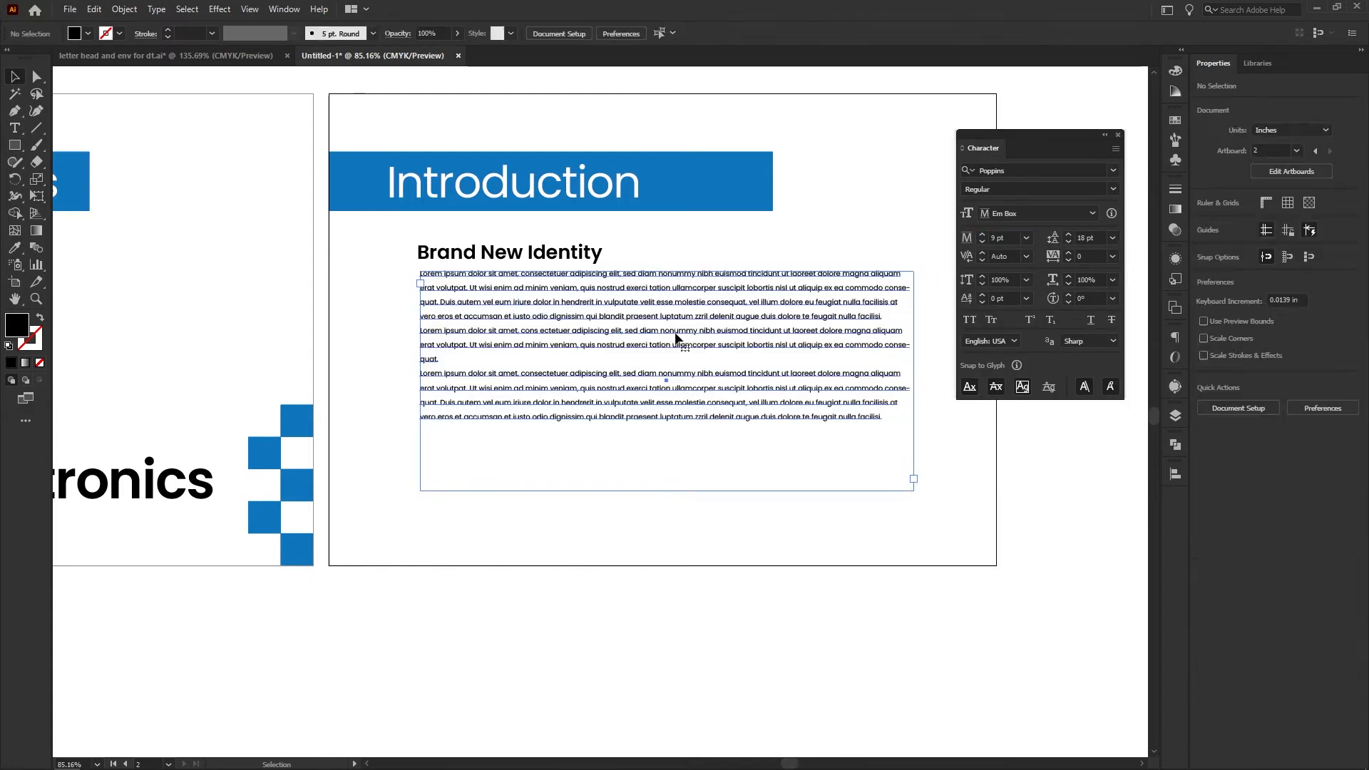
Justify the body paragraph with the last line aligned left and nudge the frame down slightly from the subheading
left_click(283, 10)
mouse_move(399, 680)
left_click(628, 649)
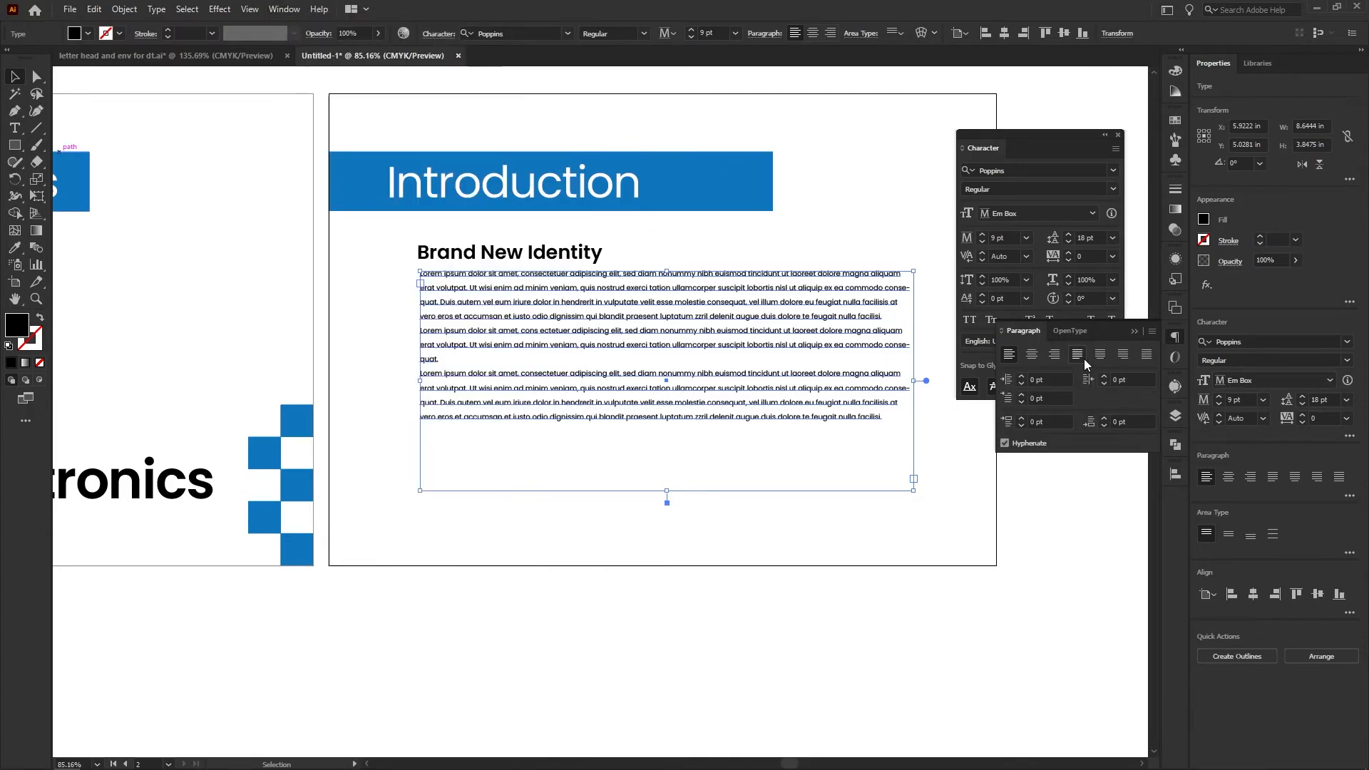
left_click(1078, 356)
left_click(936, 335)
left_click(645, 321)
key("shift+Down")
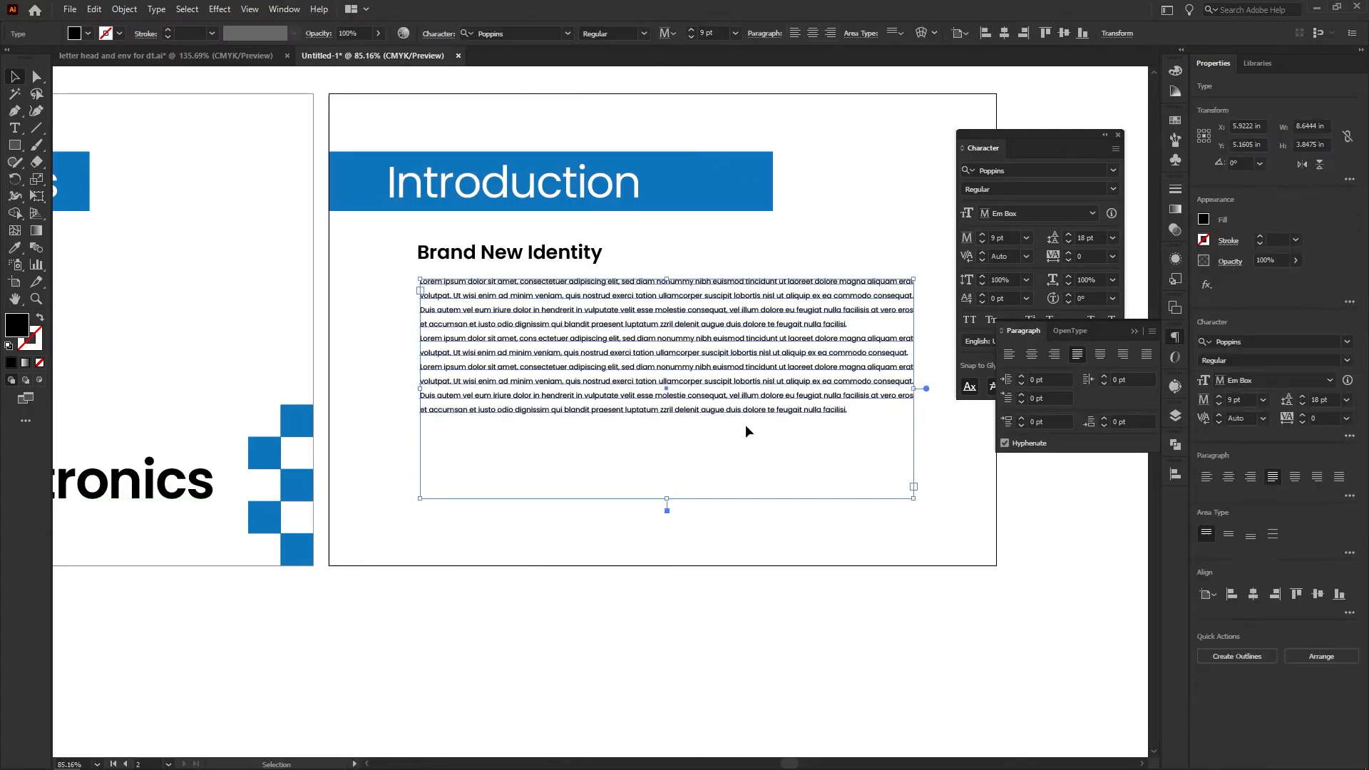
Recolour the body paragraph with a dark grey swatch
left_click(1203, 220)
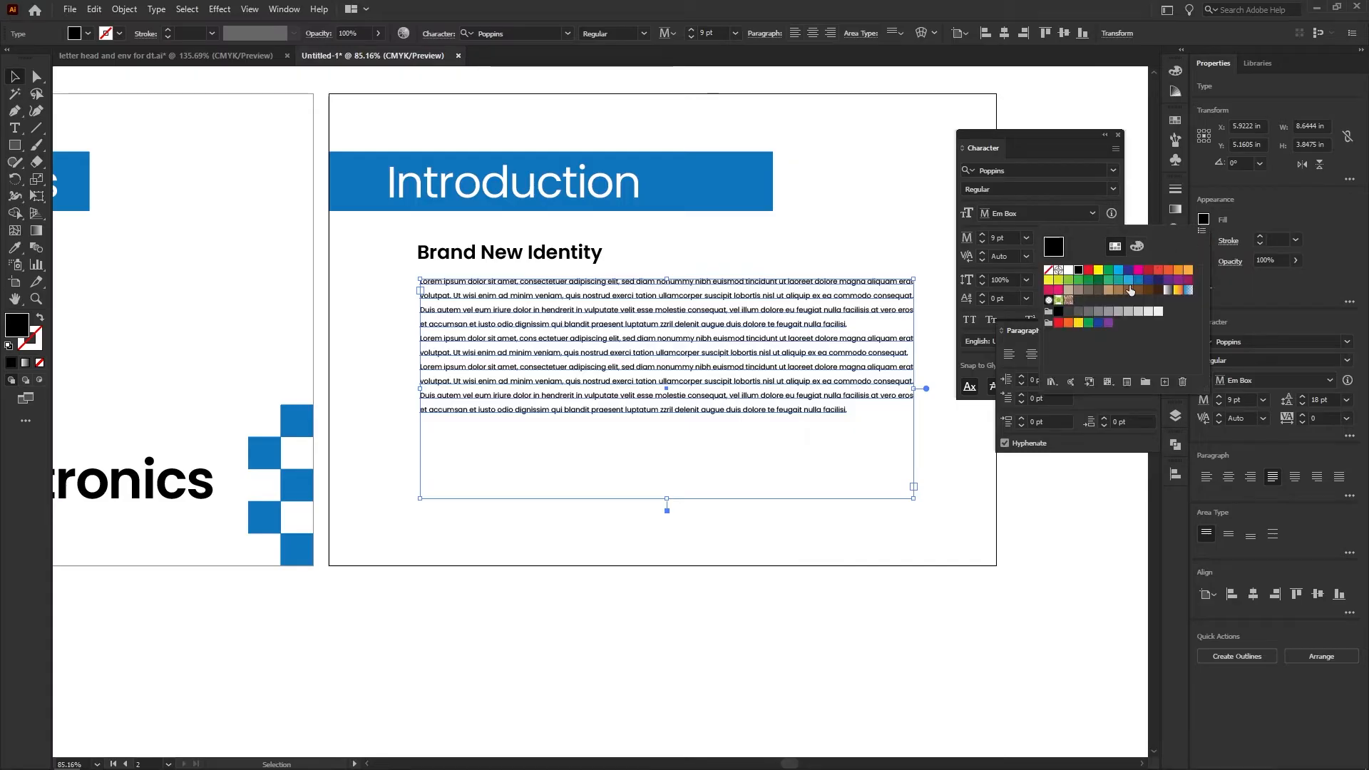
left_click(1090, 314)
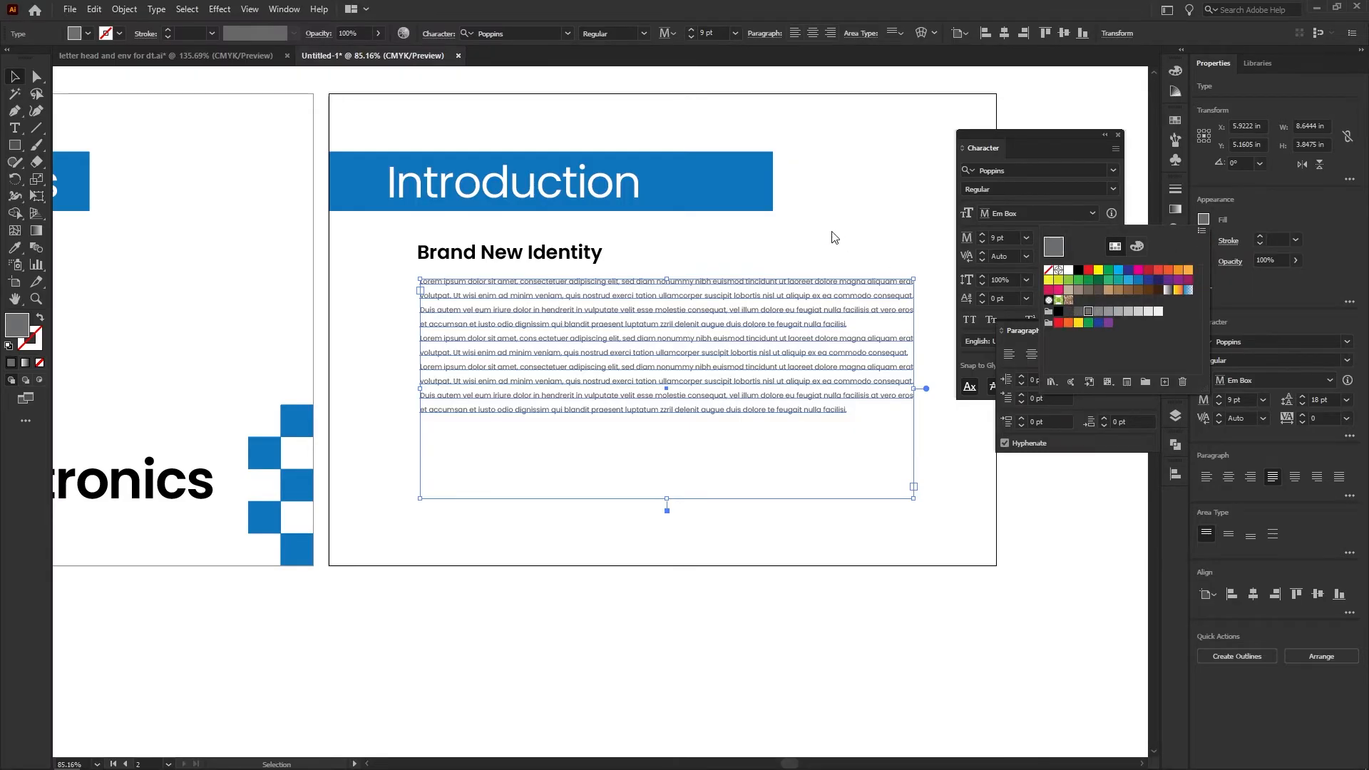
left_click(820, 225)
Copy the blue checkered pattern from the cover page to the lower-right corner of the Introduction page
key("z")
left_click_drag(494, 274, 342, 286)
left_click(137, 444)
left_click_drag(140, 447, 849, 485)
left_click(932, 522)
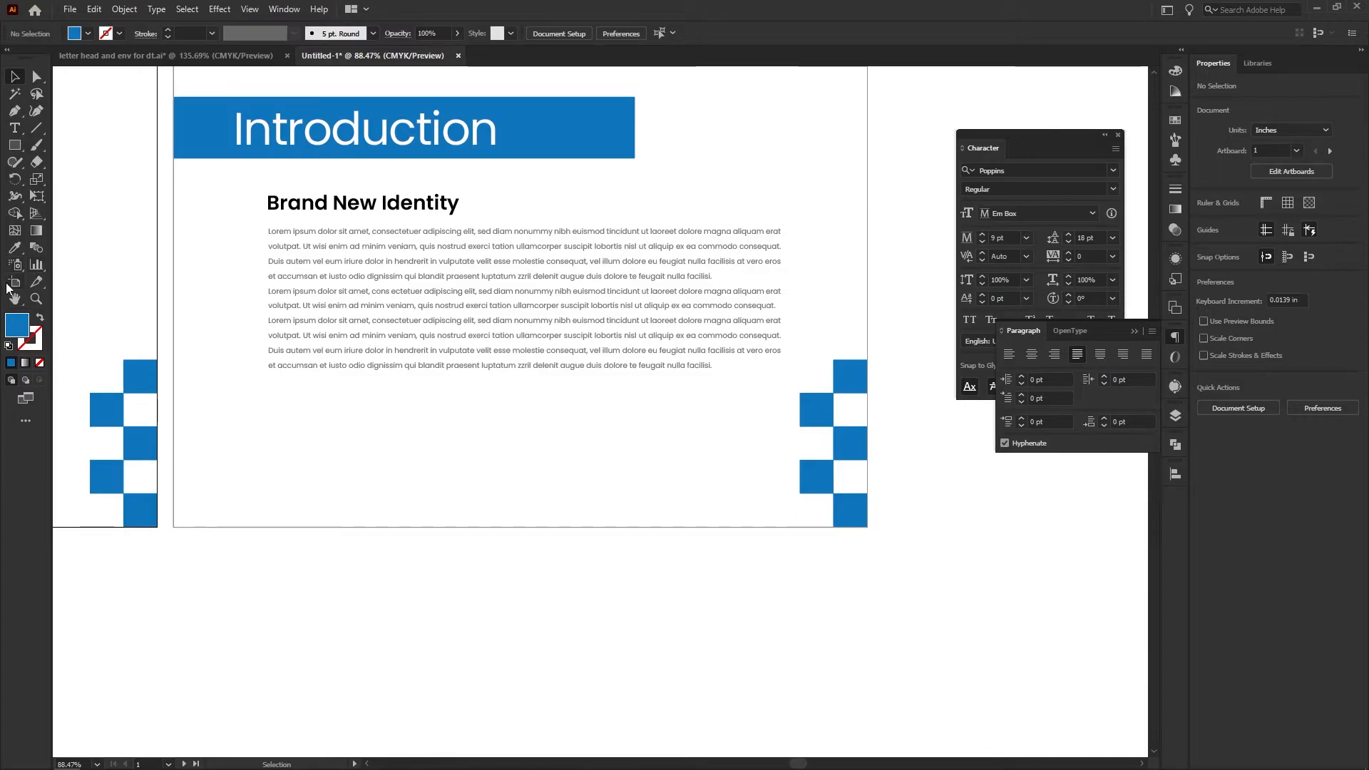
Draw a small light grey box at the Introduction page's lower-left edge and label it "Page 01" in grey 10 pt SemiBold
left_click(14, 144)
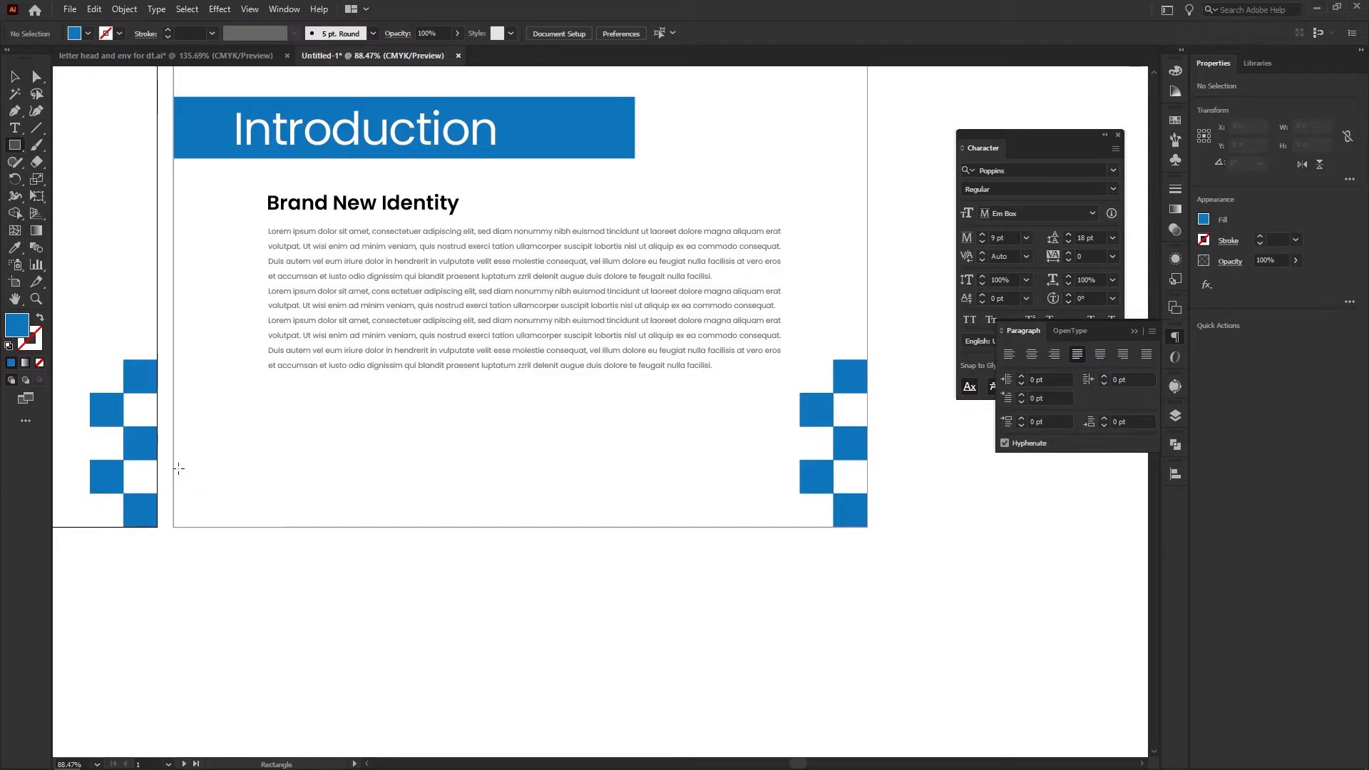
left_click_drag(174, 468, 261, 510)
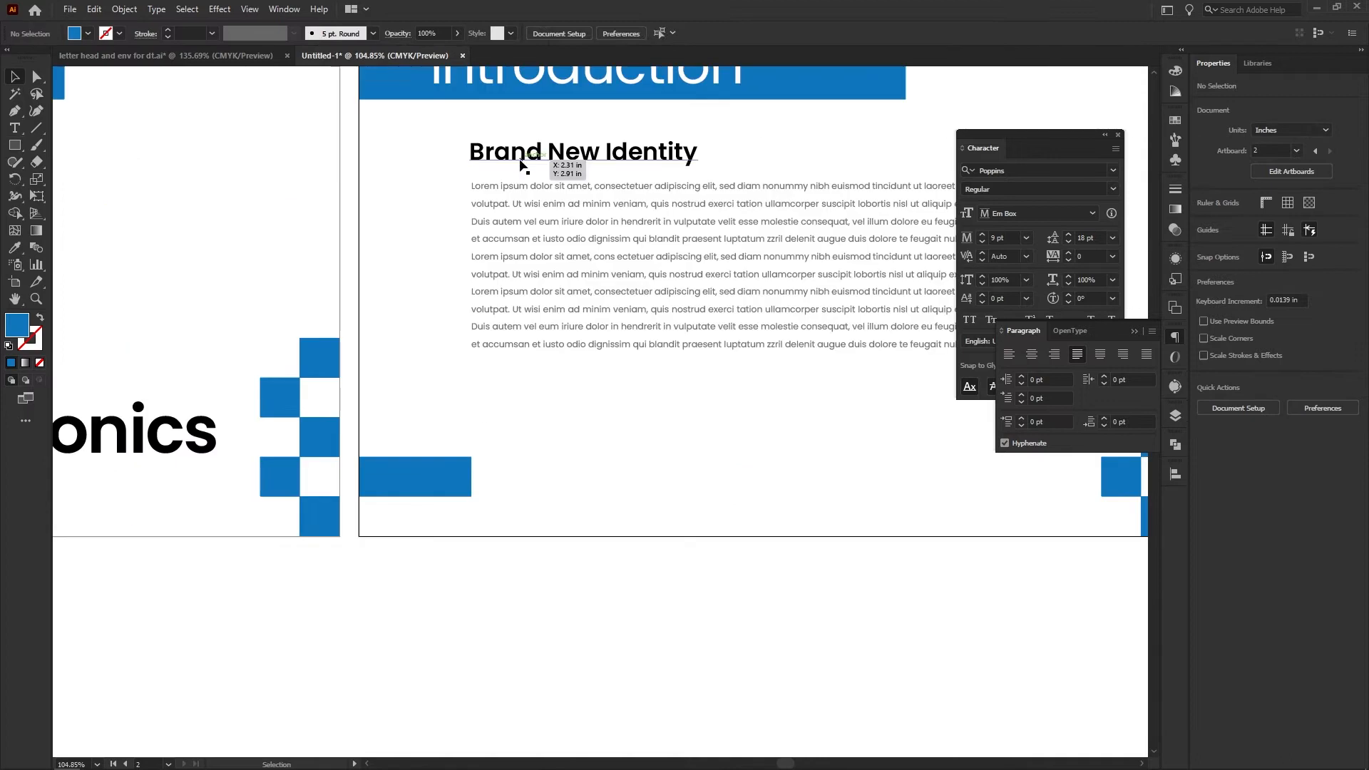
scroll(428, 478, "up", 3)
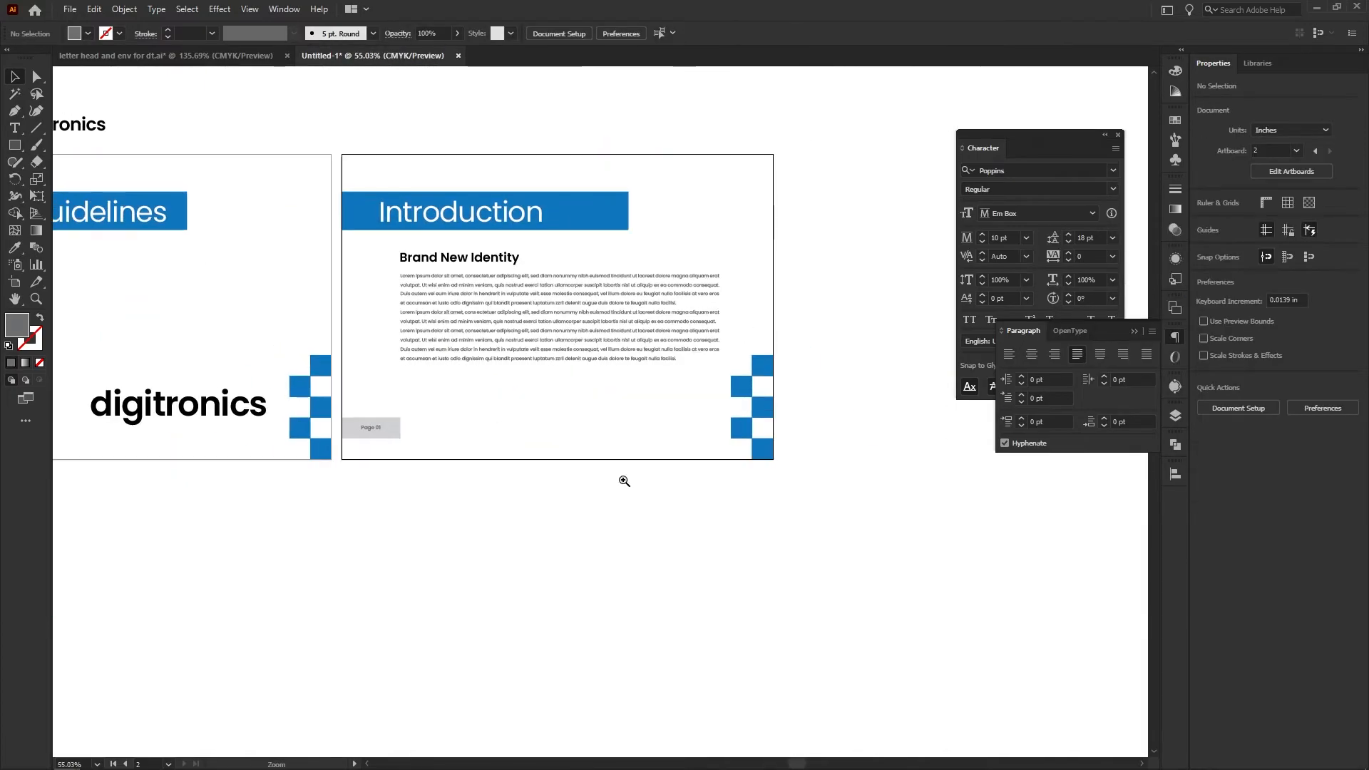
Add a third A4 artboard to the right of the Introduction page
key("space")
left_click_drag(482, 400, 460, 403)
left_click_drag(545, 453, 366, 468)
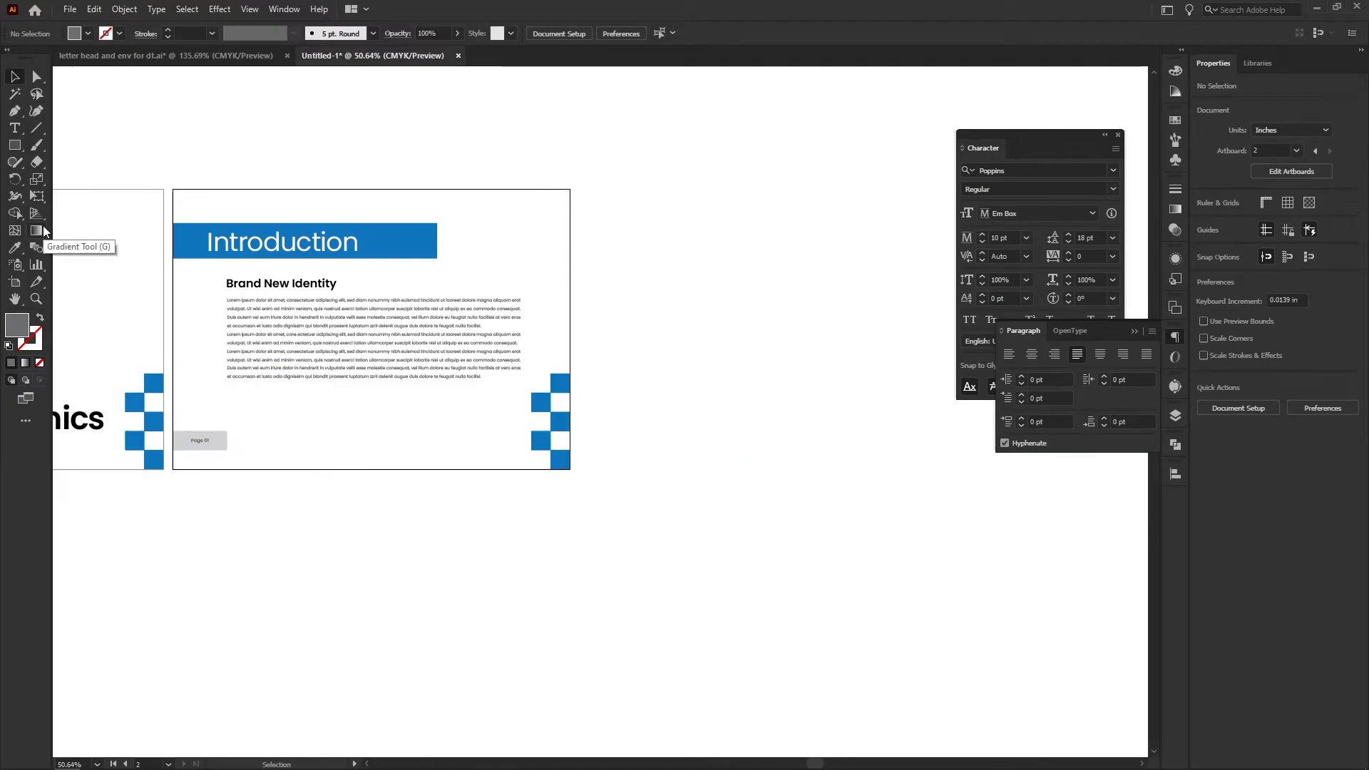
left_click(22, 282)
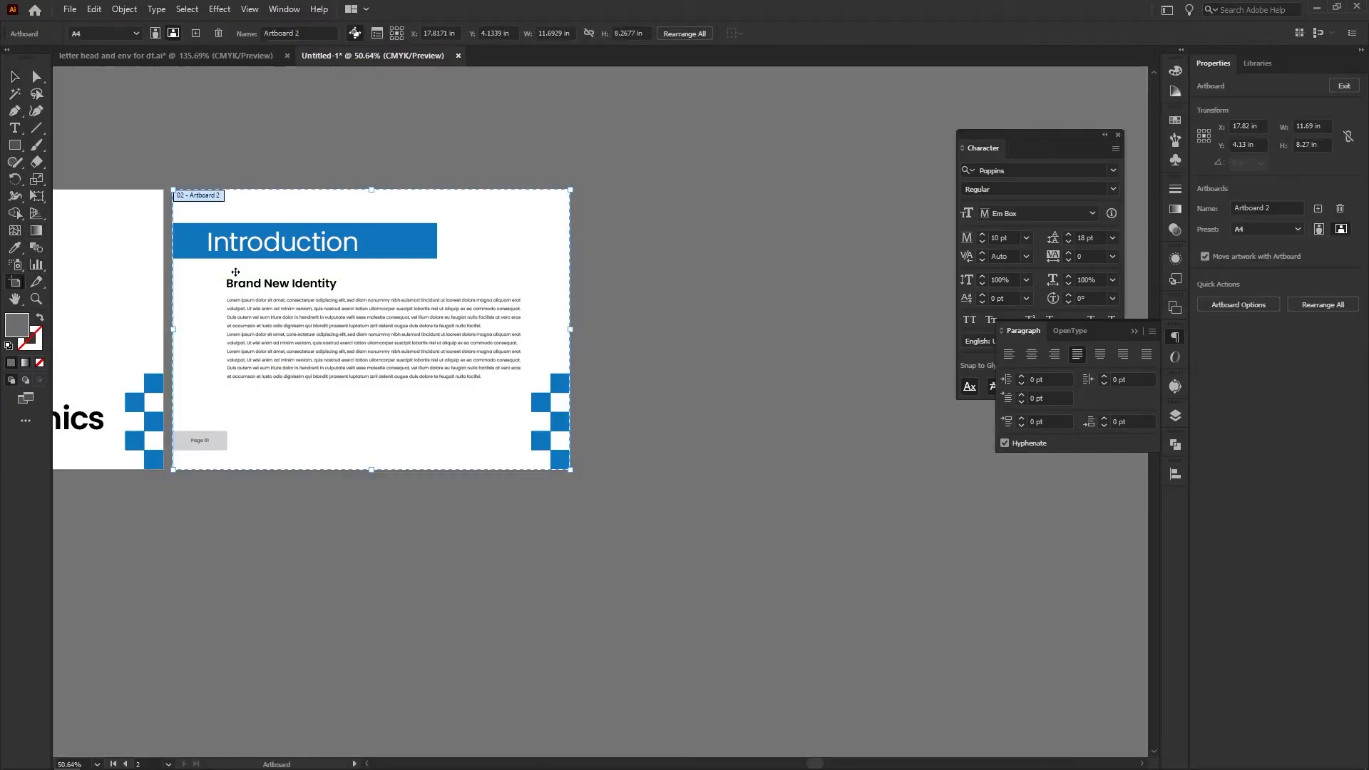
left_click(196, 33)
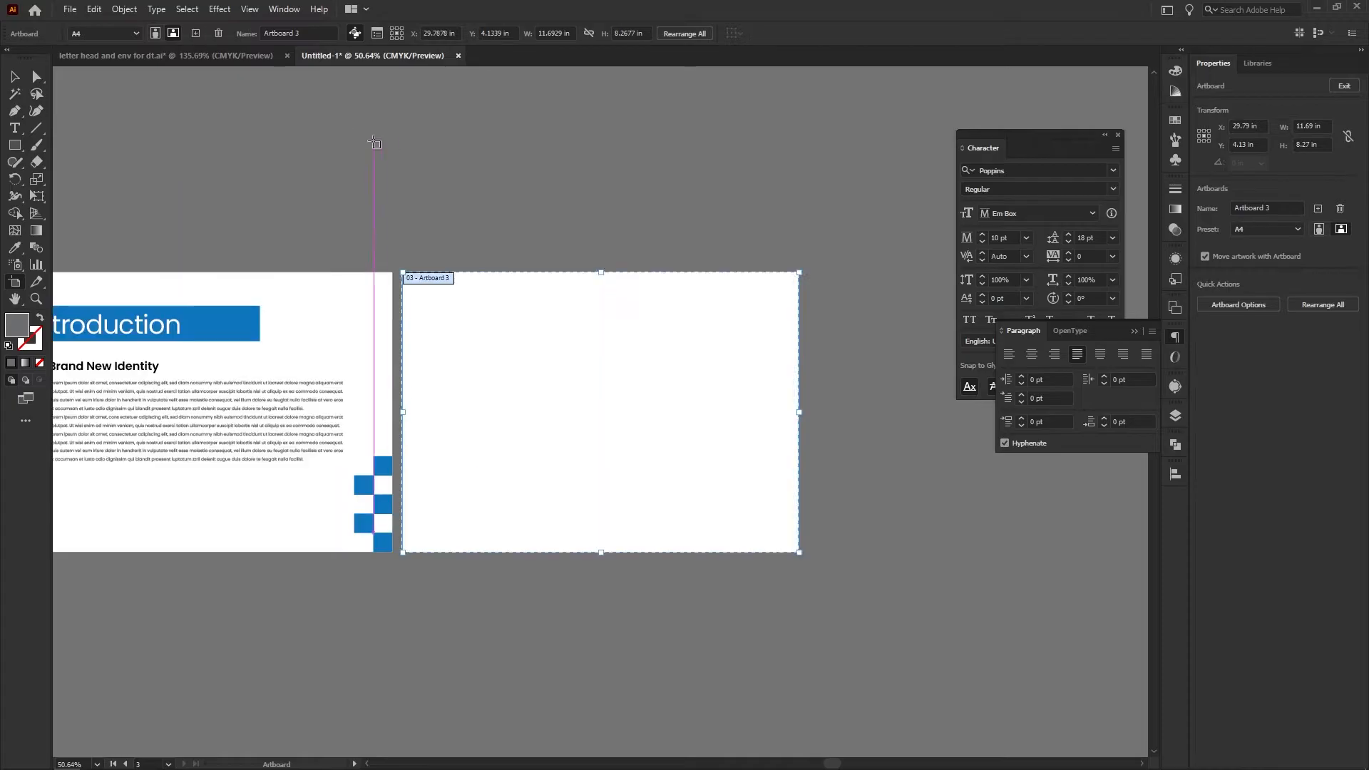
key("v")
Duplicate all the Introduction page's content onto the new third artboard
left_click_drag(674, 204, 365, 240)
left_click_drag(257, 251, 241, 208)
left_click(314, 356, "shift")
left_click_drag(282, 287, 508, 287)
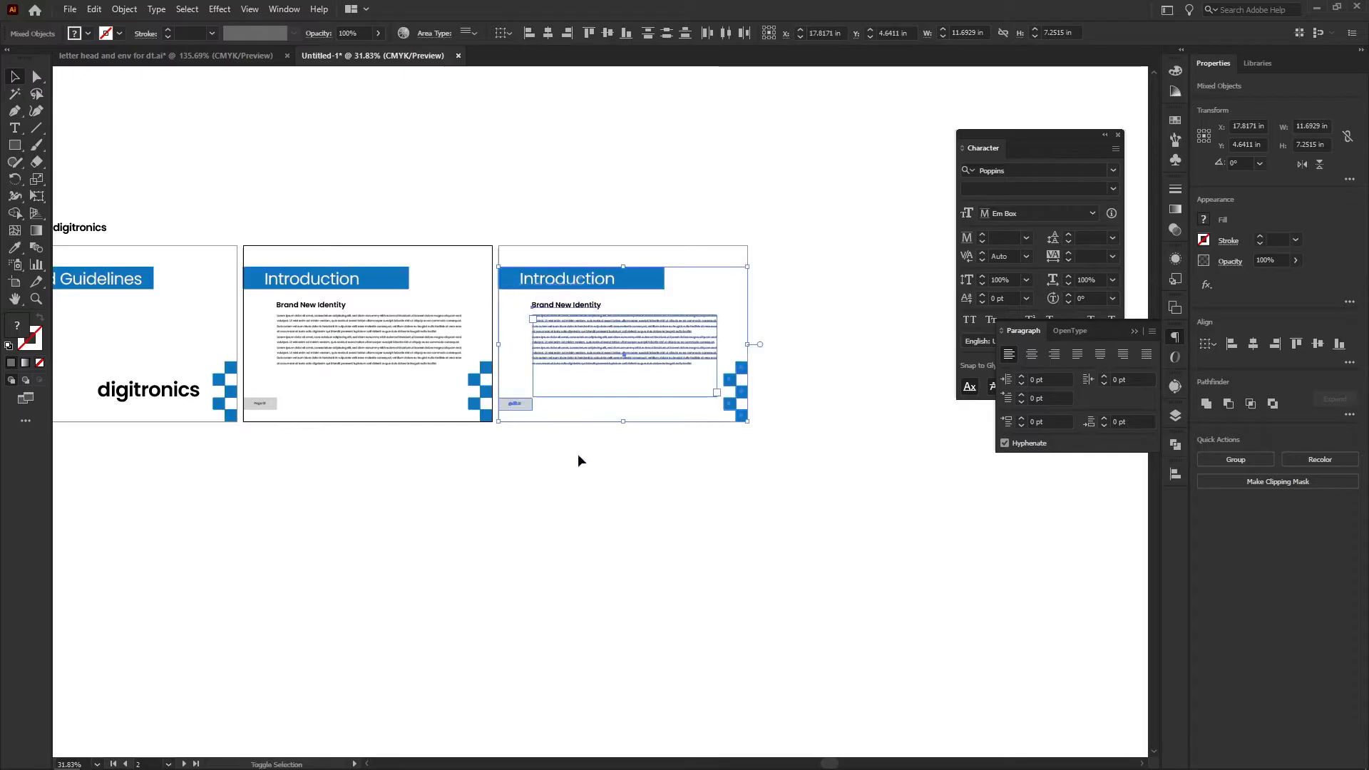
left_click(578, 454)
Change the page label on the third artboard to "Page 03"
left_click_drag(499, 419, 792, 394)
left_click_drag(454, 363, 420, 343)
left_click_drag(593, 383, 443, 443)
double_click(512, 398)
key("shift+Right")
type("3")
key("Escape")
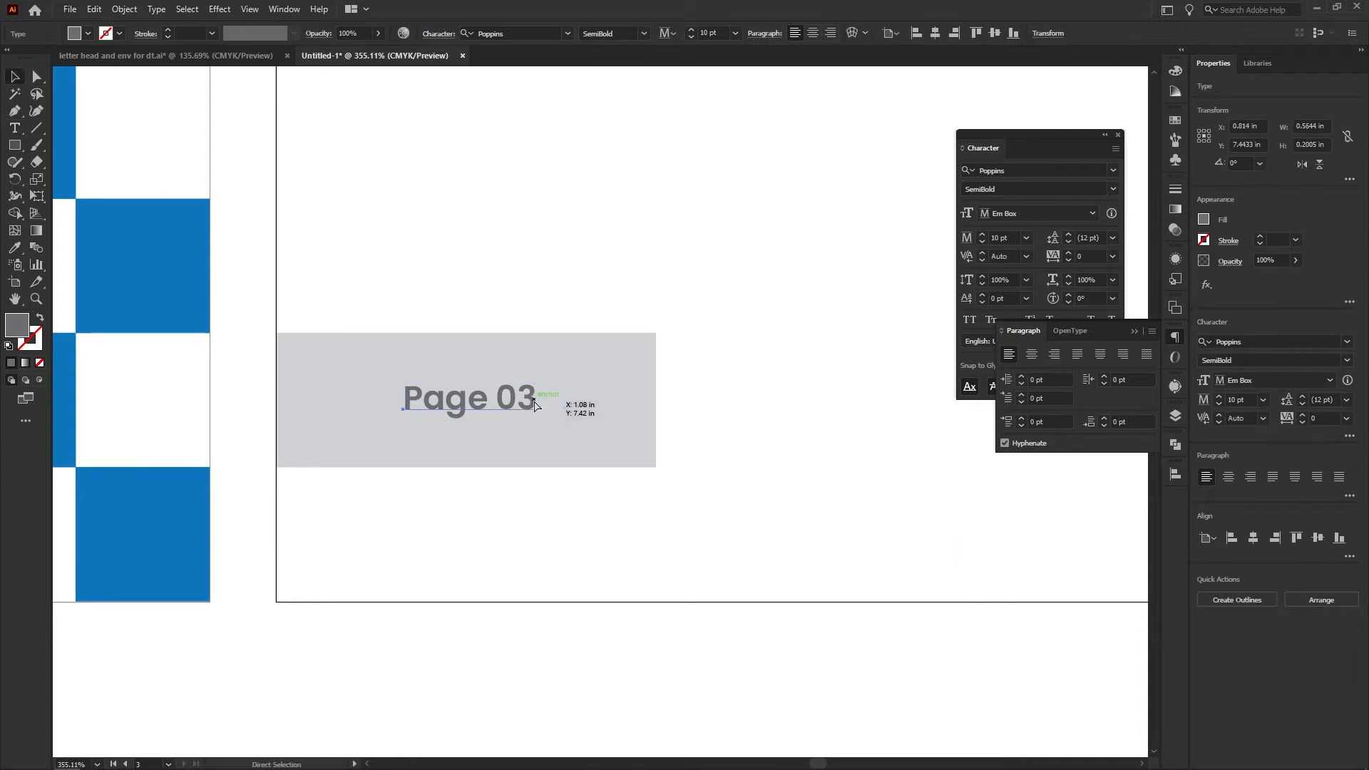
Correct the third artboard's page label to "Page 02"
double_click(535, 401)
key("shift+Left")
type("2")
key("Escape")
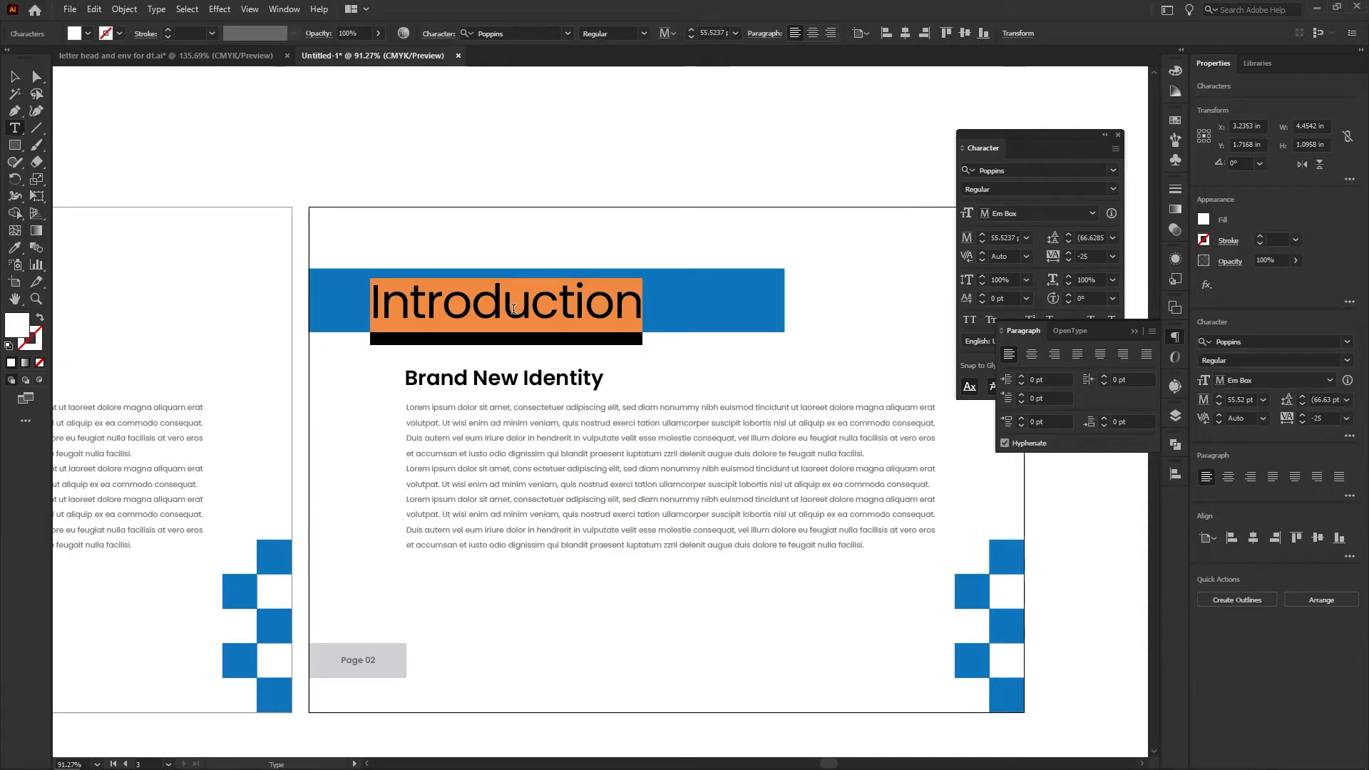
Replace the banner heading on the third artboard with "Primary Logo"
type("Pri")
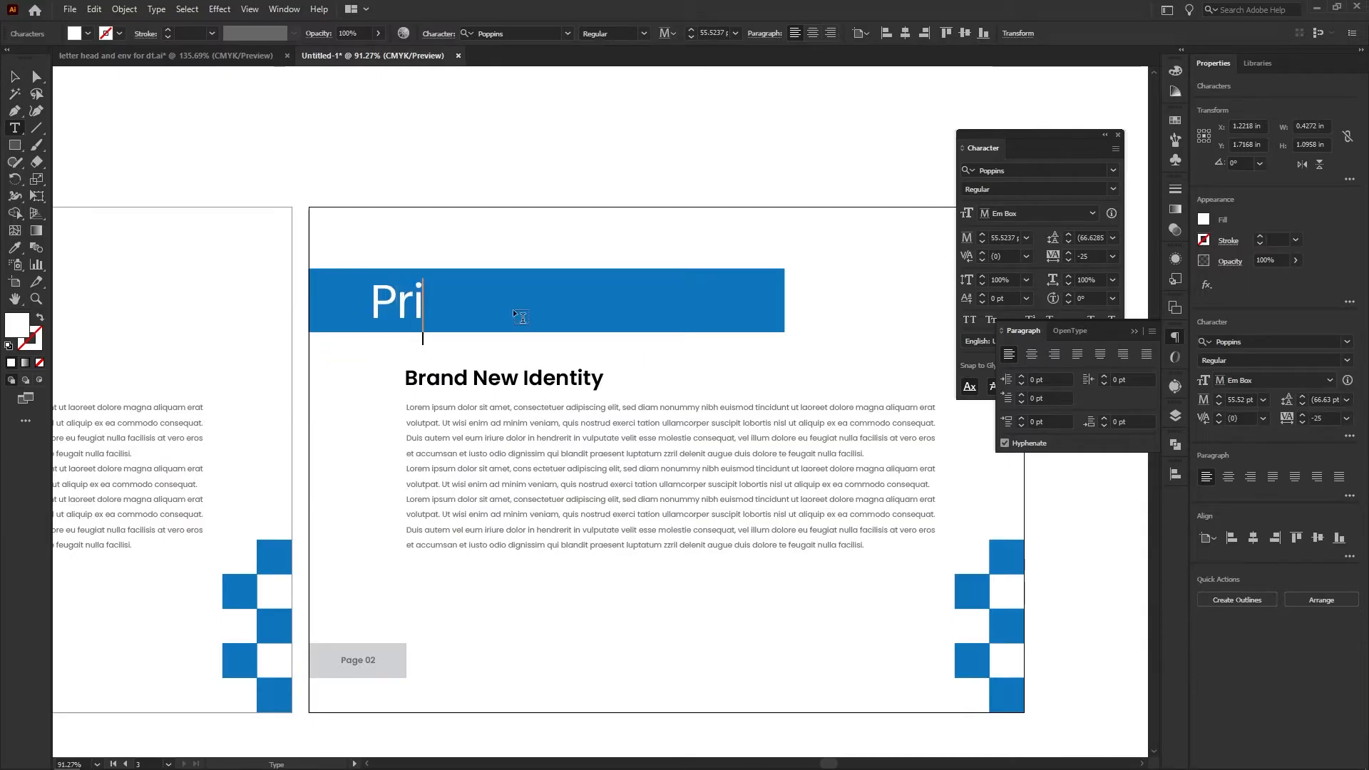
type("mary Logo")
key("Escape")
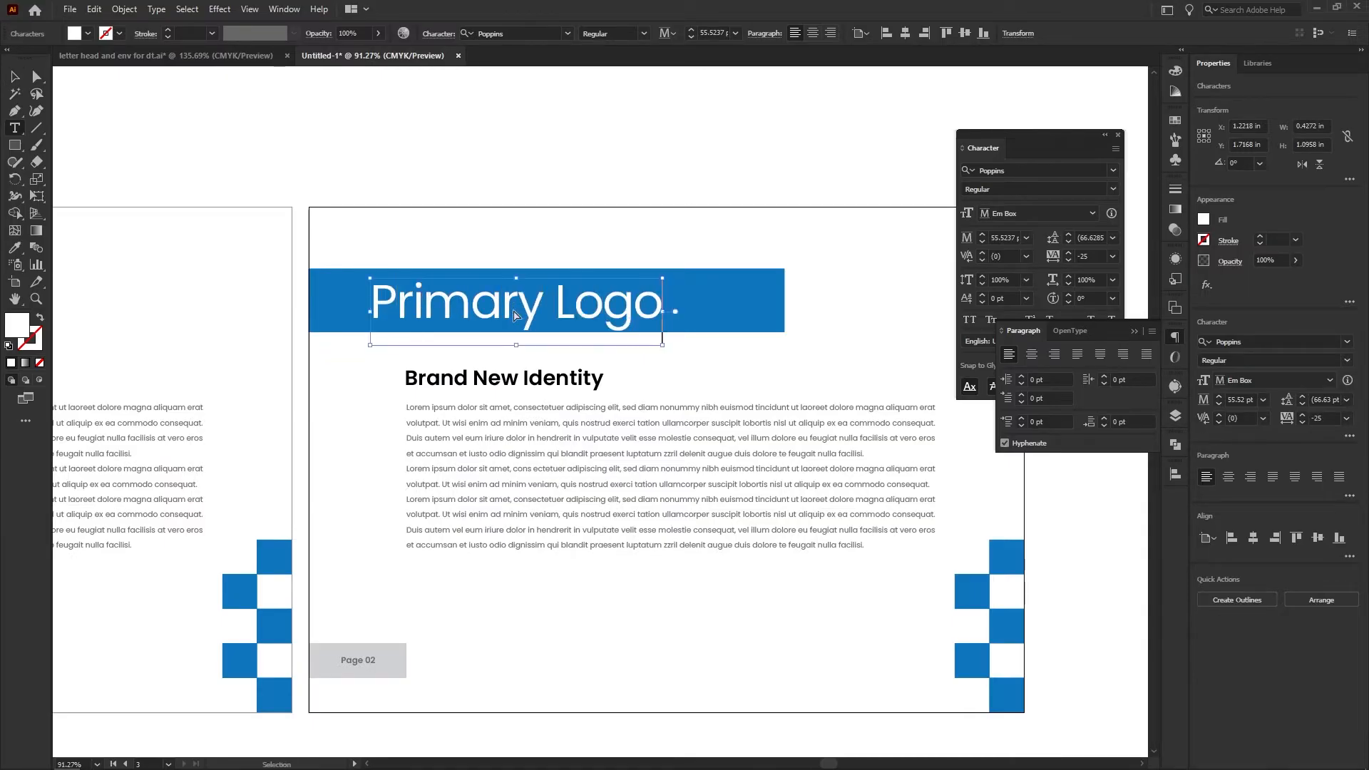
Set the Introduction, Primary Logo and cover Guidelines headings together to a font size of 36 pt
left_click_drag(514, 312, 441, 339)
left_click_drag(442, 340, 669, 399)
left_click_drag(574, 366, 564, 417)
left_click(417, 386)
left_click(417, 386)
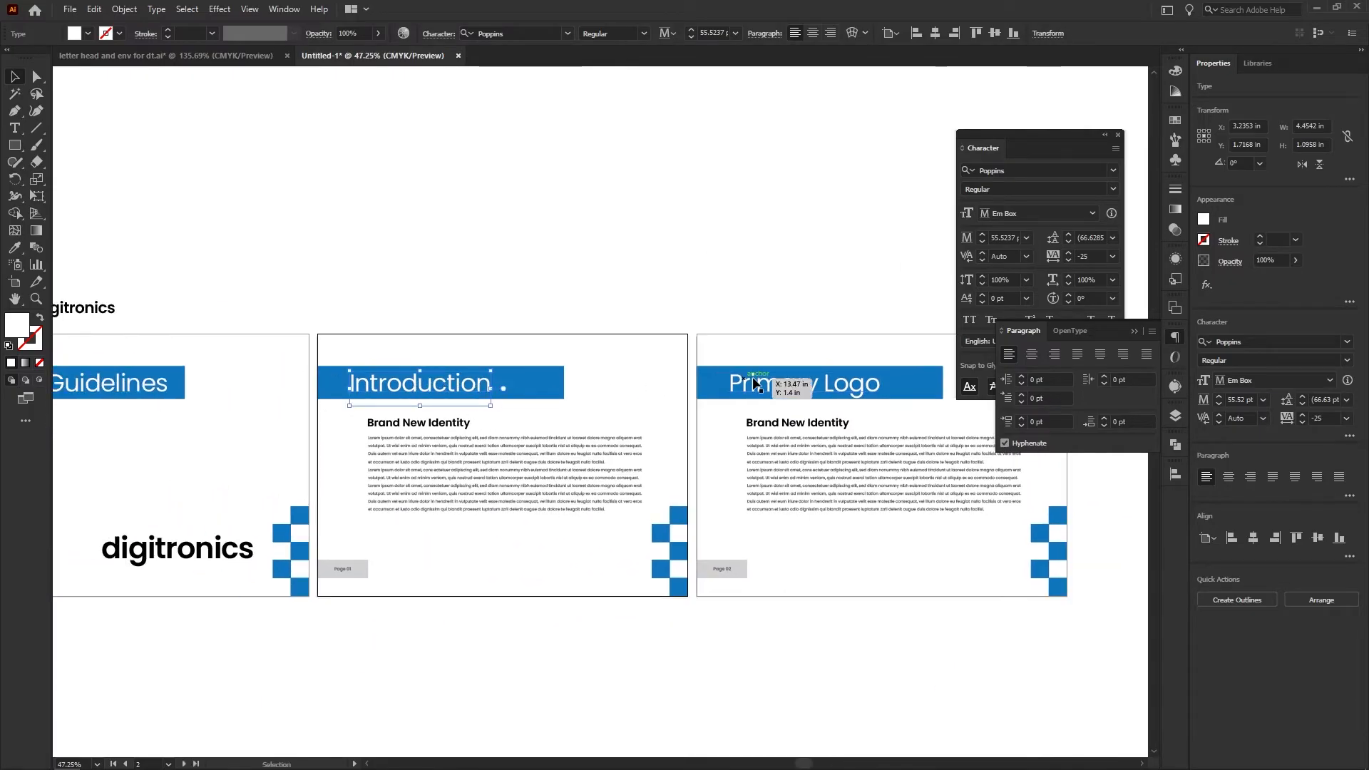
left_click(799, 387, "shift")
left_click(149, 396, "shift")
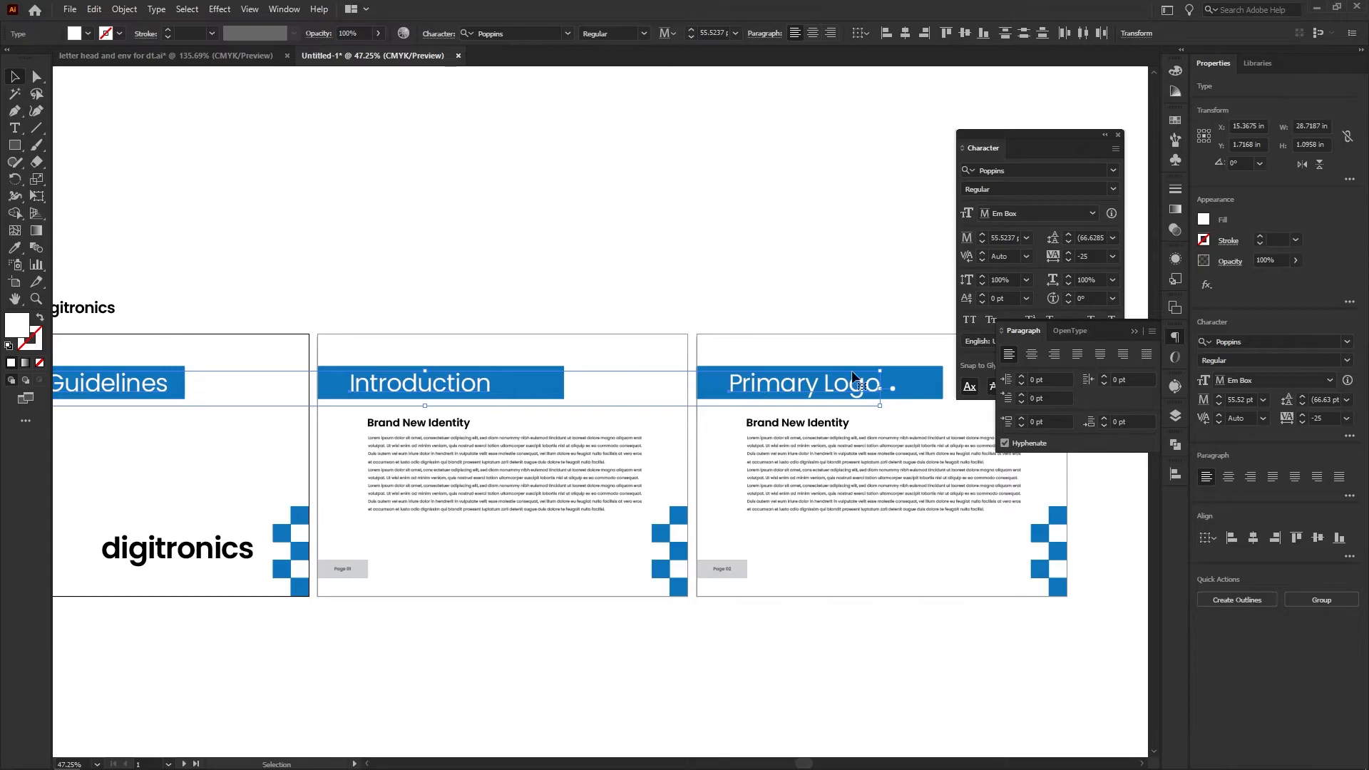
left_click(1264, 400)
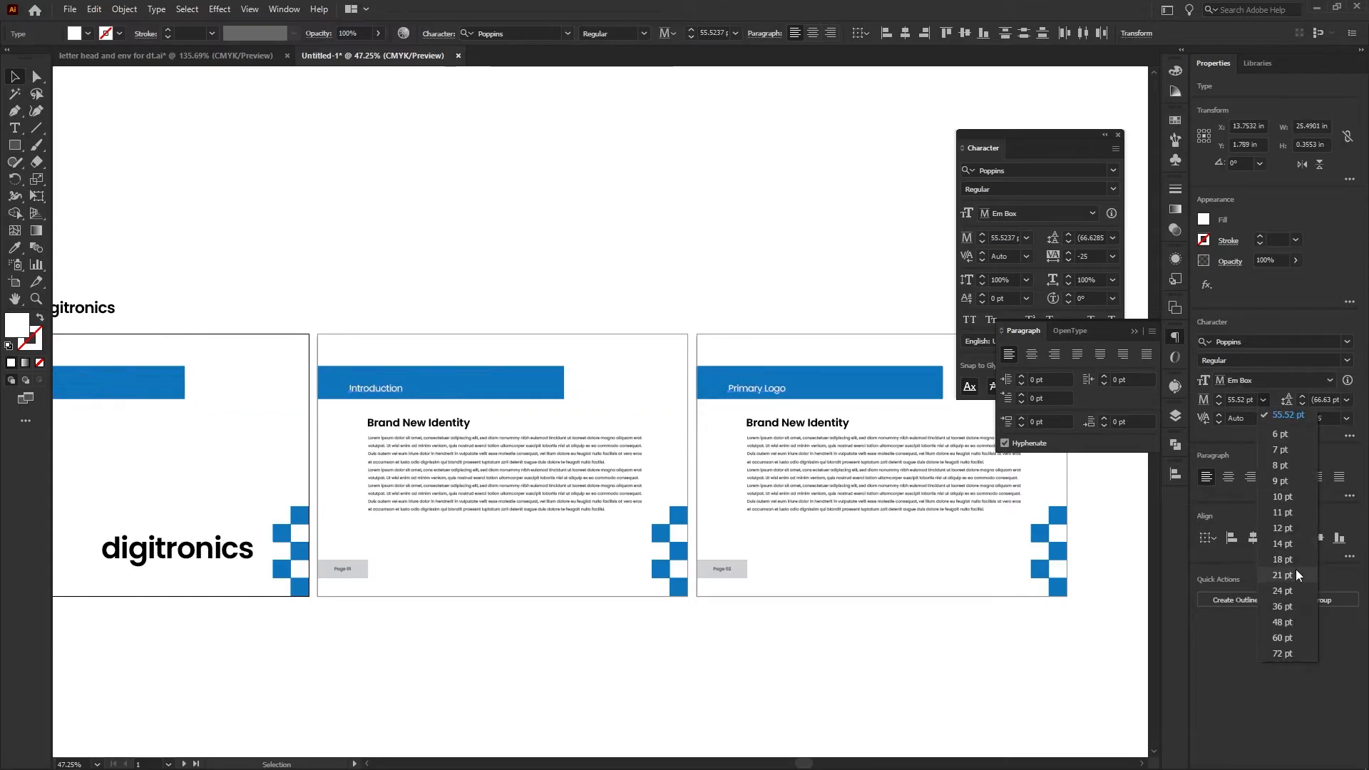
left_click(1288, 610)
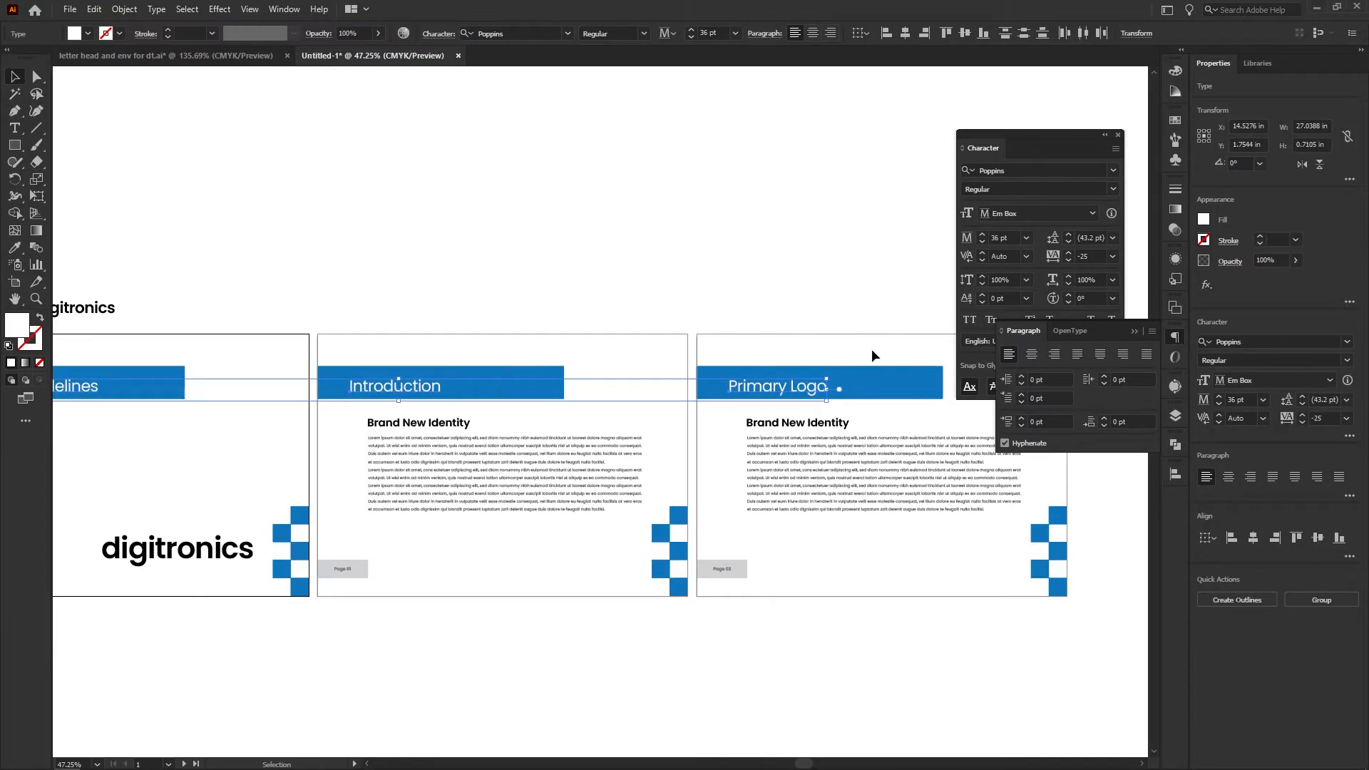
left_click(472, 295)
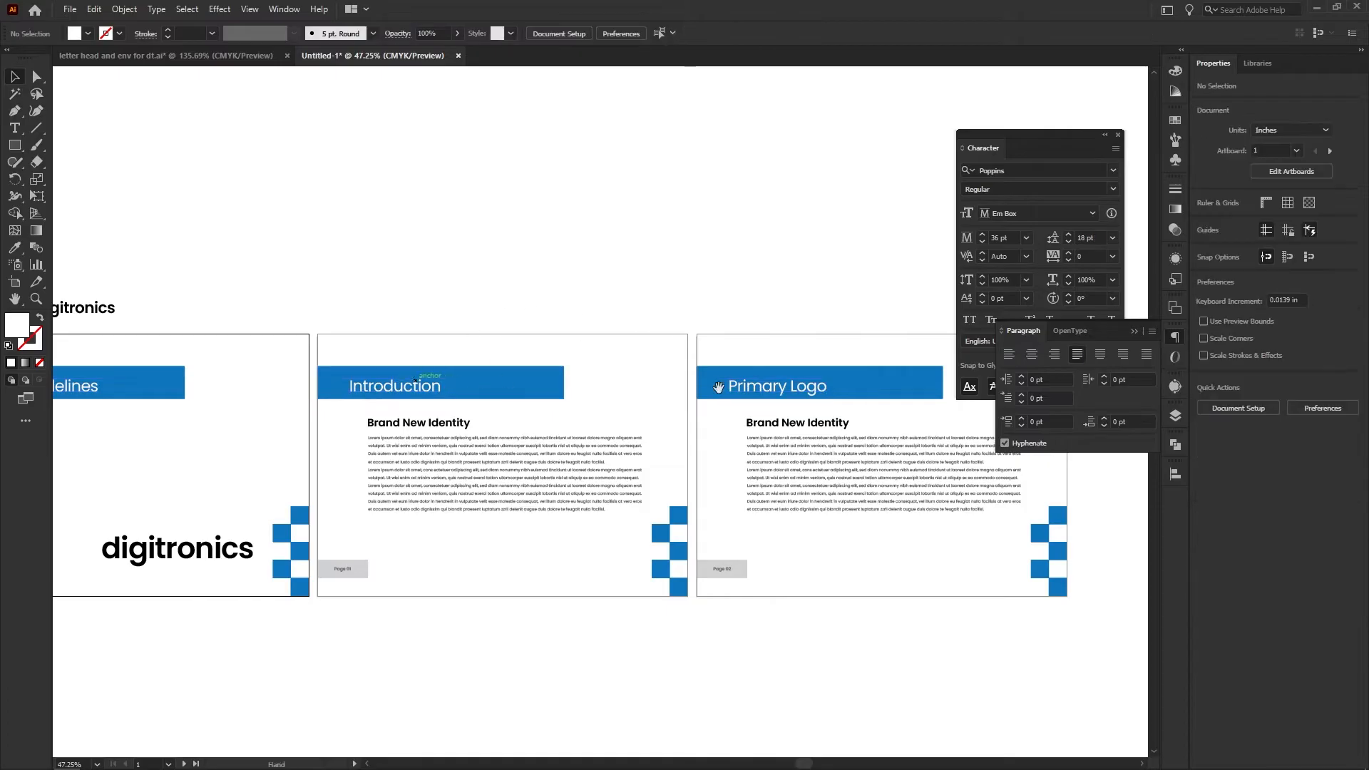
Move the three banner headings up about 0.13 in to centre them vertically in their blue bars
left_click_drag(712, 388, 452, 376)
scroll(453, 377, "up", 5)
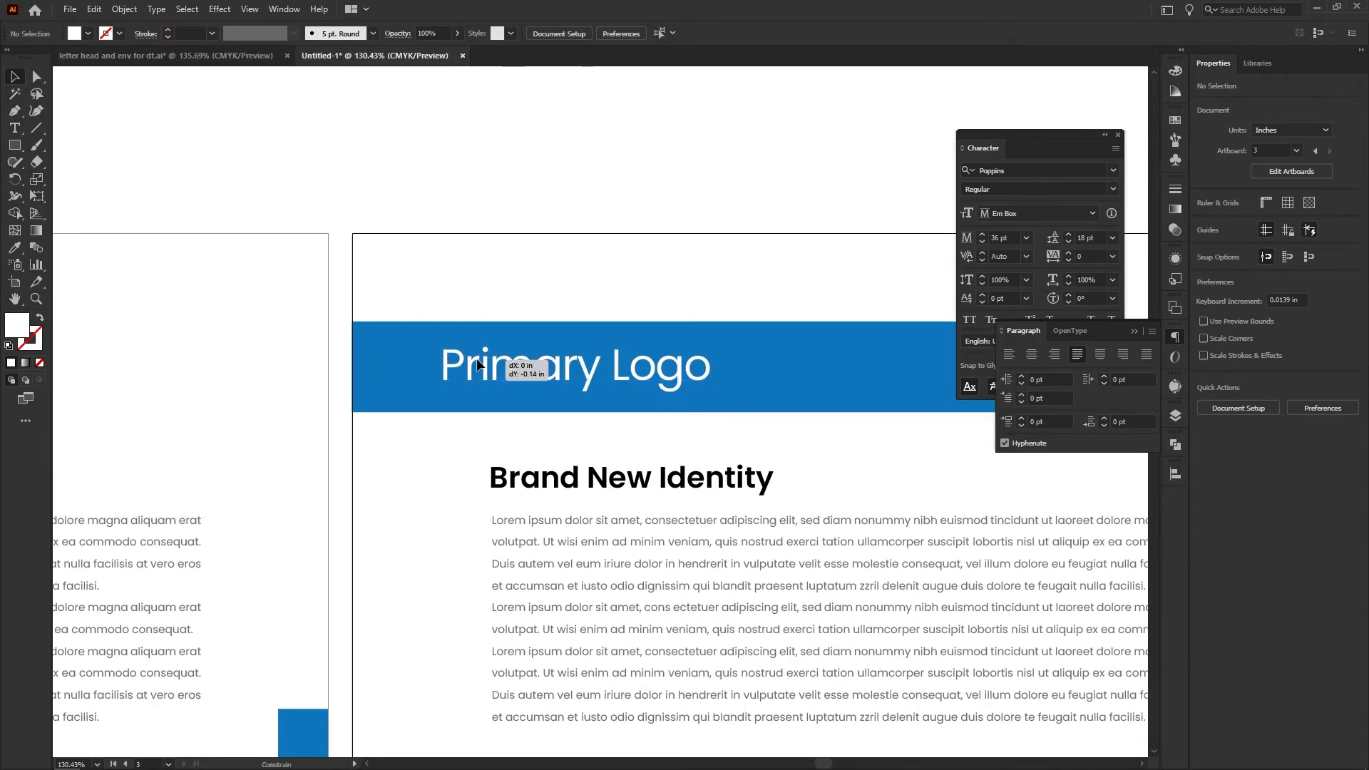
left_click(545, 379)
scroll(714, 370, "down", 5)
left_click(350, 369, "shift")
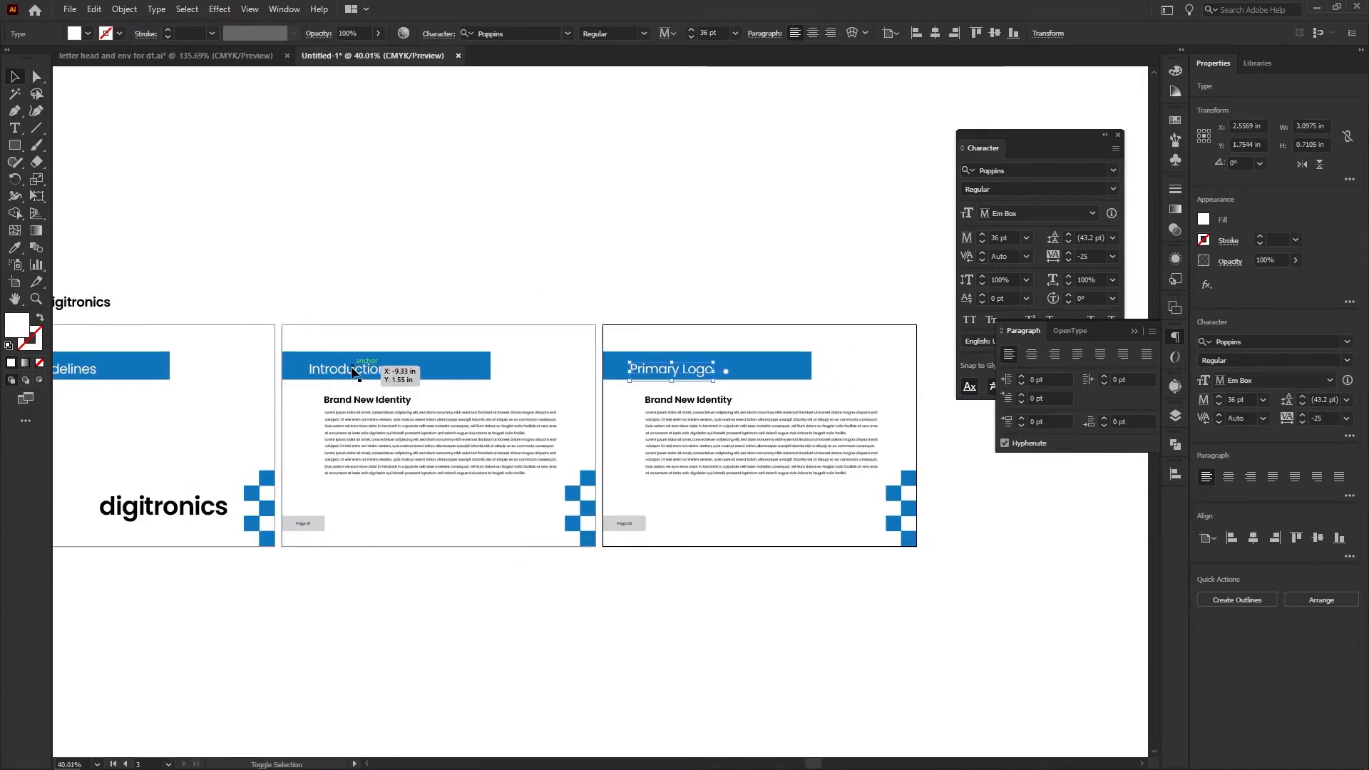
left_click(145, 378, "shift")
scroll(345, 370, "up", 6)
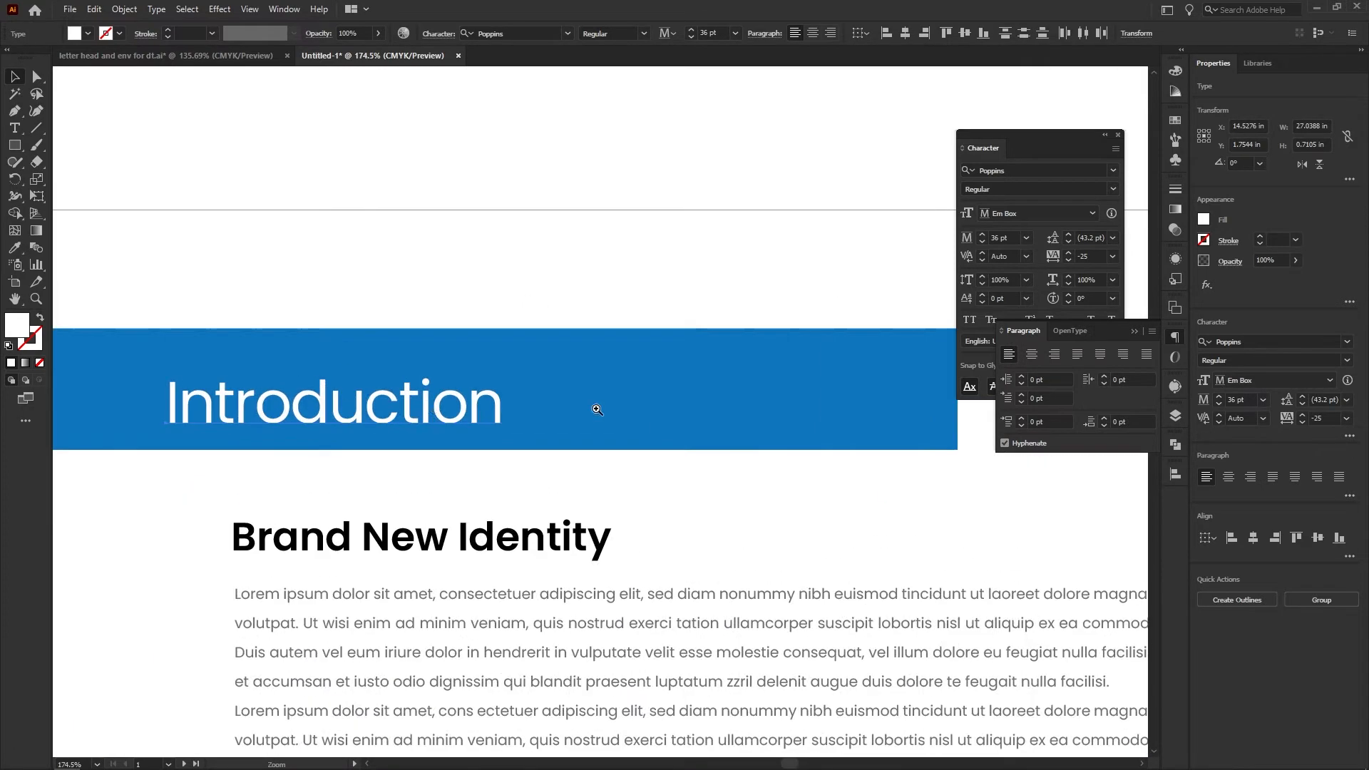
left_click(294, 226)
scroll(256, 285, "down", 5)
scroll(256, 285, "right", 10)
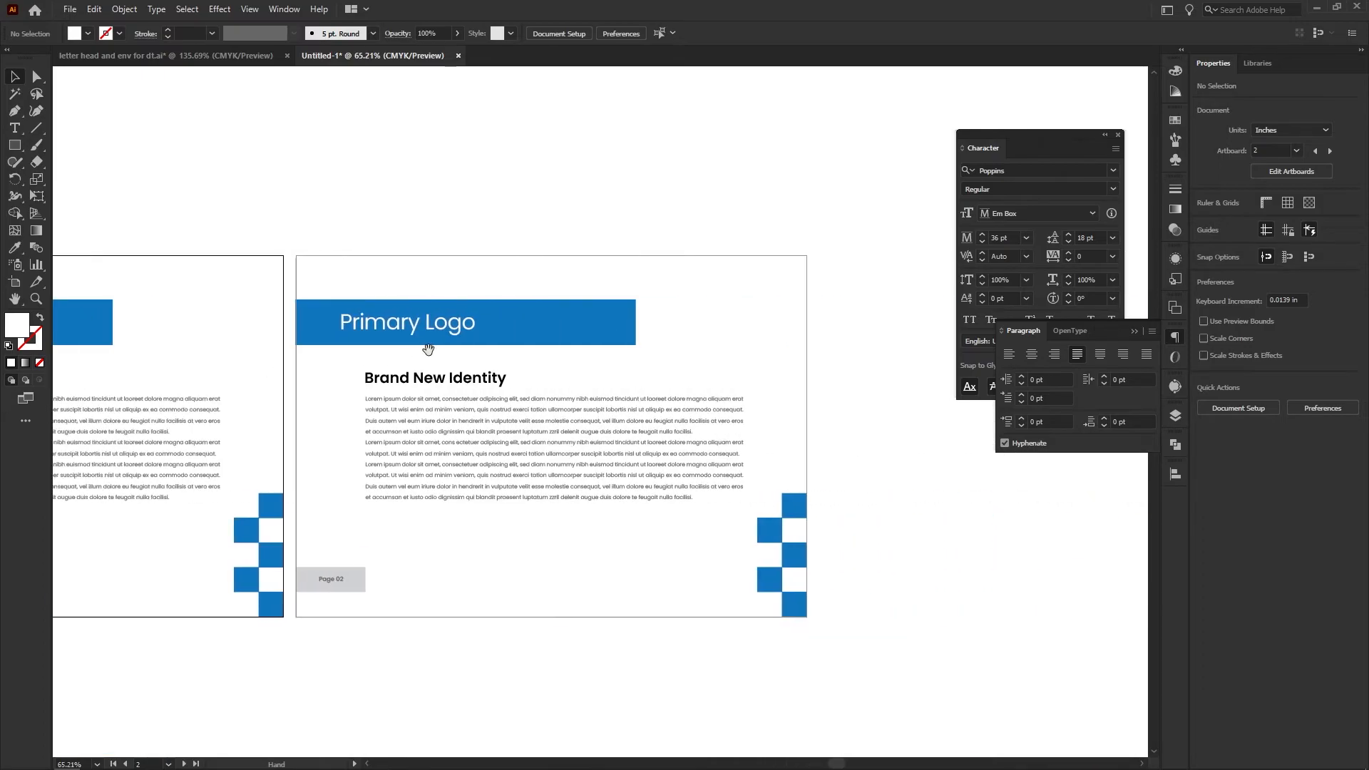
Extend the Primary Logo heading on the third artboard with "(with colors)"
scroll(499, 345, "up", 2)
scroll(499, 344, "up", 2)
left_click(459, 421)
key("t")
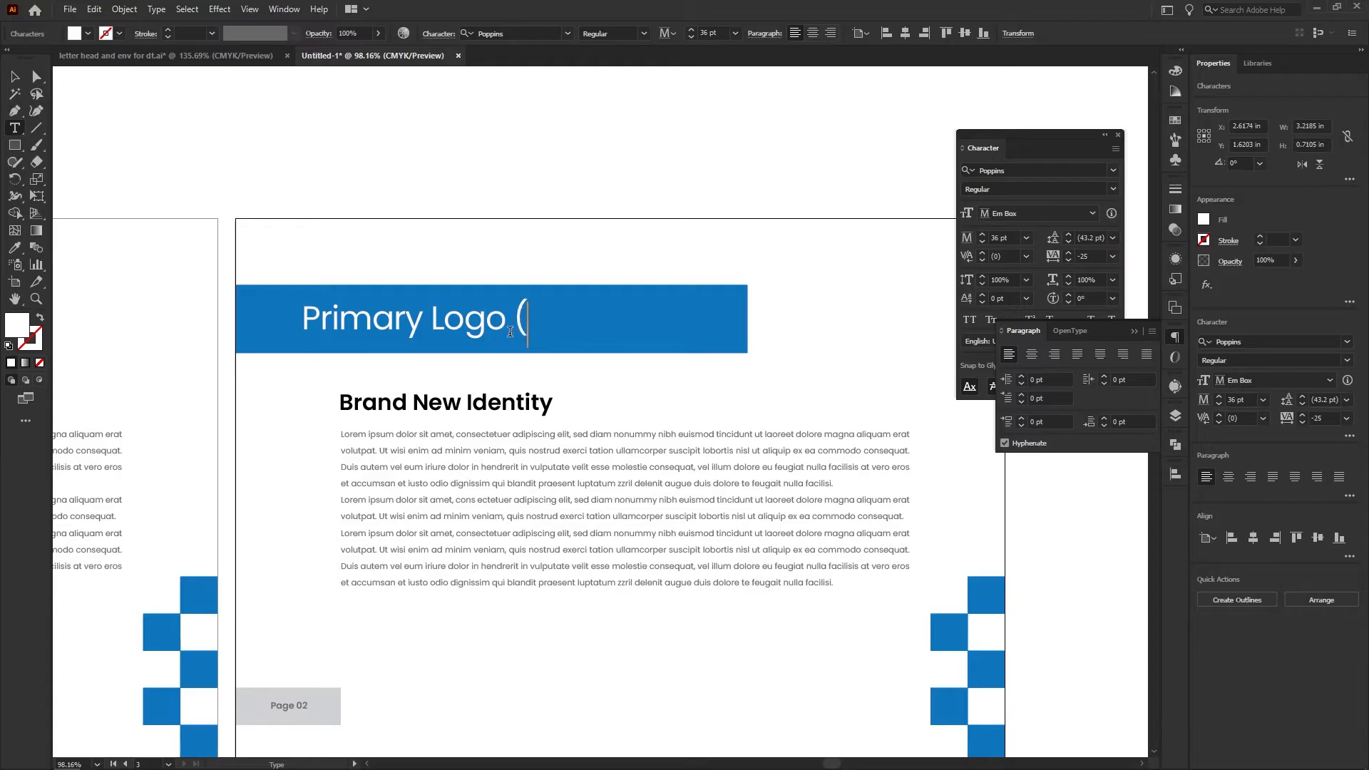
type("withg")
key("BackSpace")
type("c")
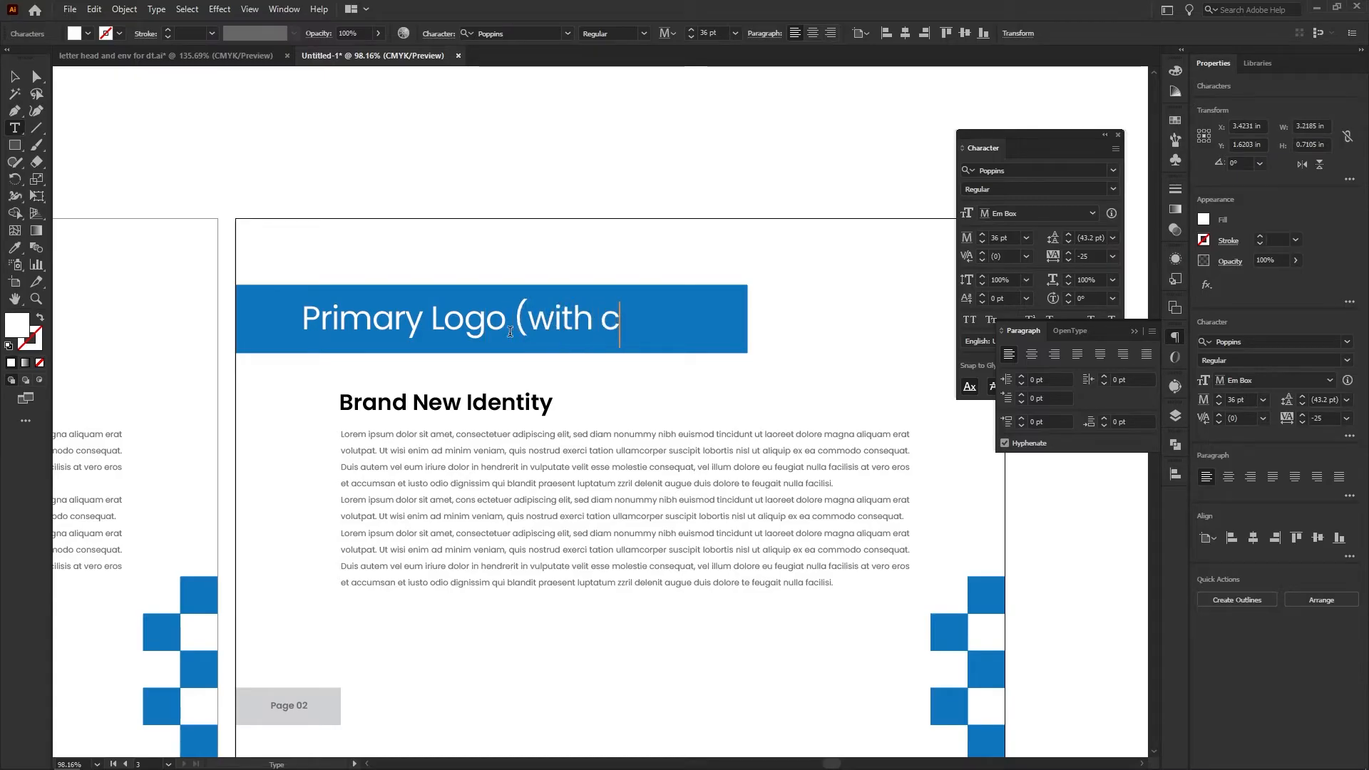
type("olors)")
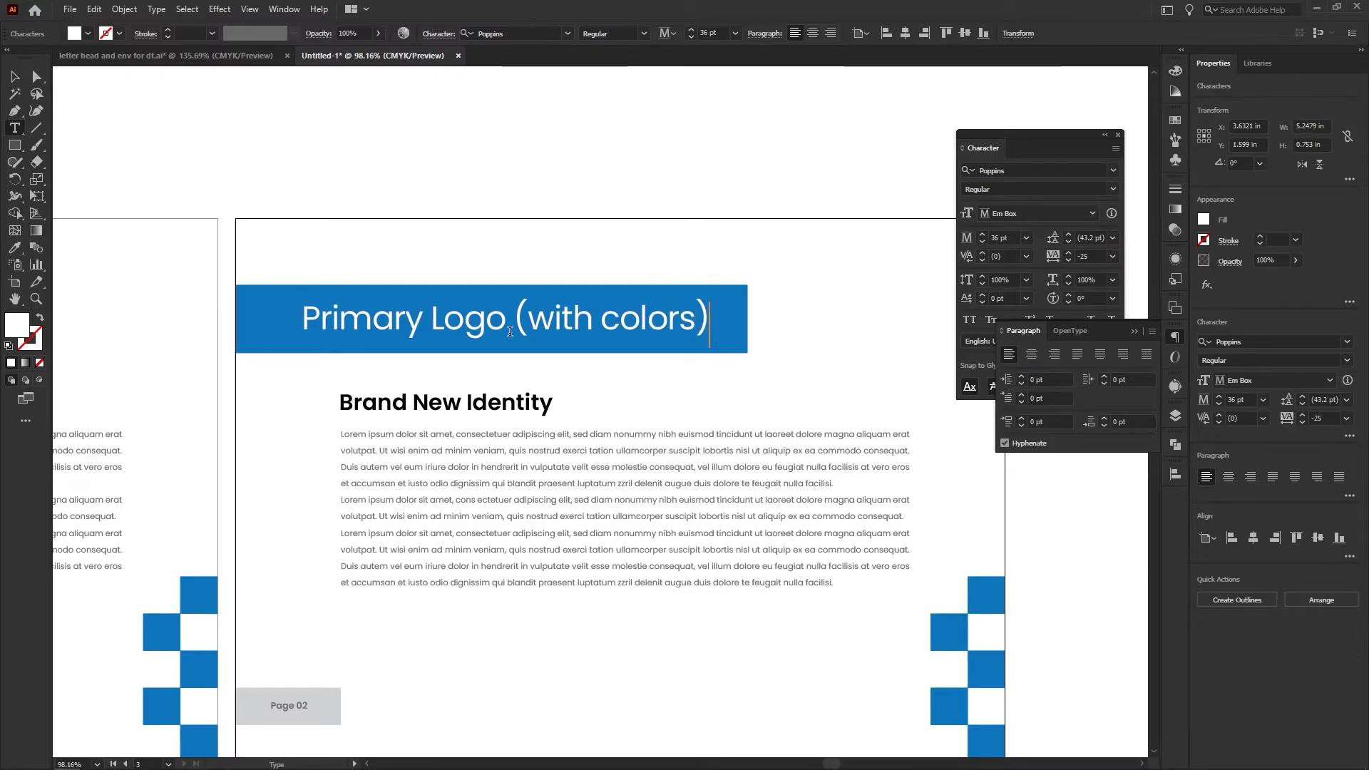
Reduce only the "(with colors)" part of the third artboard's heading to 11 pt
left_click_drag(522, 317, 725, 339)
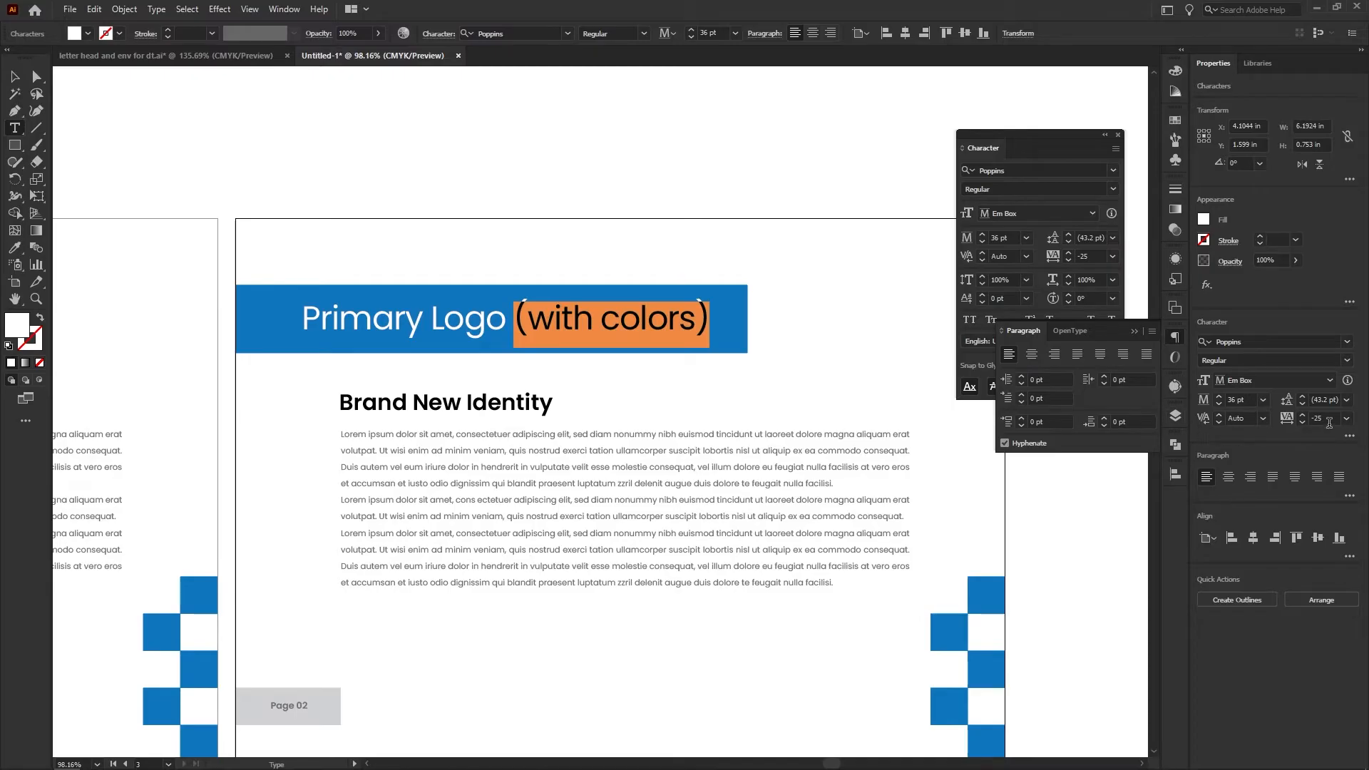
left_click(1264, 399)
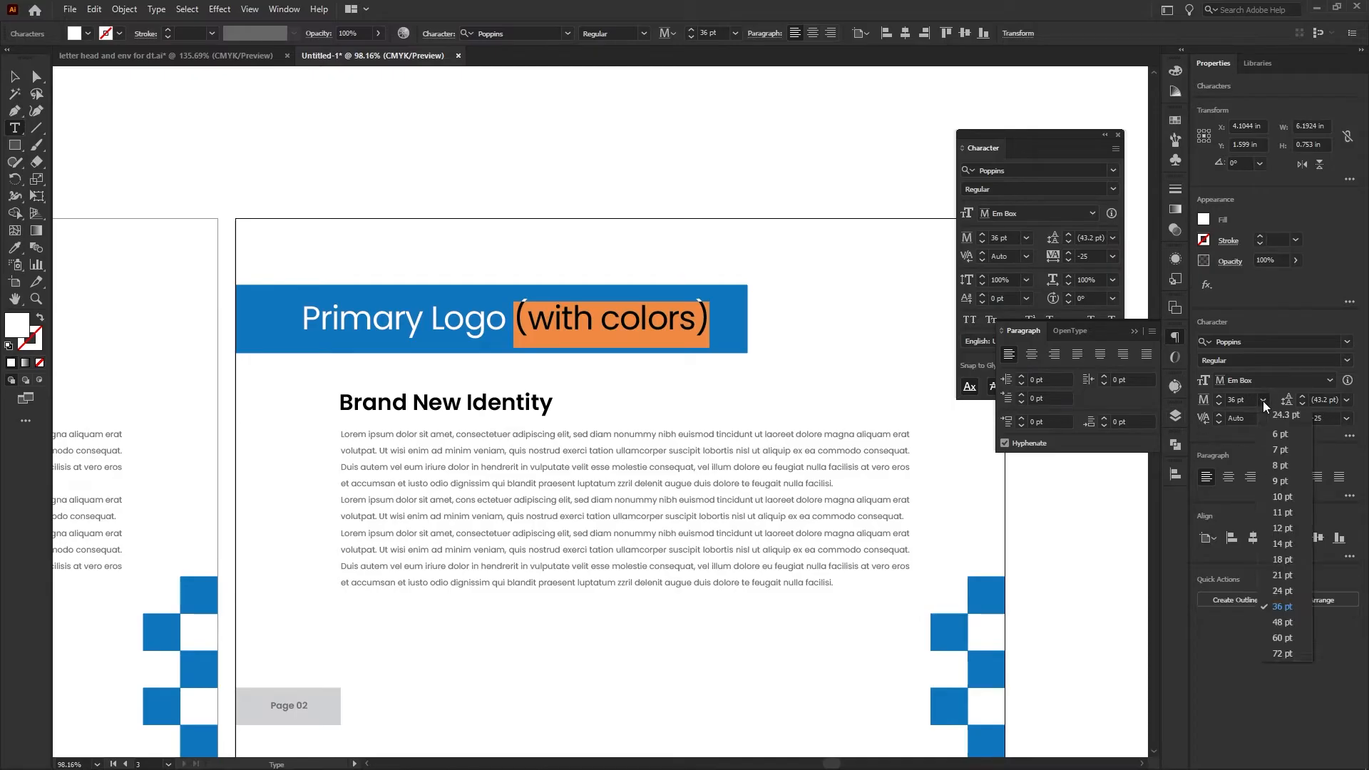
left_click(1277, 512)
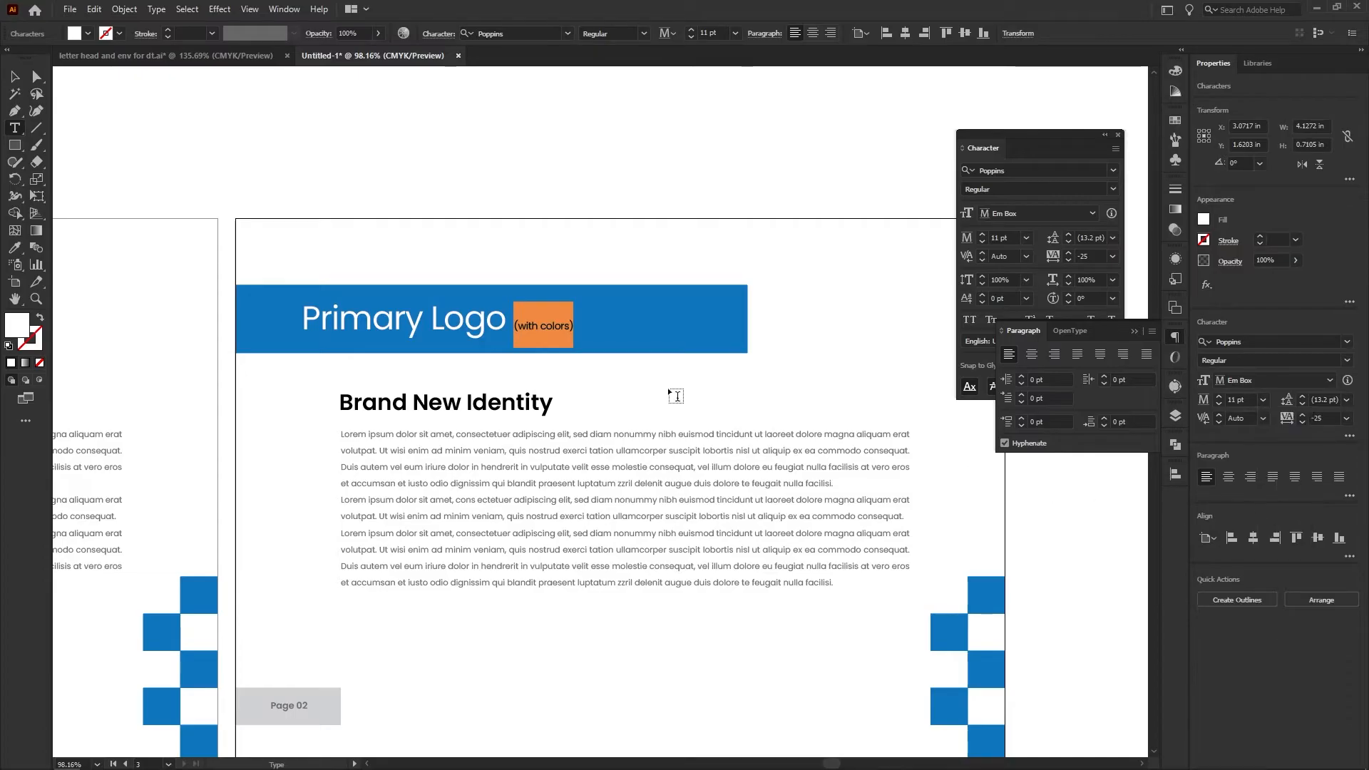
key("Escape")
left_click(435, 227)
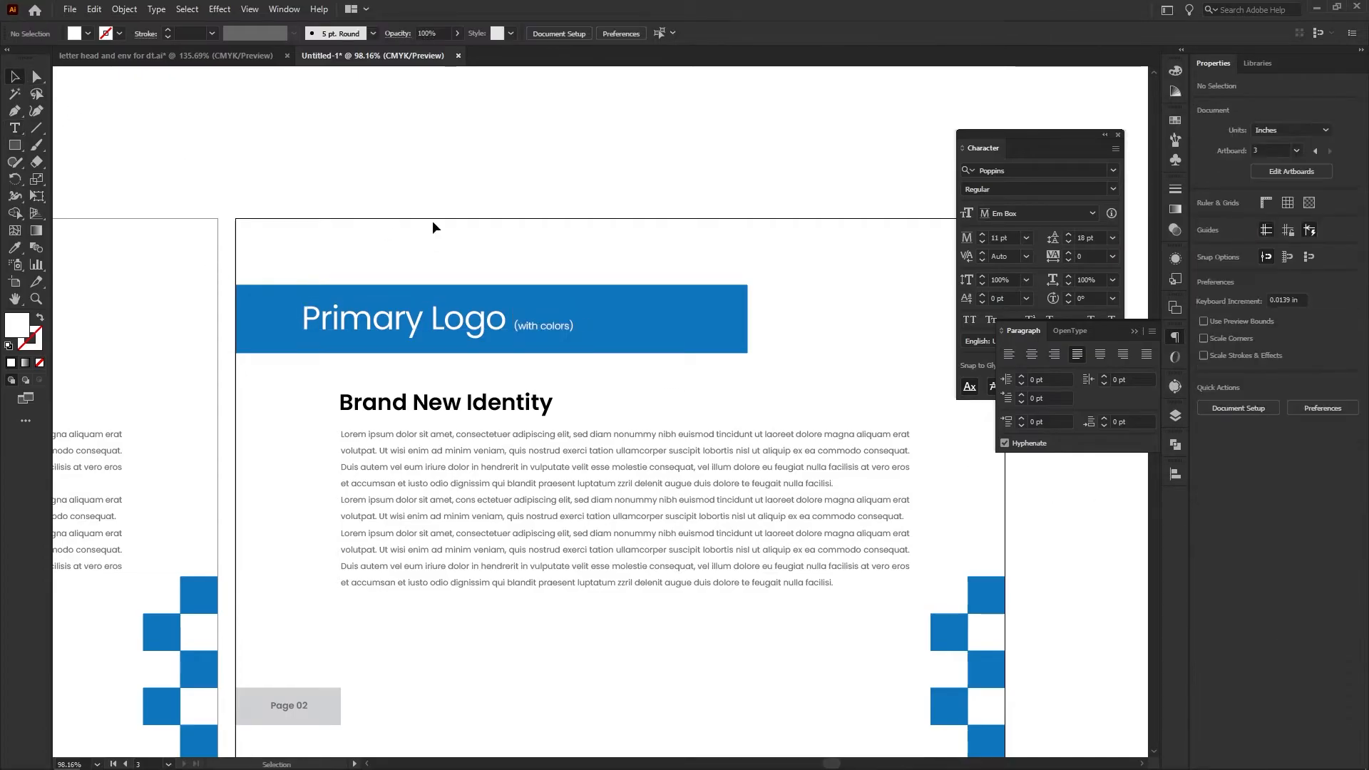
Delete the "Brand New Identity" subheading and the body paragraph from the third artboard
left_click_drag(519, 202, 480, 198)
left_click_drag(500, 370, 471, 384)
key("Delete")
left_click(527, 405)
key("Delete")
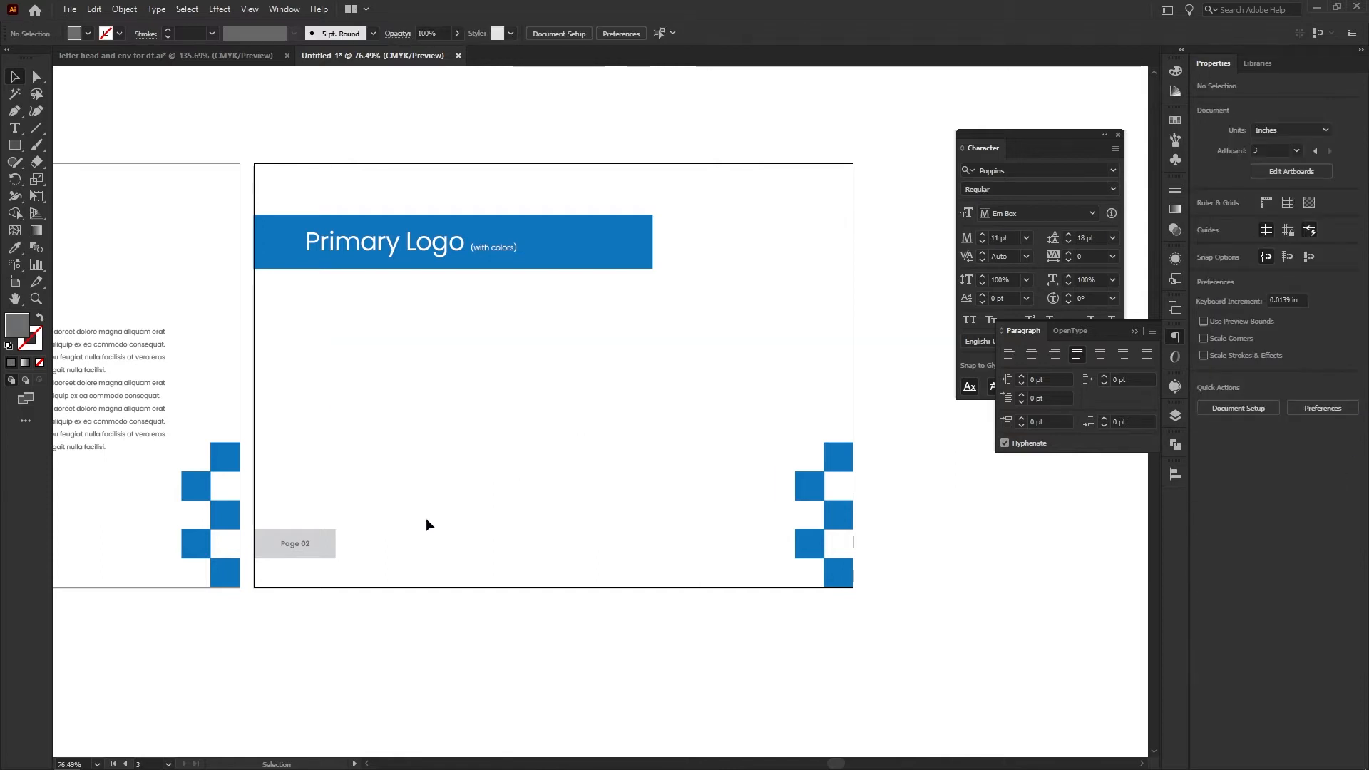
Delete the blue checkered squares from the lower corner of the third artboard
left_click_drag(680, 402, 643, 397)
left_click_drag(474, 452, 546, 451)
left_click_drag(708, 453, 556, 430)
left_click_drag(620, 392, 780, 554)
key("Delete")
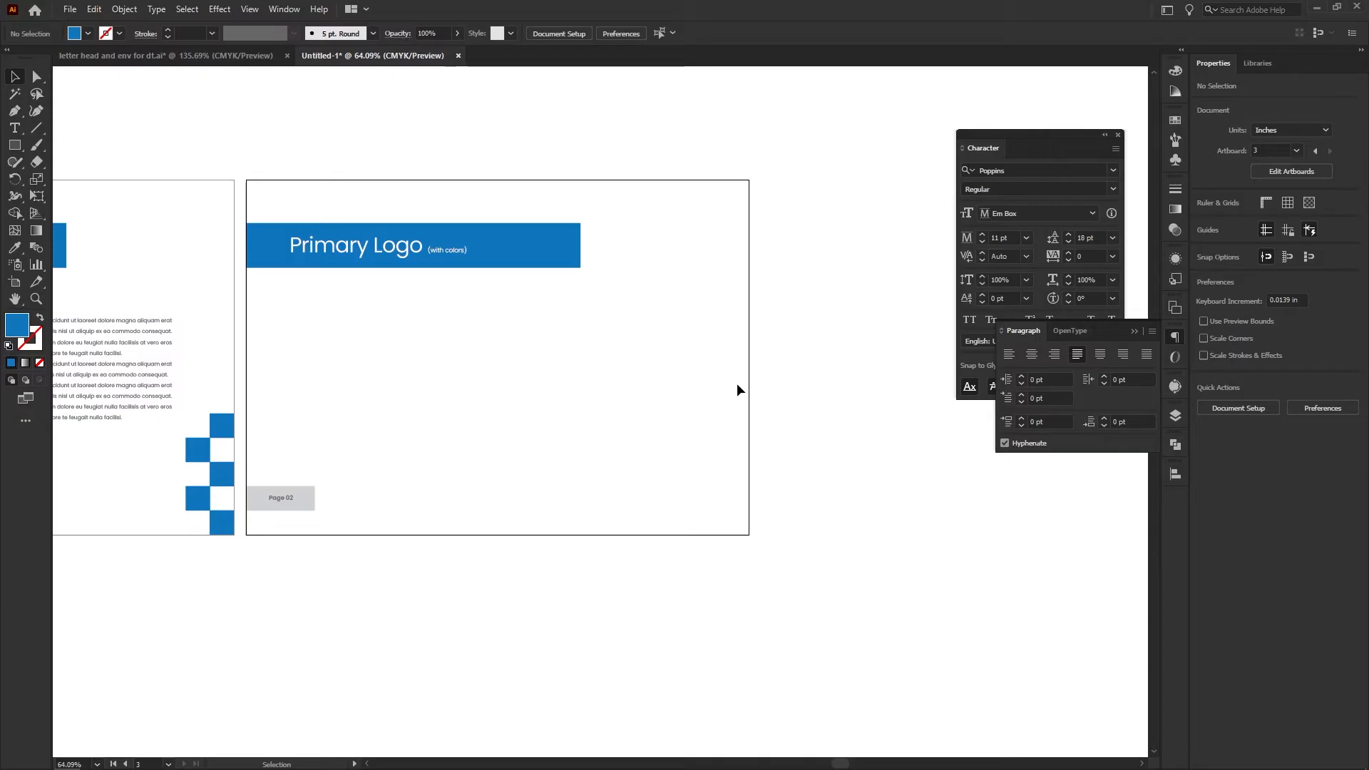
Place the blue and black digitronics logo in the middle of the third artboard
left_click(700, 346, "alt")
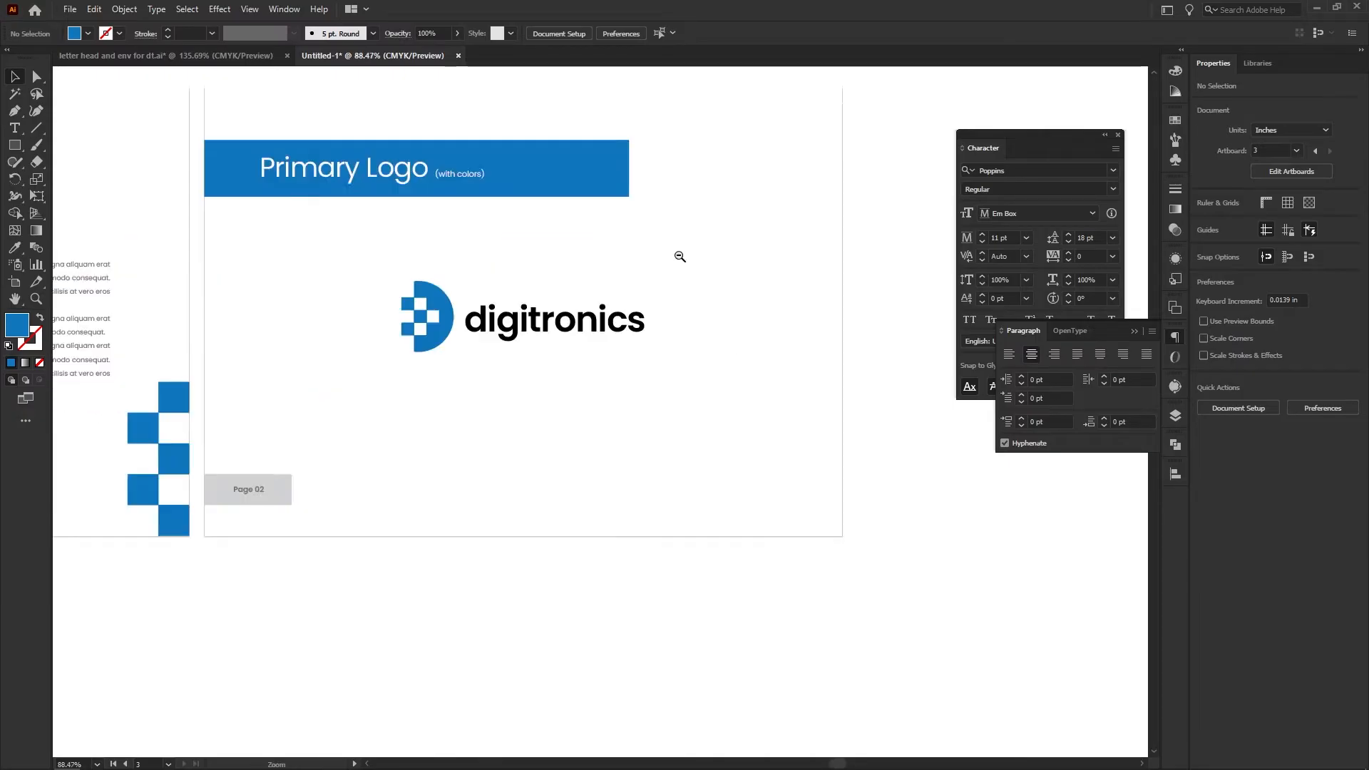
left_click_drag(680, 256, 599, 260)
left_click_drag(483, 237, 507, 284)
left_click_drag(621, 293, 586, 294)
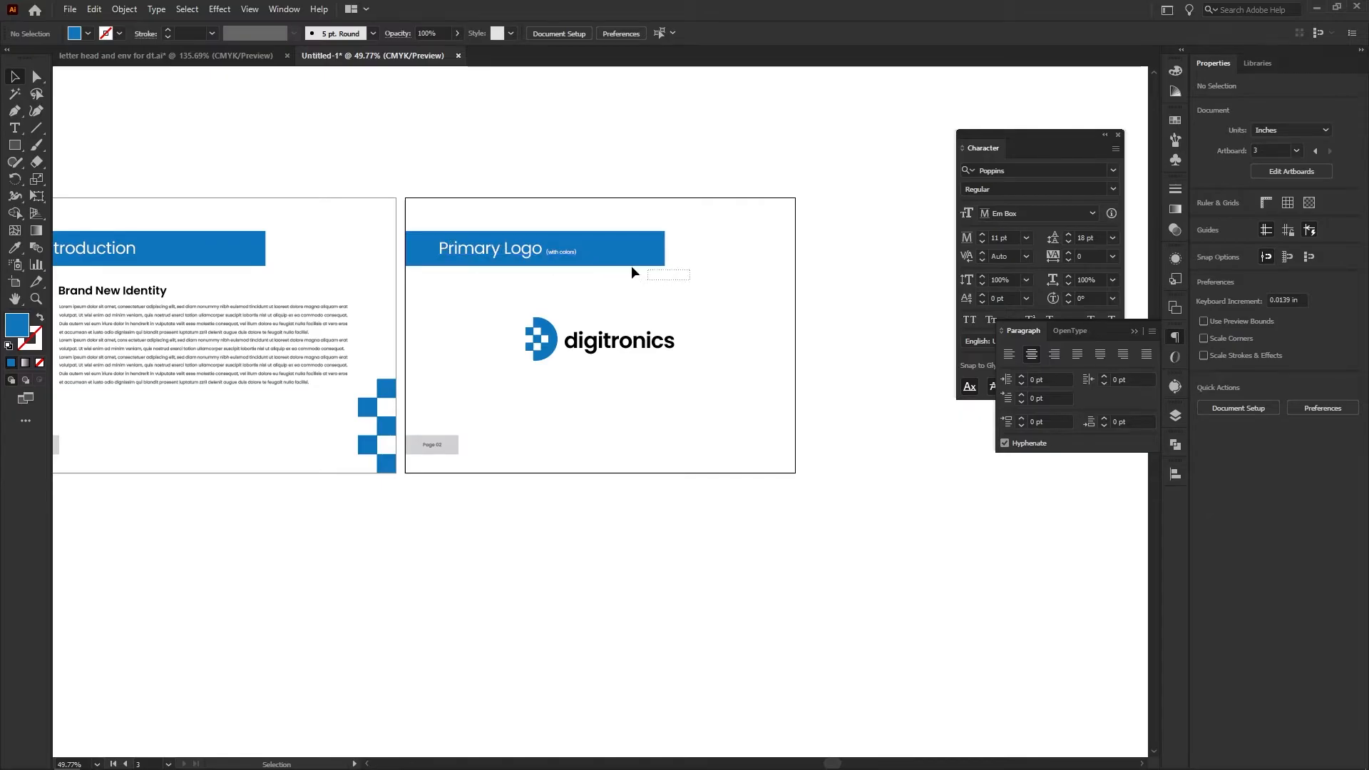
Delete the blue banner bar behind the third artboard's heading, keeping the heading text
left_click_drag(690, 280, 448, 229)
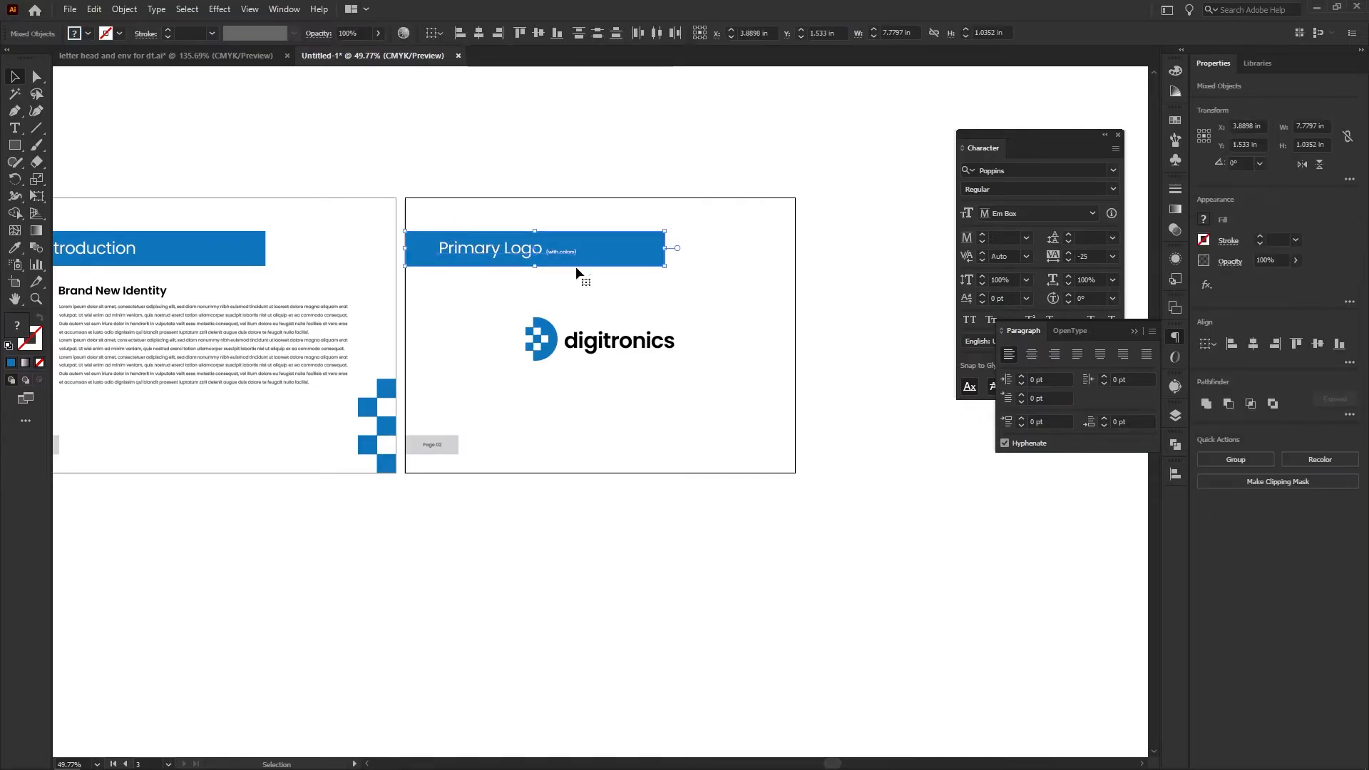
left_click(524, 271)
left_click(623, 260)
key("Delete")
Copy the grey 10 pt SemiBold style of the "Page 02" label onto the "Primary Logo (with colors)" text
left_click(510, 258)
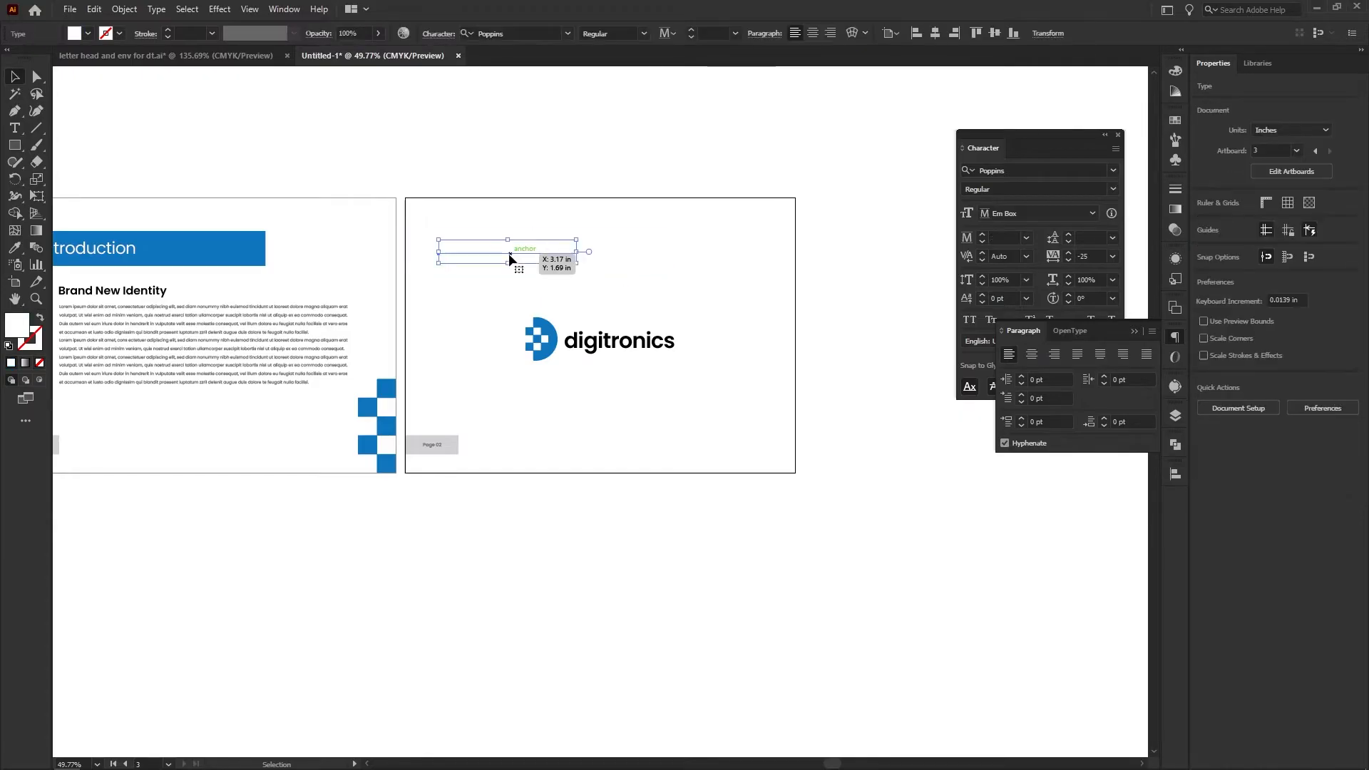
key("i")
left_click(448, 440)
left_click(439, 444)
key("v")
left_click(483, 298)
left_click_drag(483, 255, 486, 268)
key("ctrl+z")
Align the "Primary Logo (with colors)" caption vertically with the centre of the "Page 02" label box
left_click_drag(470, 426, 553, 386)
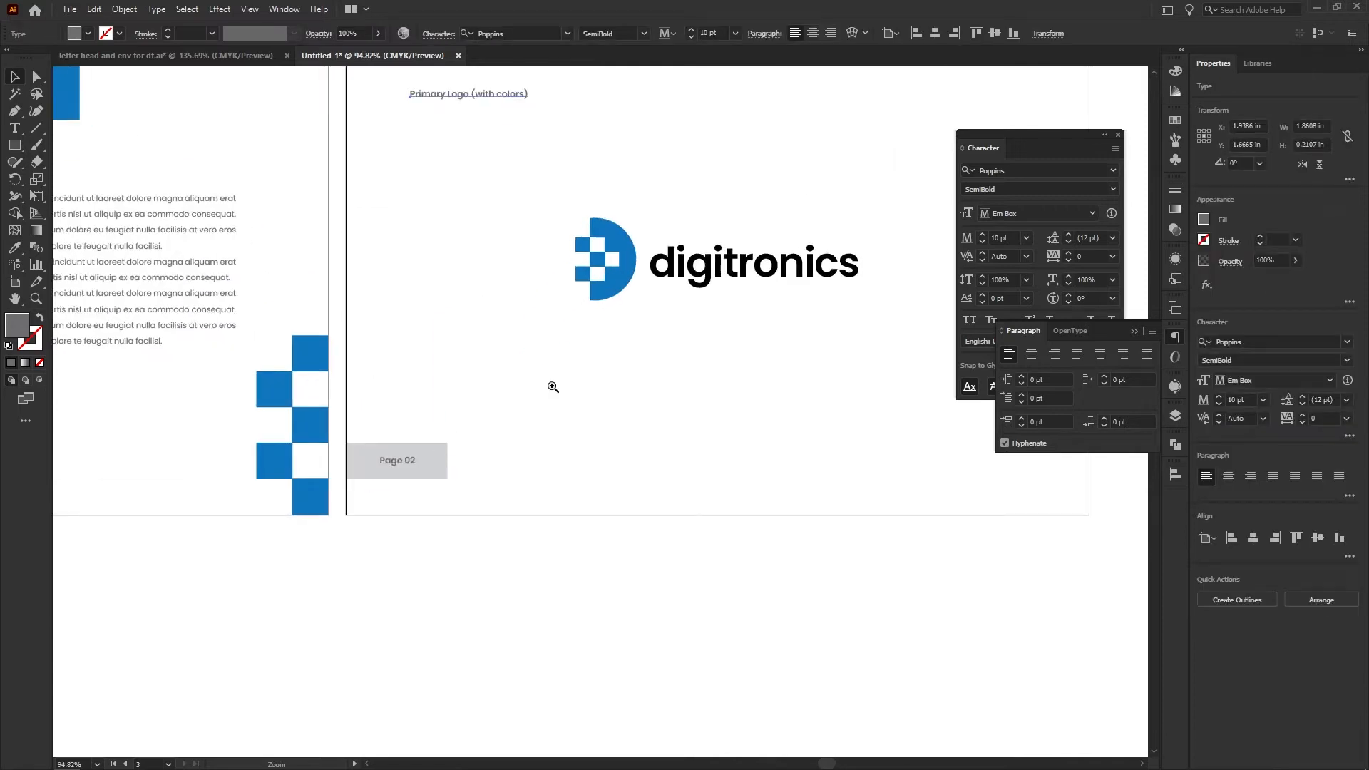
left_click_drag(454, 159, 401, 201)
key("v")
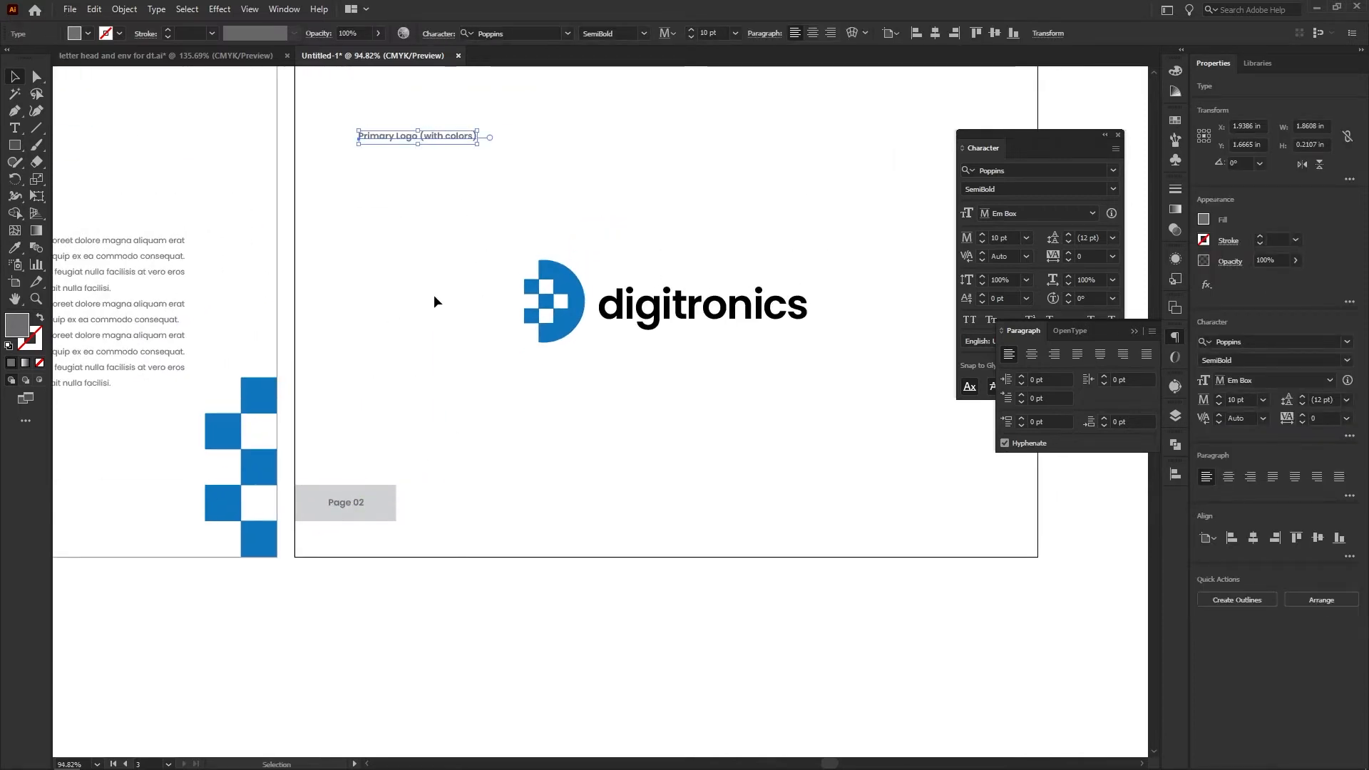
left_click(392, 512, "shift")
left_click(392, 513)
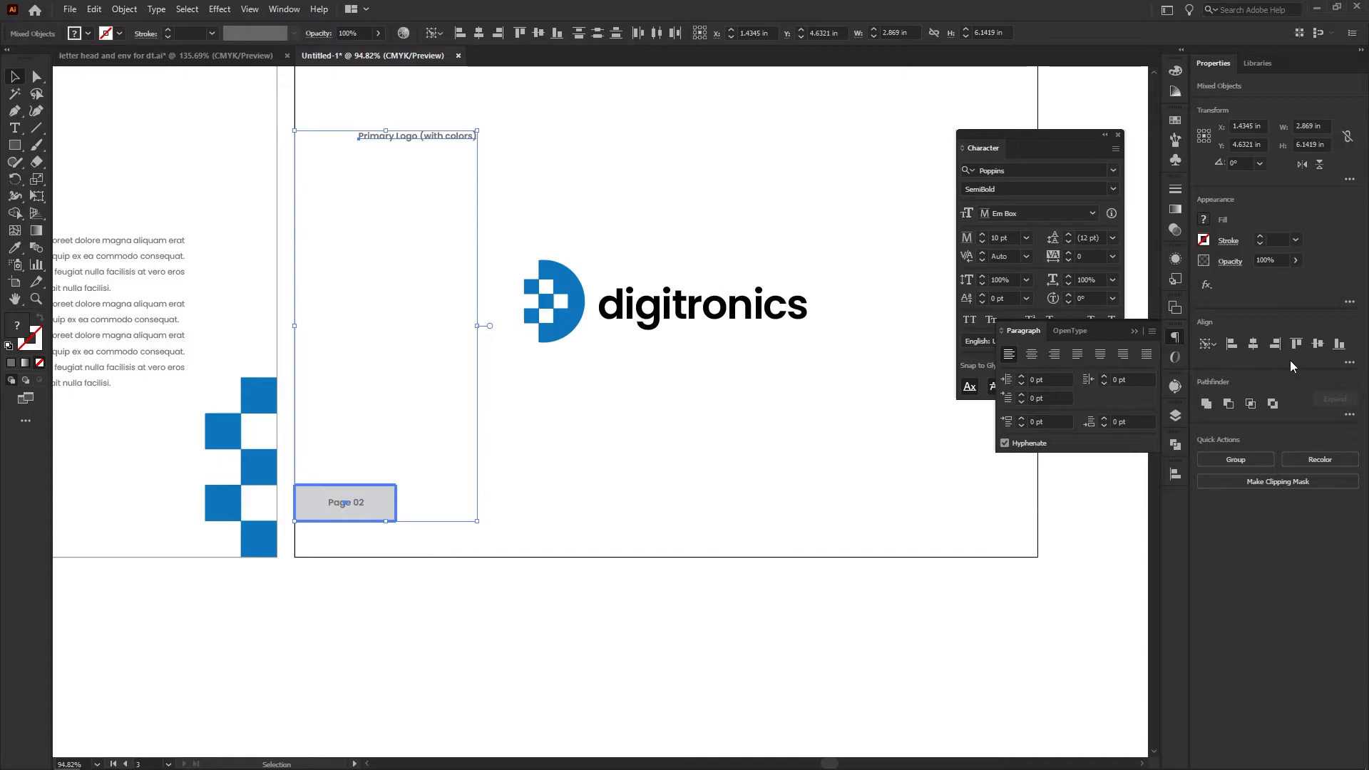
left_click(1318, 344)
Move the "Primary Logo (with colors)" caption horizontally to the lower right corner area of the third artboard
left_click(675, 520)
left_click_drag(534, 477, 400, 413)
left_click_drag(310, 446, 807, 448)
left_click(740, 385)
left_click_drag(785, 380, 669, 413)
left_click(715, 460)
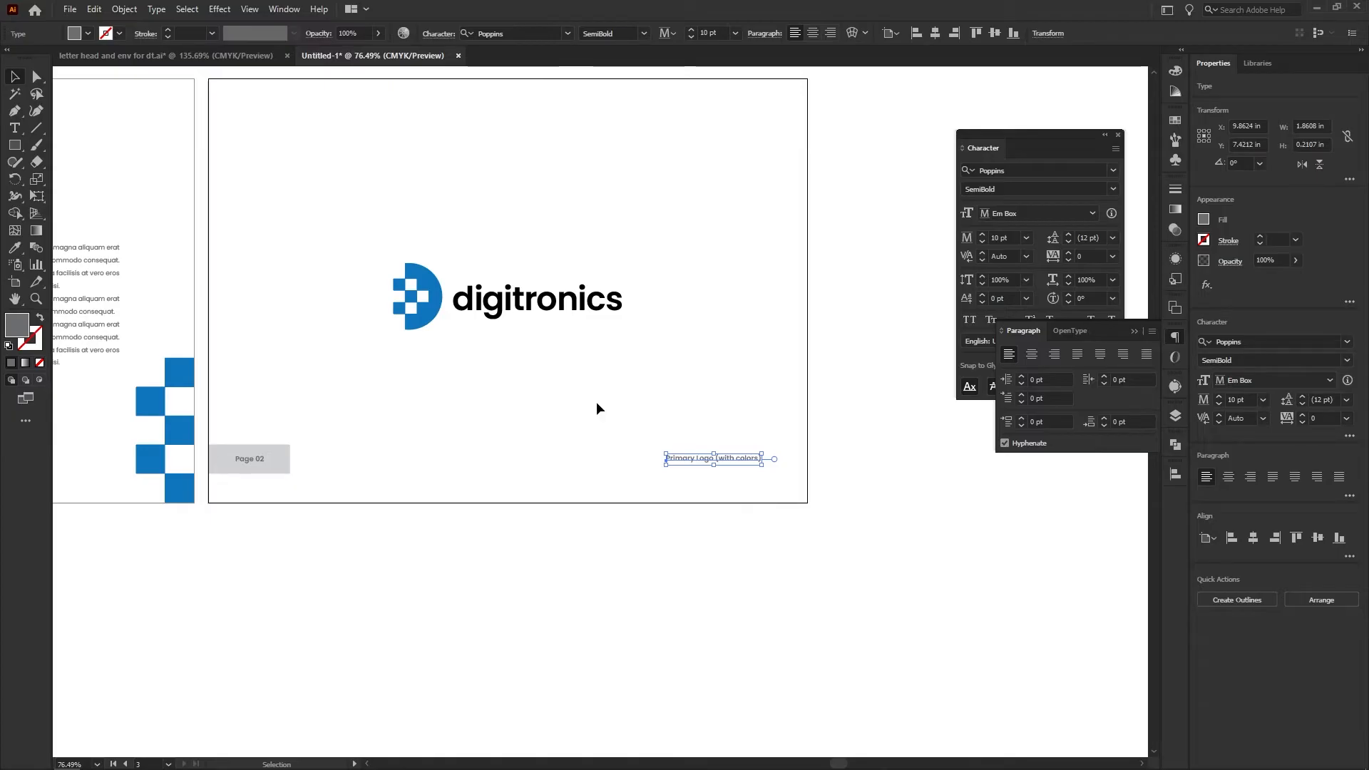
Enlarge the digitronics logo on the third artboard about its centre
mouse_move(535, 381)
left_mouse_down()
mouse_move(550, 463)
mouse_move(539, 371)
left_mouse_up()
left_click(569, 419)
left_click_drag(639, 391, 661, 399)
left_click(618, 425)
left_click_drag(478, 386, 413, 390)
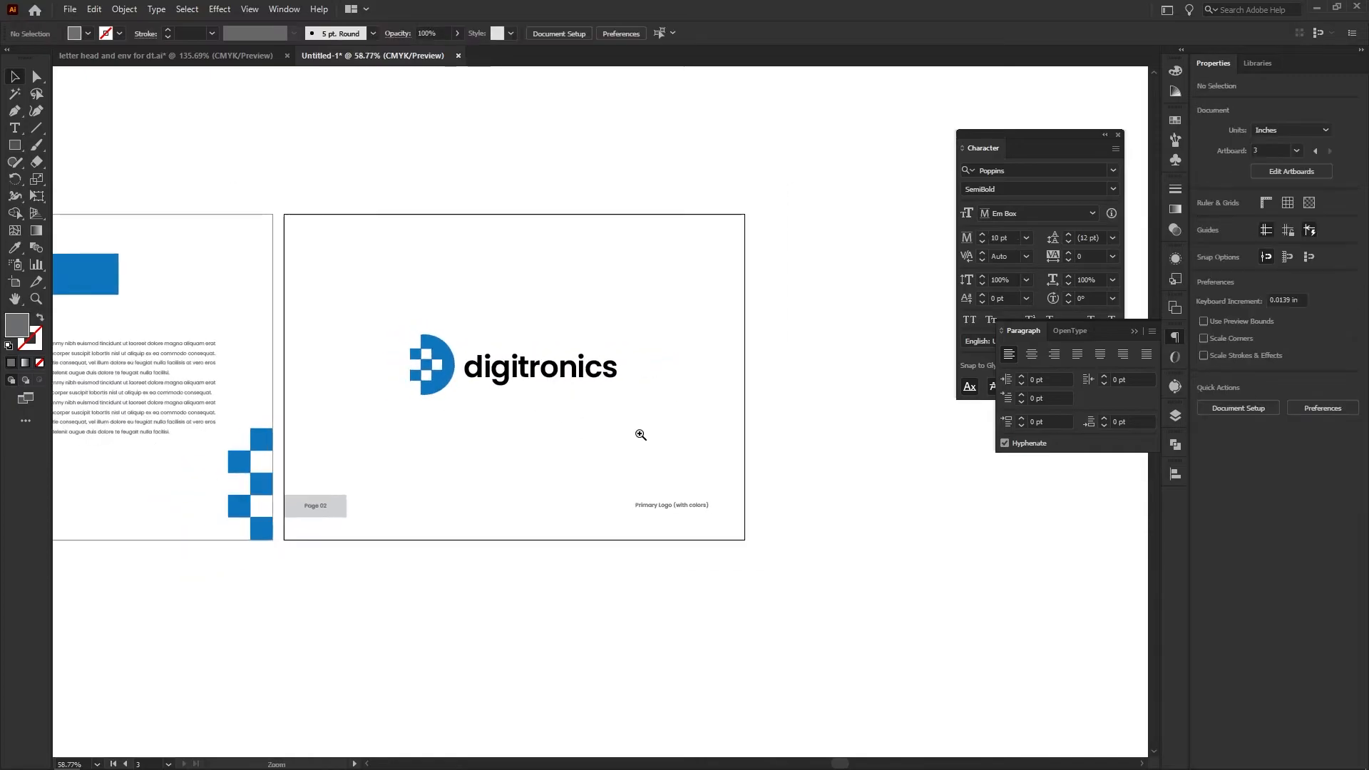
Add a fourth landscape A4 artboard beside the third one
left_click_drag(627, 437, 513, 436)
left_click_drag(370, 497, 514, 520)
key("space")
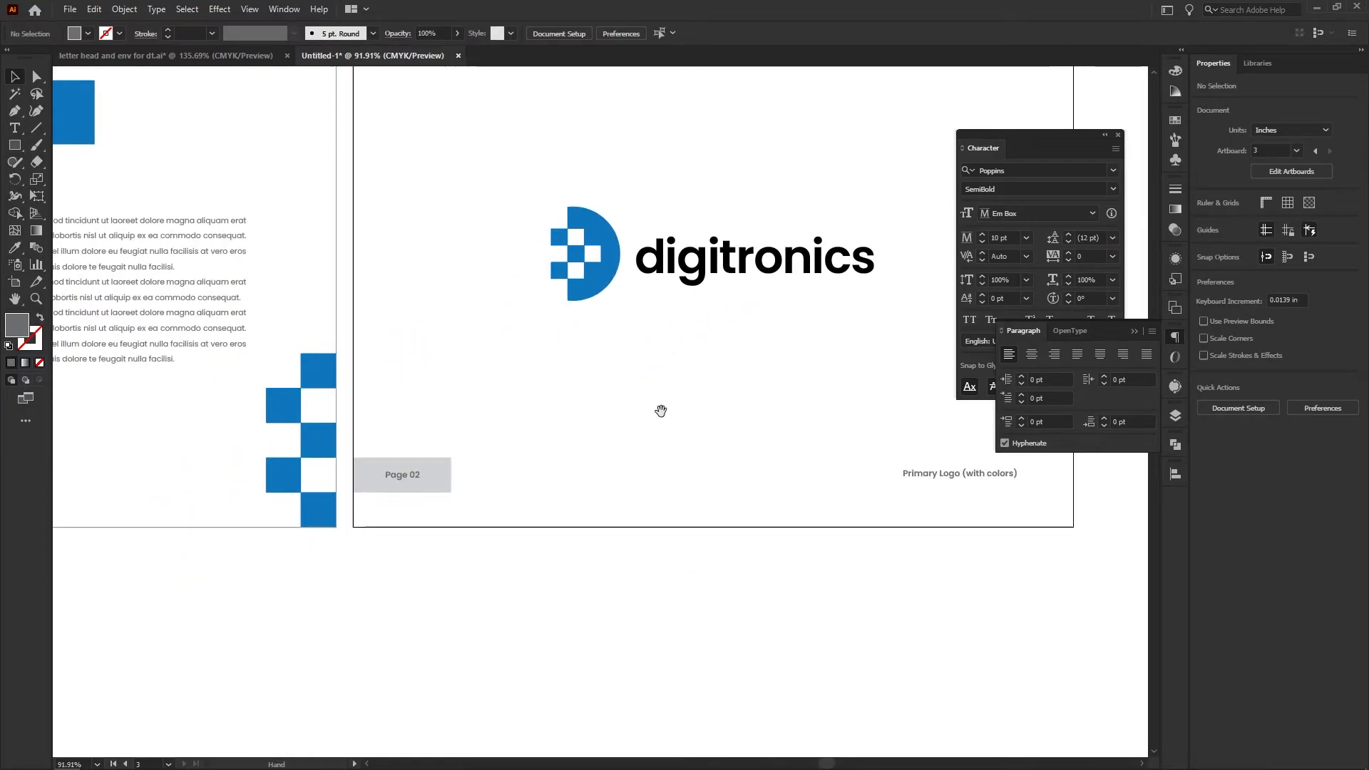
left_click_drag(547, 390, 317, 487)
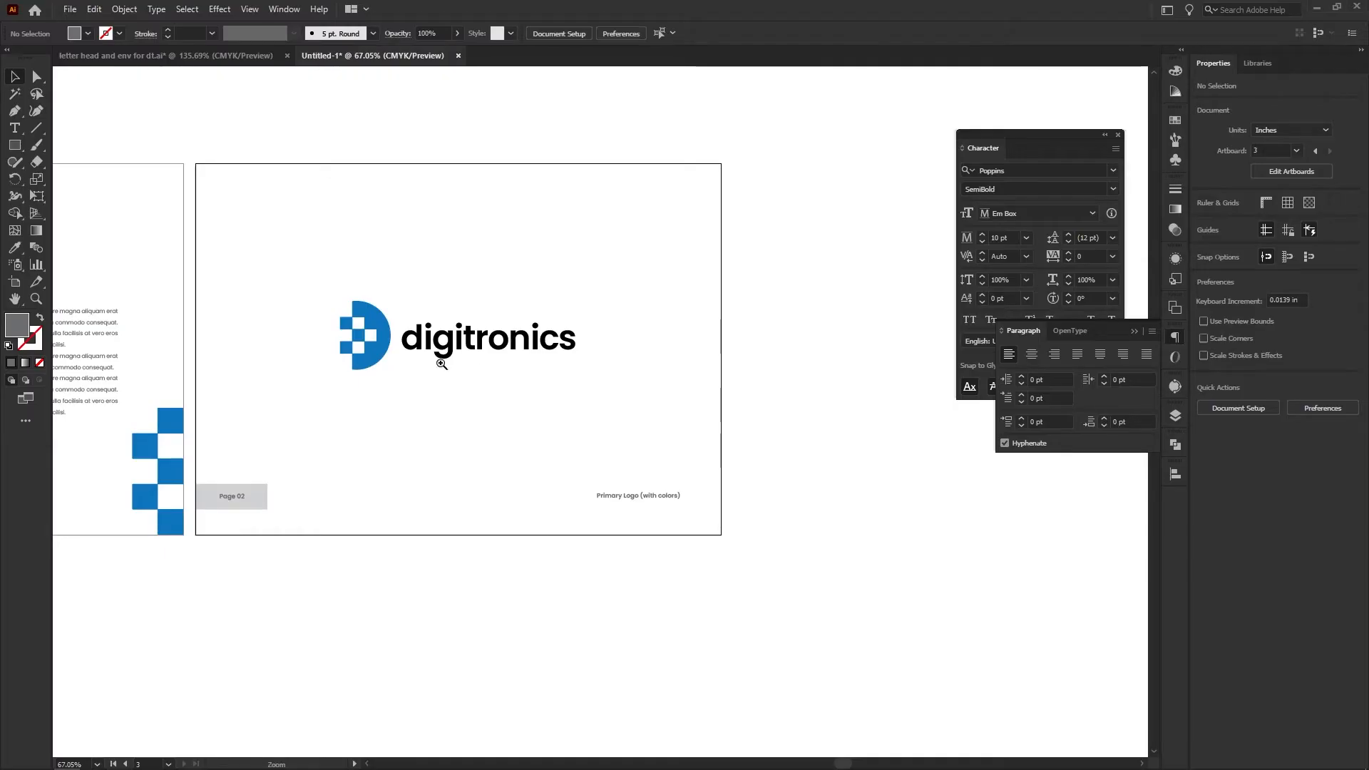
left_click_drag(521, 412, 392, 428)
left_click_drag(454, 445, 336, 456)
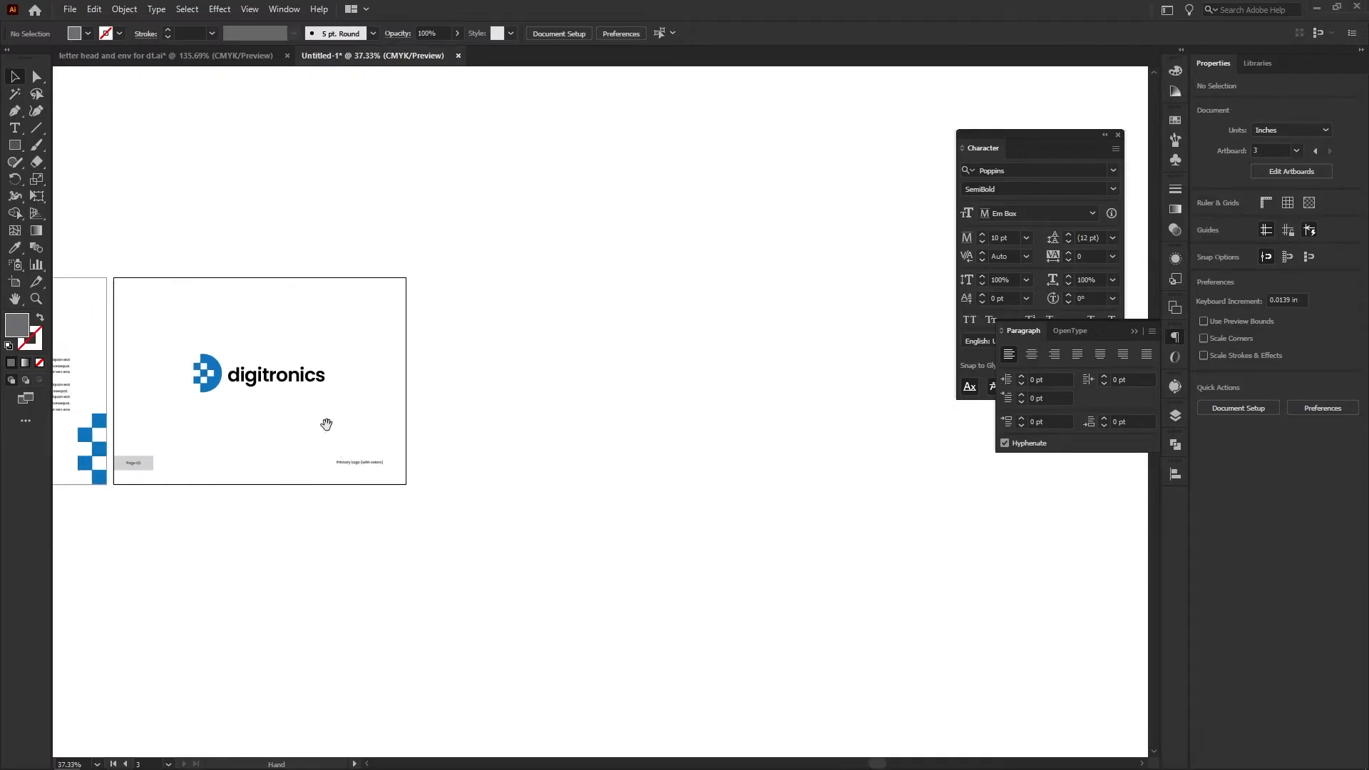
left_click(16, 286)
left_click(195, 33)
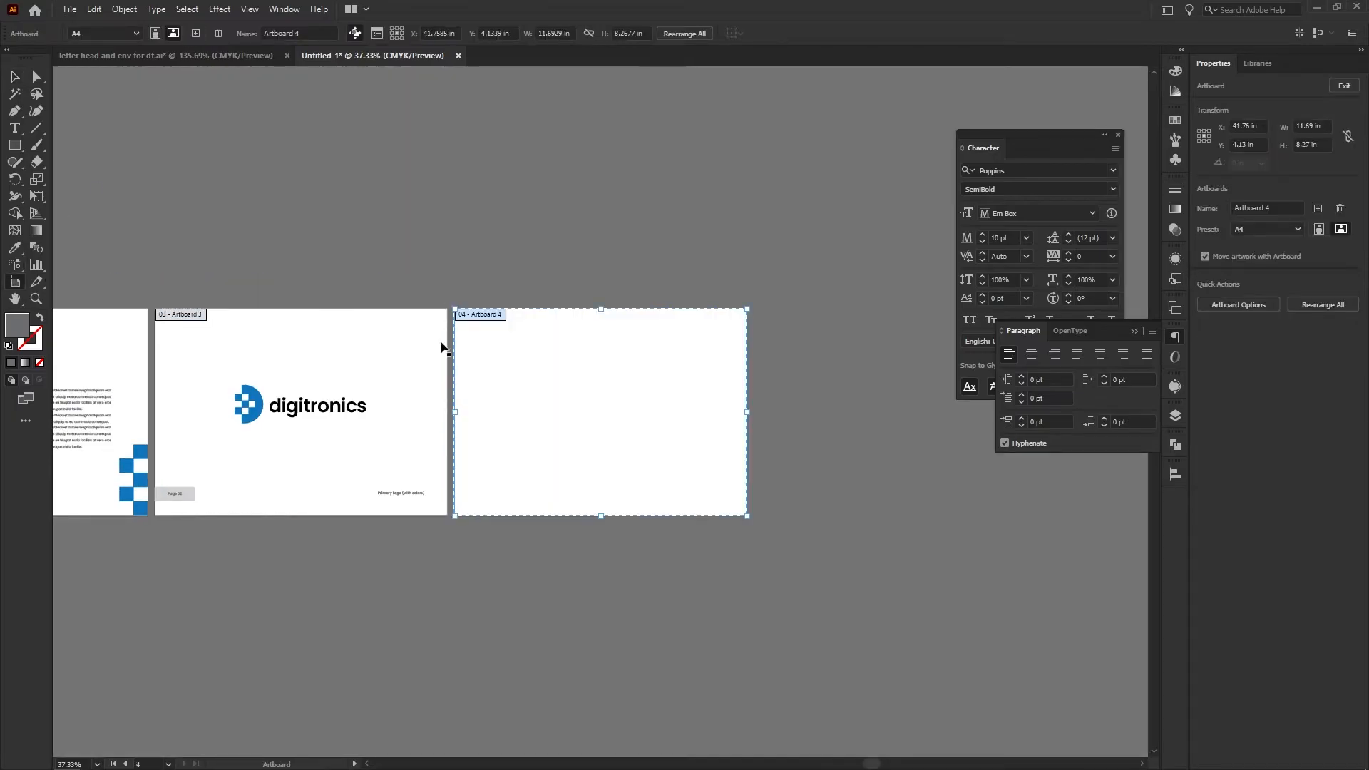
key("v")
Copy the logo, page label and caption from the third artboard to the same positions on the fourth
left_click_drag(467, 381, 537, 321)
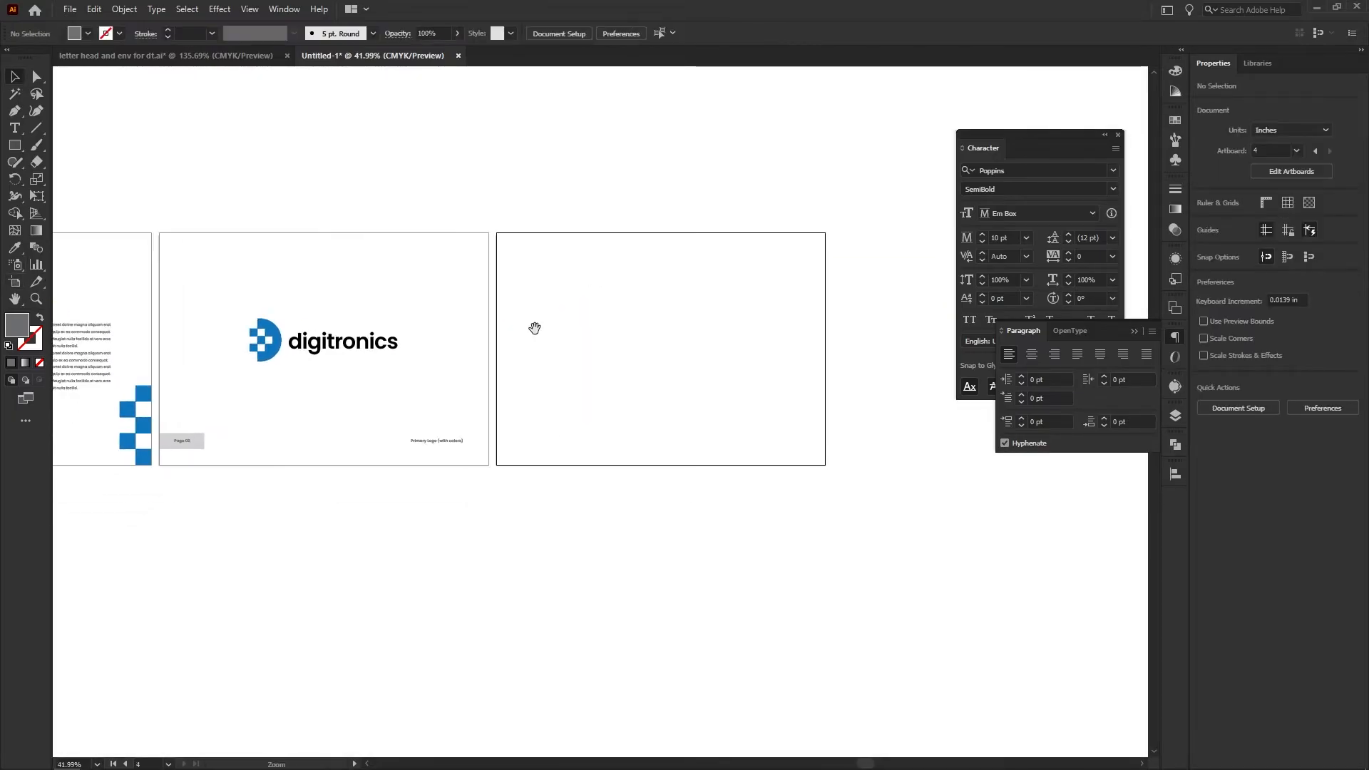
left_click_drag(466, 465, 450, 458)
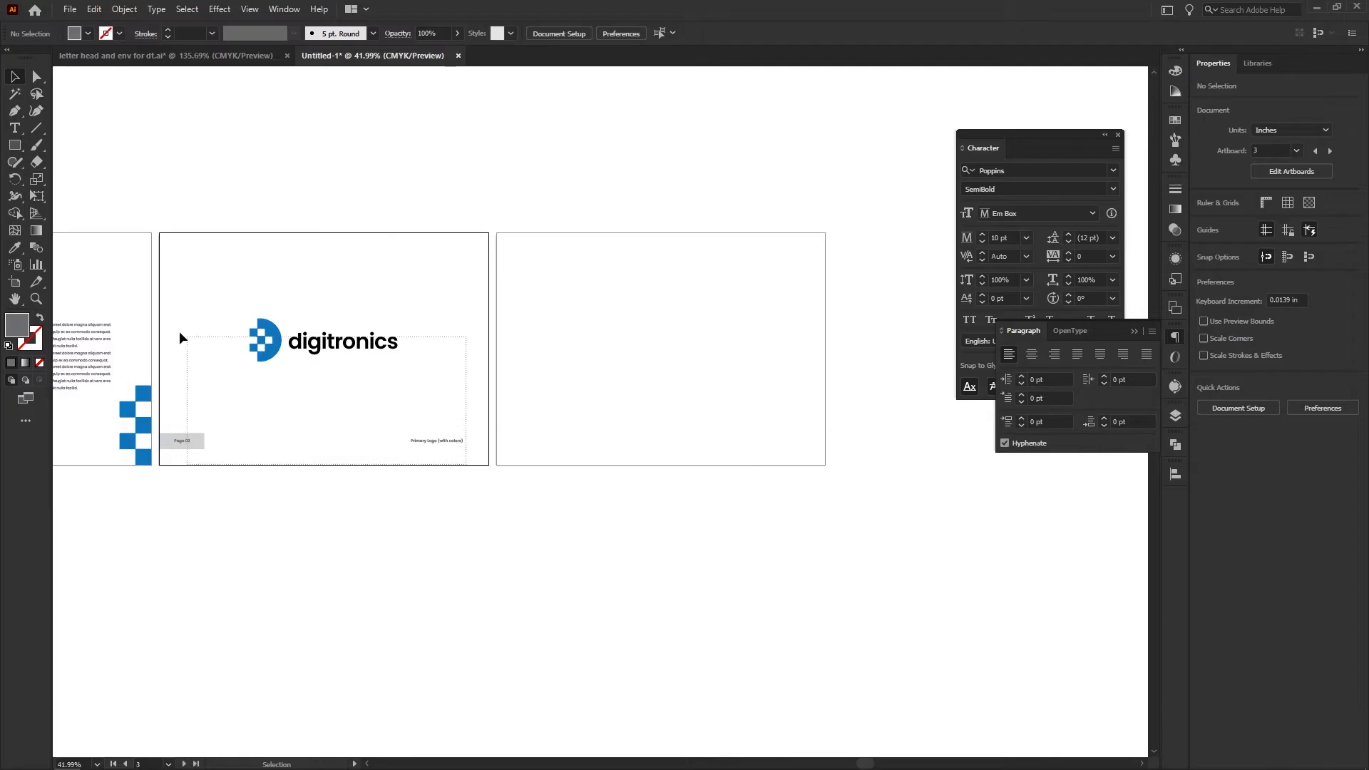
left_click_drag(190, 336, 189, 336)
left_click_drag(186, 444, 520, 441)
left_click(624, 400)
Change the fourth artboard's caption to "Primary Logo (mono colors)"
left_click_drag(683, 366, 583, 394)
key("z")
left_click_drag(691, 525, 775, 522)
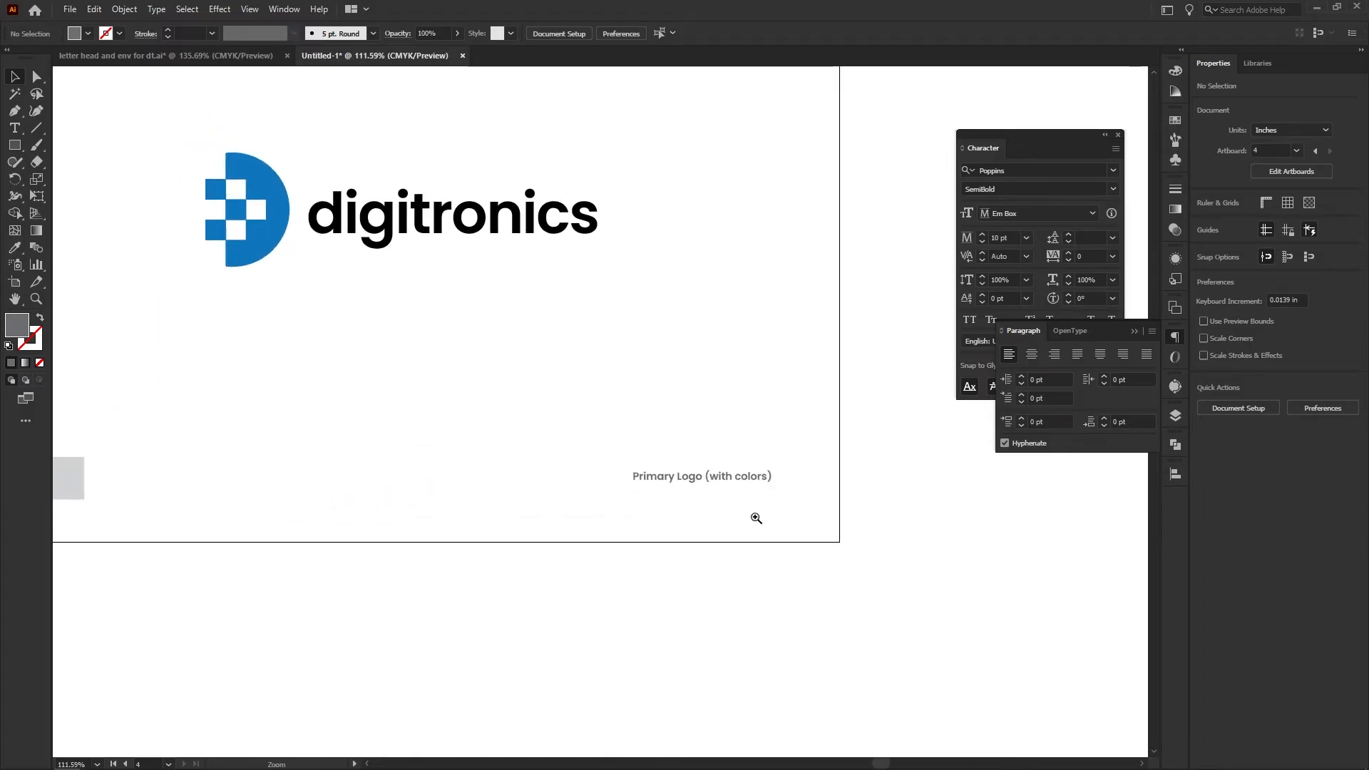
double_click(716, 480)
left_click_drag(711, 477, 756, 477)
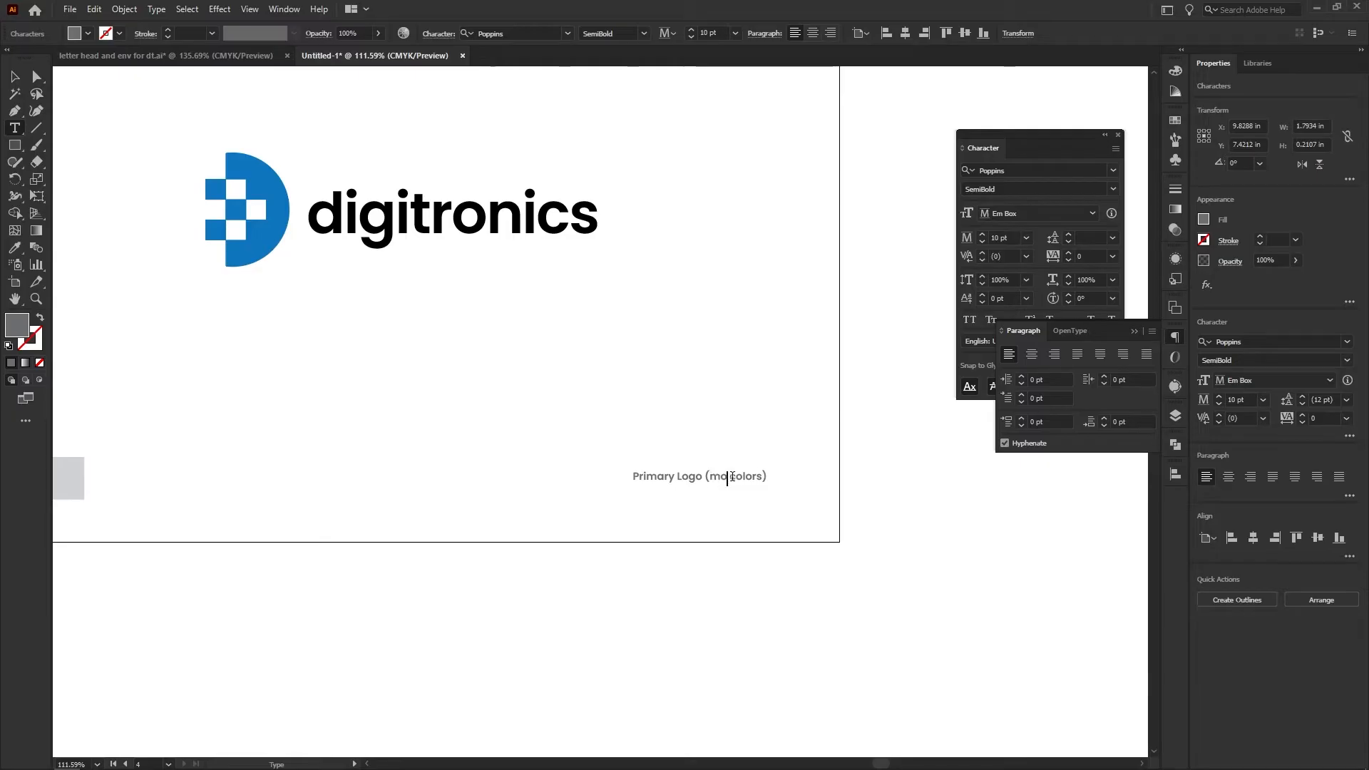
key("Escape")
left_click(618, 388)
Recolour the logo icon on the fourth artboard with the black of its digitronics wordmark
key("ctrl+space")
left_click_drag(727, 404, 670, 460)
key("space")
key("ctrl+space")
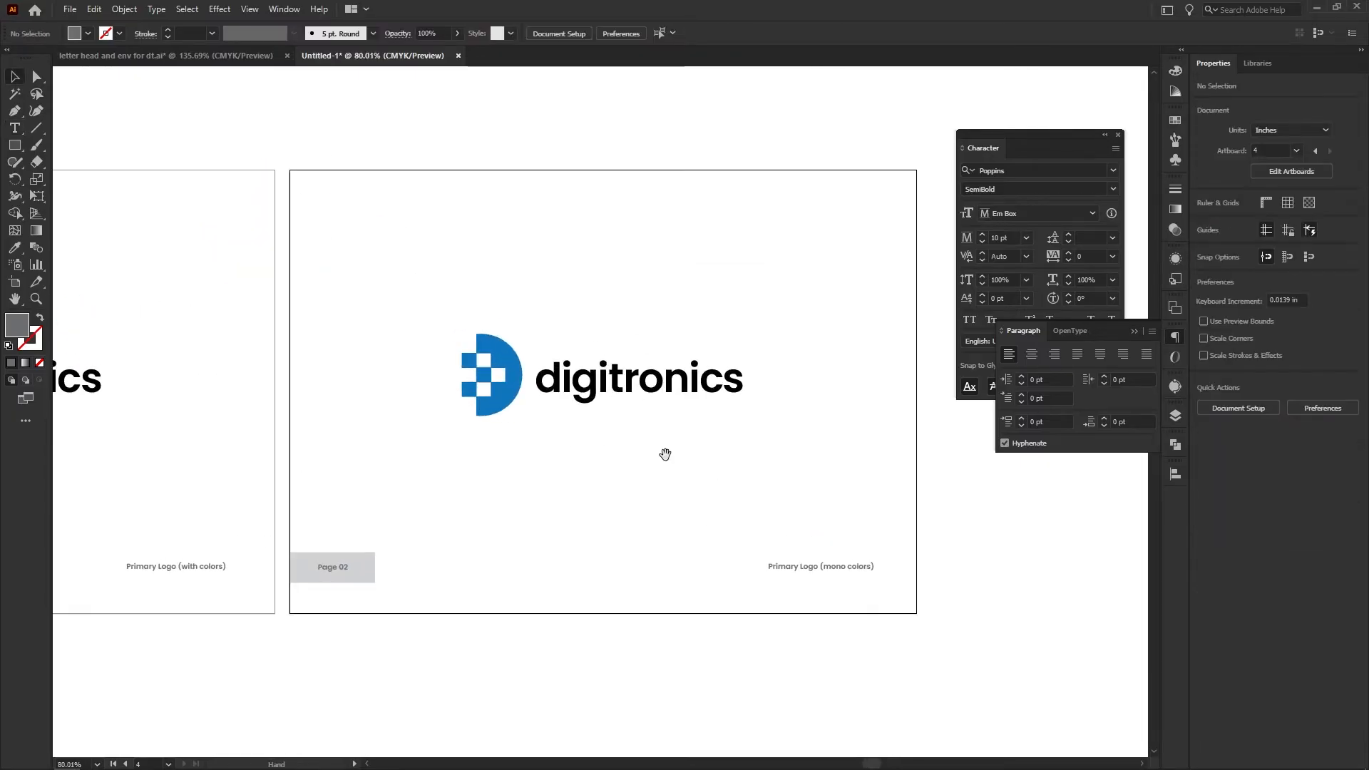
left_click(598, 391)
key("i")
left_click(560, 378)
key("v")
left_click(567, 313)
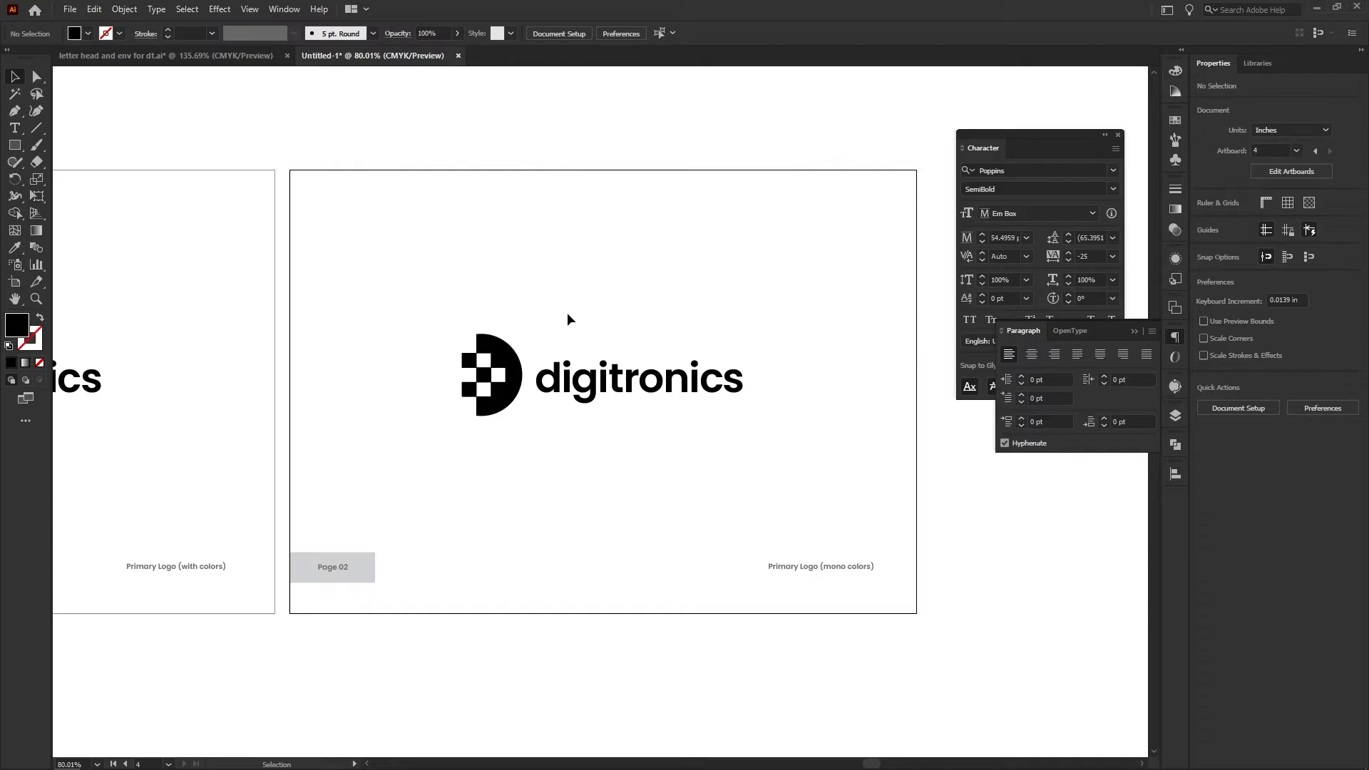
Change the fourth artboard's page label to "Page 03"
key("ctrl+space")
left_click_drag(567, 314, 513, 323)
key("space")
left_click_drag(672, 336, 452, 350)
key("ctrl+space")
key("space")
left_click_drag(277, 491, 599, 495)
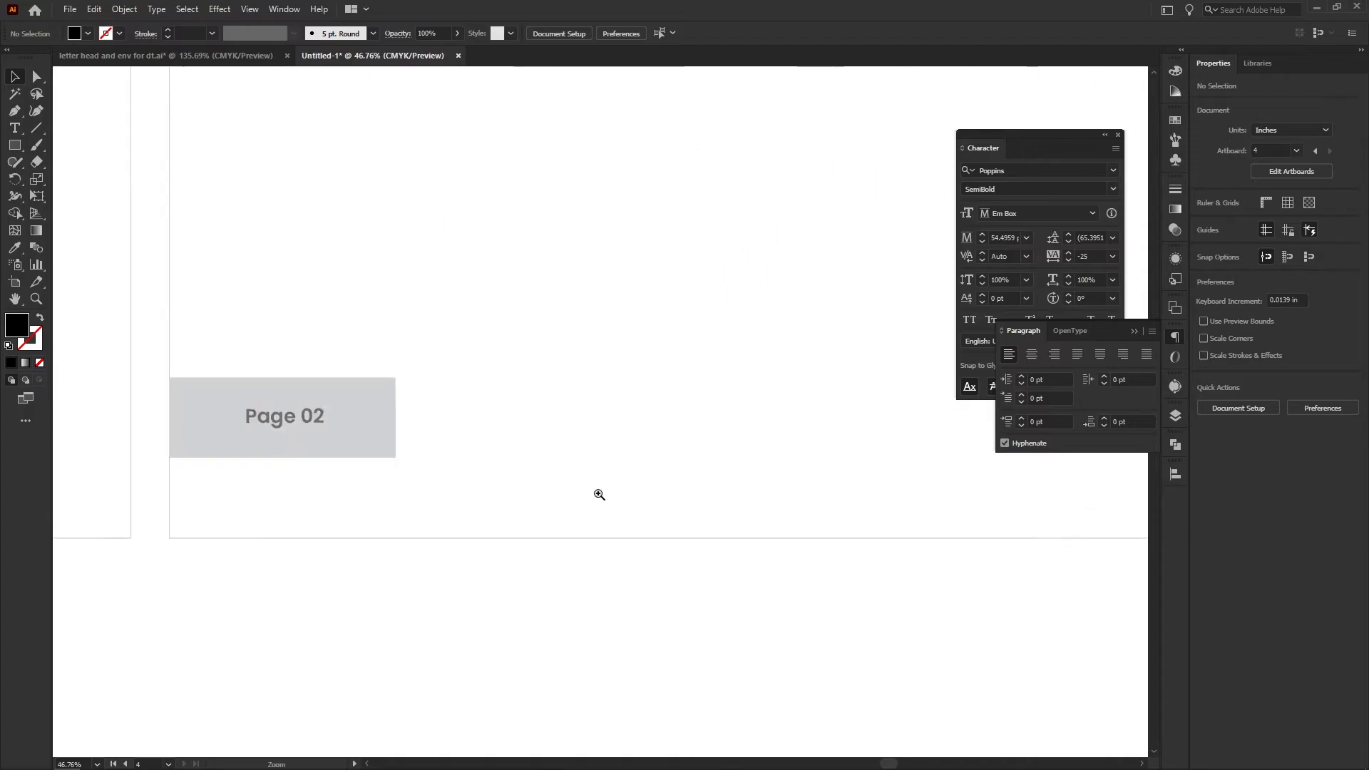
double_click(328, 422)
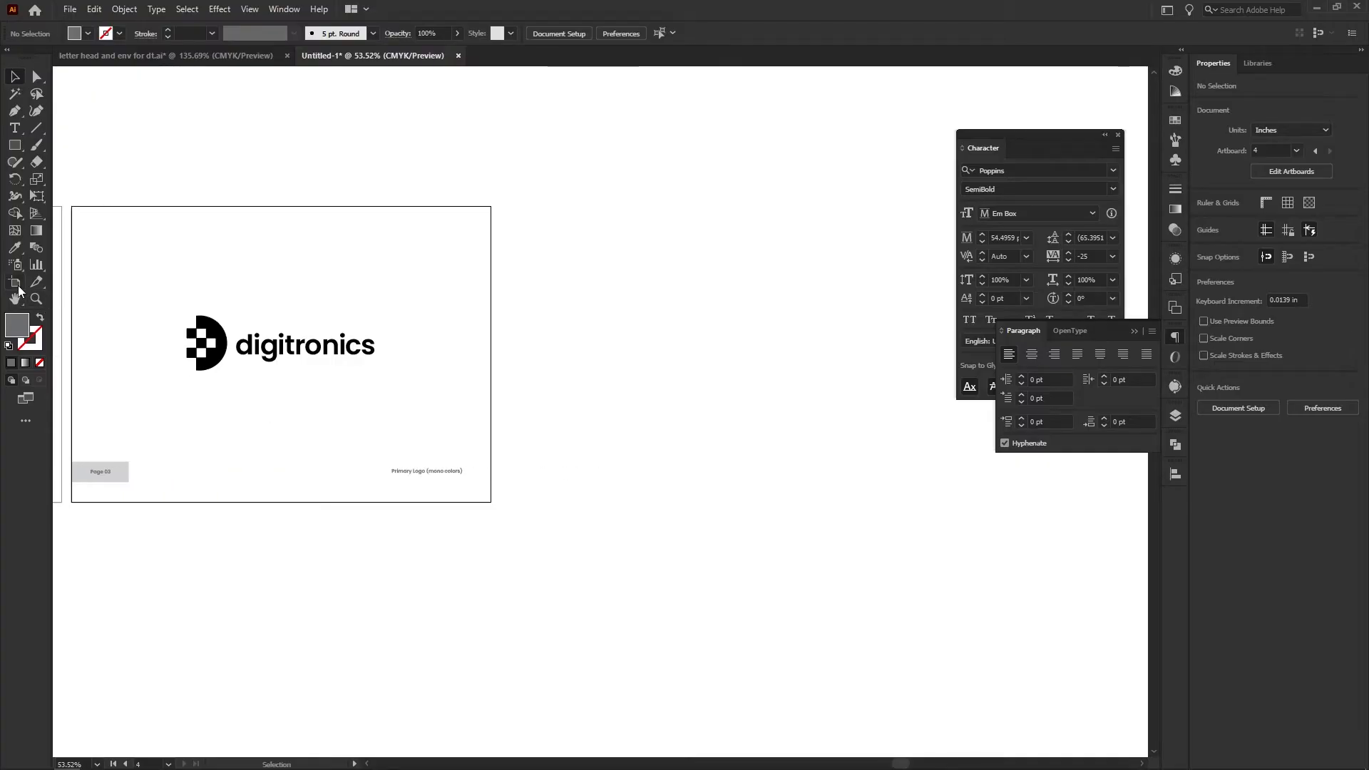
Add four more blank A4 artboards in the row after the fourth one
left_click(17, 284)
left_click(195, 34)
left_click(196, 35)
left_click(196, 35)
left_click(196, 35)
key("v")
left_click_drag(548, 198, 585, 356)
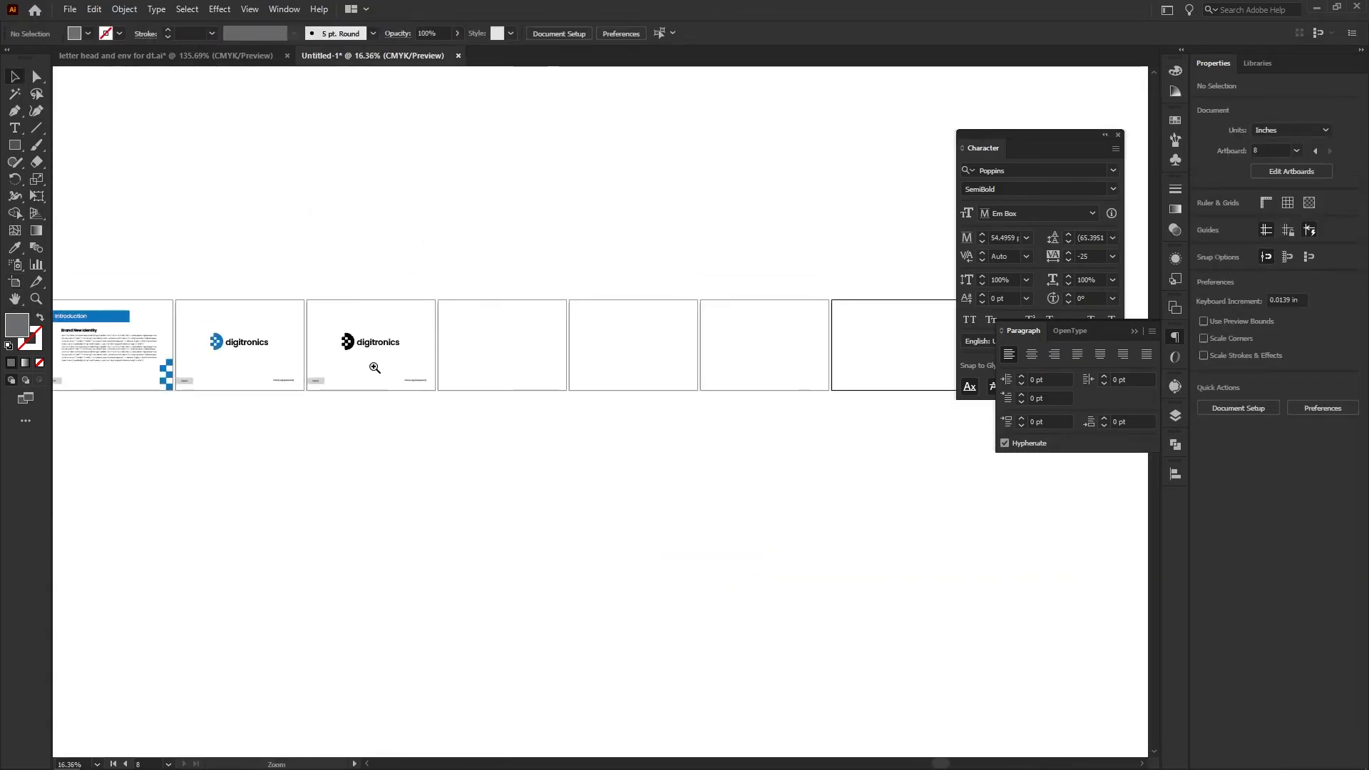
Copy the black logo, page label and caption from the fourth artboard to the same positions on the fifth
left_click_drag(466, 364, 547, 364)
mouse_move(381, 362)
left_mouse_down()
mouse_move(300, 361)
mouse_move(362, 363)
left_mouse_up()
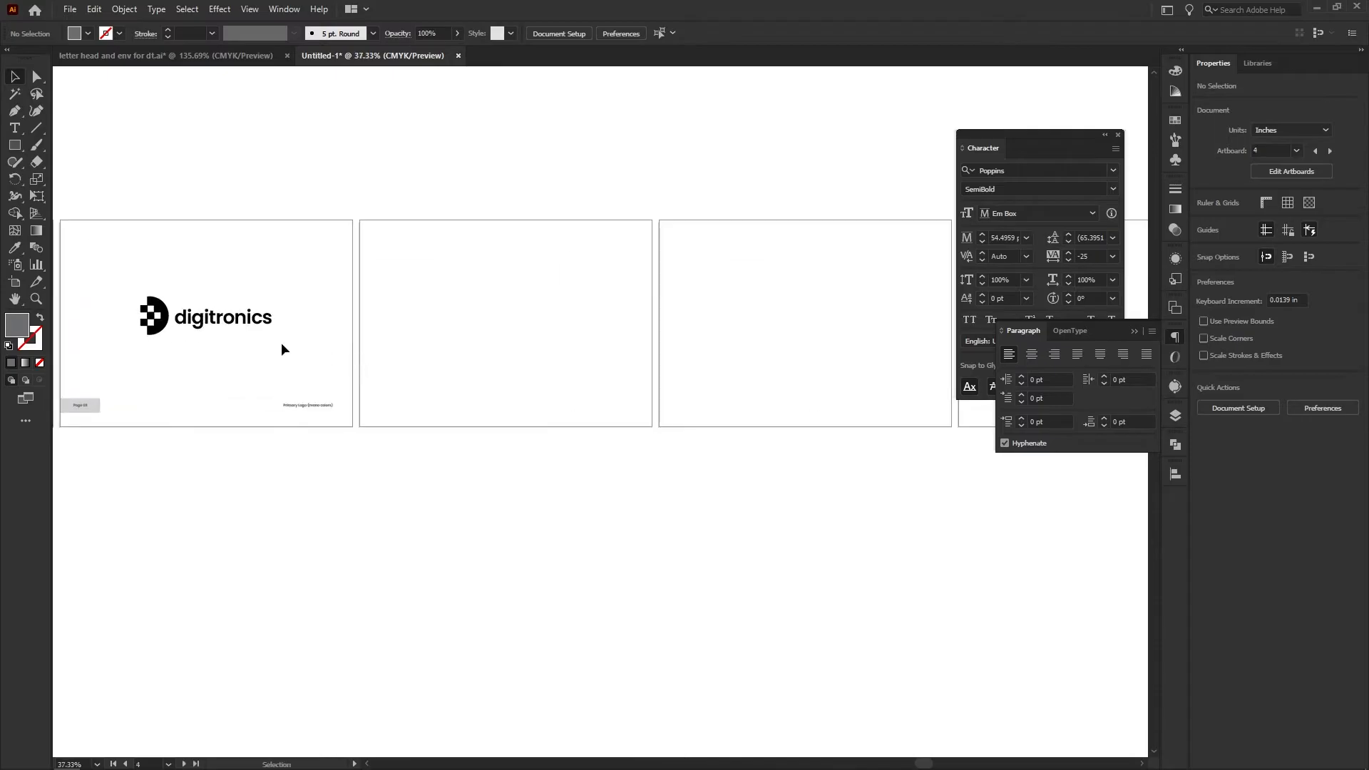
left_click(154, 318)
left_click(92, 286)
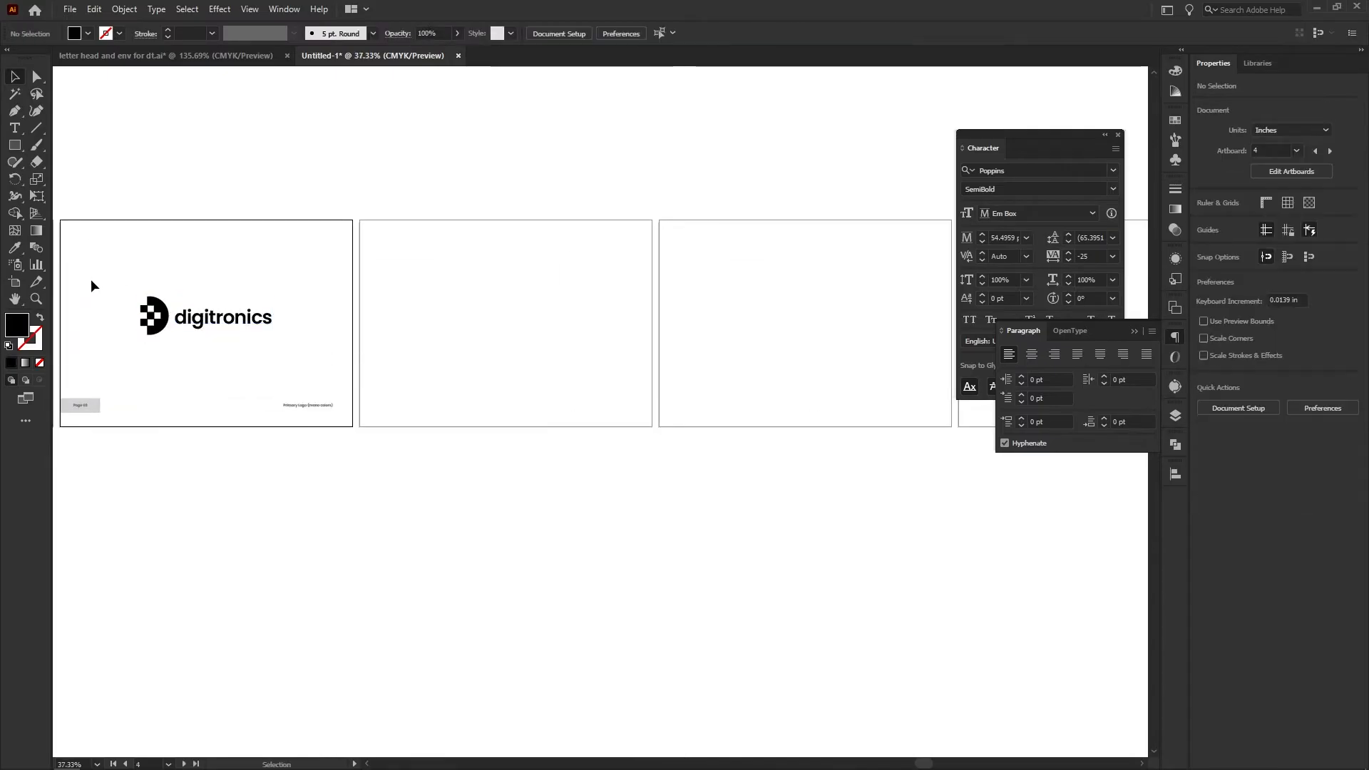
left_click_drag(214, 380, 353, 448)
left_click_drag(311, 406, 679, 420)
left_click(580, 466)
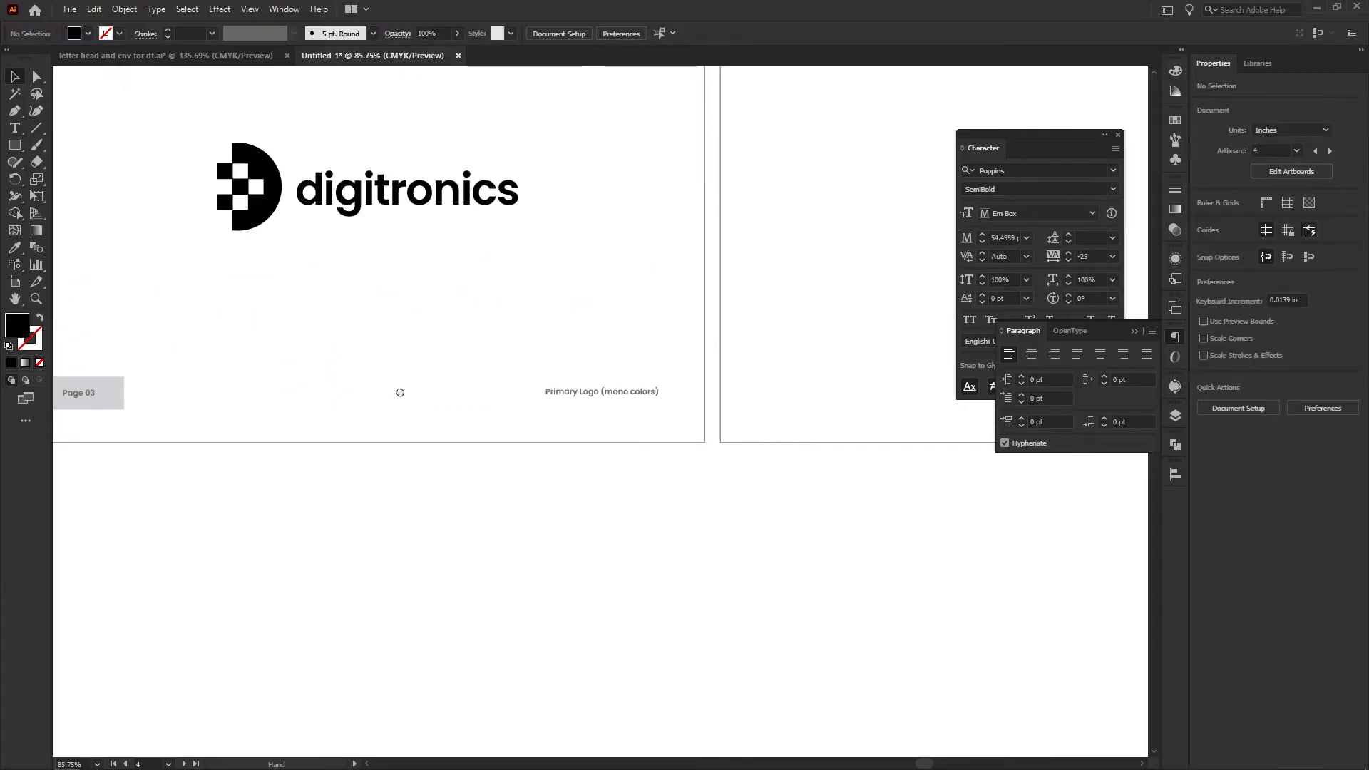
Ungroup the black logo on the fifth artboard and select its digitronics wordmark separately
left_click_drag(400, 392, 550, 456)
left_click_drag(795, 465, 835, 466)
left_click_drag(749, 473, 806, 515)
left_click_drag(447, 309, 572, 458)
left_click_drag(686, 458, 595, 515)
left_click(481, 431)
right_click(557, 425)
left_click(618, 535)
left_click(688, 428)
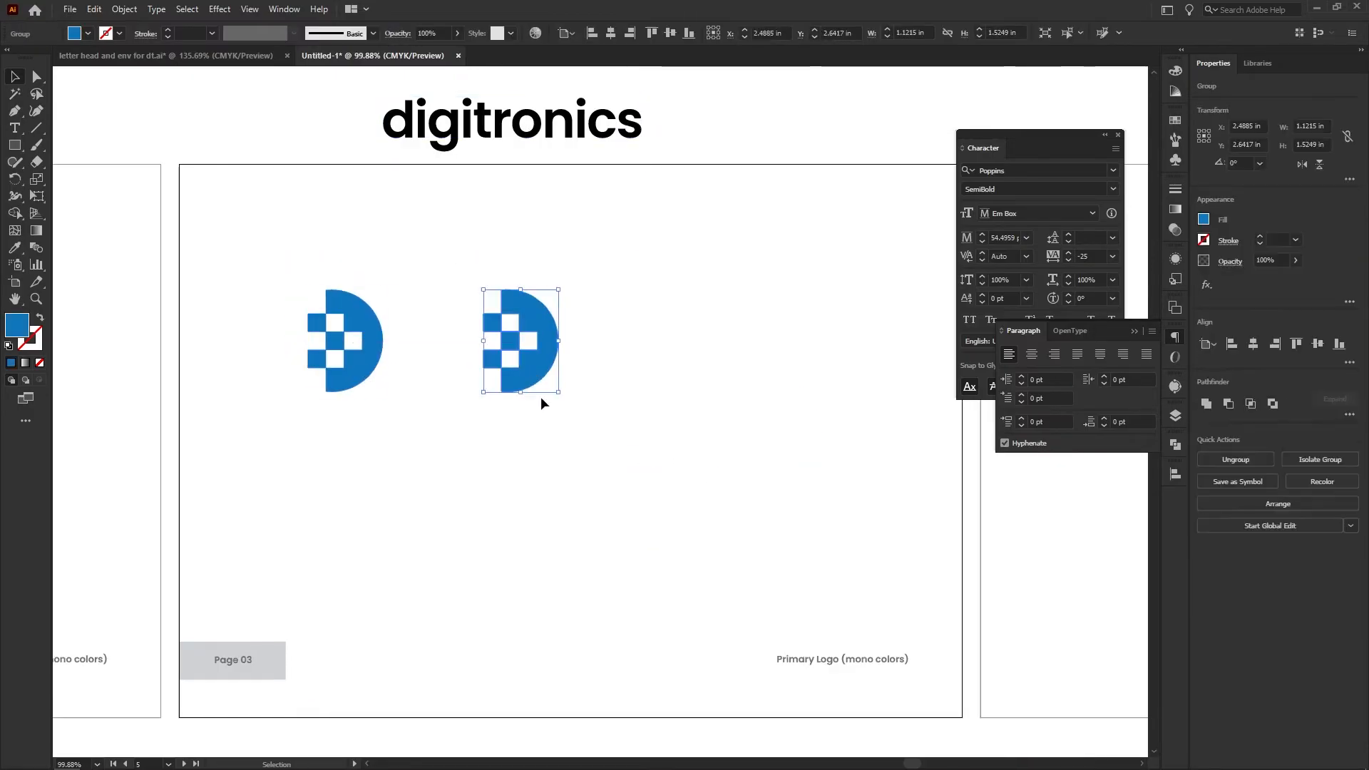
Lay out blue, black and light grey D icons in a row on the fifth artboard, with contrasting versions on matching square tiles beneath
left_click(590, 387)
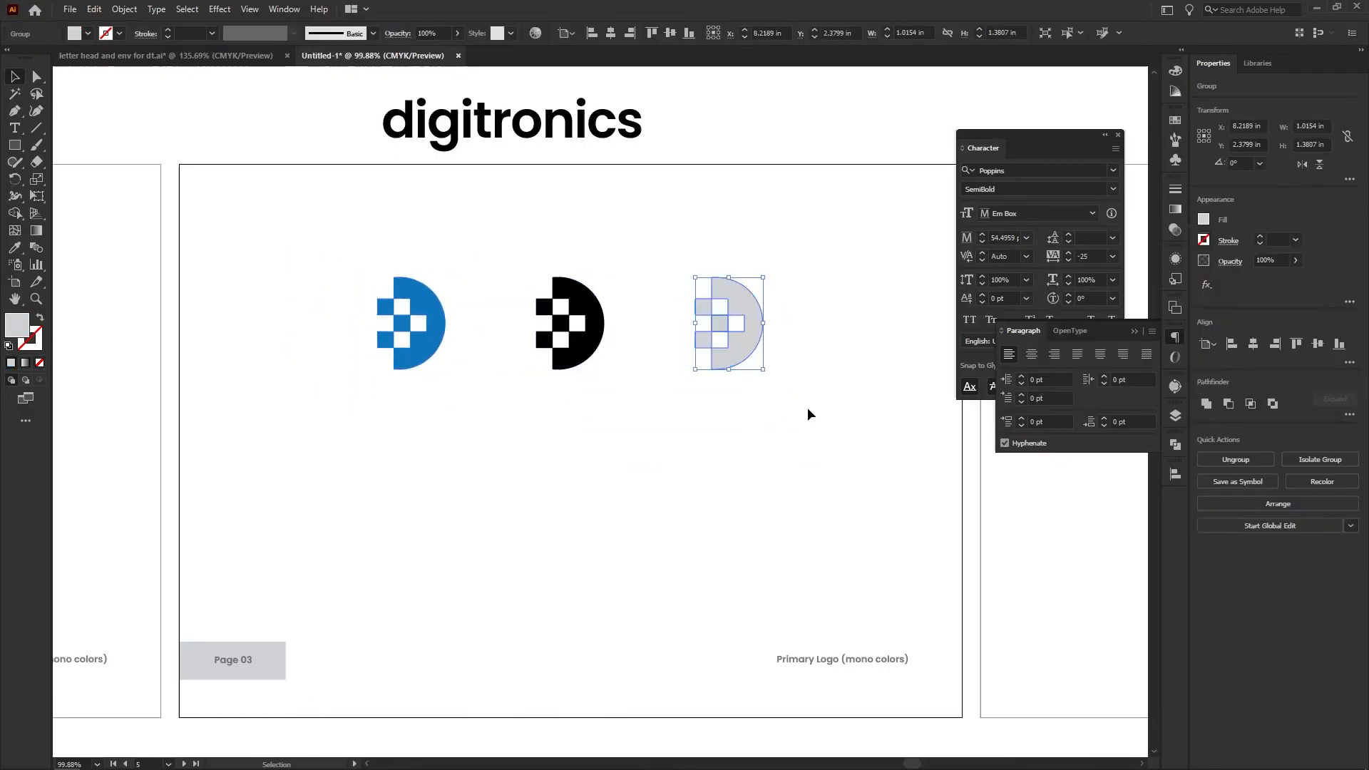
left_click(807, 408)
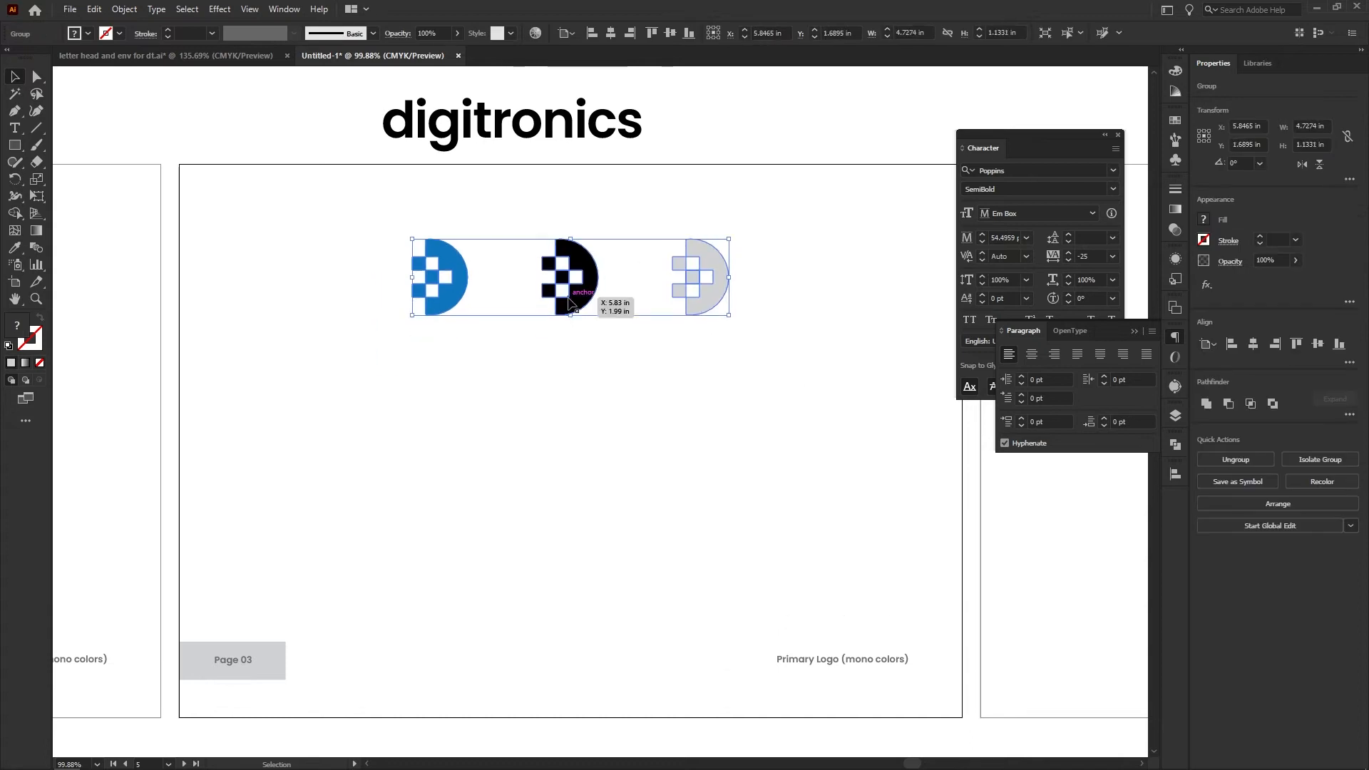
left_click_drag(352, 347, 488, 483)
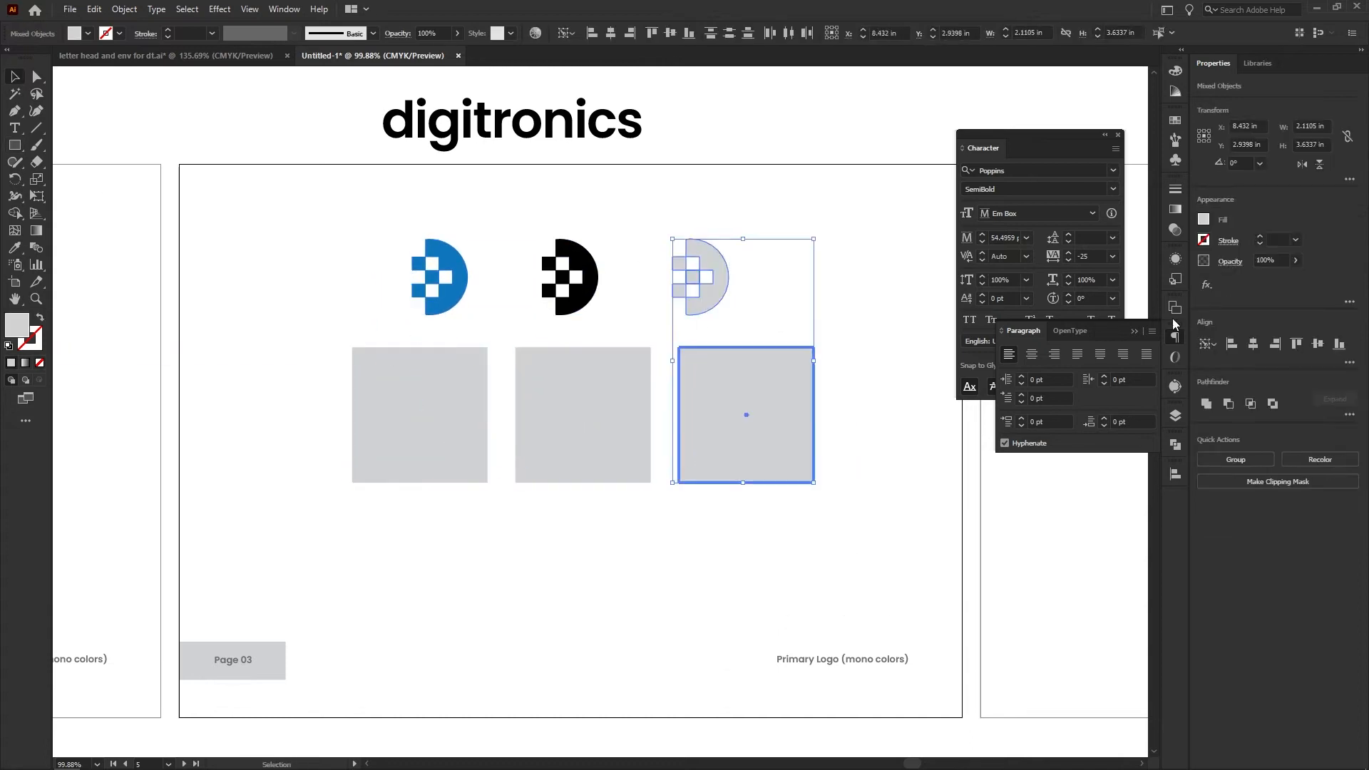
left_click(416, 425)
left_click(650, 542)
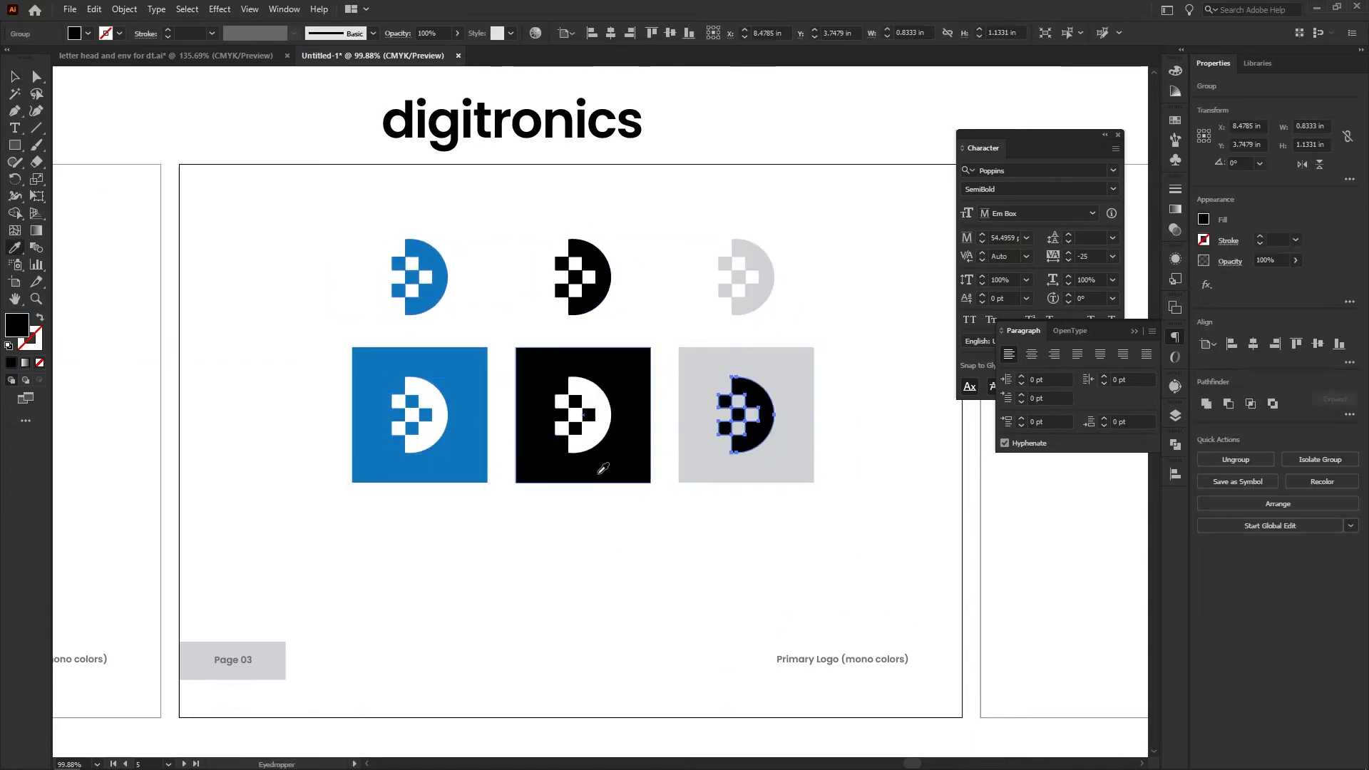
scroll(487, 174, "up", 1)
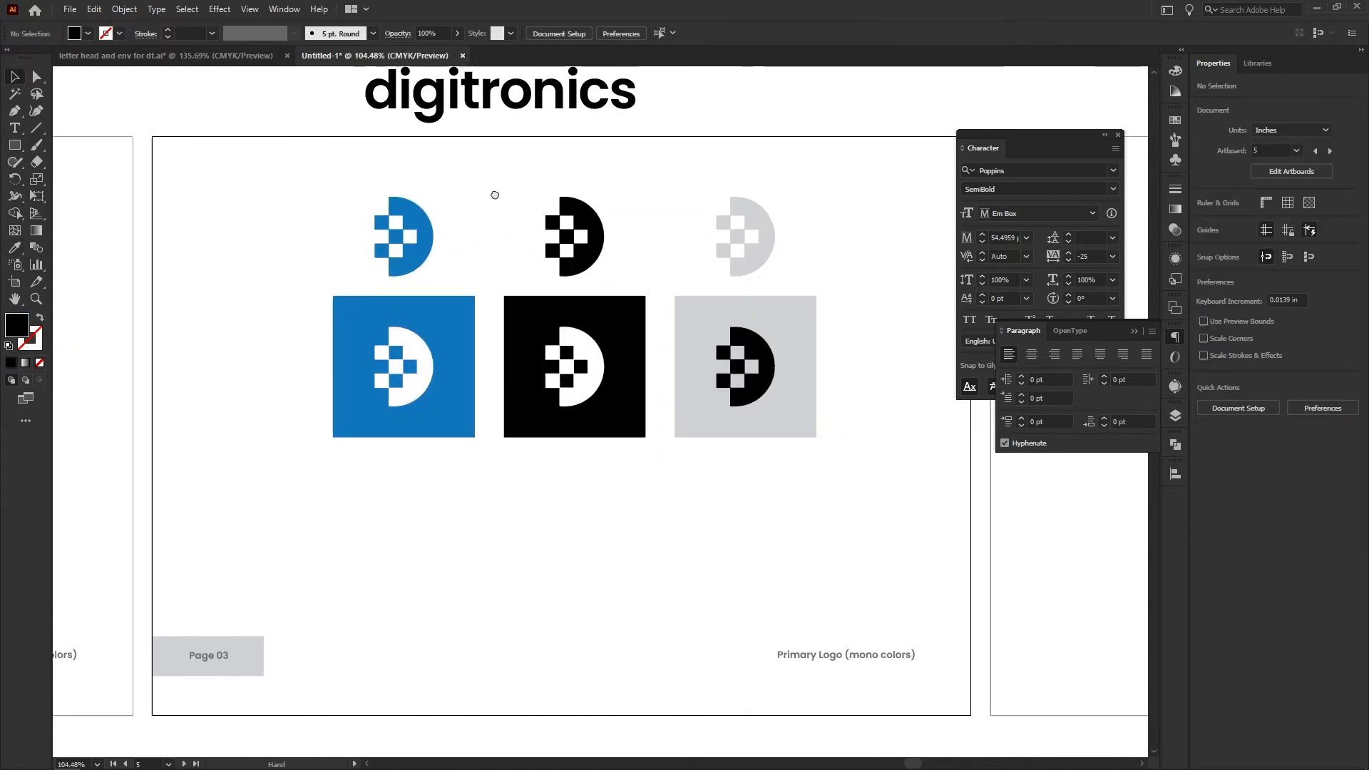
Delete the light grey icon and its tile, and space the blue and black pairs farther apart
left_click_drag(777, 406, 572, 247)
key("Delete")
left_click_drag(589, 361, 738, 369)
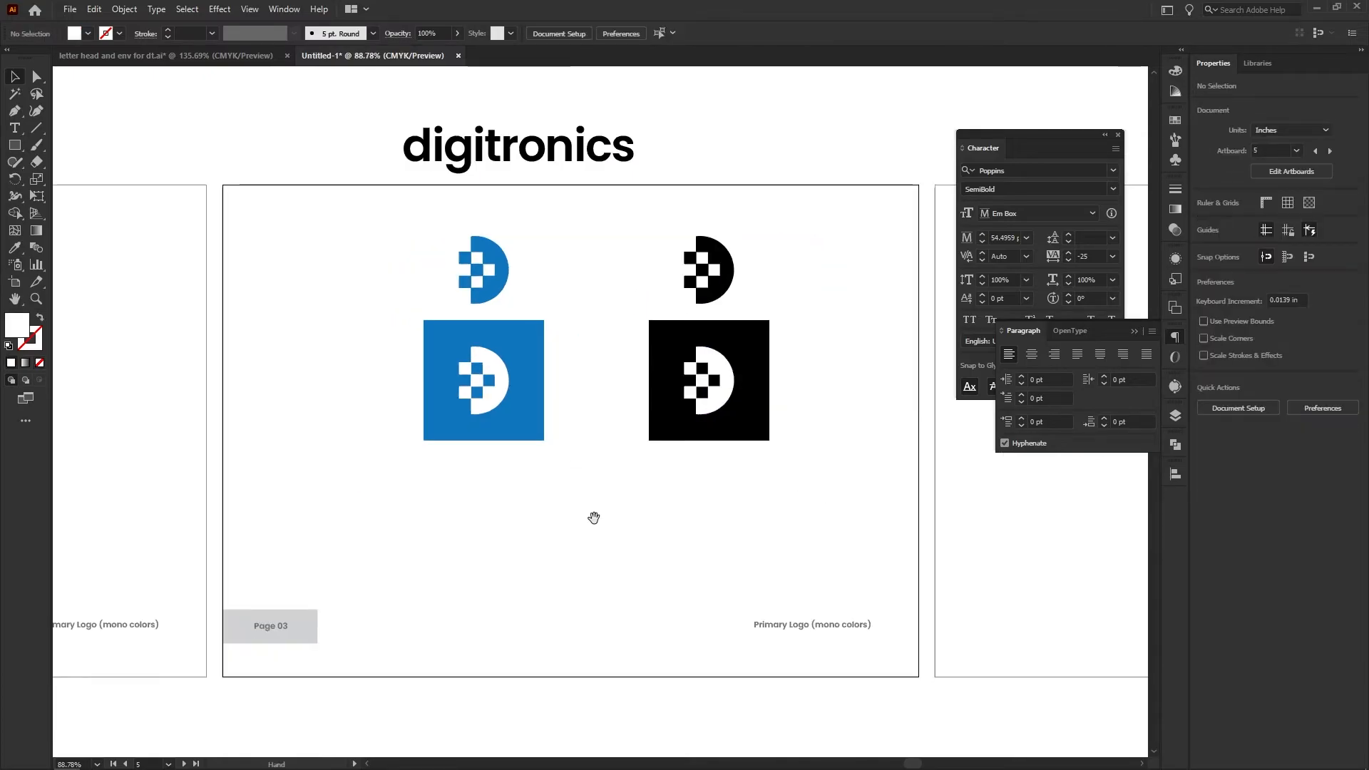
left_click_drag(793, 520, 366, 230)
left_click(366, 230)
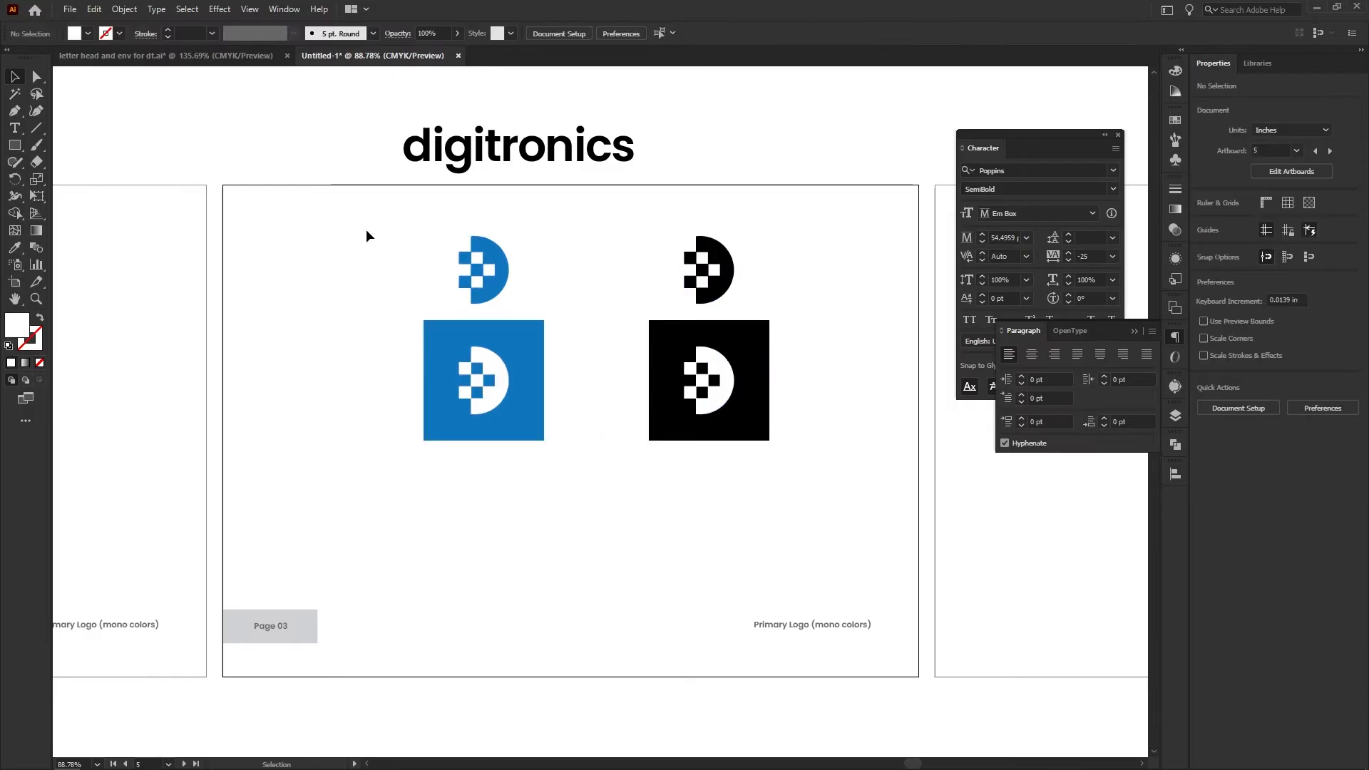
Draw a small square about 0.4 in wide below the icon tiles and fill it with the logo blue
left_click(15, 145)
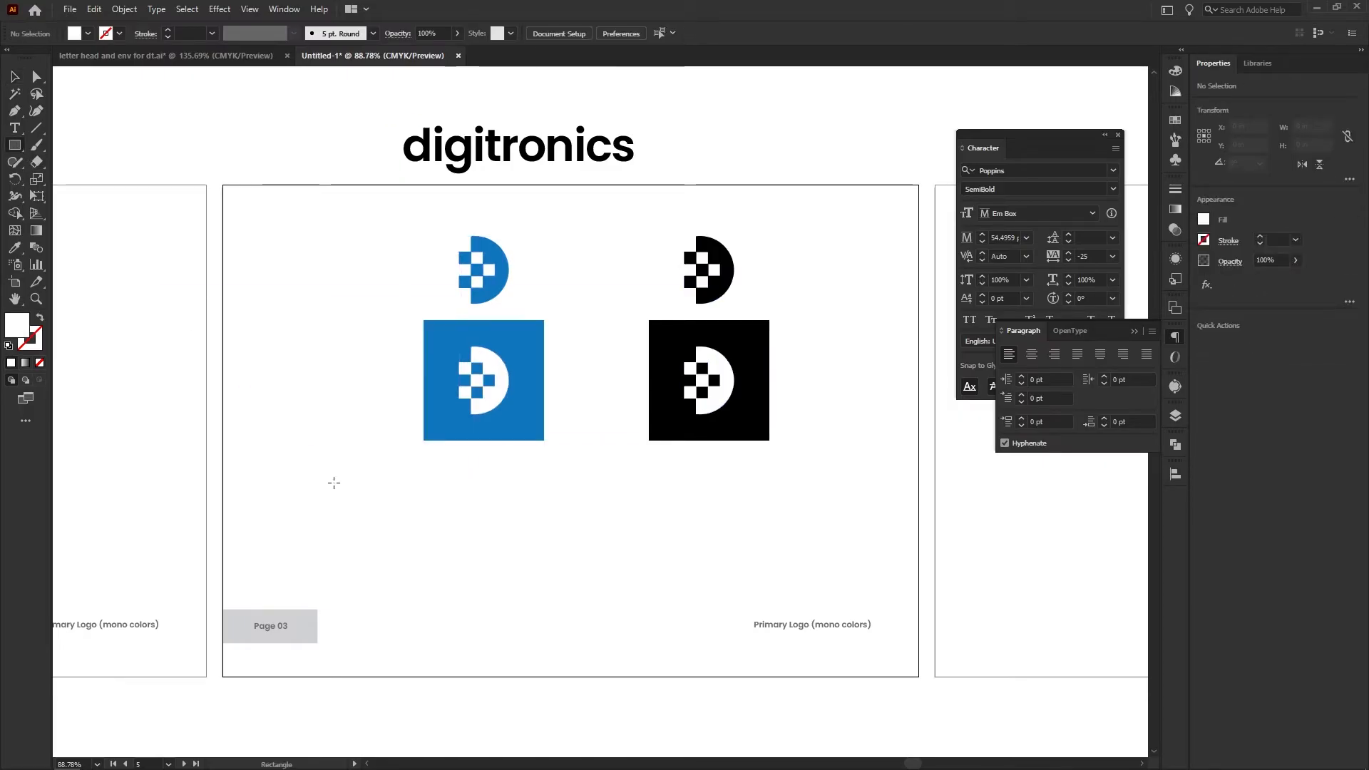
left_click_drag(323, 489, 347, 511)
key("i")
left_click(520, 421)
key("v")
left_click(472, 501)
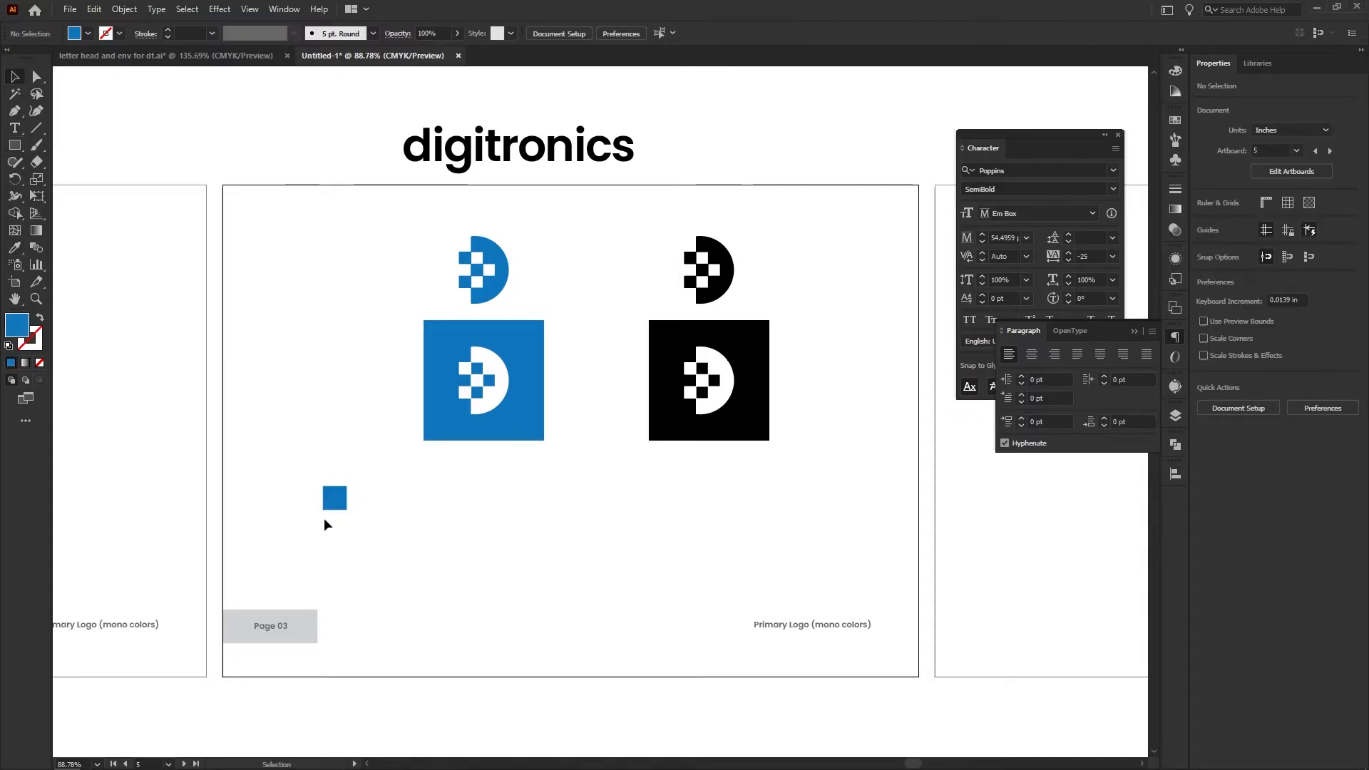
Place a copy of the small blue square directly below it and fill the copy with the black of the logo tile
scroll(324, 524, "up", 3)
left_click_drag(340, 499, 344, 553)
key("i")
left_click(761, 389)
key("v")
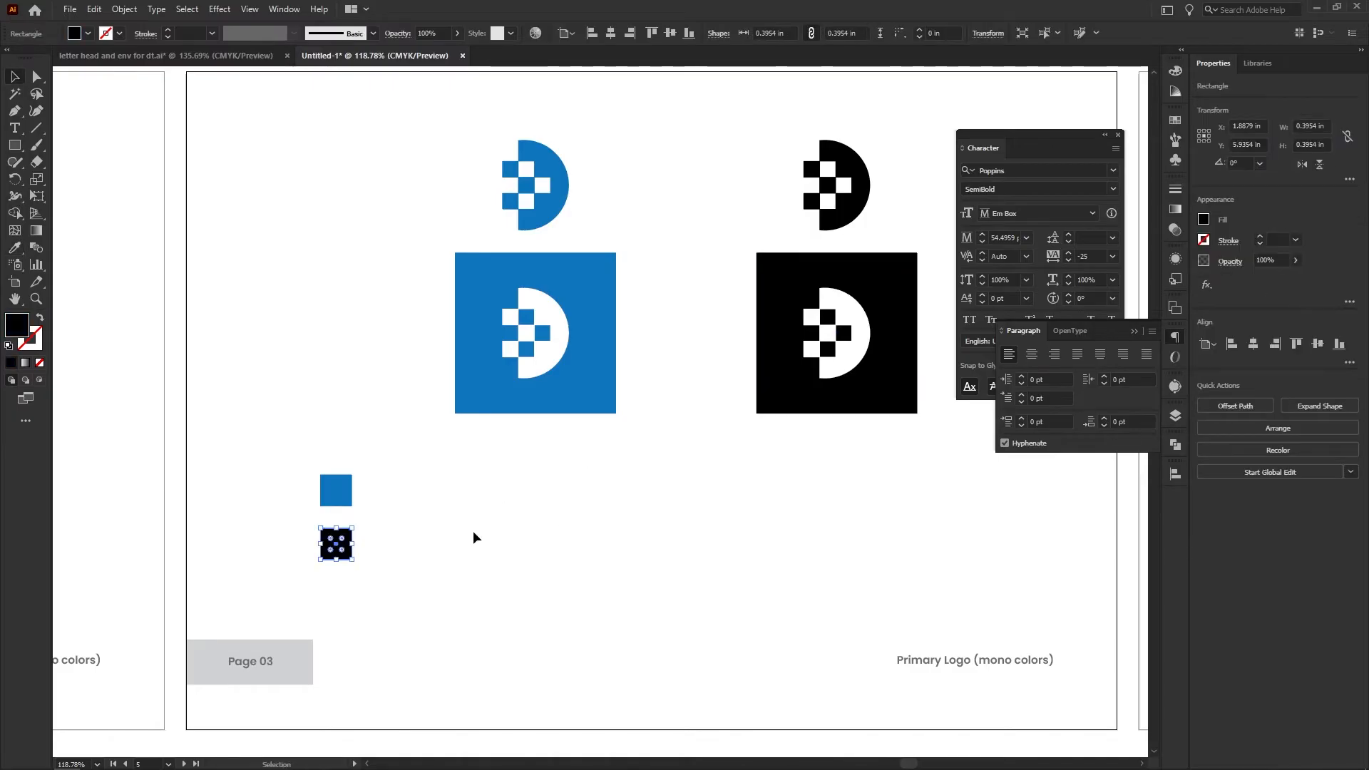
Draw a thin horizontal divider about 7.86 in wide between the two swatches and fill it with light grey
left_click(474, 533)
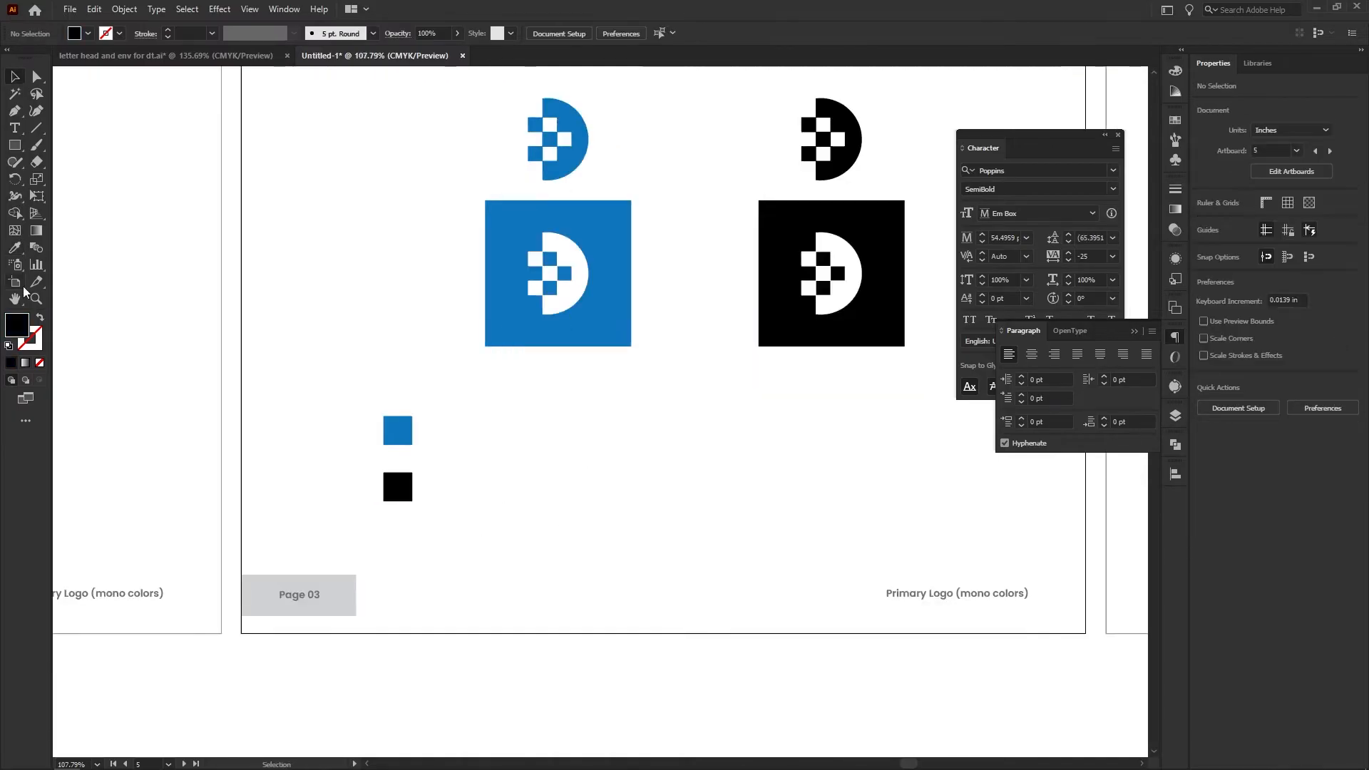
key("m")
left_click_drag(379, 454, 947, 455)
key("v")
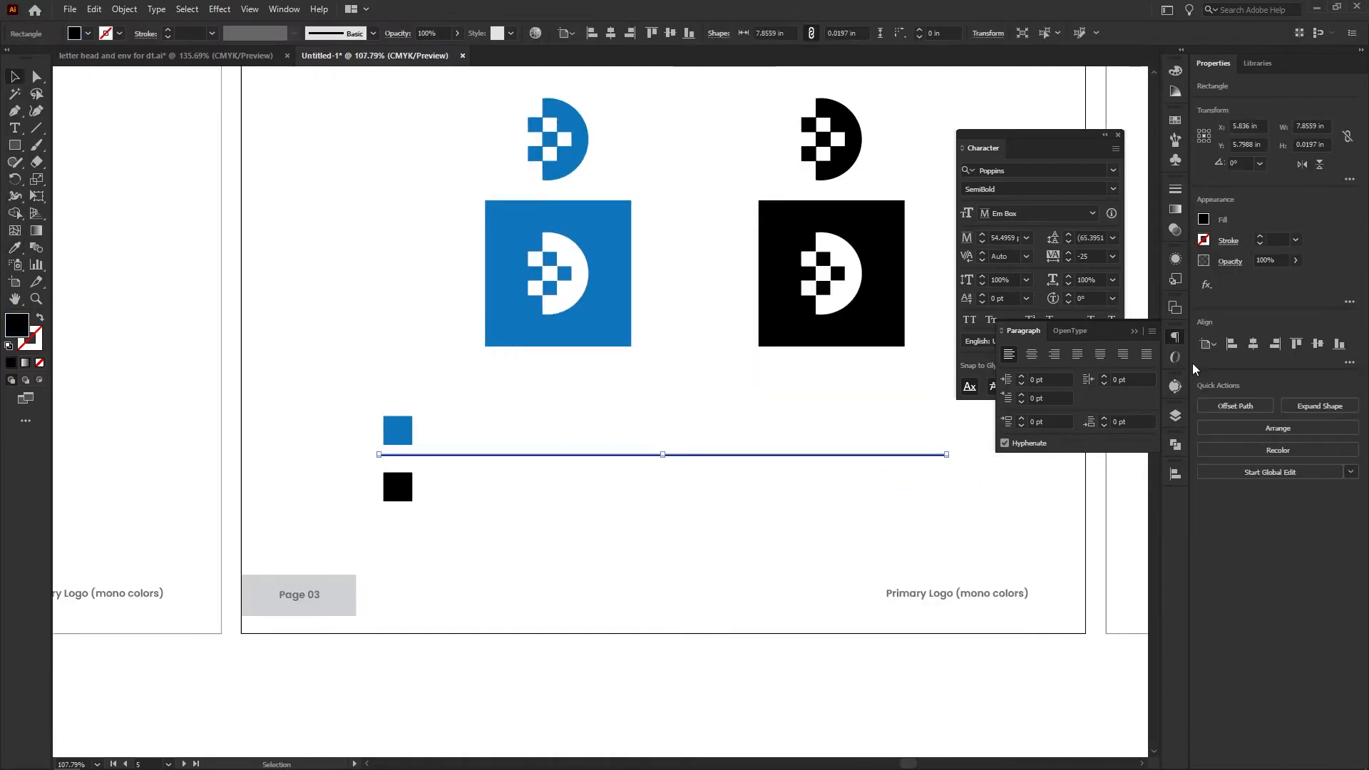
left_click(1204, 219)
left_click(1123, 302)
left_click(791, 428)
Copy the grey divider above and below the swatches and arrange everything as a two-row table of evenly spaced rows
left_click_drag(404, 483, 628, 371)
left_click_drag(587, 325, 567, 349)
left_click_drag(653, 420, 351, 346)
left_click_drag(228, 322, 353, 463)
left_click_drag(400, 408, 399, 417)
left_click_drag(480, 417, 480, 491)
key("ctrl+z")
left_click(473, 493)
left_click_drag(468, 422, 466, 483)
left_click(465, 532)
left_click_drag(465, 536, 451, 582)
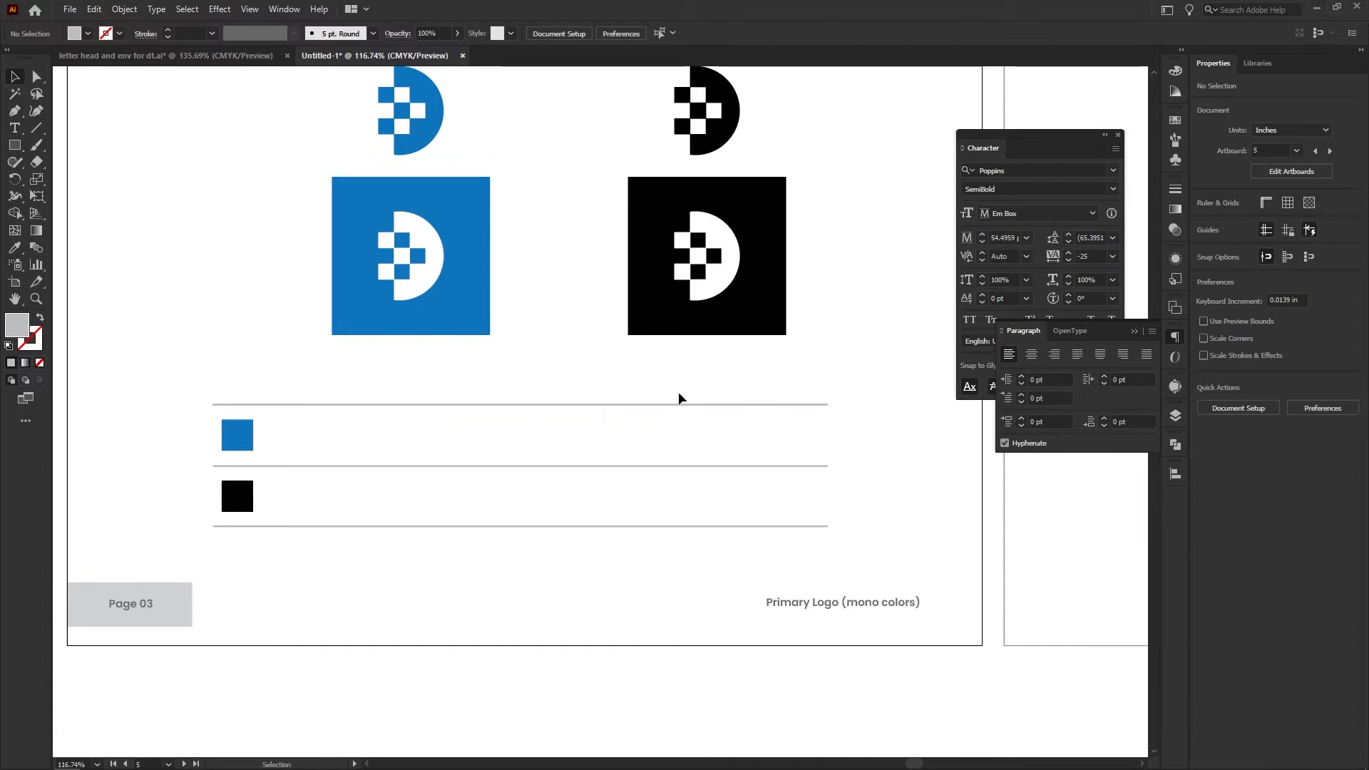
Add a grey 10 pt Poppins SemiBold heading "CMYK" above the table and place two copies of it across the row
left_click(17, 131)
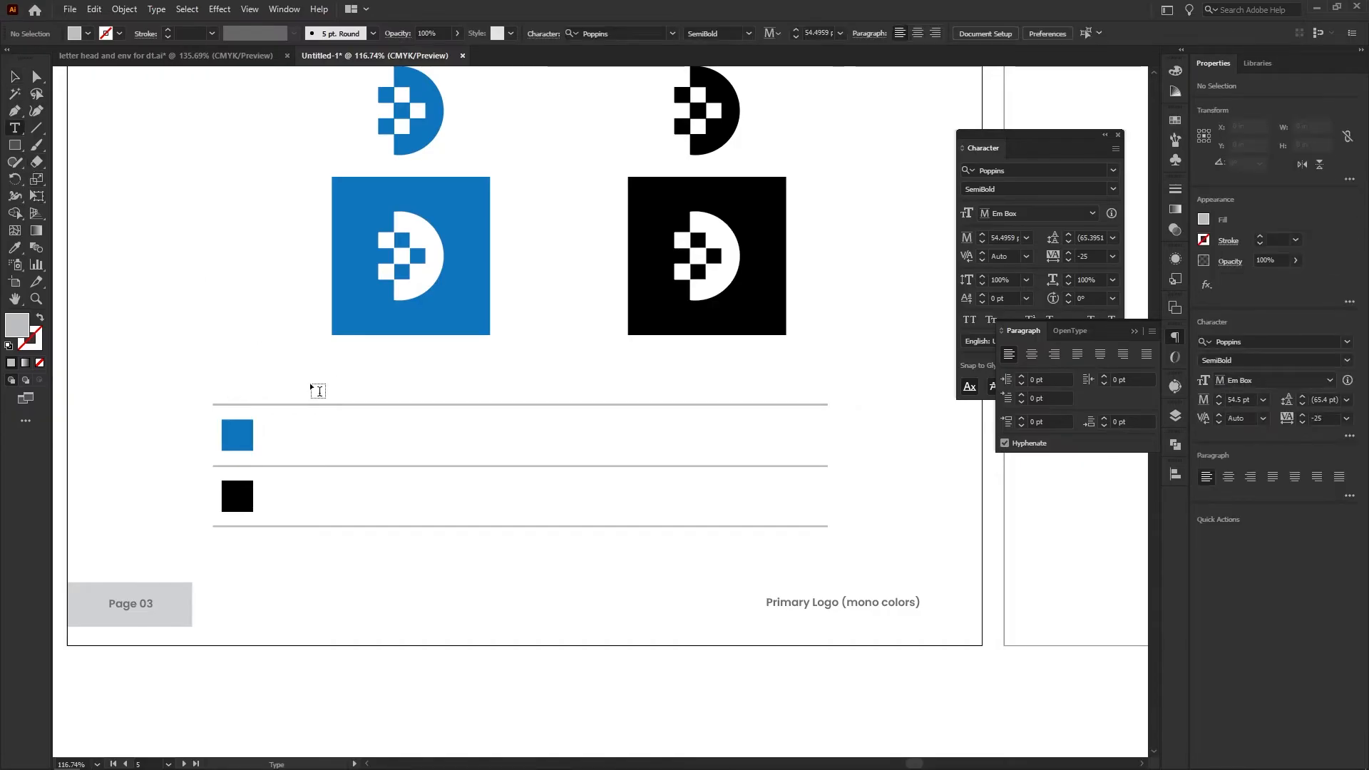
left_click(311, 386)
type("CMY")
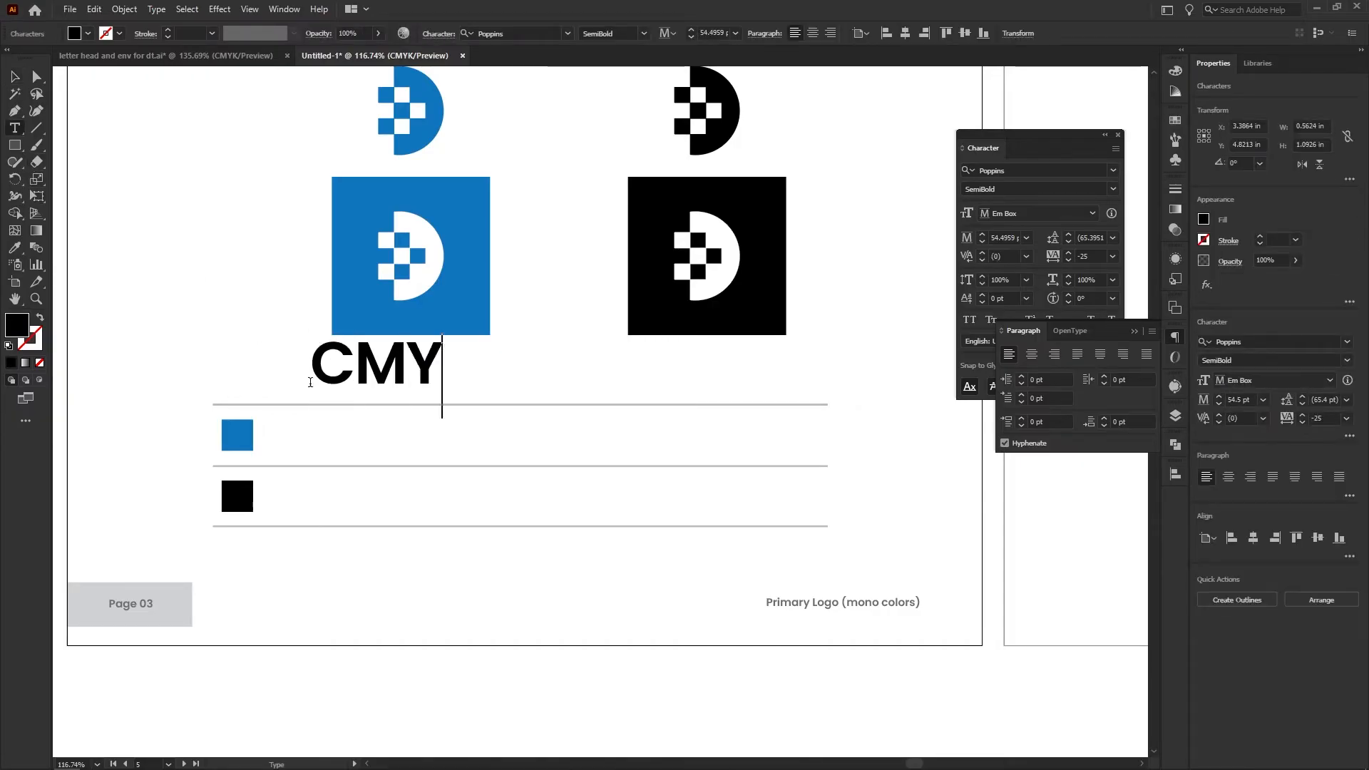
type("K")
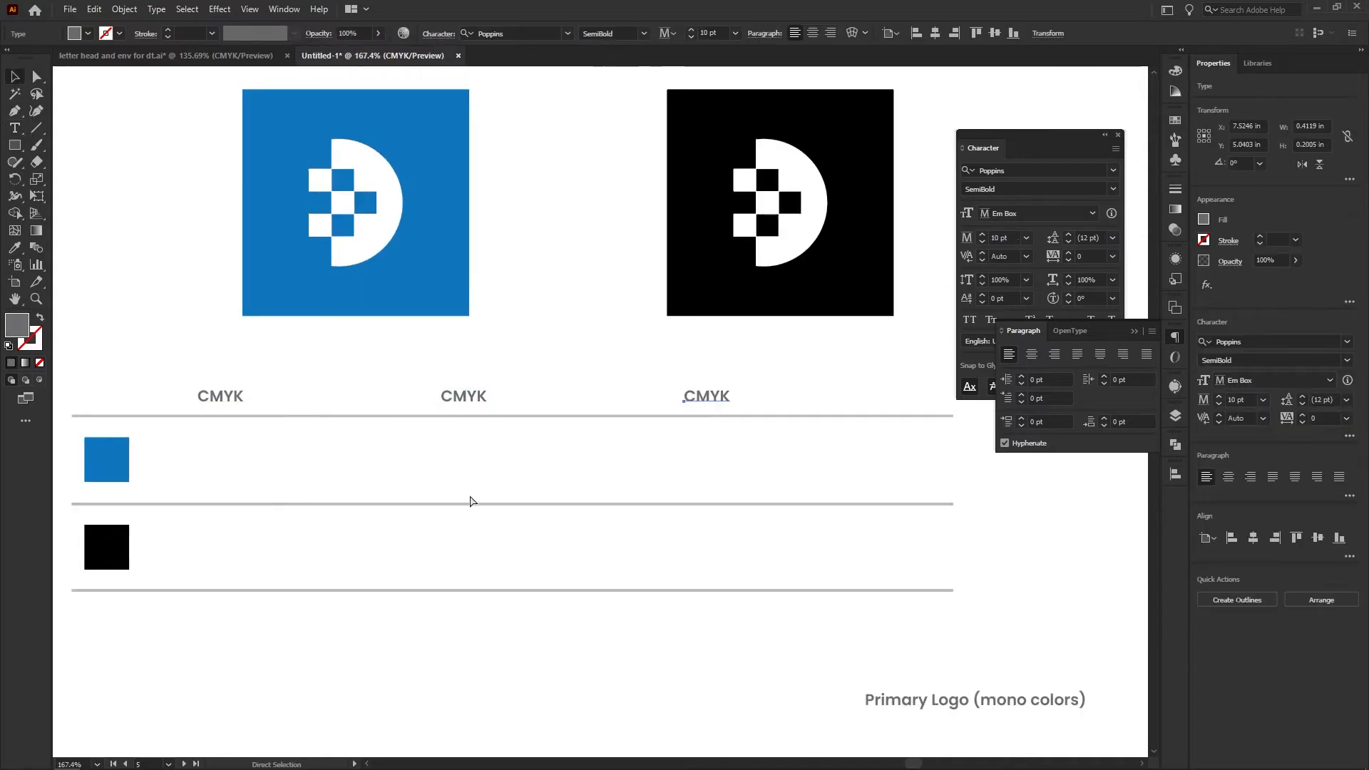
Change the second column heading to "RGB" and the third to "HEX"
double_click(489, 405)
type("HEX")
key("Escape")
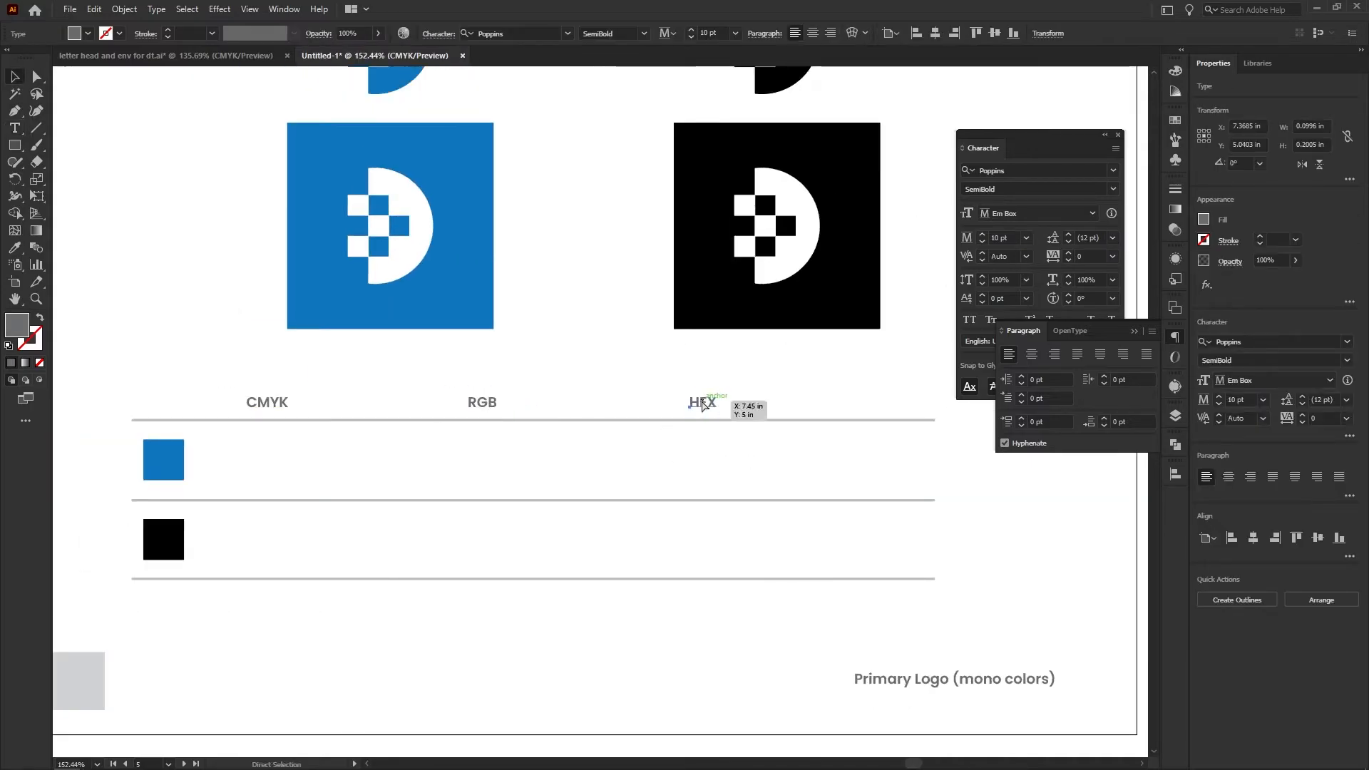
left_click(492, 464)
left_click_drag(290, 460, 358, 424)
Look up the blue swatch's colour codes and fill in its row with 85 / 50 / 0 / 0, 28 / 117 / 188 and #1c75bc
scroll(359, 424, "up", 3)
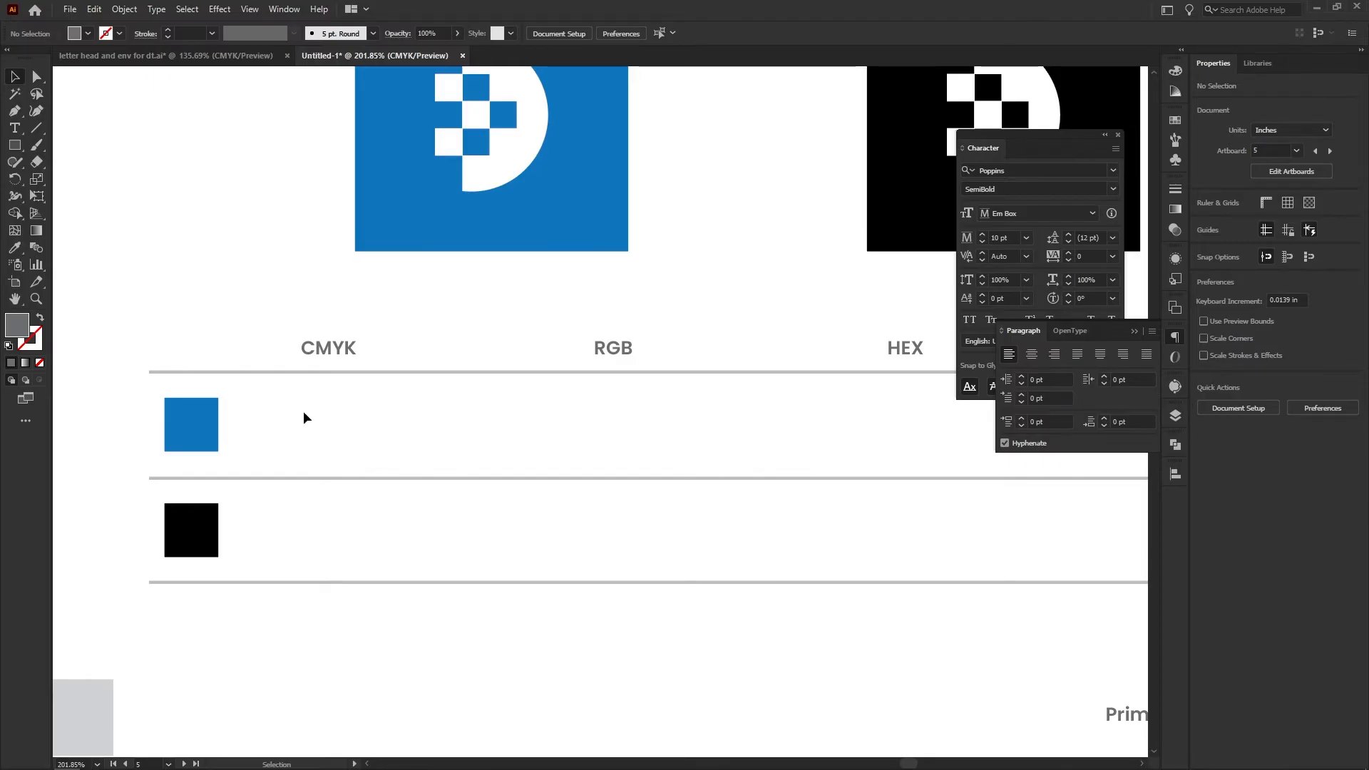
left_click(191, 427)
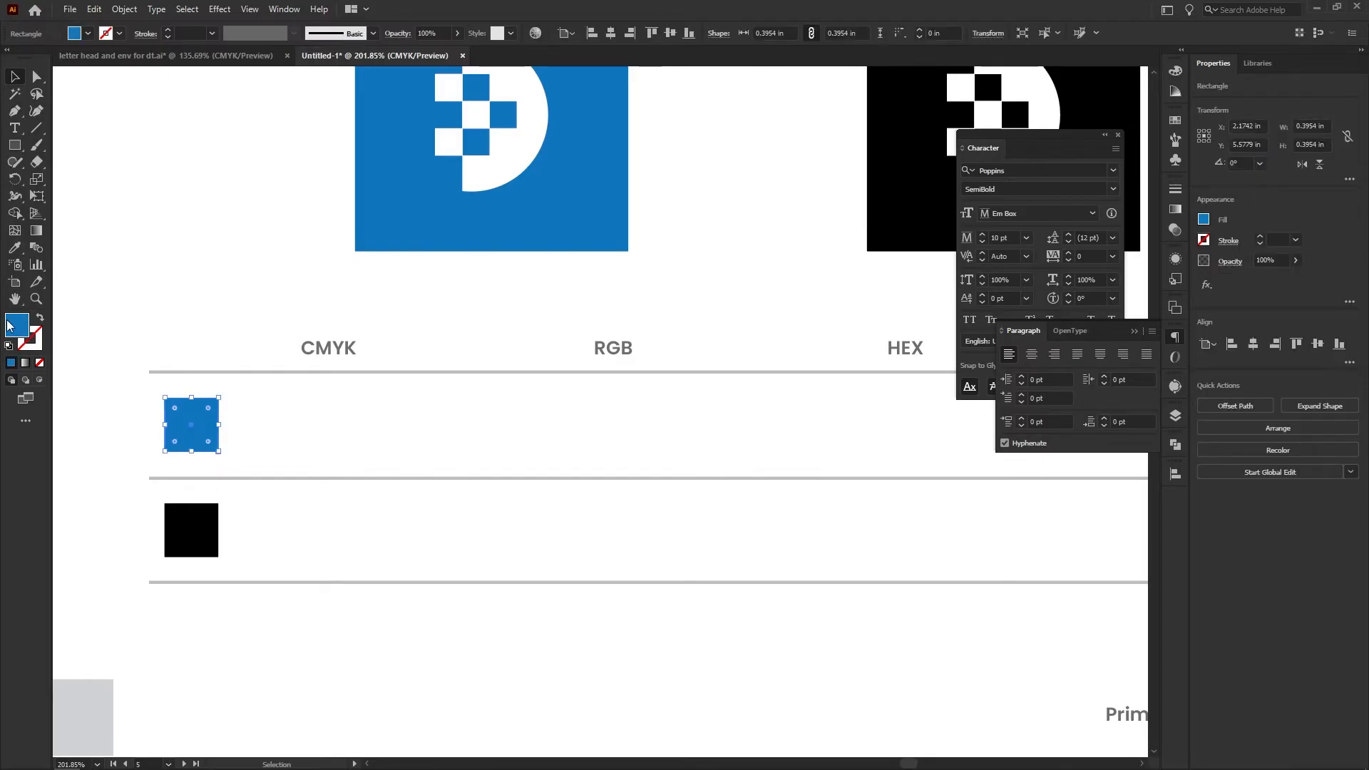
double_click(10, 326)
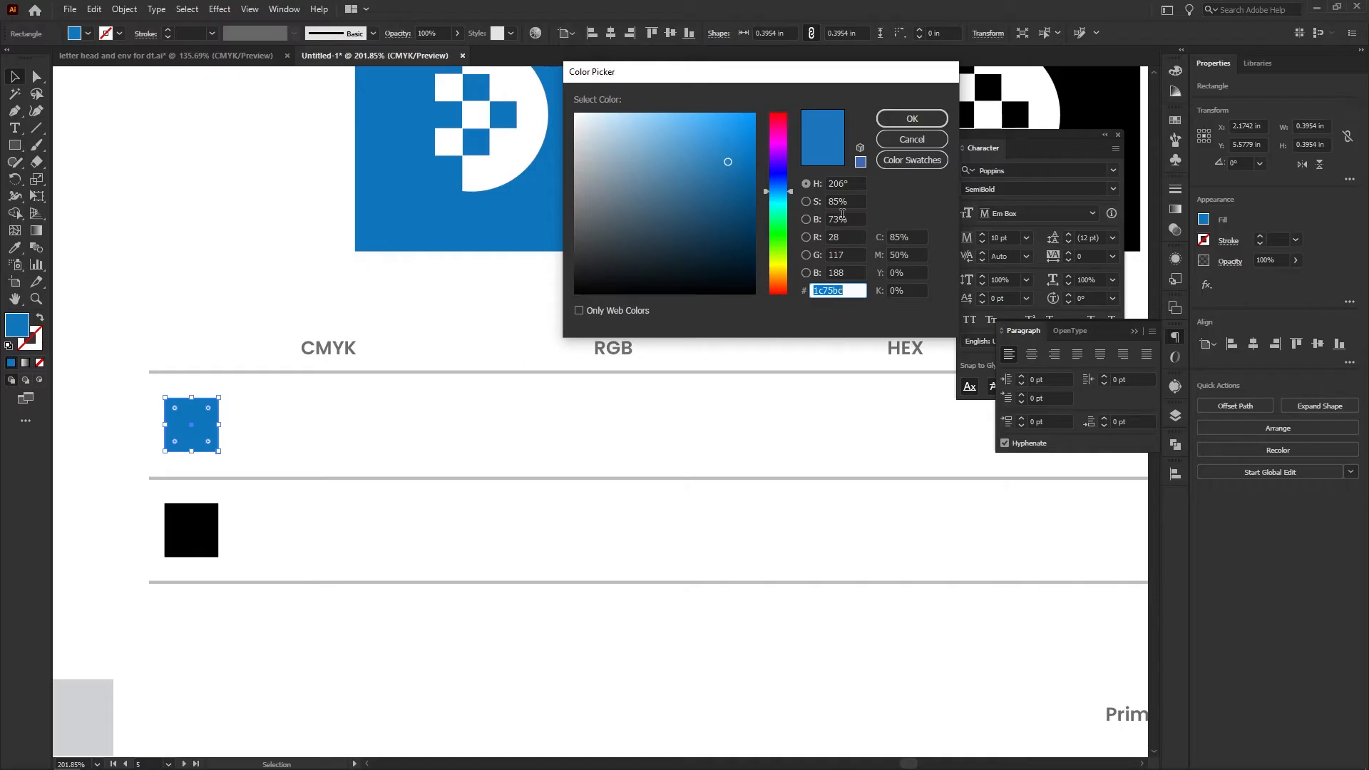
left_click(850, 255)
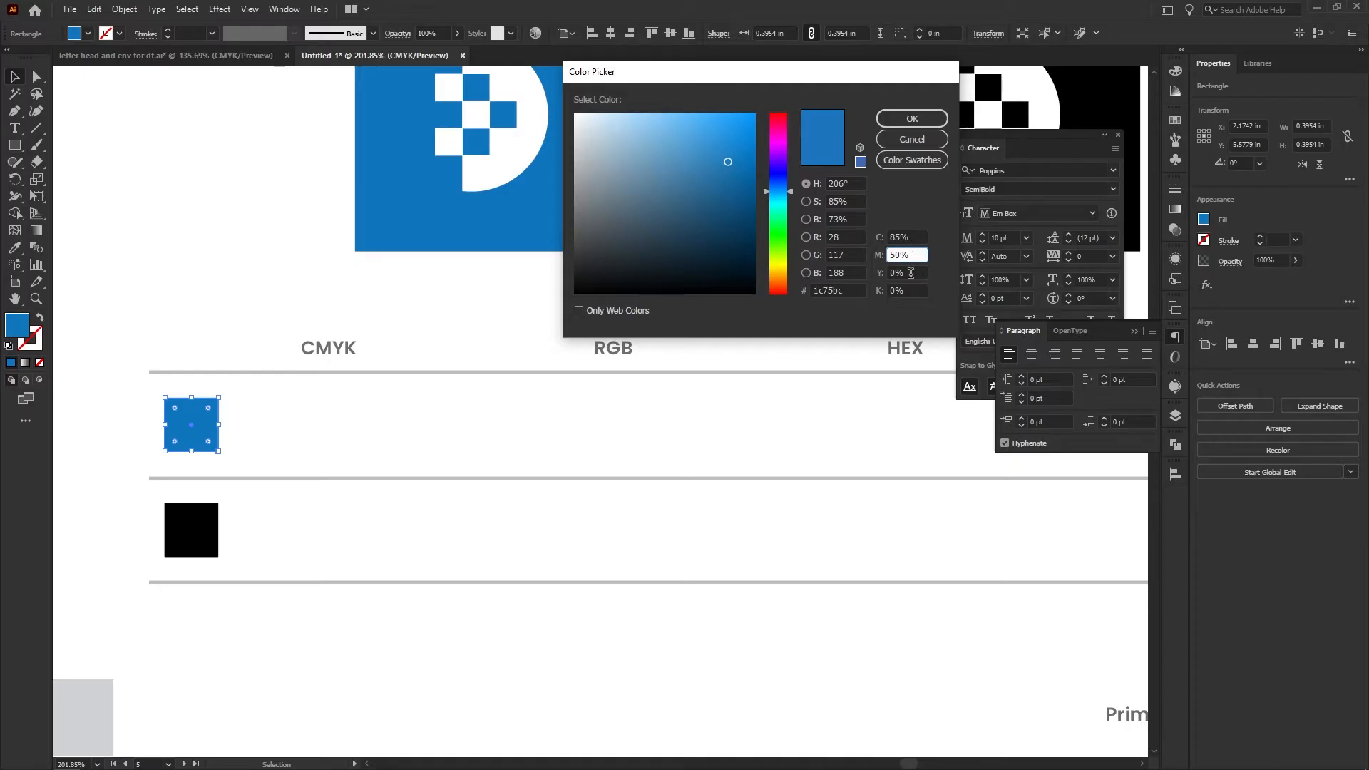
left_click(917, 140)
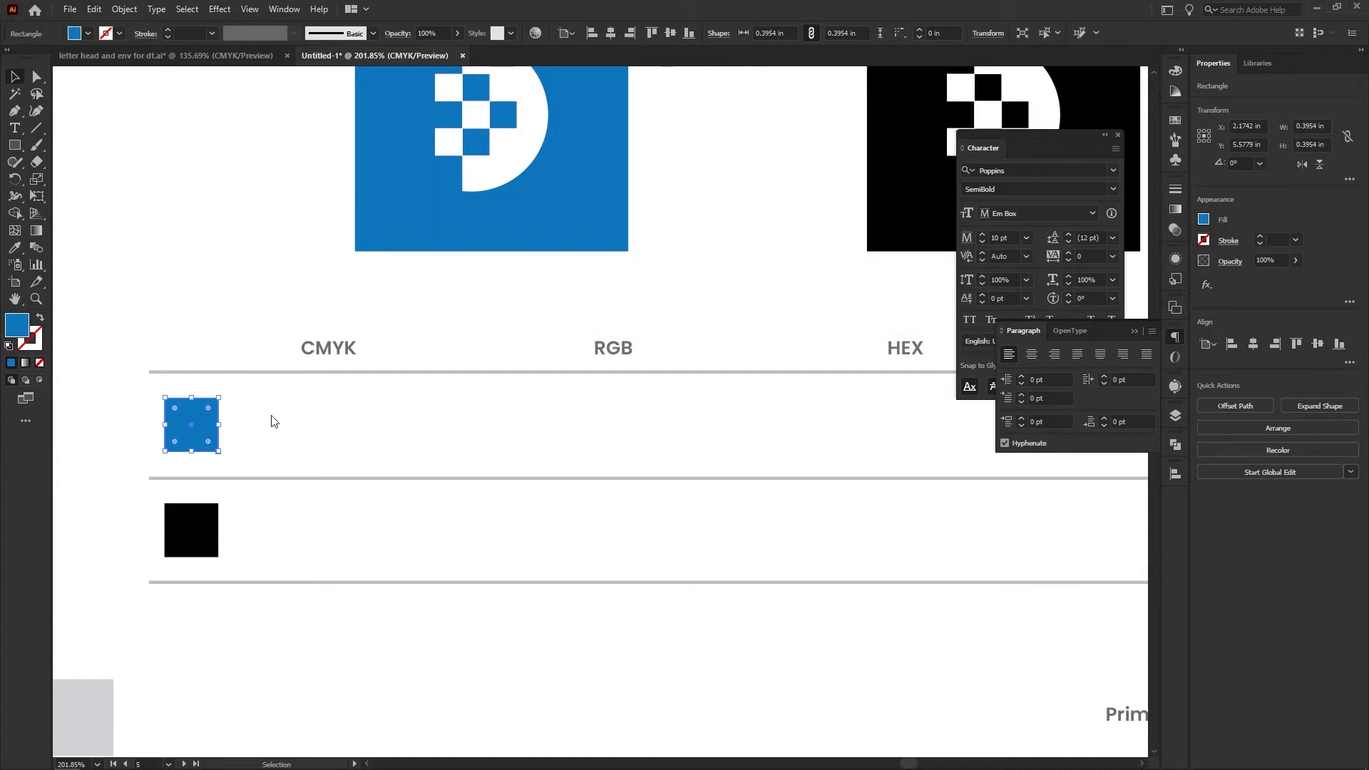
double_click(17, 325)
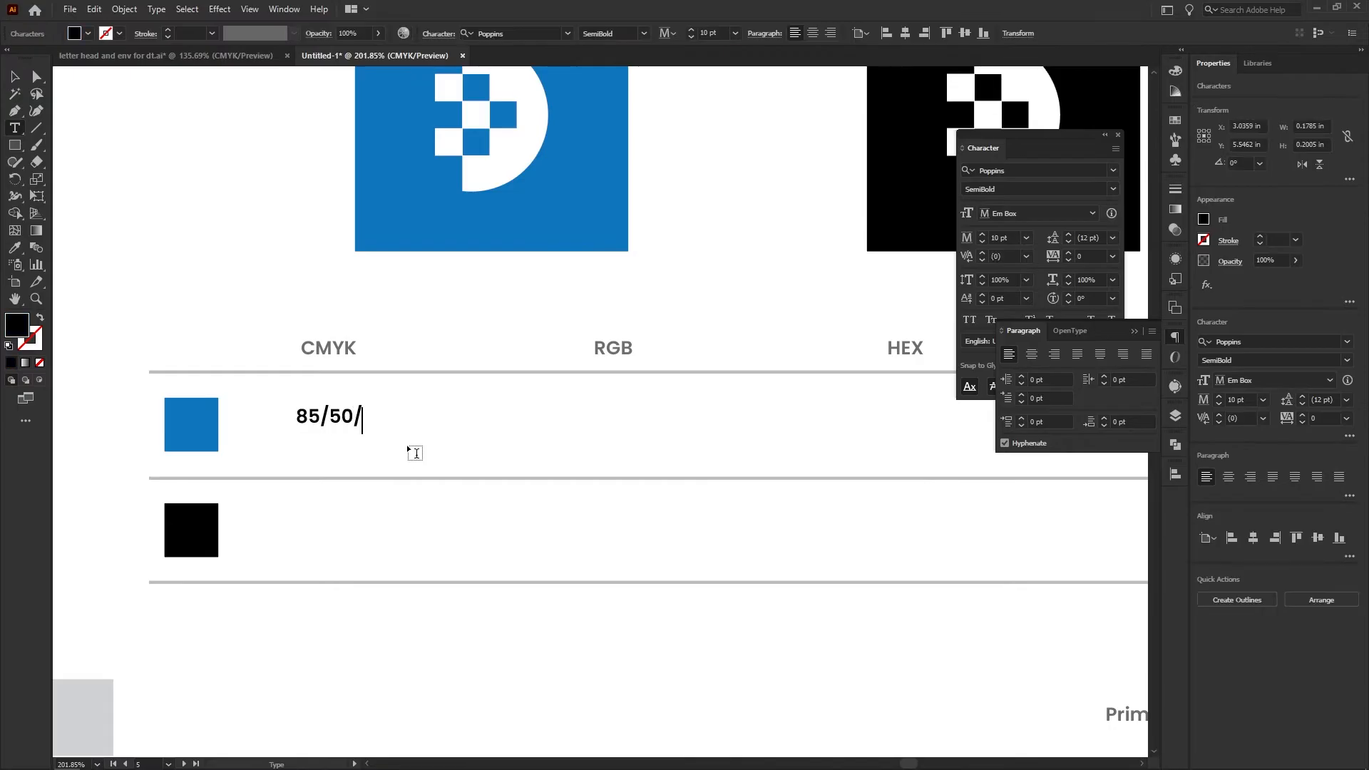
type("0/0")
key("Escape")
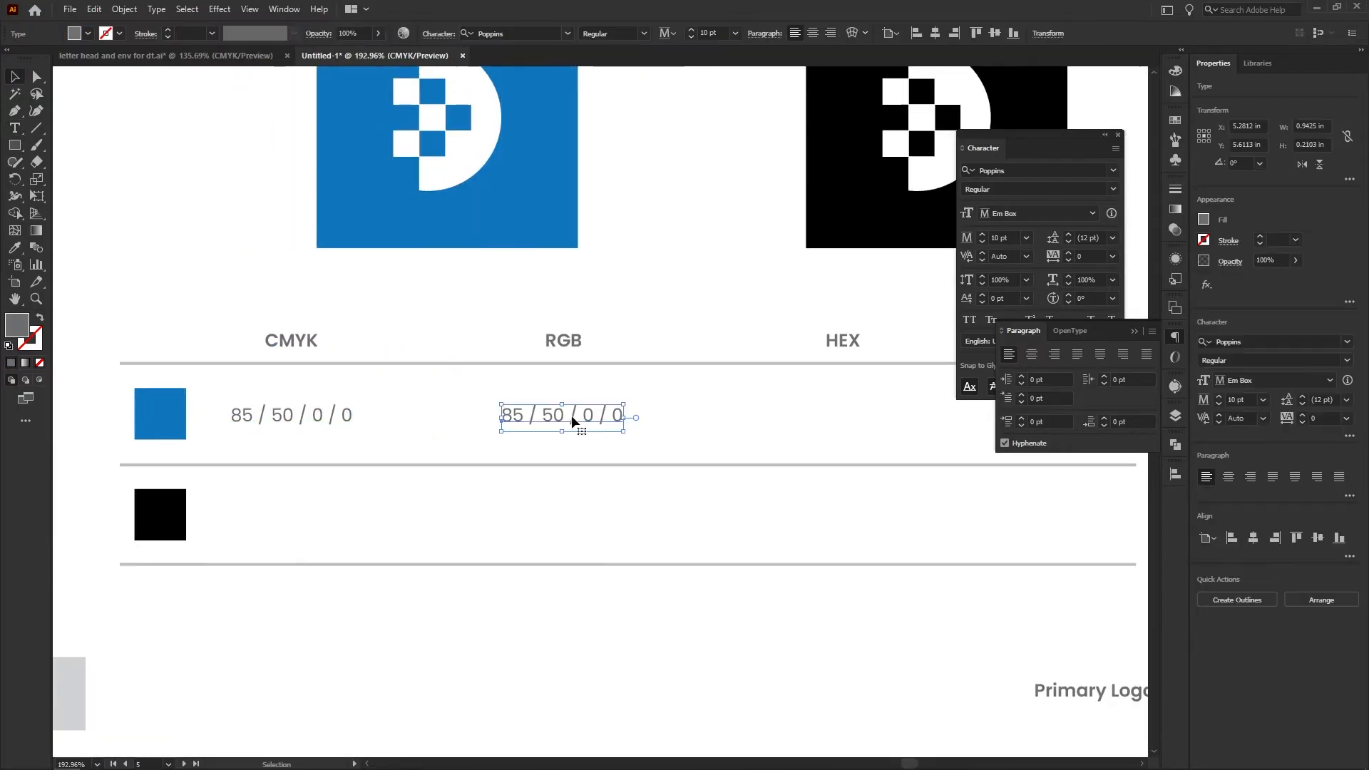
type("2")
type("8 / 117 / 188")
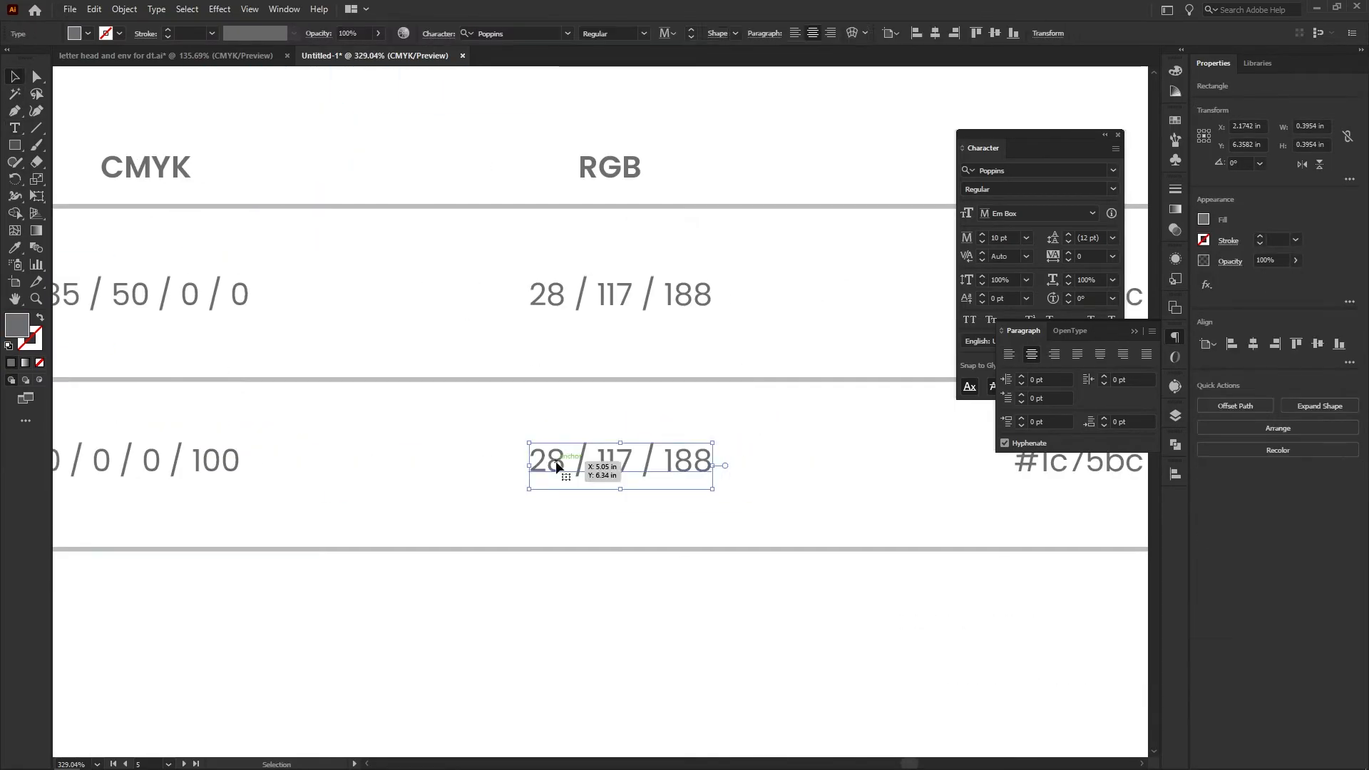
Fill in the black swatch's row with CMYK 0 / 0 / 0 / 100, RGB 35 / 31 / 32 and HEX #231f20
type("35 / 31 / 32")
double_click(834, 460)
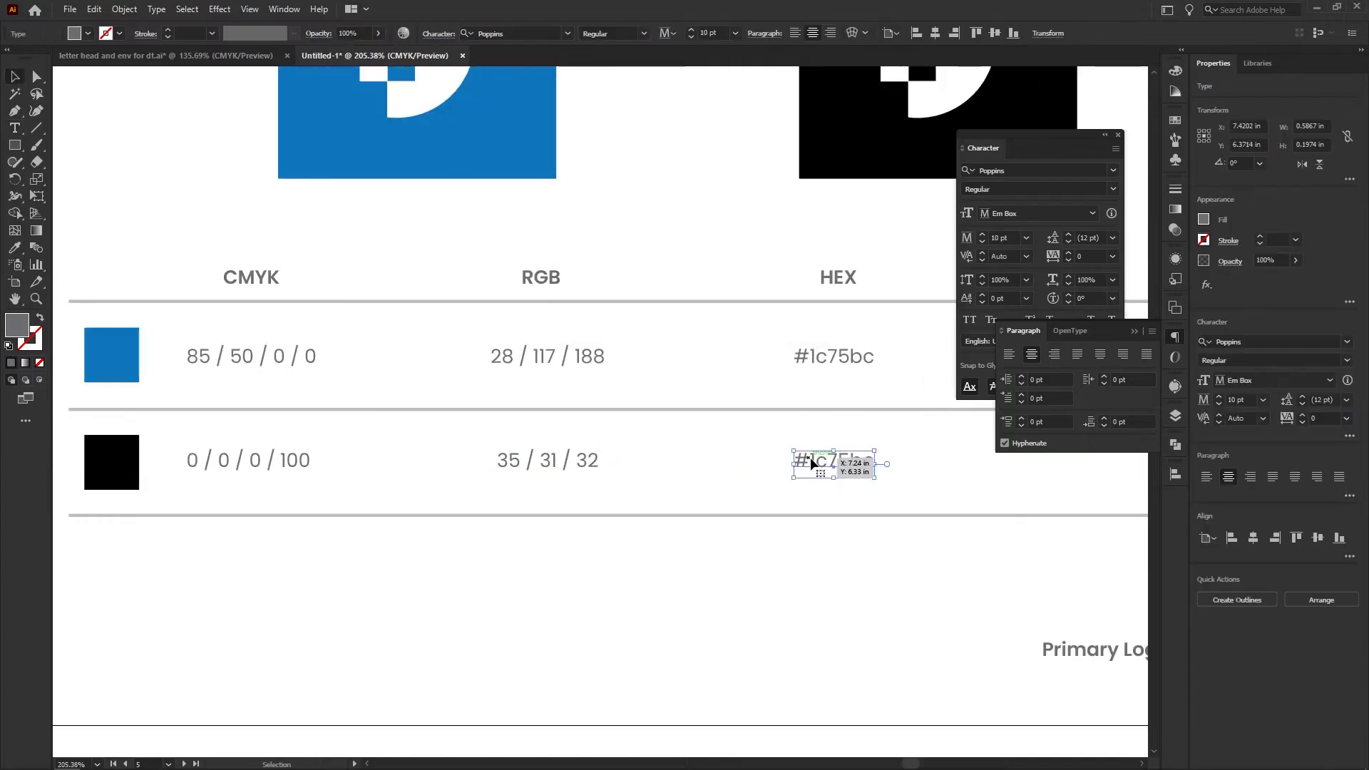
type("231f20")
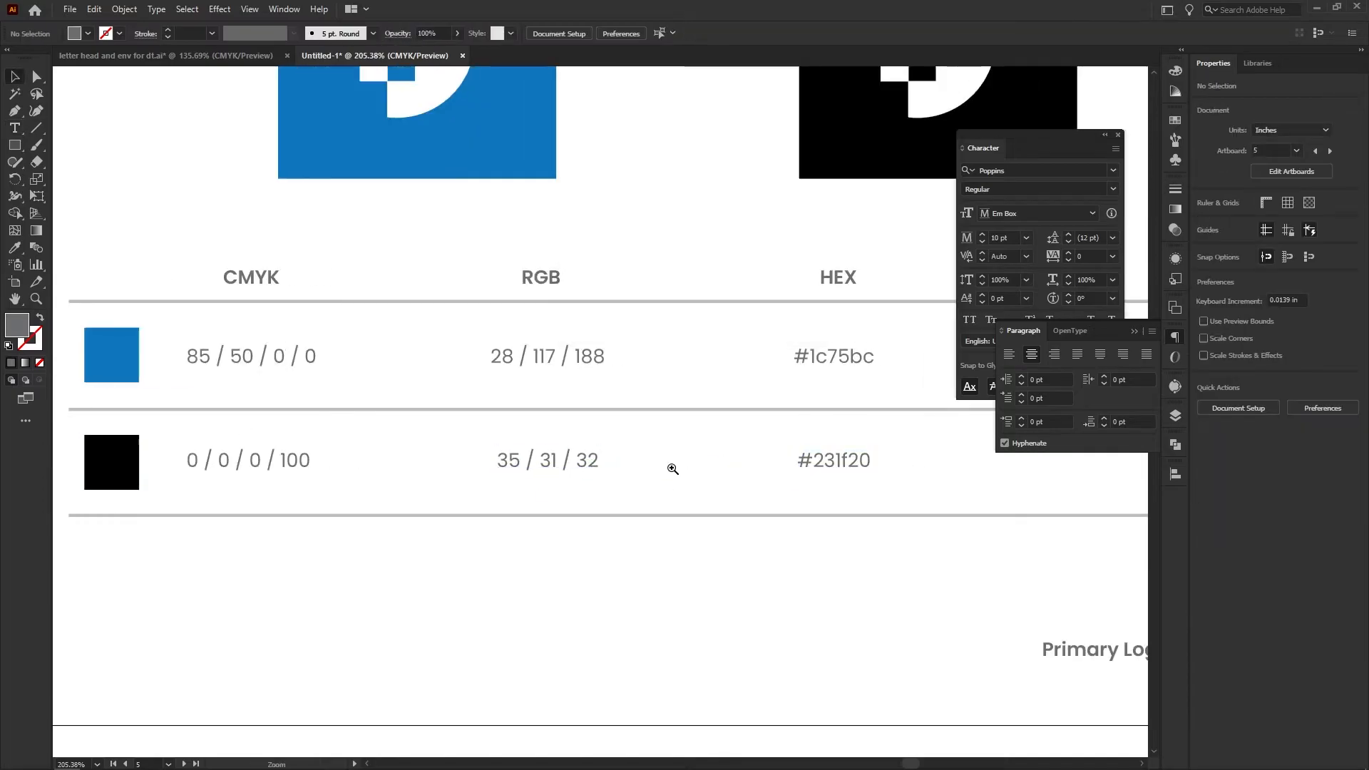
Change the fifth artboard's caption to "Primary colors"
key("z")
left_click(666, 468, "alt")
left_click_drag(704, 538, 909, 534)
key("t")
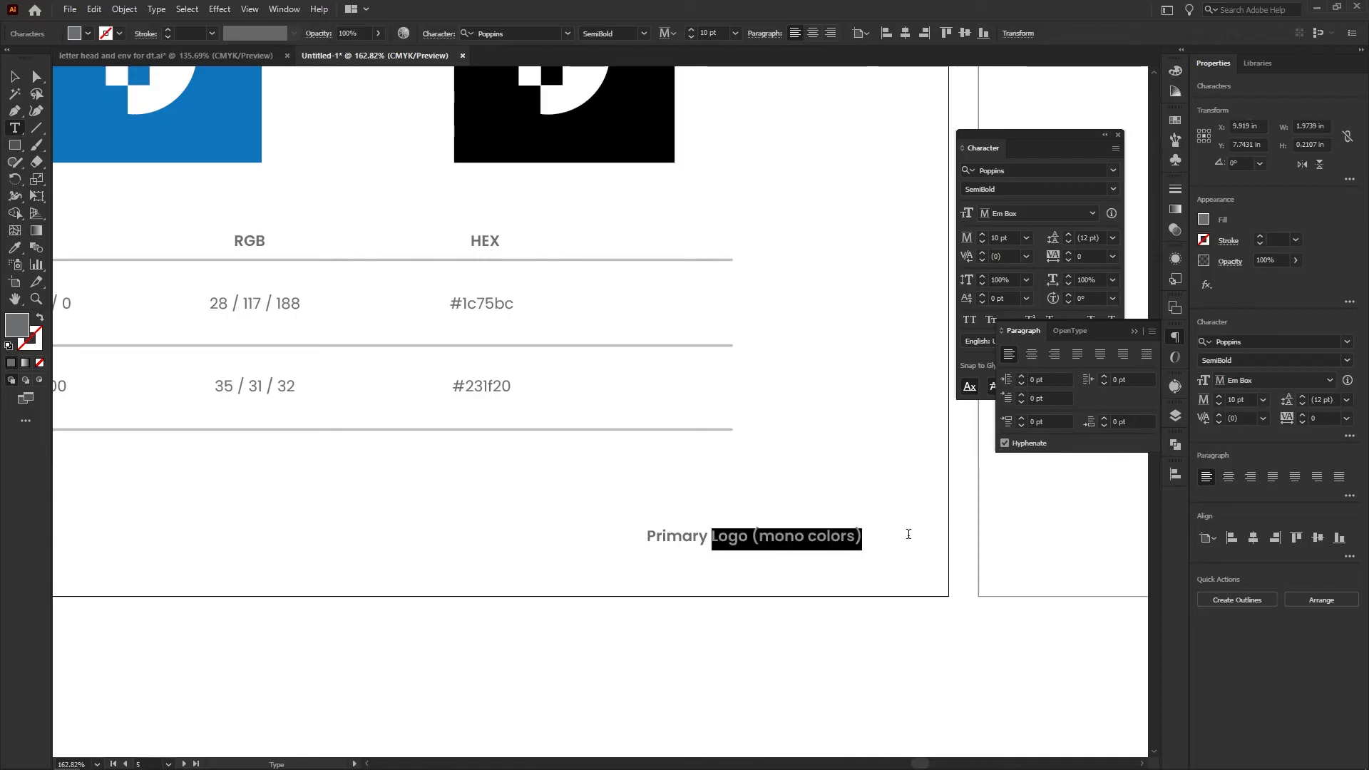
type("colors")
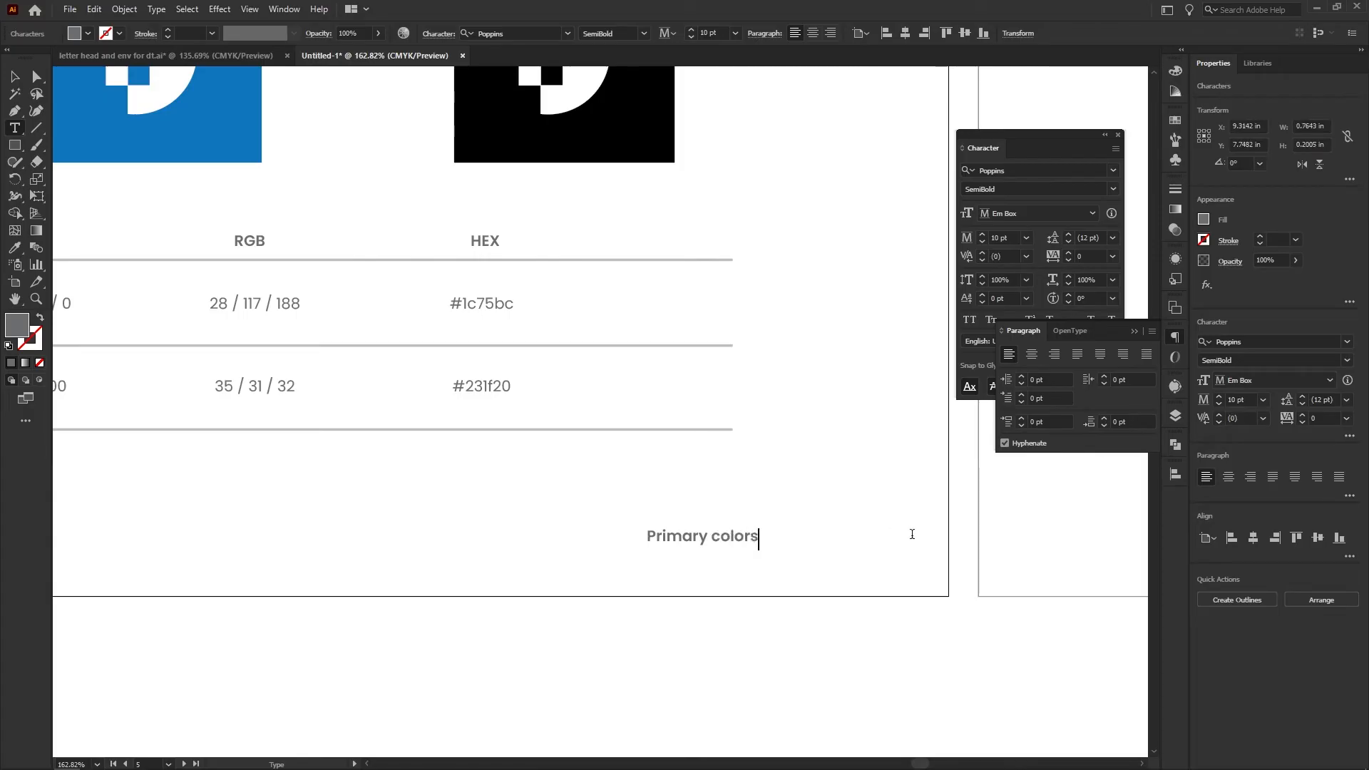
key("Escape")
left_click(914, 541)
Centre the blue and black icon samples horizontally on the fifth artboard and move them onto the blank sixth artboard
key("ctrl+0")
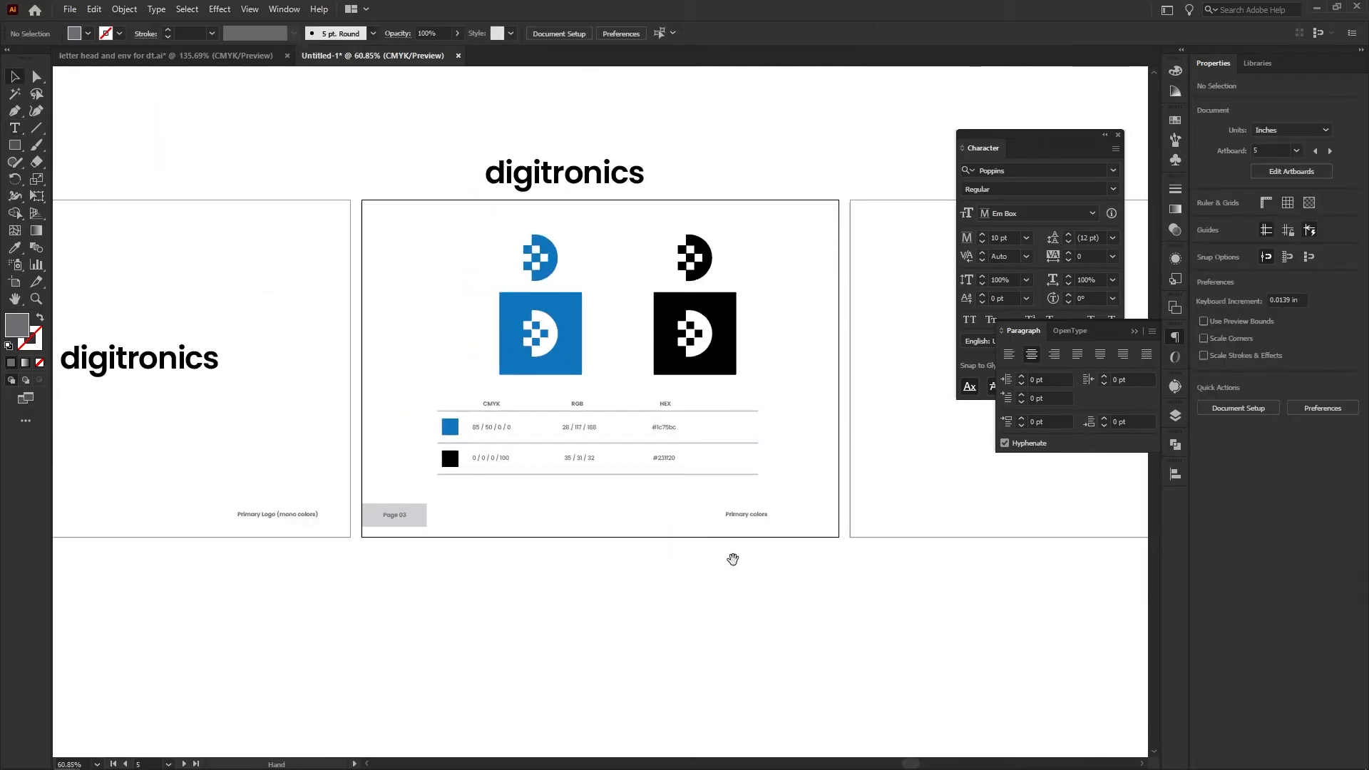
left_click_drag(733, 559, 704, 564)
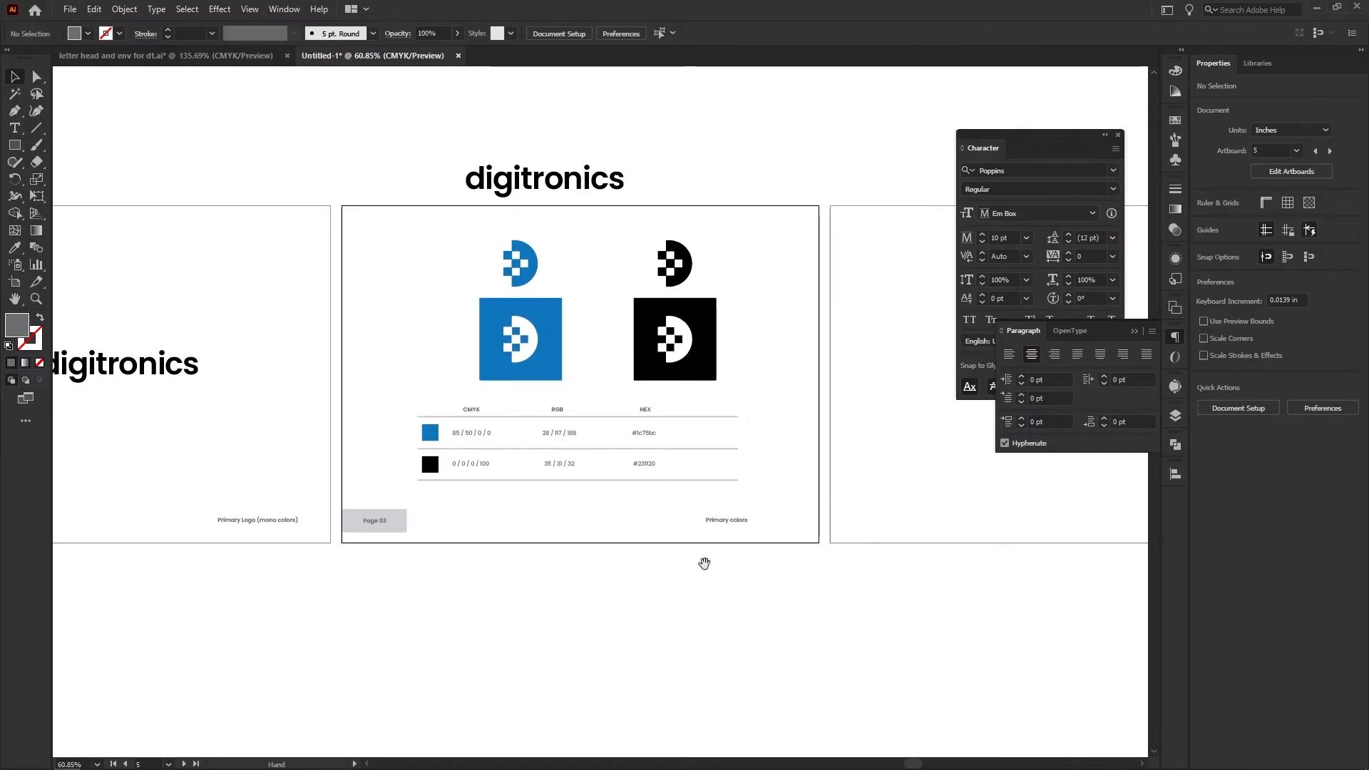
left_click_drag(385, 246, 385, 250)
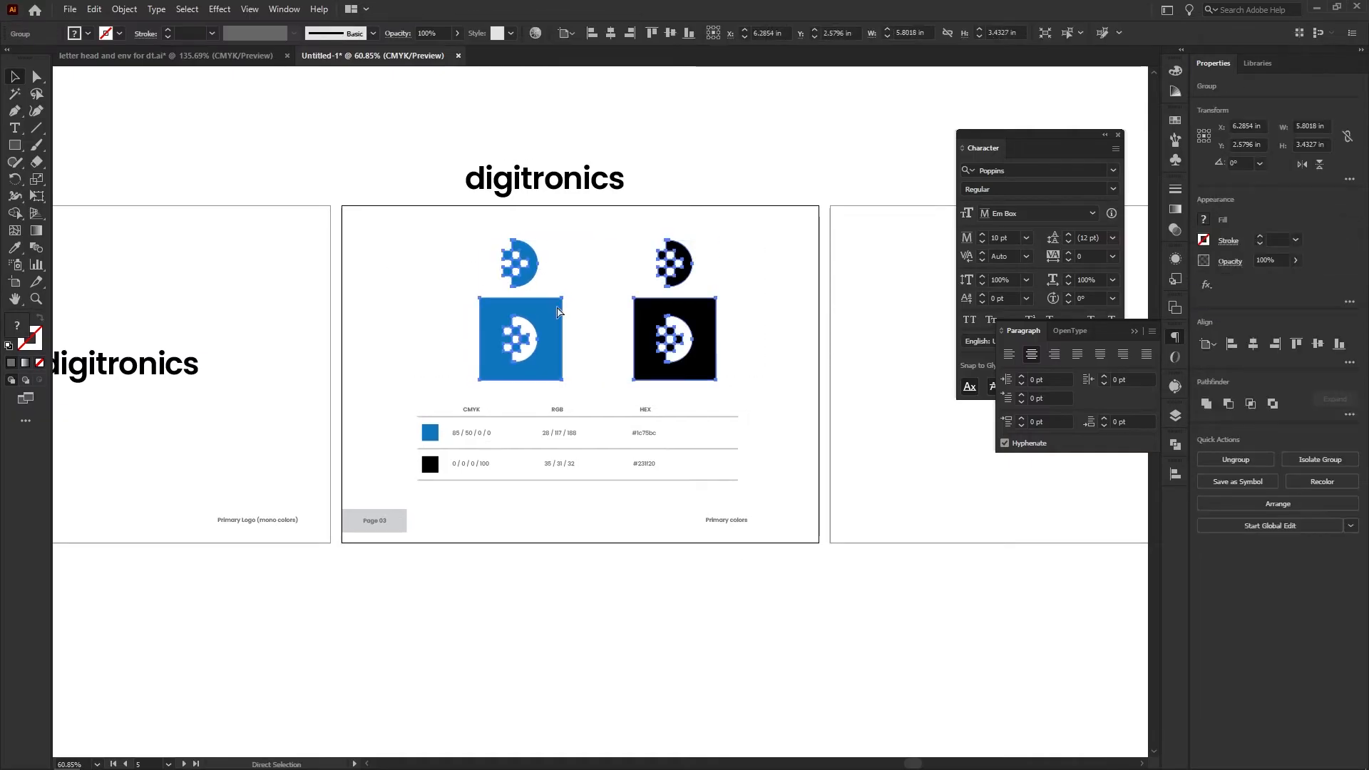
left_click(1253, 345)
left_click(736, 301)
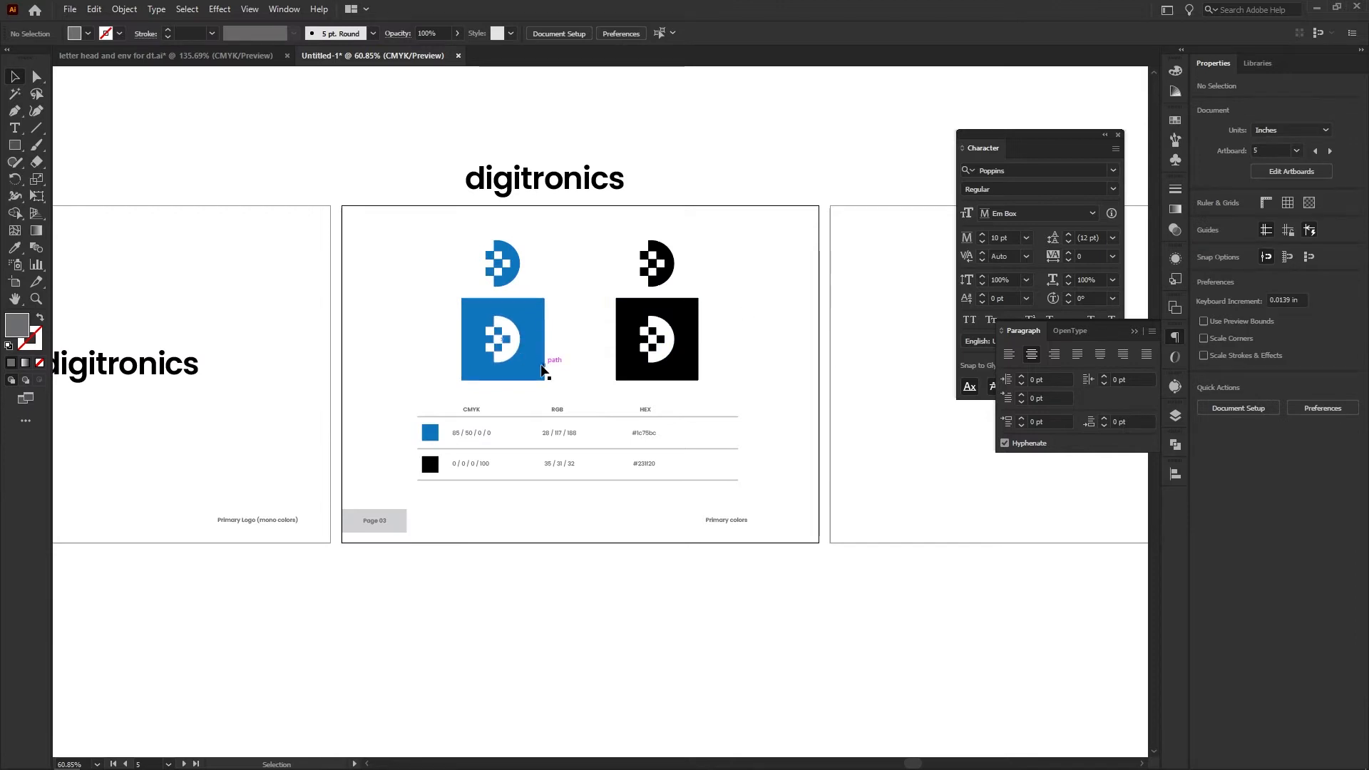
left_click_drag(671, 371, 948, 445)
left_click_drag(301, 389, 358, 406)
Move the whole colour table, including its headings, swatches and dividers, higher up on the fifth artboard
left_click_drag(240, 387, 597, 499)
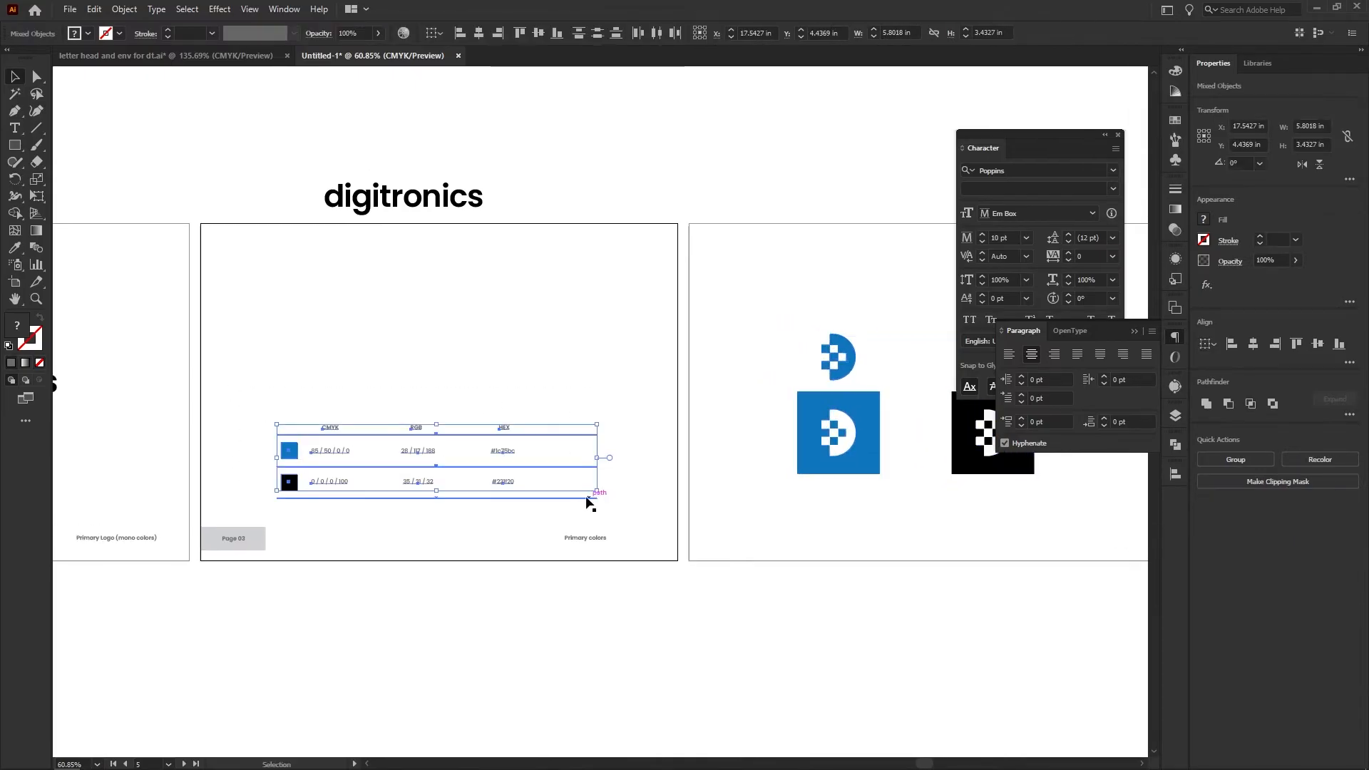
left_click(281, 388)
left_click_drag(263, 408, 500, 435)
left_click(390, 473)
left_click_drag(539, 477, 565, 487)
Place a copy of the blue-icon digitronics logo from the third artboard above the colour table on the fifth
left_click_drag(529, 440, 454, 443)
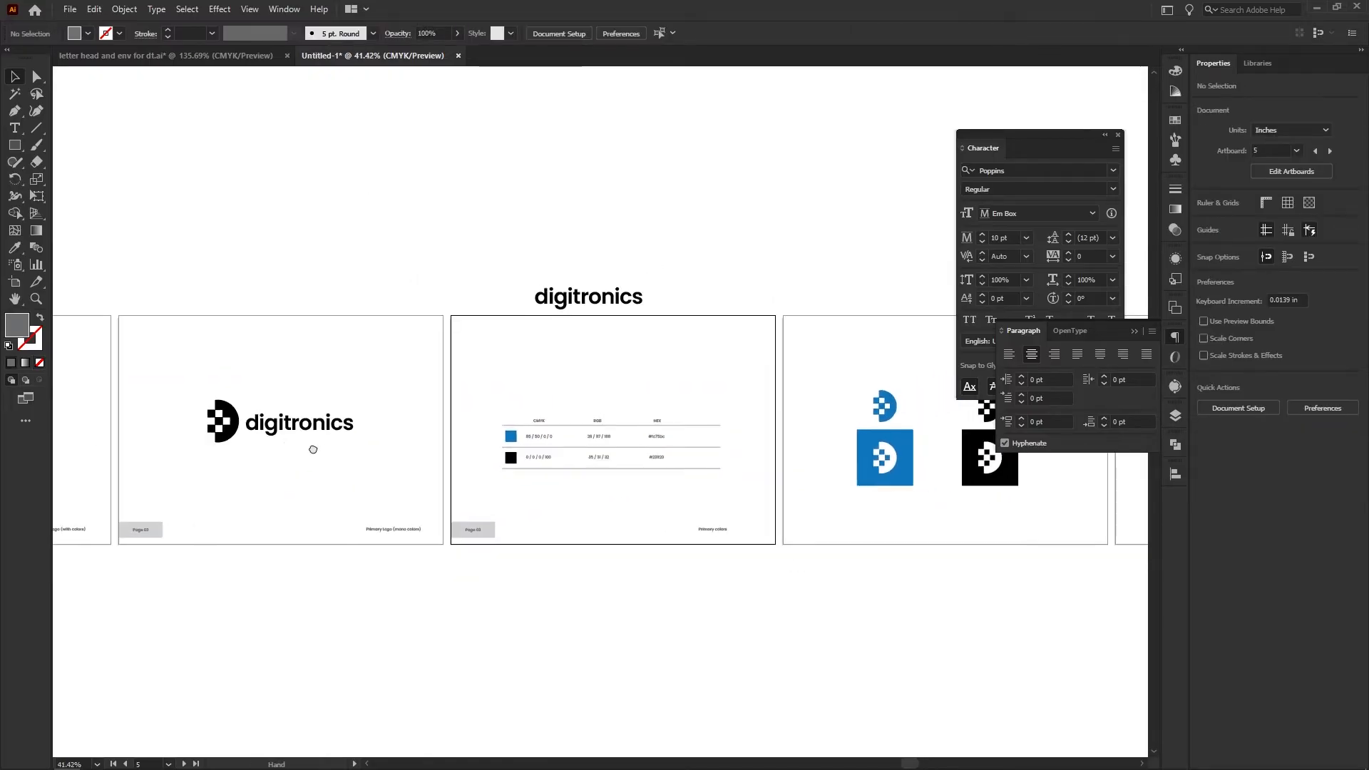
left_click_drag(311, 449, 418, 461)
left_click_drag(137, 433, 779, 382)
left_click_drag(721, 420, 778, 422)
left_click_drag(727, 422, 512, 426)
left_click_drag(464, 399, 520, 397)
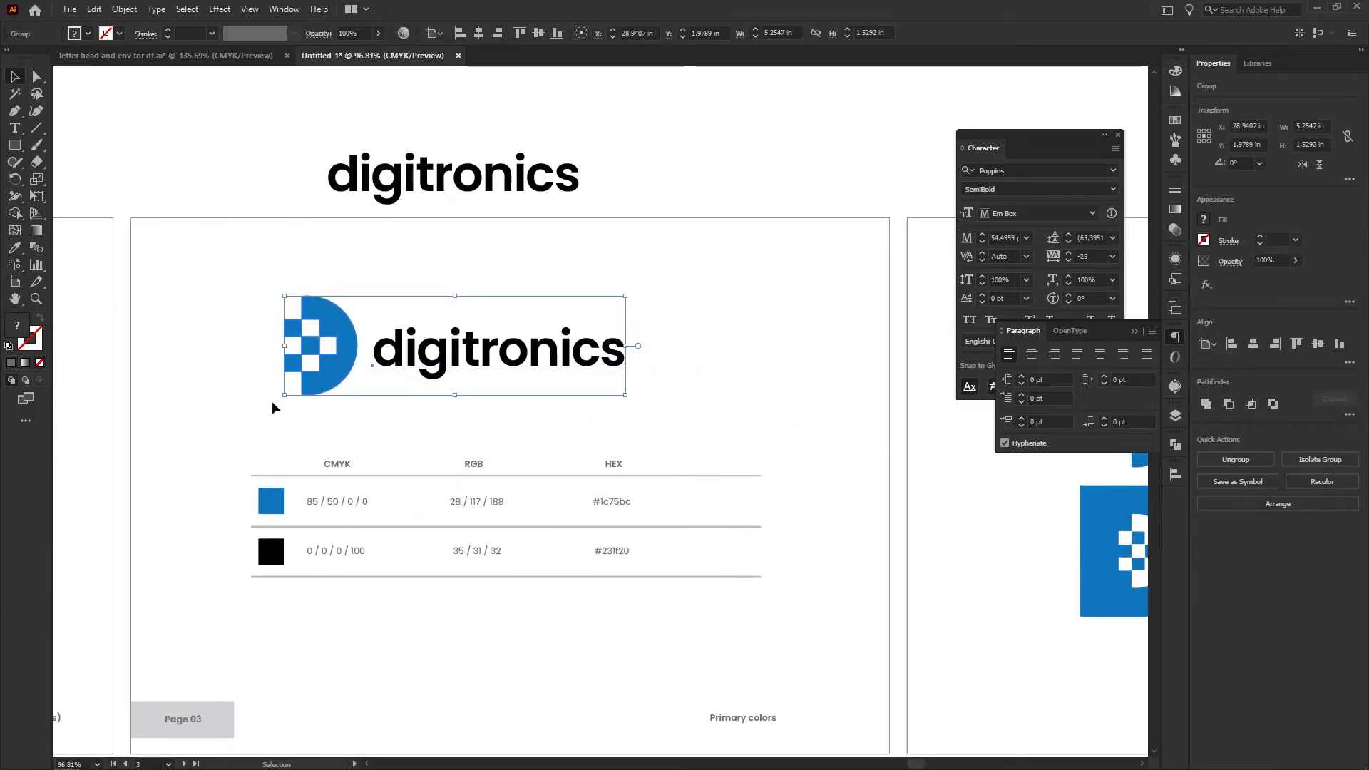
Scale the copied logo down to about 3.77 in wide and centre it horizontally on the artboard
left_click_drag(281, 398, 379, 369)
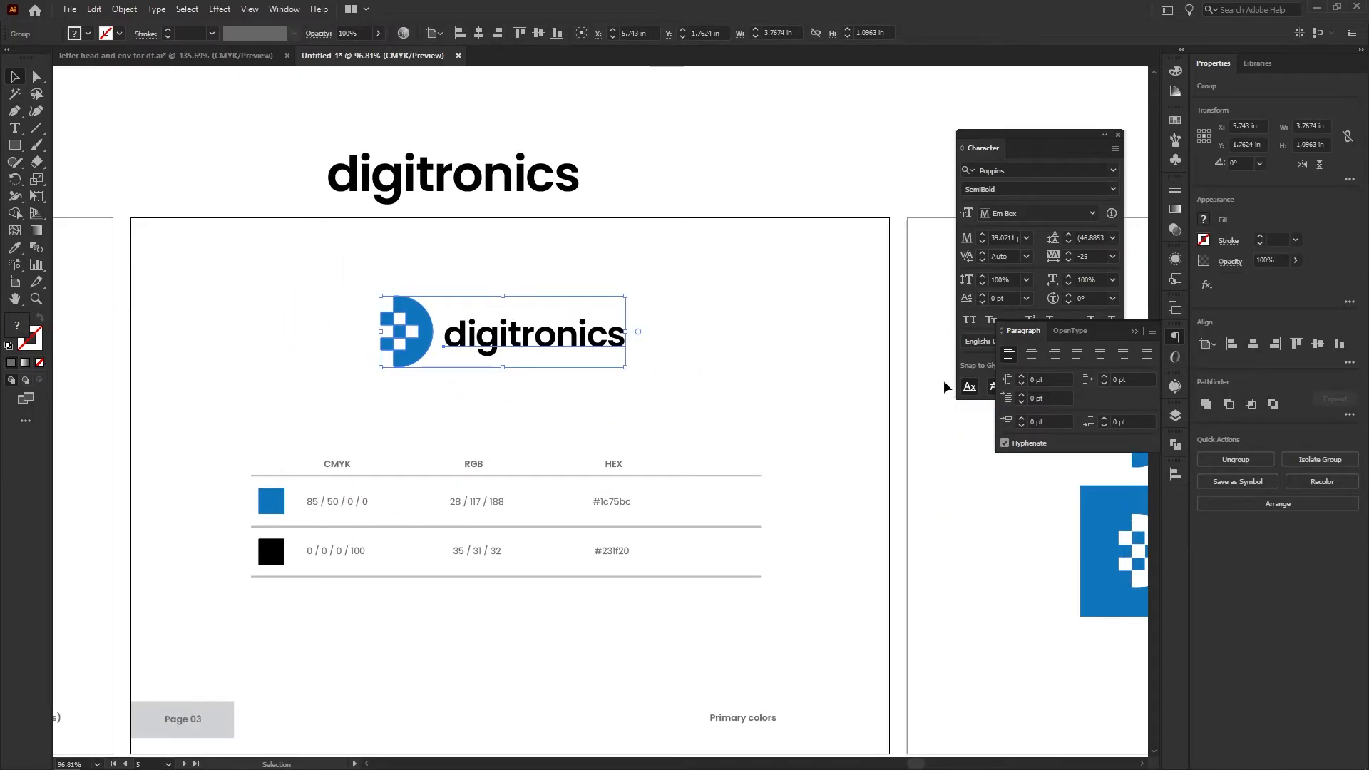
left_click(1253, 344)
left_click(696, 407)
Group all parts of the colour table and centre the group horizontally on the artboard
left_click_drag(220, 442, 838, 591)
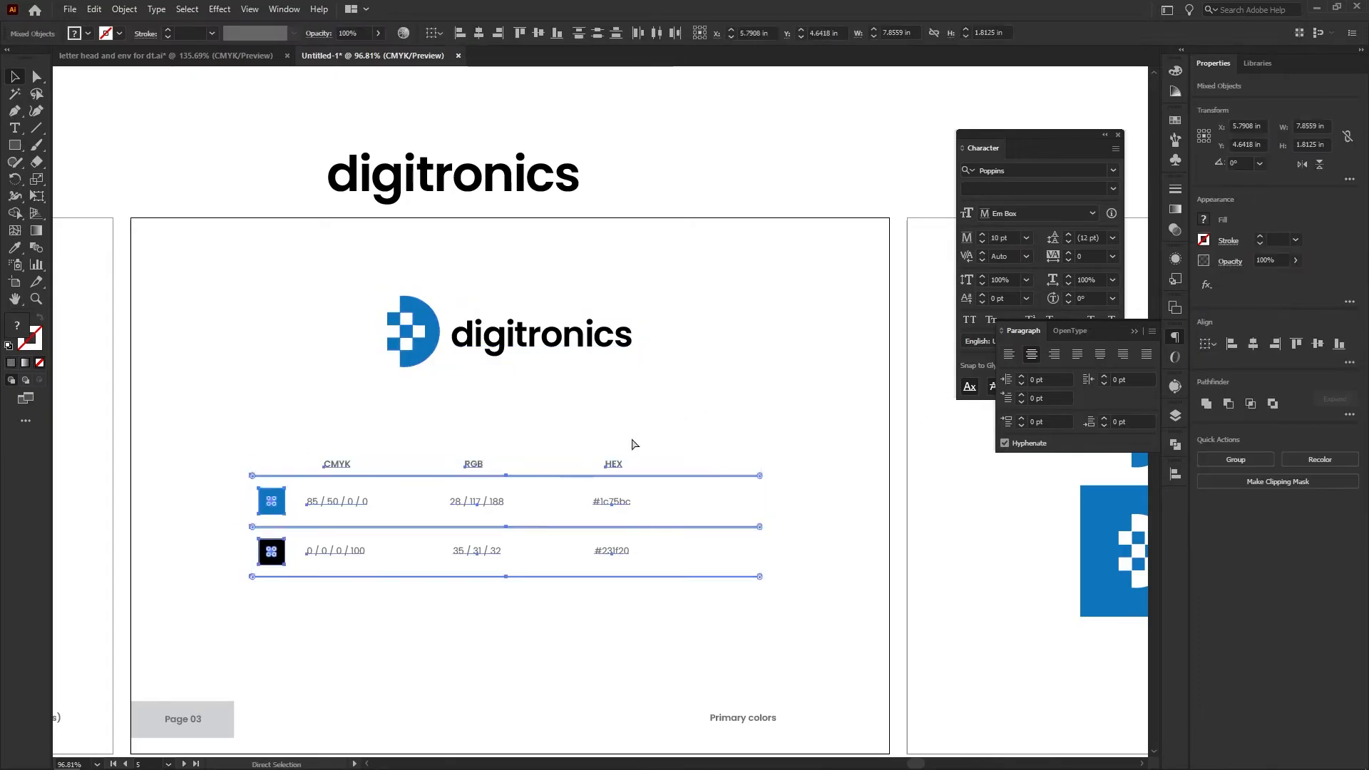
key("ctrl+g")
left_click(1253, 344)
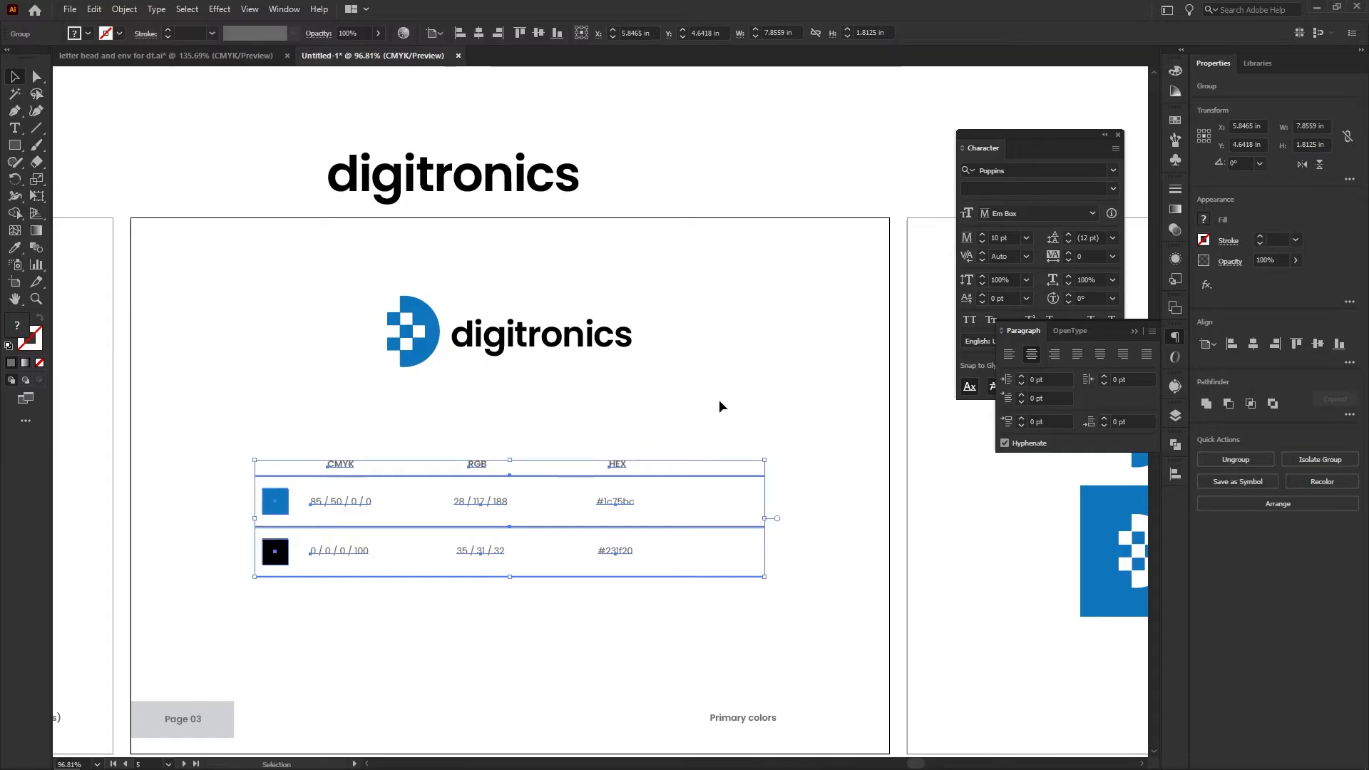
Move the digitronics logo on the fifth artboard lower, closer to the colour table
left_click(718, 399)
left_click_drag(505, 346, 504, 388)
left_click(801, 584)
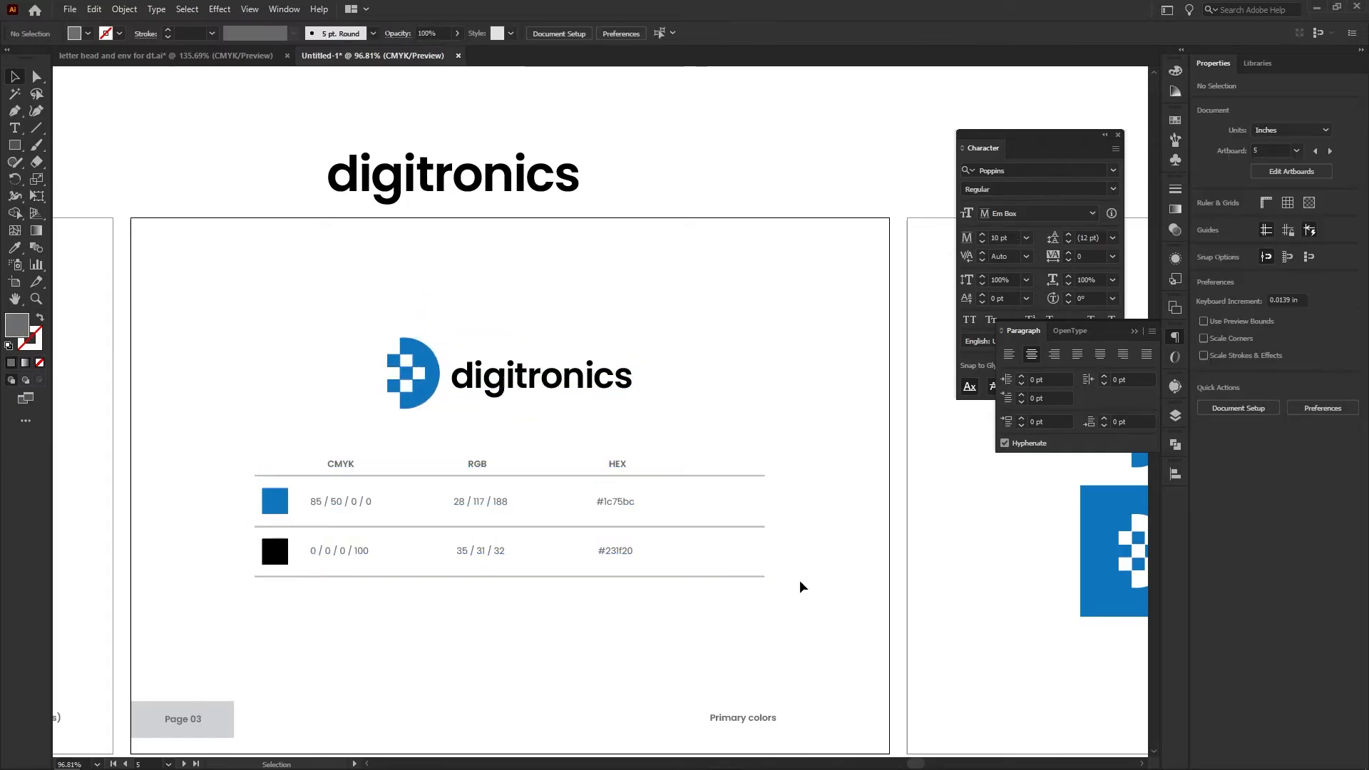
scroll(799, 582, "down", 3)
left_click_drag(727, 622, 731, 655)
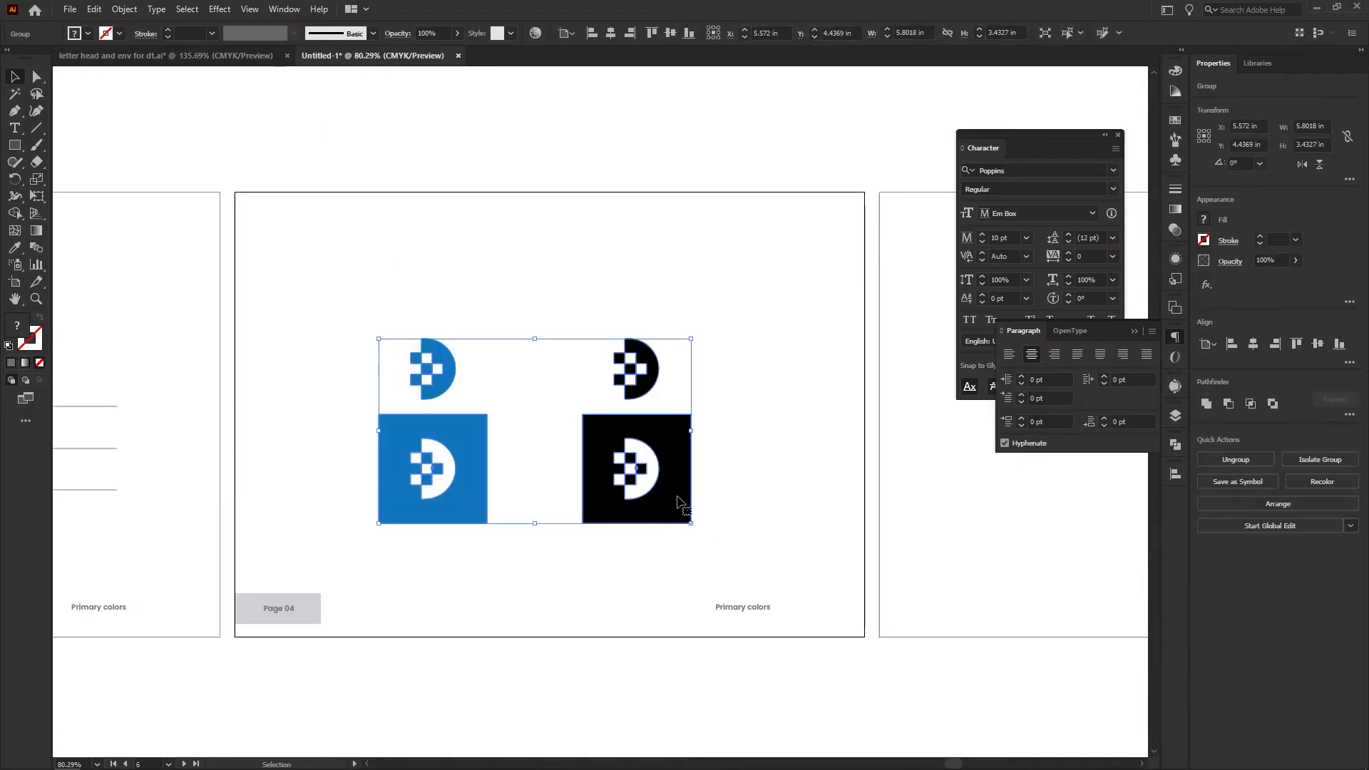
left_click_drag(679, 504, 684, 440)
left_click(534, 517)
Place a copy of the "Primary colors" label below the blue icon square on the sixth artboard and reword it as "Reverse out colors"
left_click_drag(424, 479, 545, 487)
left_click_drag(987, 708, 429, 492, "alt")
double_click(429, 491)
key("ctrl+a")
type("Reverse")
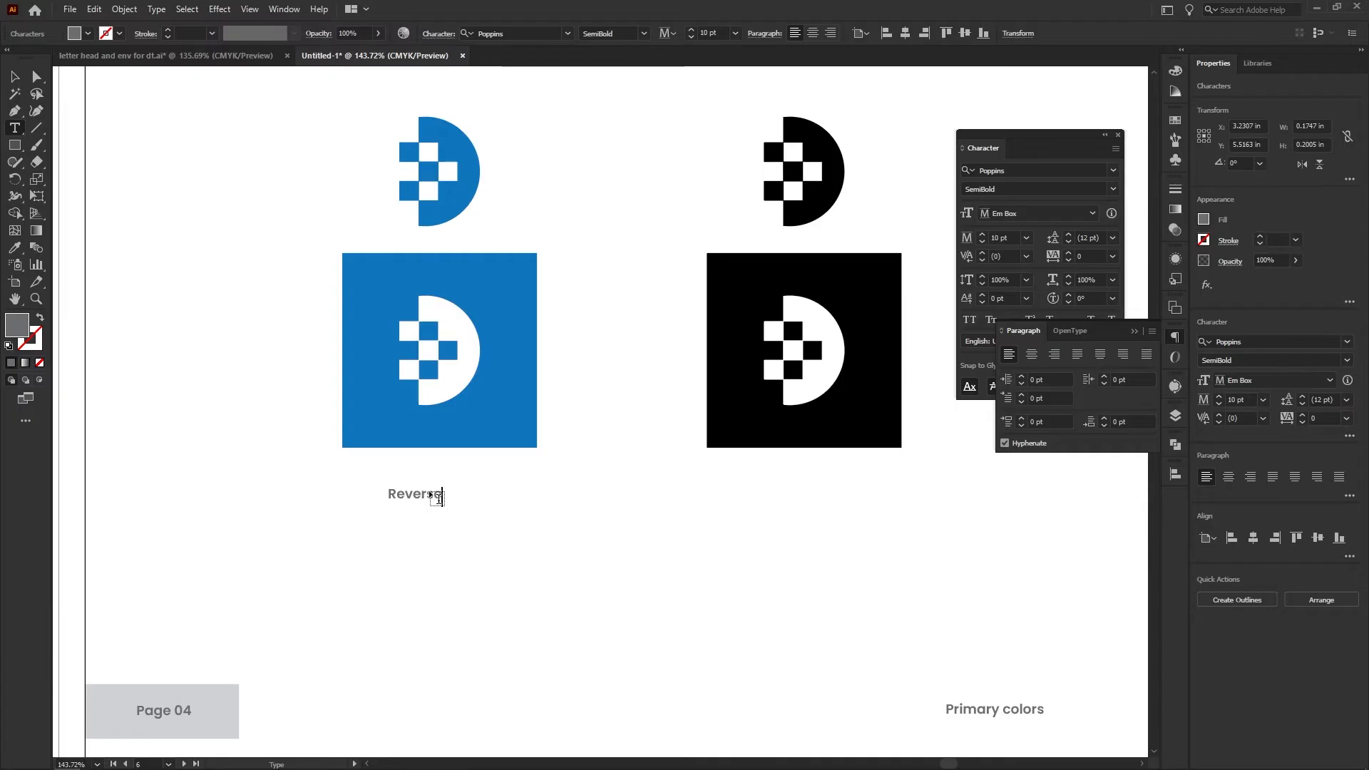
type(" out colors")
Centre the "Reverse out colors" label between the blue and black icon columns and move it above the icons
key("Escape")
left_click(502, 430, "shift")
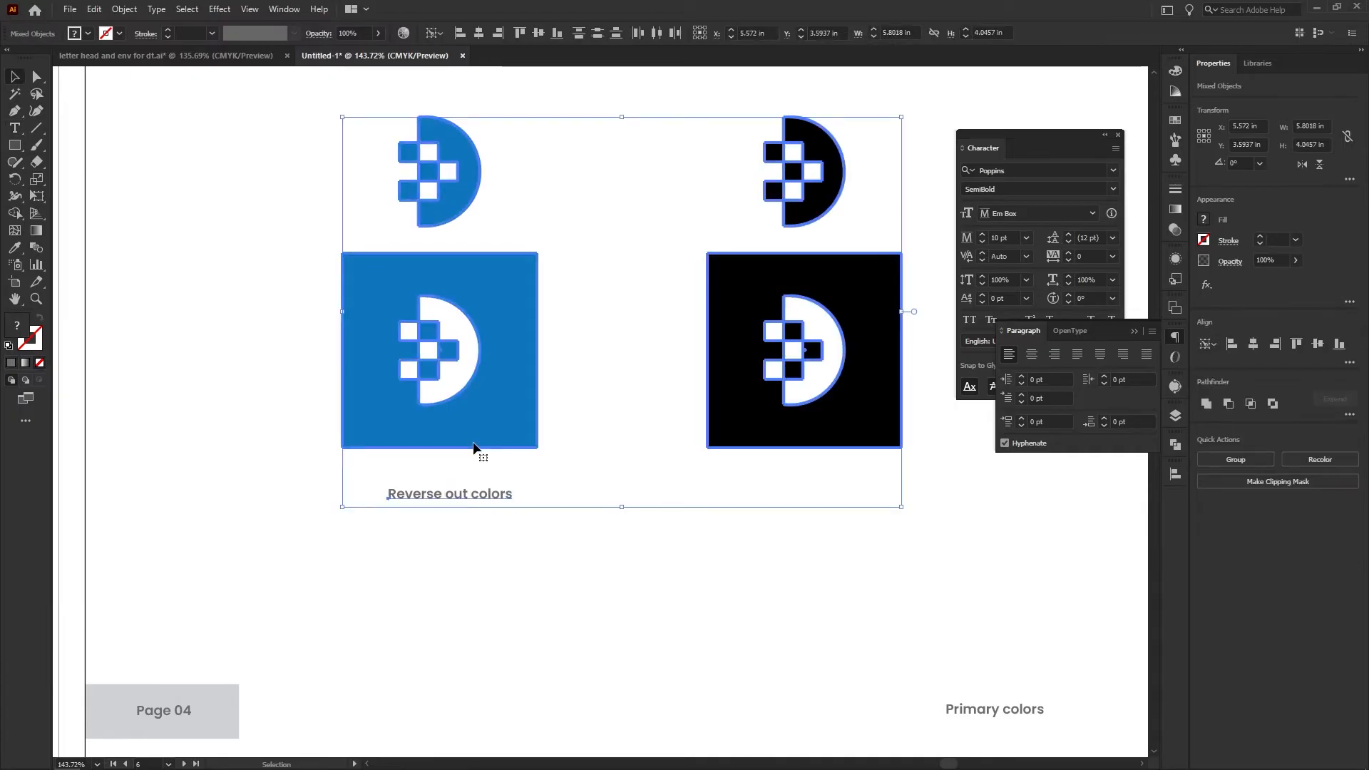
left_click(1253, 343)
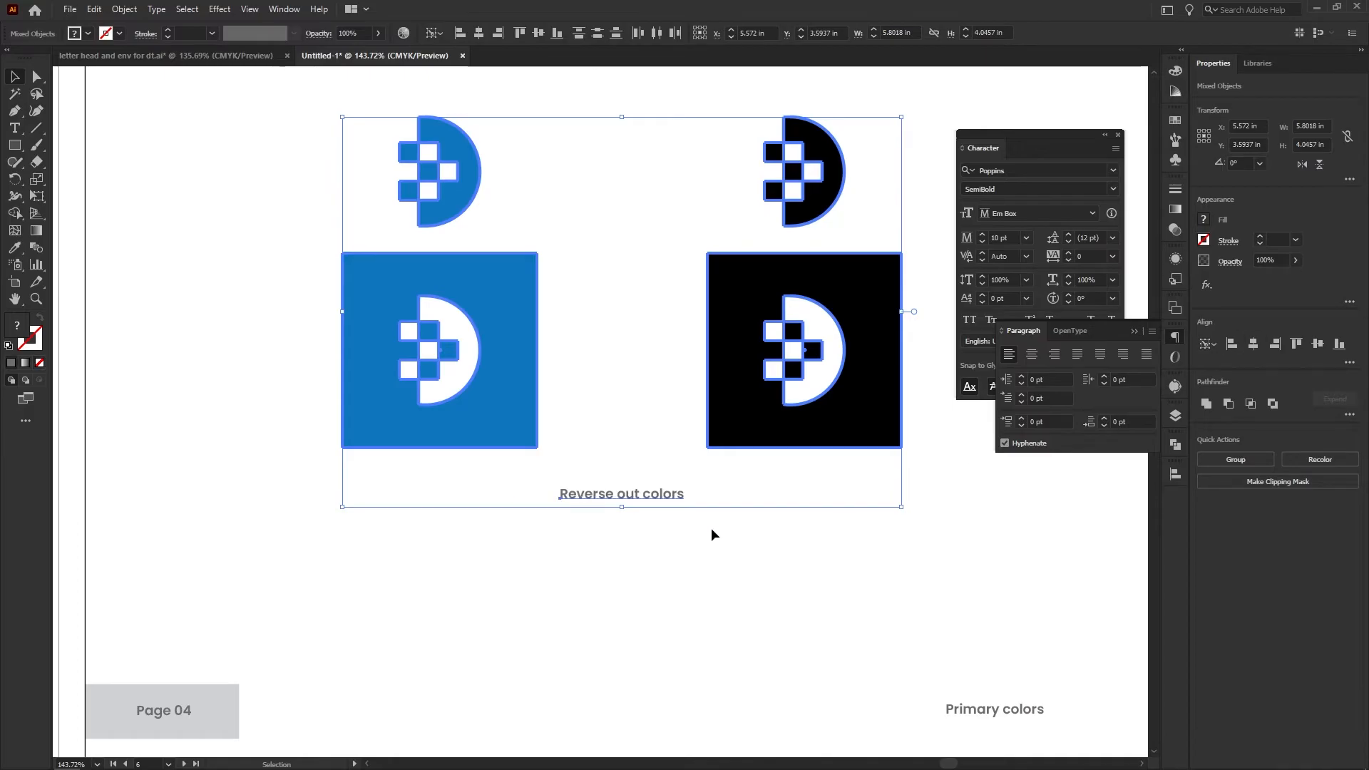
left_click(712, 535)
scroll(721, 464, "down", 3)
left_click_drag(784, 513, 381, 250)
left_click(563, 435)
left_click_drag(555, 487, 551, 216)
Move the grouped blue and black icons slightly lower and centre the group horizontally on the sixth artboard
left_click(673, 426)
left_click_drag(673, 426, 677, 460)
left_click(1252, 345)
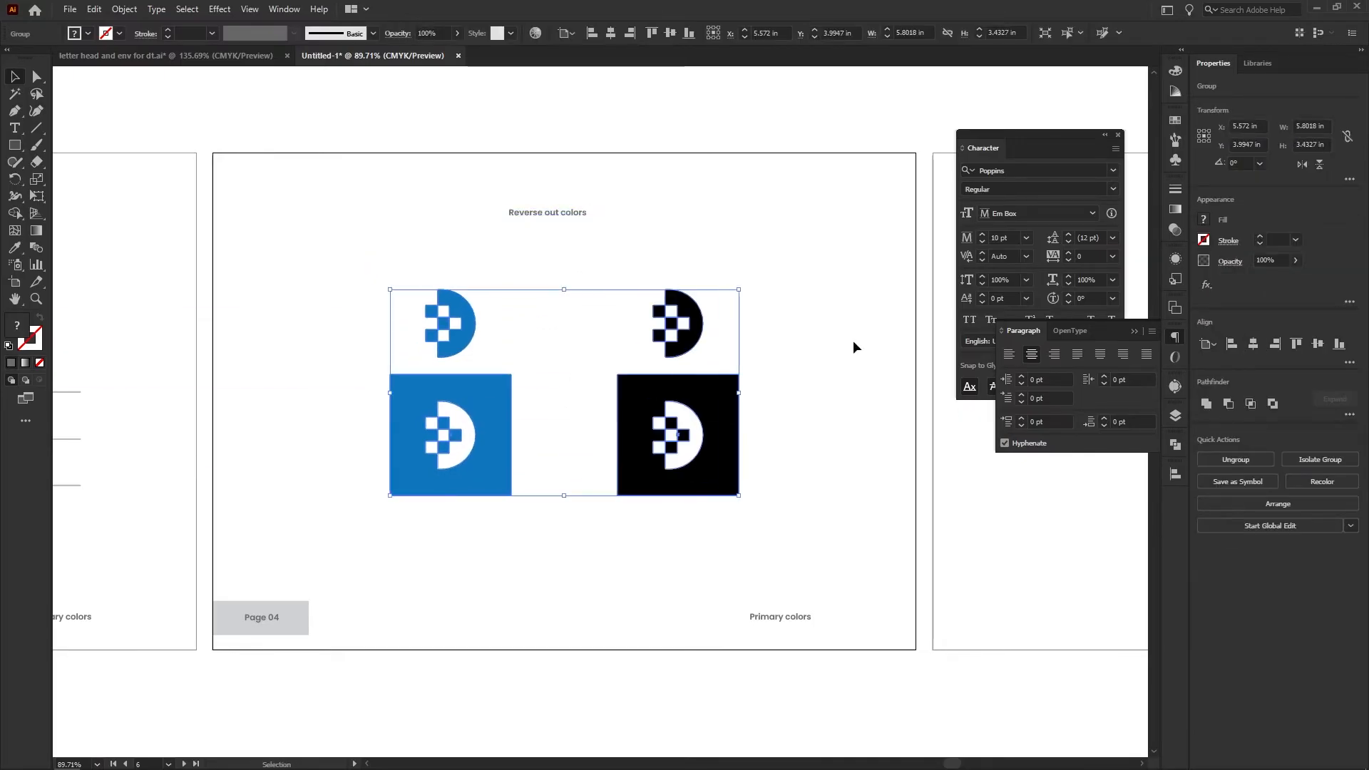
Centre the "Reverse out colors" heading horizontally on the sixth artboard
left_click(562, 227)
left_click(583, 213)
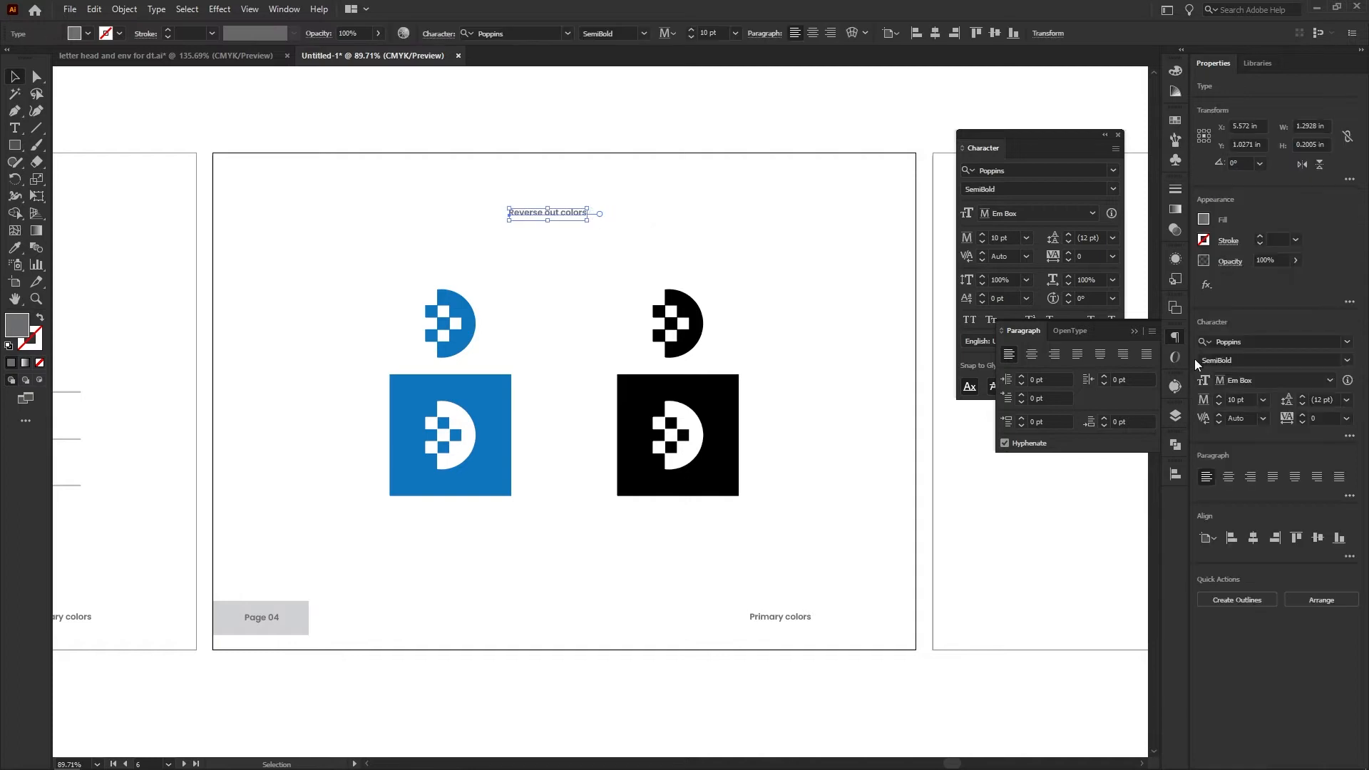
left_click(1227, 478)
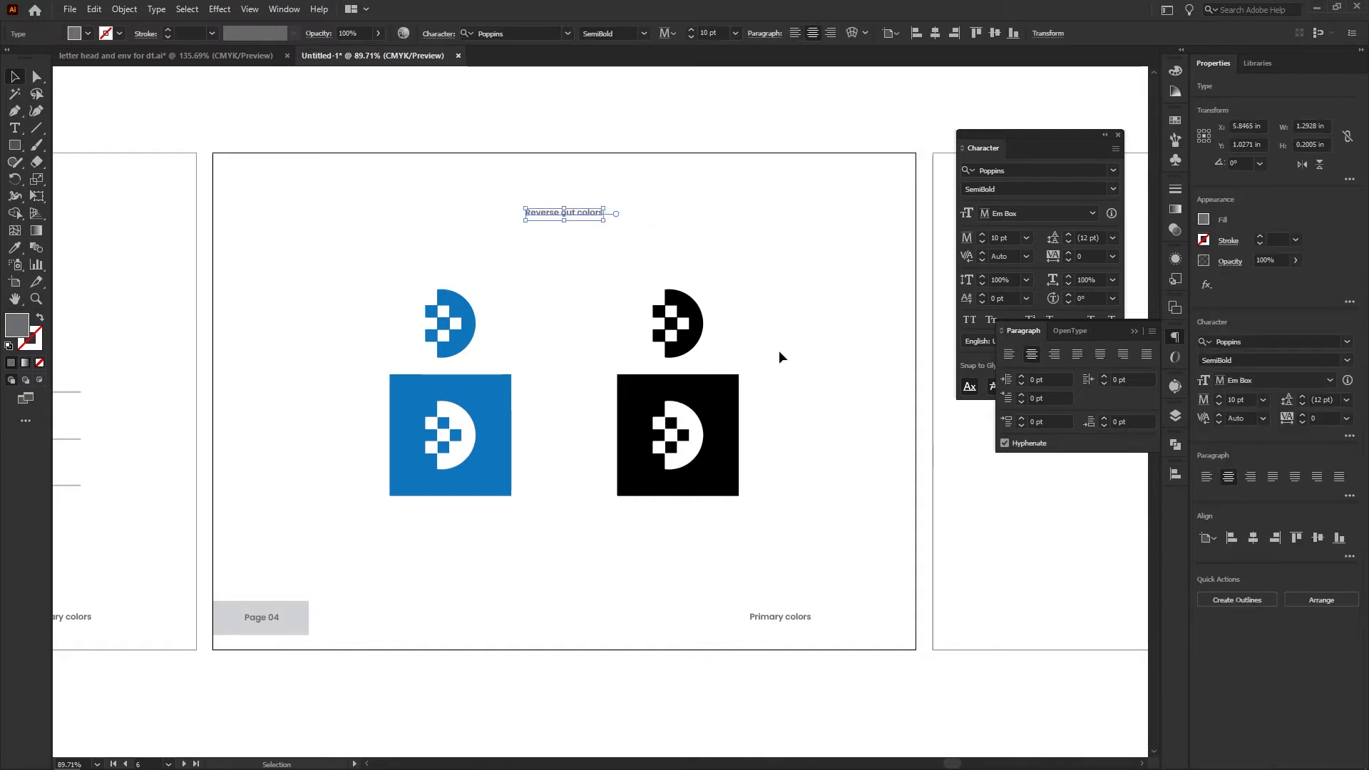
Set the "Reverse out colors" heading to 20 pt and move it slightly lower, towards the icons
double_click(1245, 401)
type("20")
key("Return")
left_click_drag(614, 212, 613, 231)
left_click(726, 266)
left_click_drag(727, 296, 688, 331)
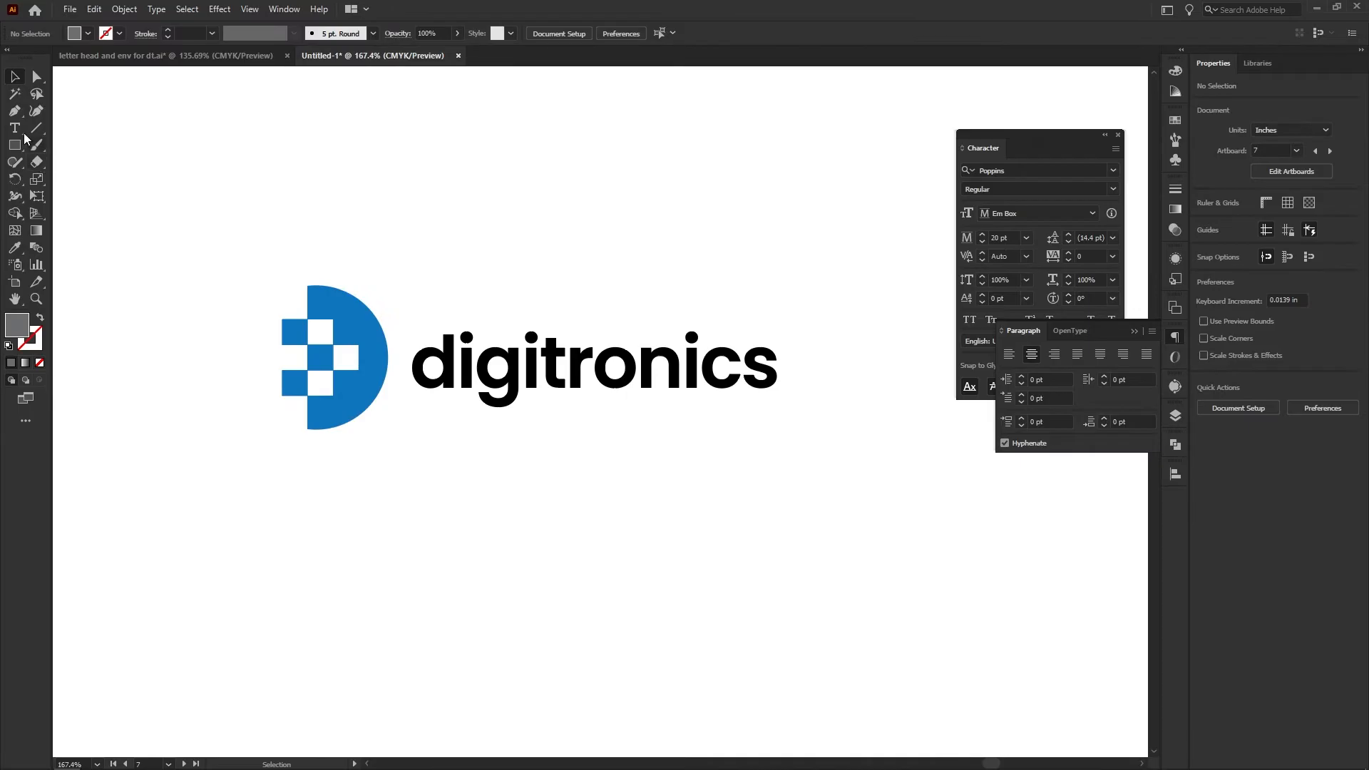
Draw a rectangle about 4.41 in by 1.34 in over the logo on the seventh artboard and send it behind the logo
left_click(15, 145)
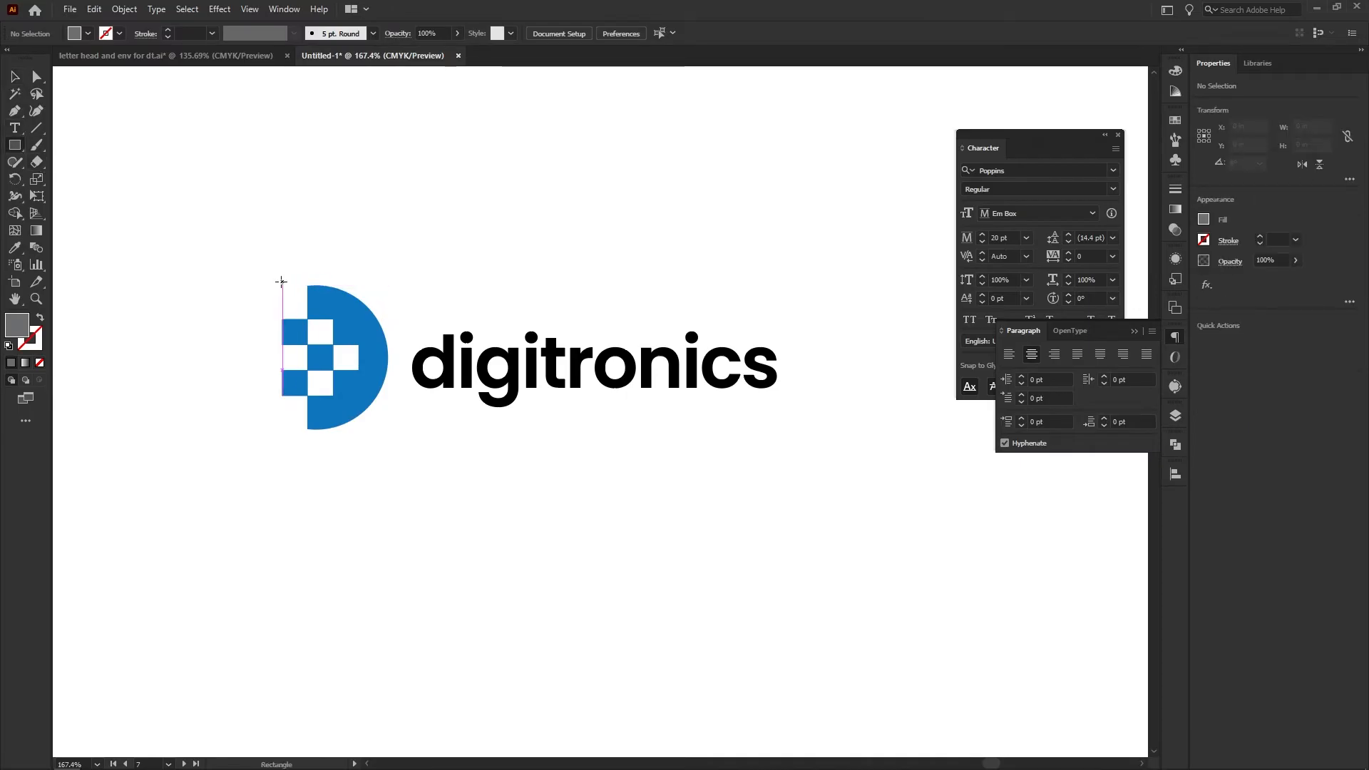
mouse_move(282, 286)
left_mouse_down()
mouse_move(639, 407)
mouse_move(798, 435)
mouse_move(777, 436)
left_mouse_up()
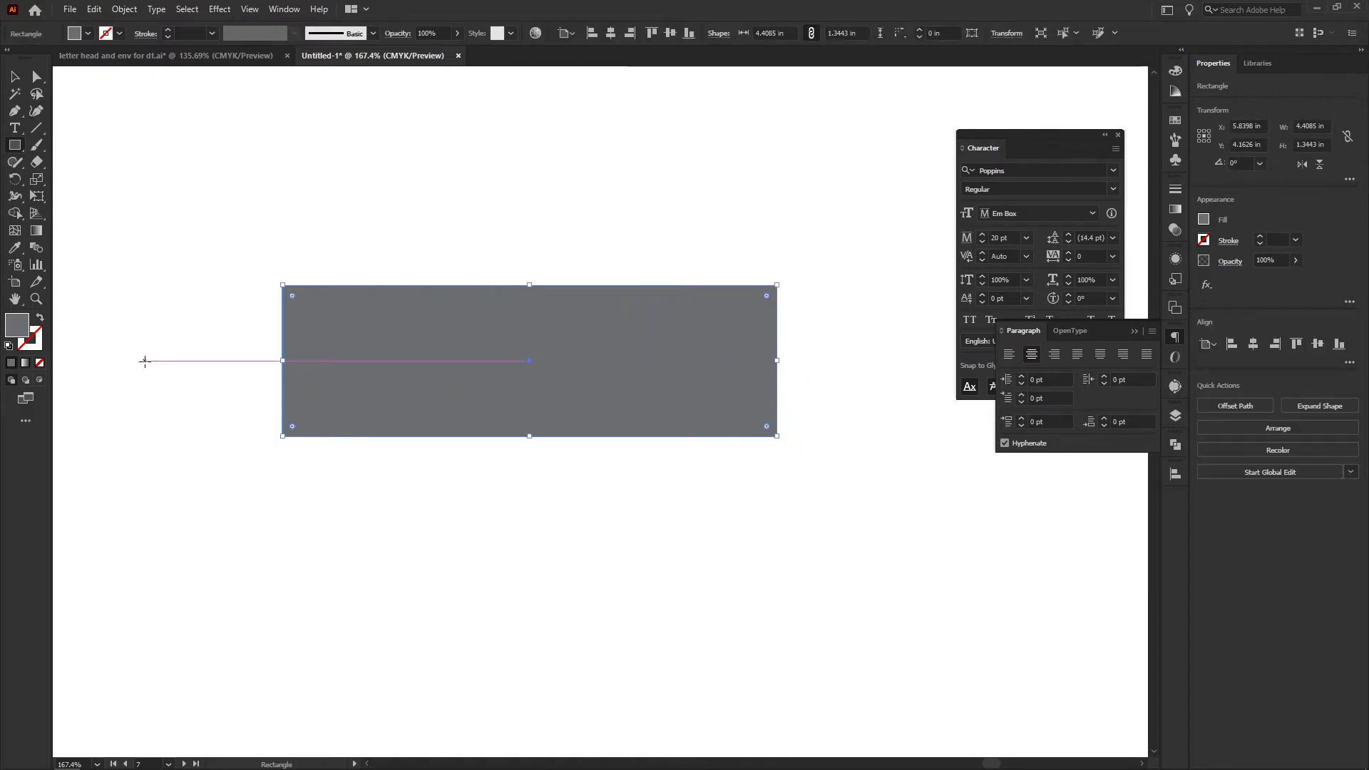
key("ctrl+shift+bracketleft")
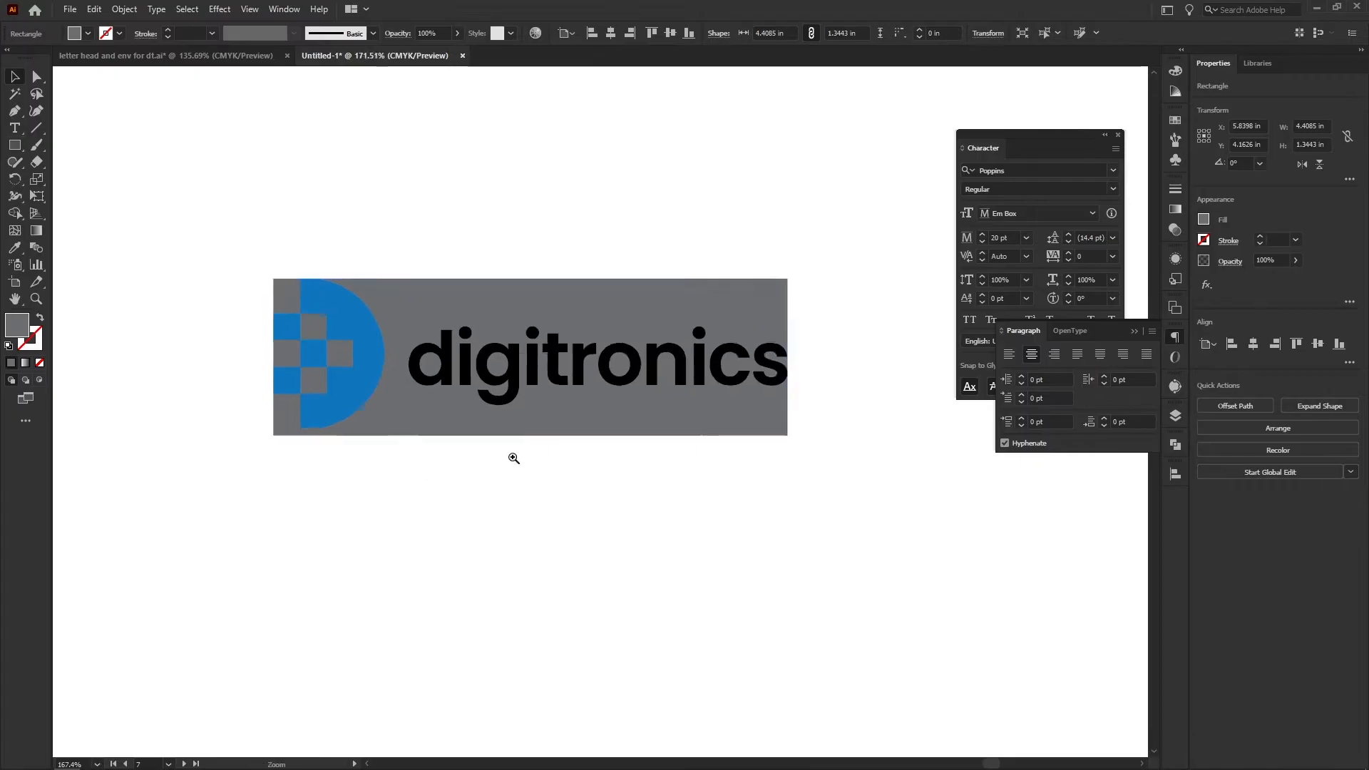
Reduce the backing rectangle's height to about 1.28 in so its lower edge meets the bottom of the logo icon
scroll(511, 458, "up", 1)
left_click_drag(536, 432, 533, 424)
left_click(498, 491)
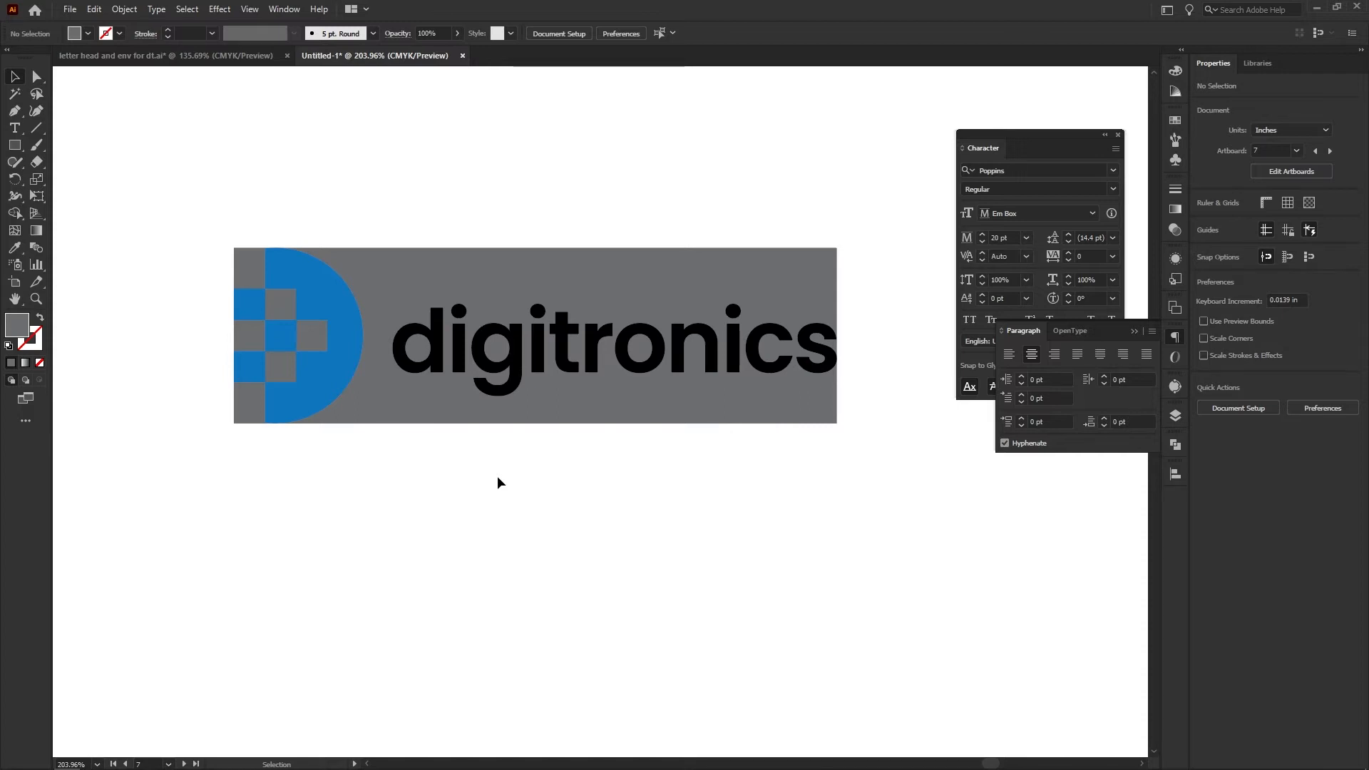
Fill the backing rectangle behind the logo with a very light grey
left_click(499, 286)
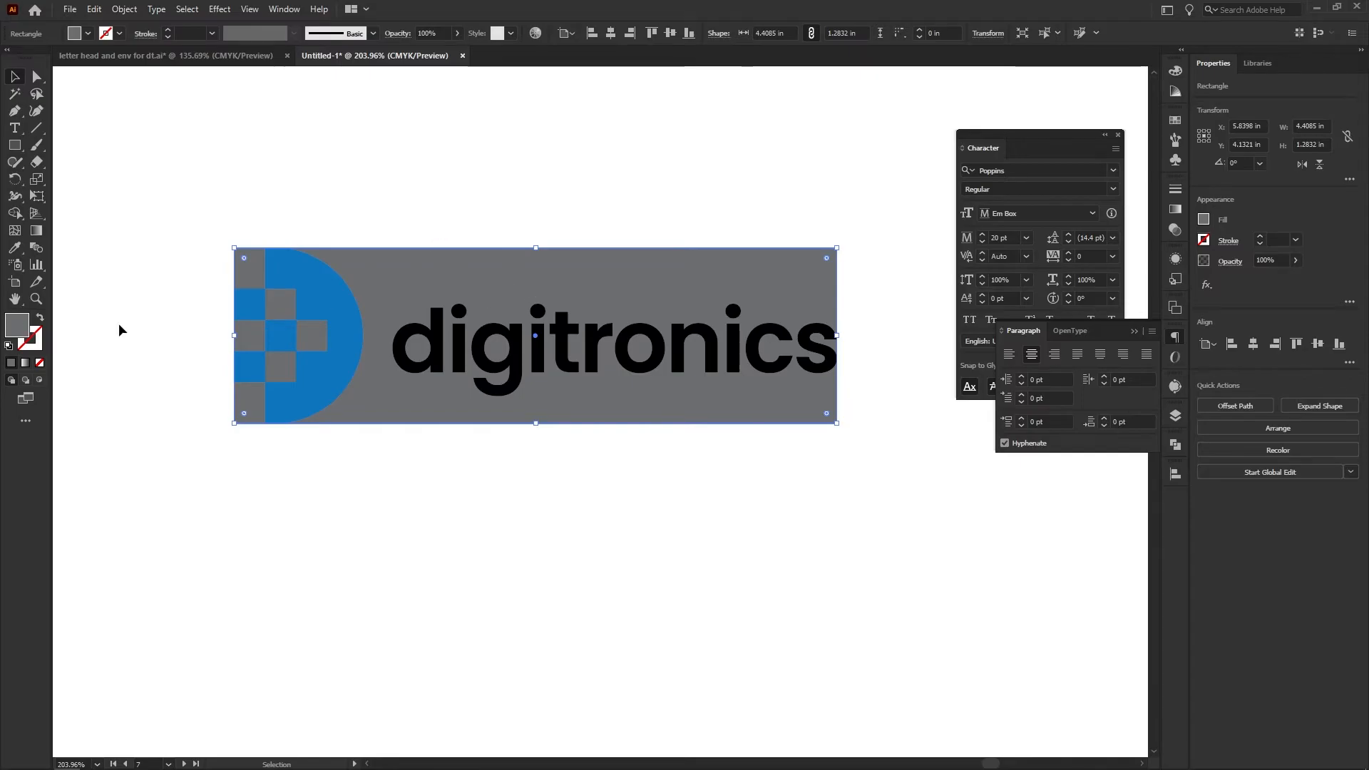
left_click(1204, 221)
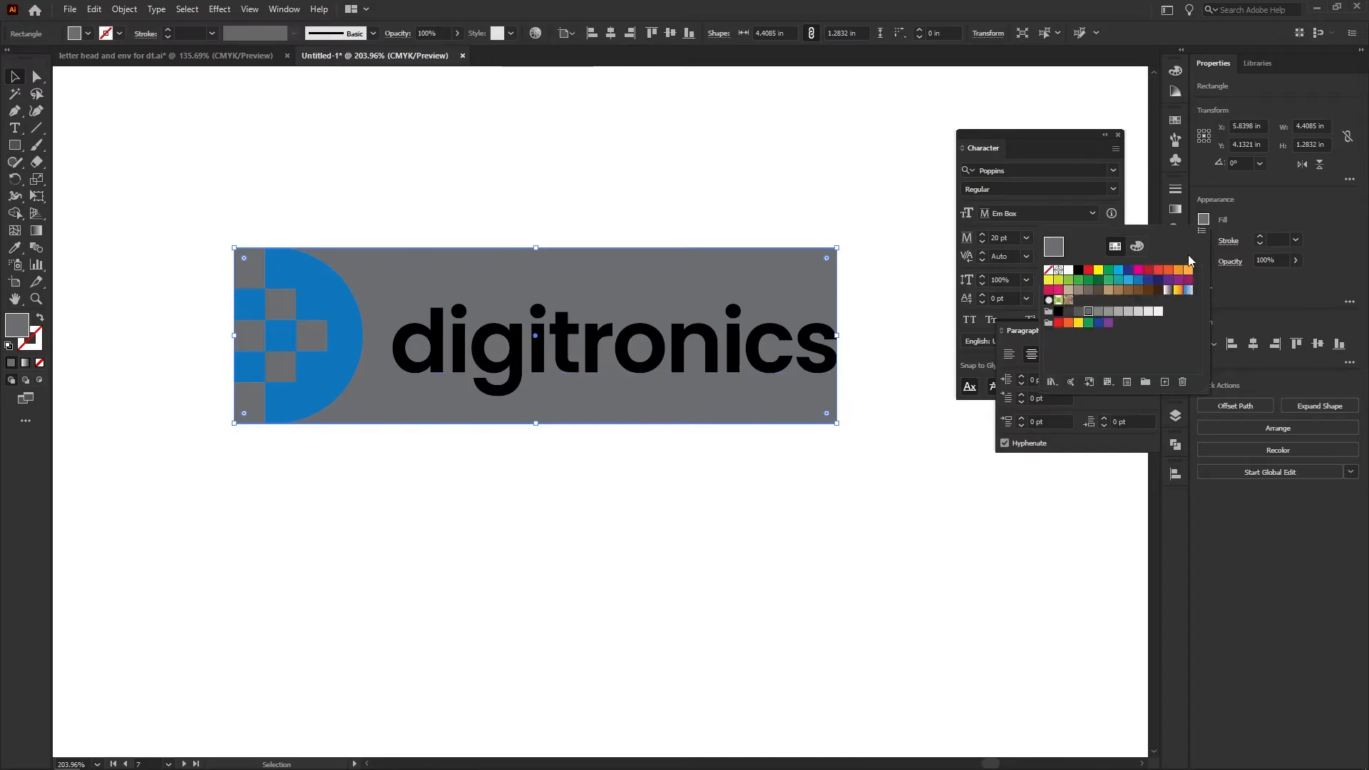
left_click(1158, 313)
left_click(745, 177)
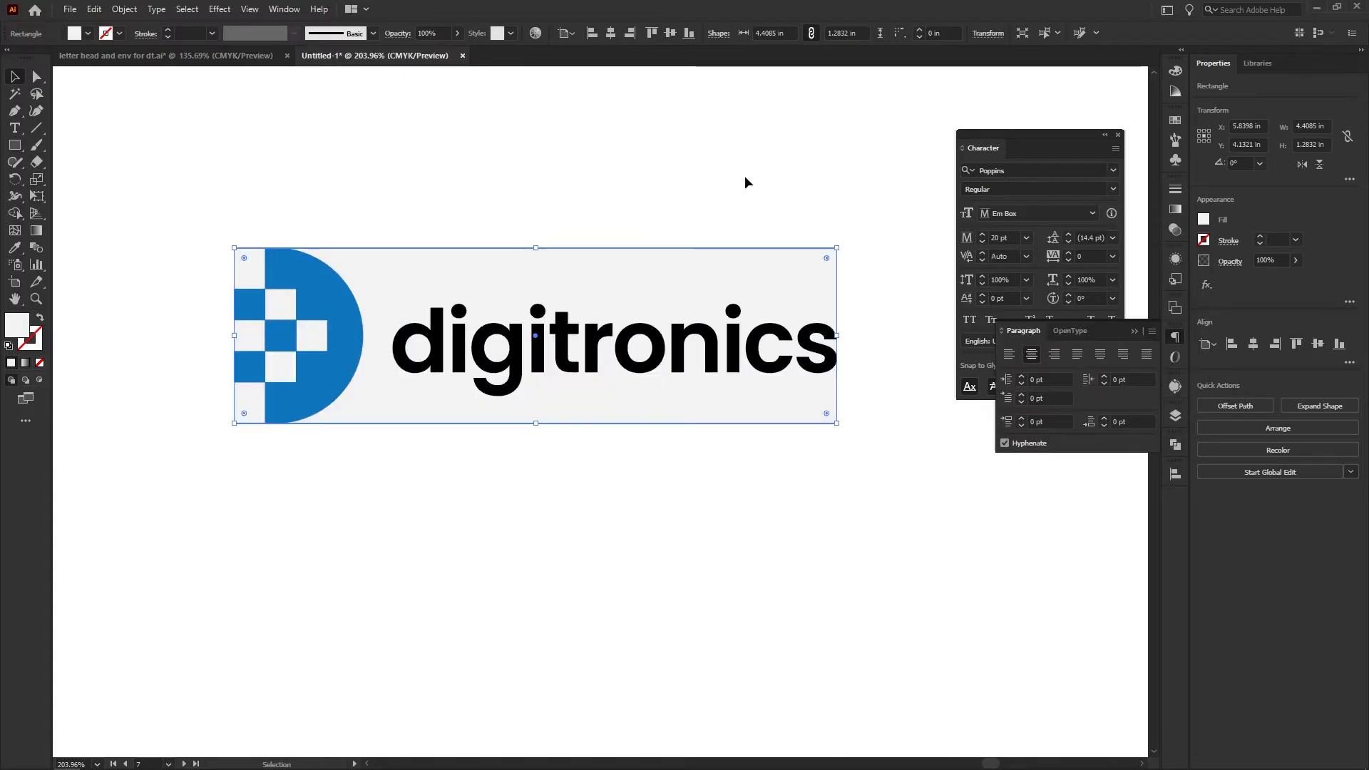
left_click(745, 177)
left_click_drag(778, 209, 696, 215)
left_click_drag(595, 464, 565, 535)
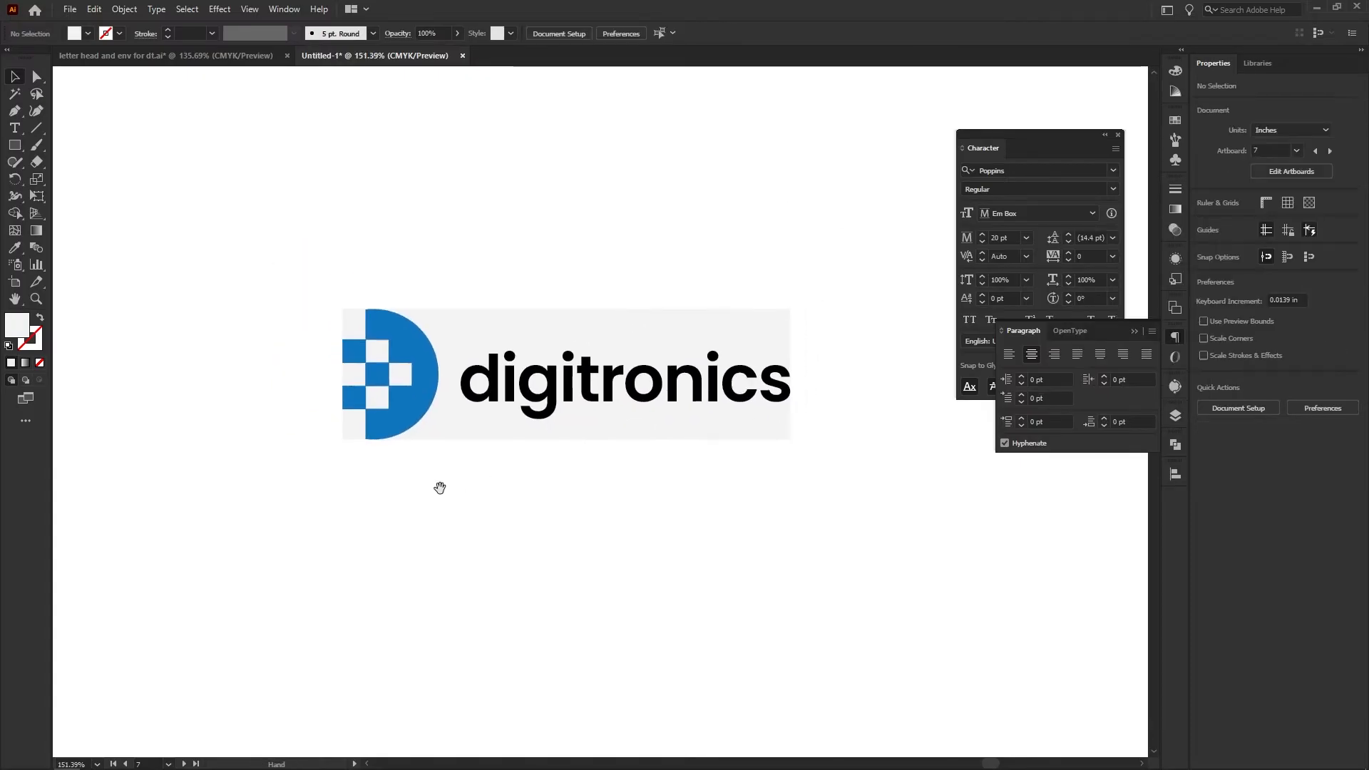
Draw a square about 32 px wide beside the upper-right corner of the light grey backing rectangle
left_click_drag(361, 360, 426, 370)
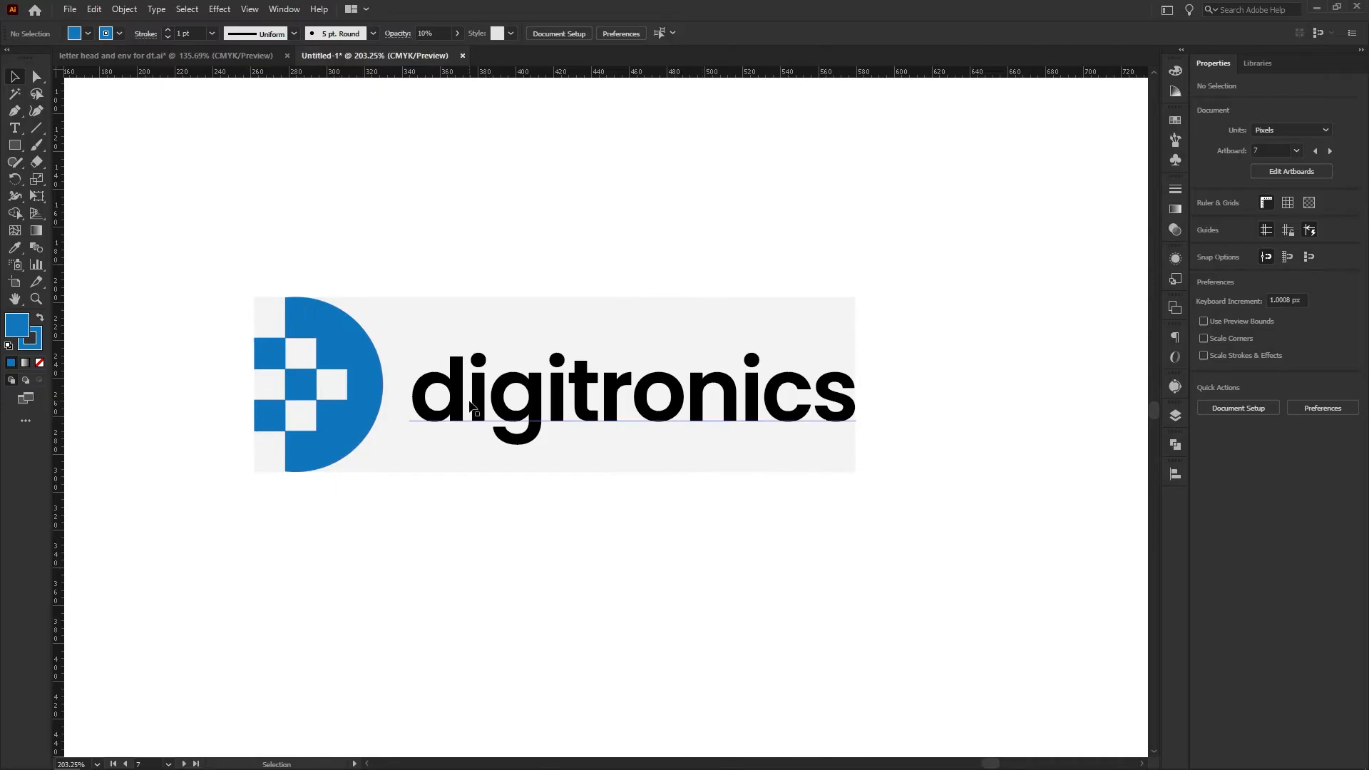
left_click(14, 145)
left_click_drag(854, 297, 917, 349)
key("v")
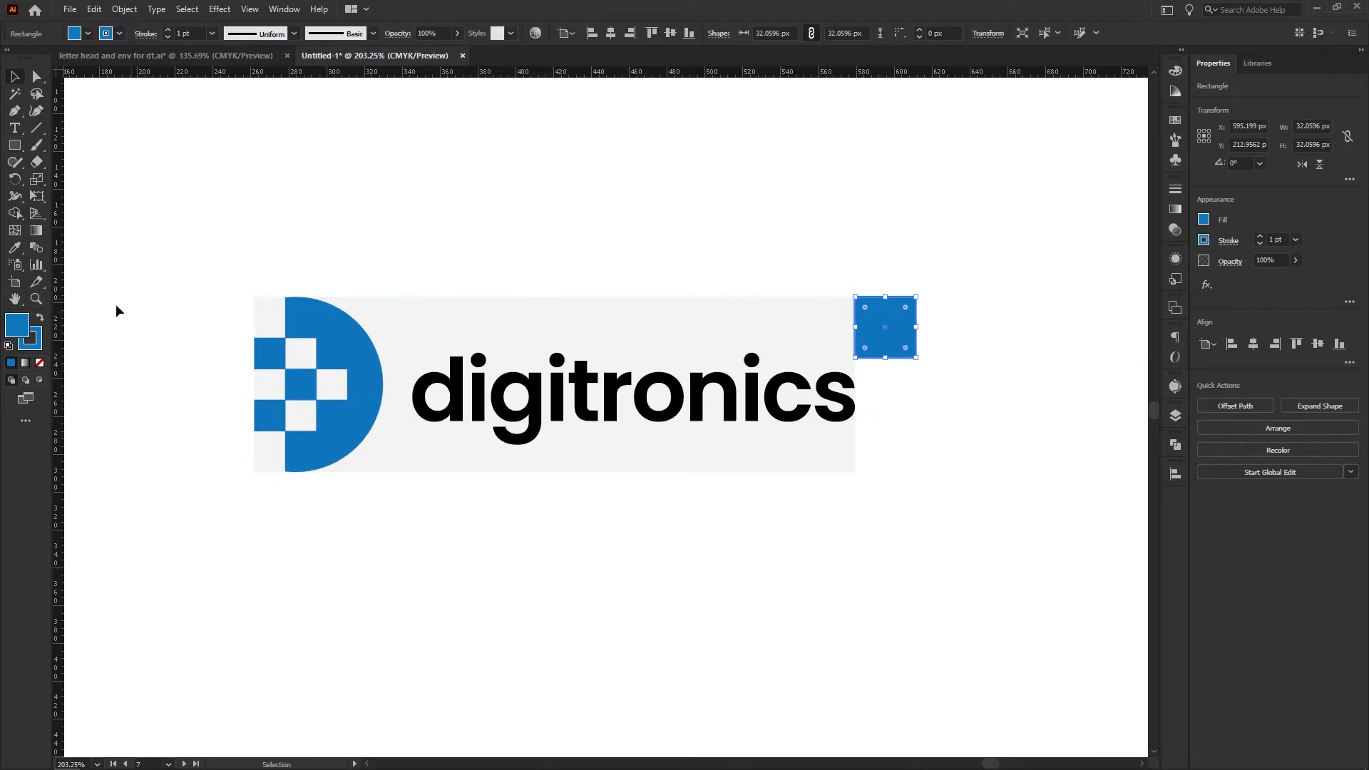
Remove the square's fill and give it a 1 pt grey stroke of 40% black
left_click(39, 362)
left_click(45, 317)
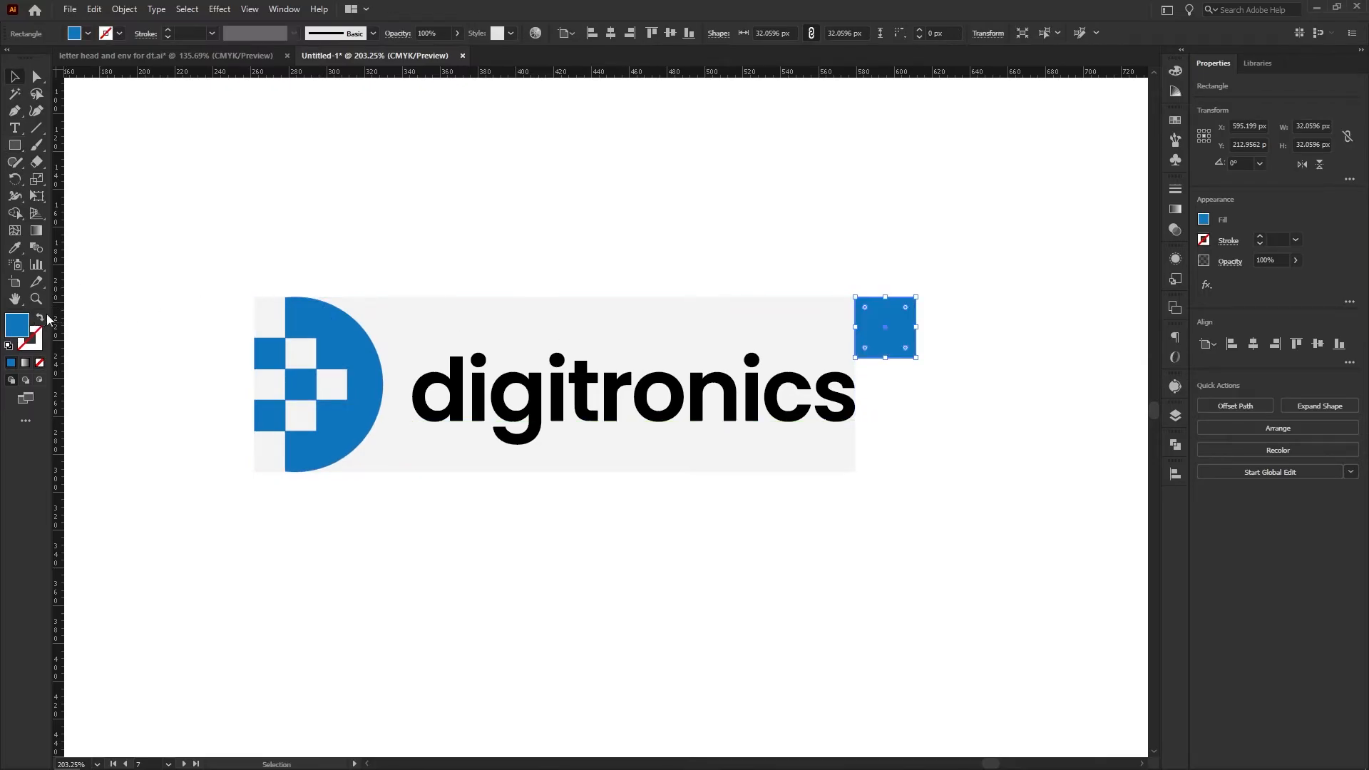
left_click(40, 318)
left_click(32, 341)
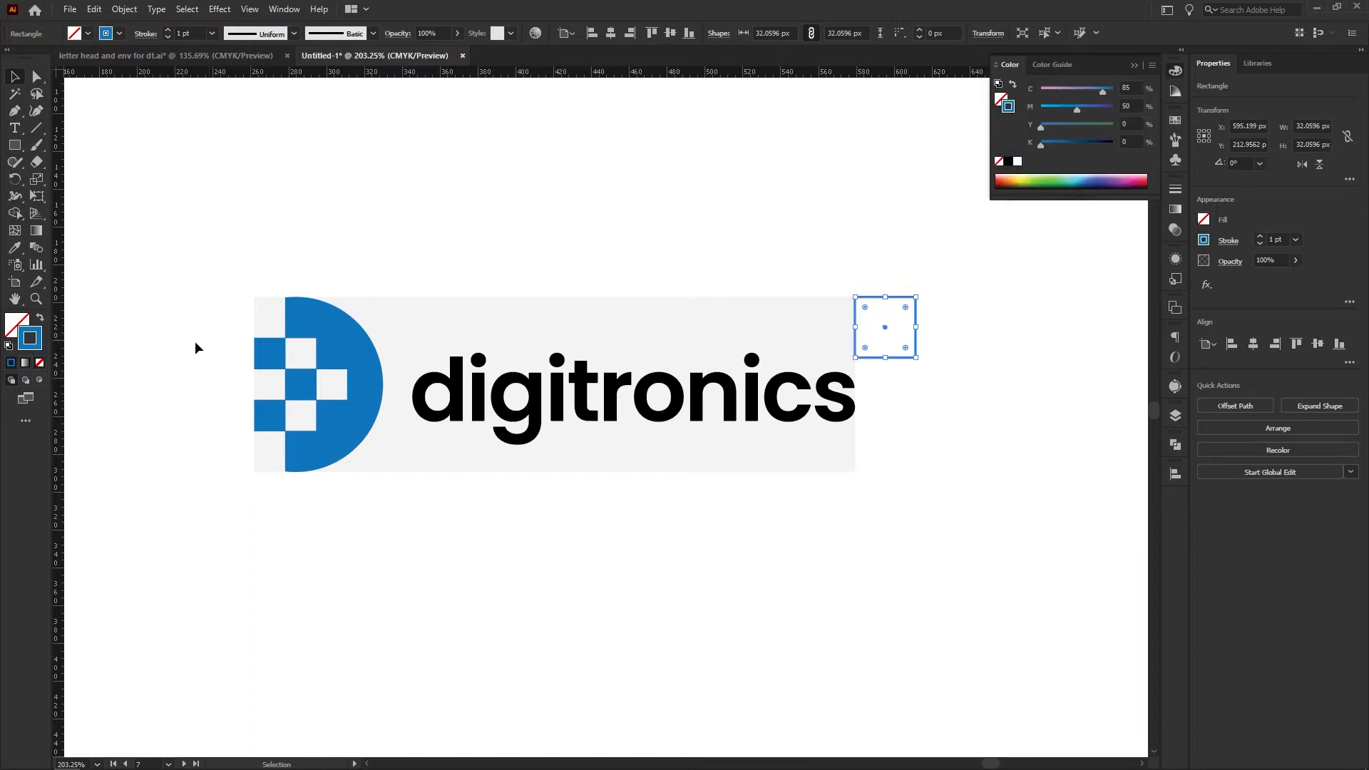
left_click(1204, 240)
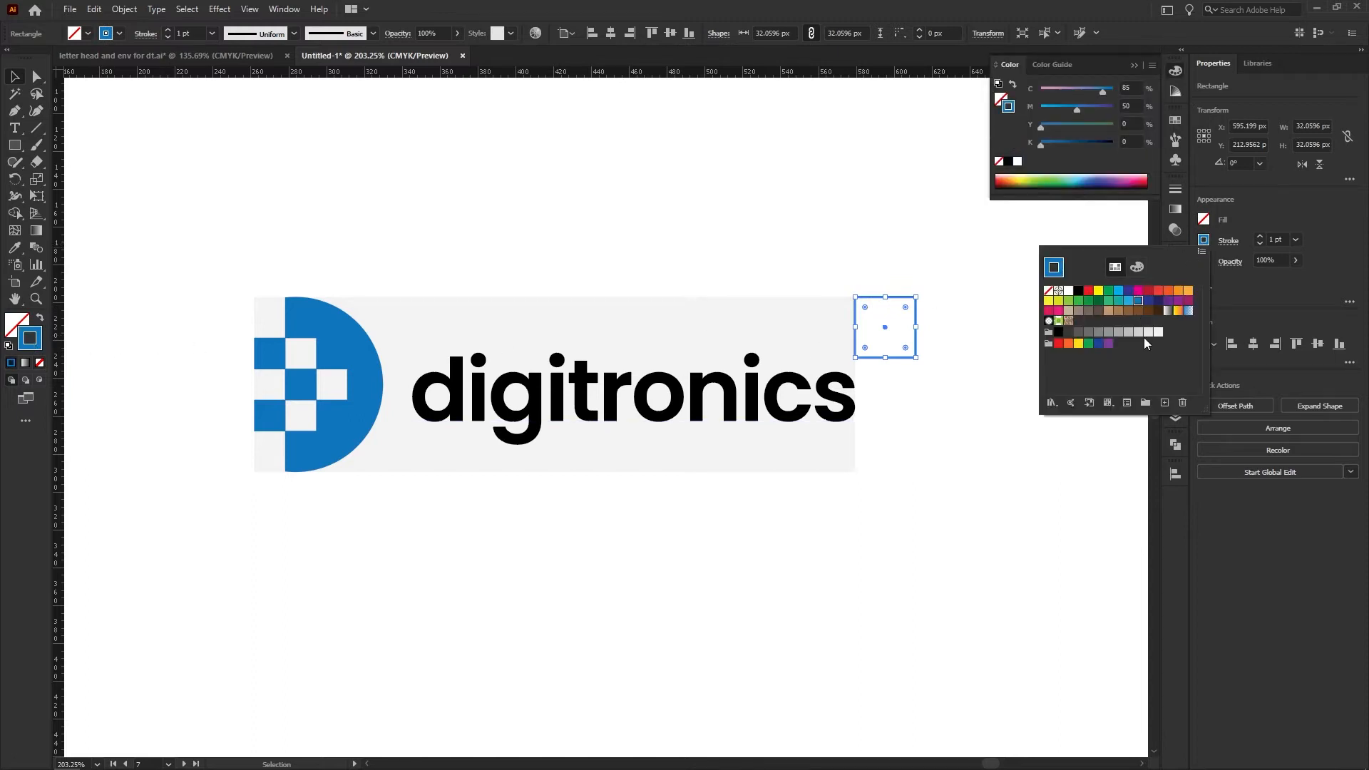
left_click(1119, 332)
left_click(917, 266)
Place the outlined square diagonally off the backing rectangle's upper-right corner and a copy of it off the lower-right corner
left_click_drag(917, 266, 826, 245)
left_click_drag(961, 372, 884, 370)
left_click_drag(774, 357, 821, 491)
left_click_drag(812, 325, 815, 278)
left_click(954, 314)
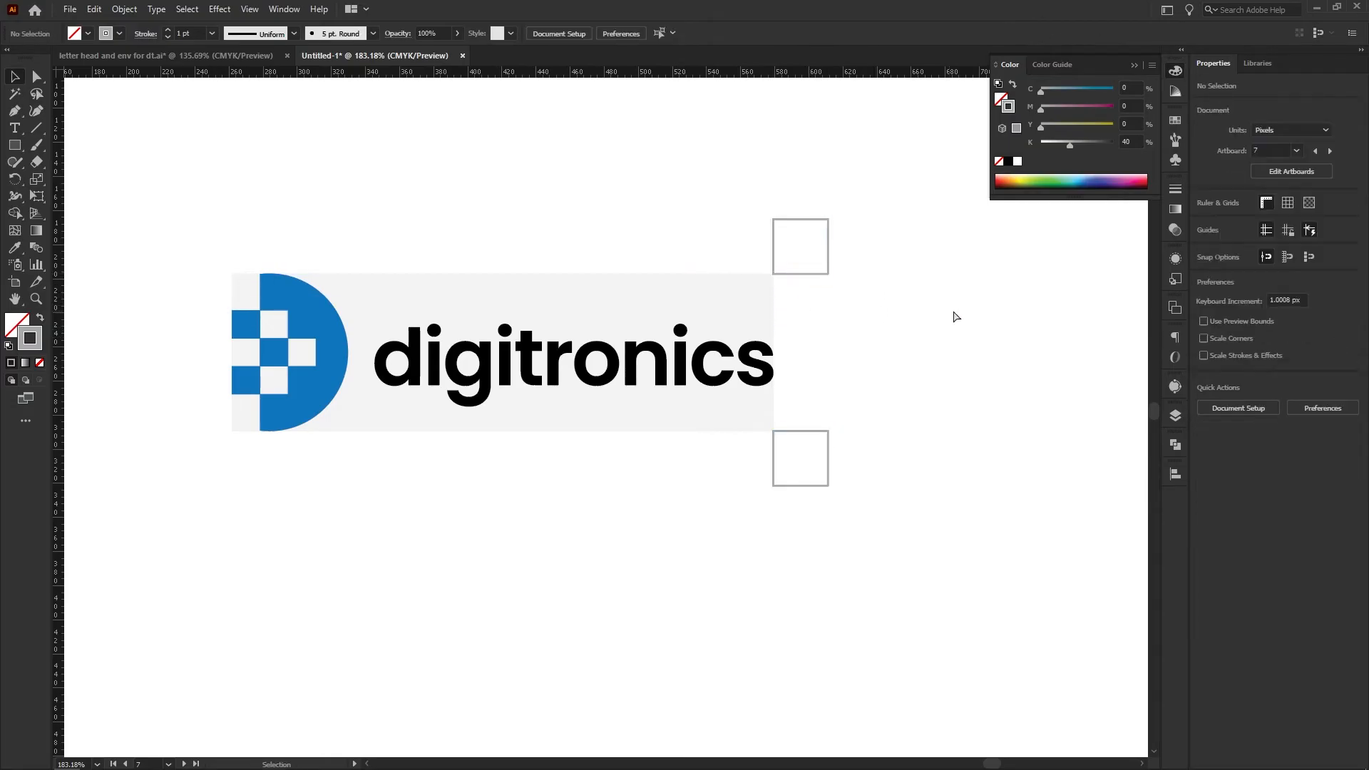
Copy the two right-hand squares to the matching outer corners on the left side of the backing rectangle
left_click_drag(927, 307, 833, 371)
left_click_drag(899, 235, 837, 241)
left_click_drag(845, 289, 439, 291)
left_click(715, 553)
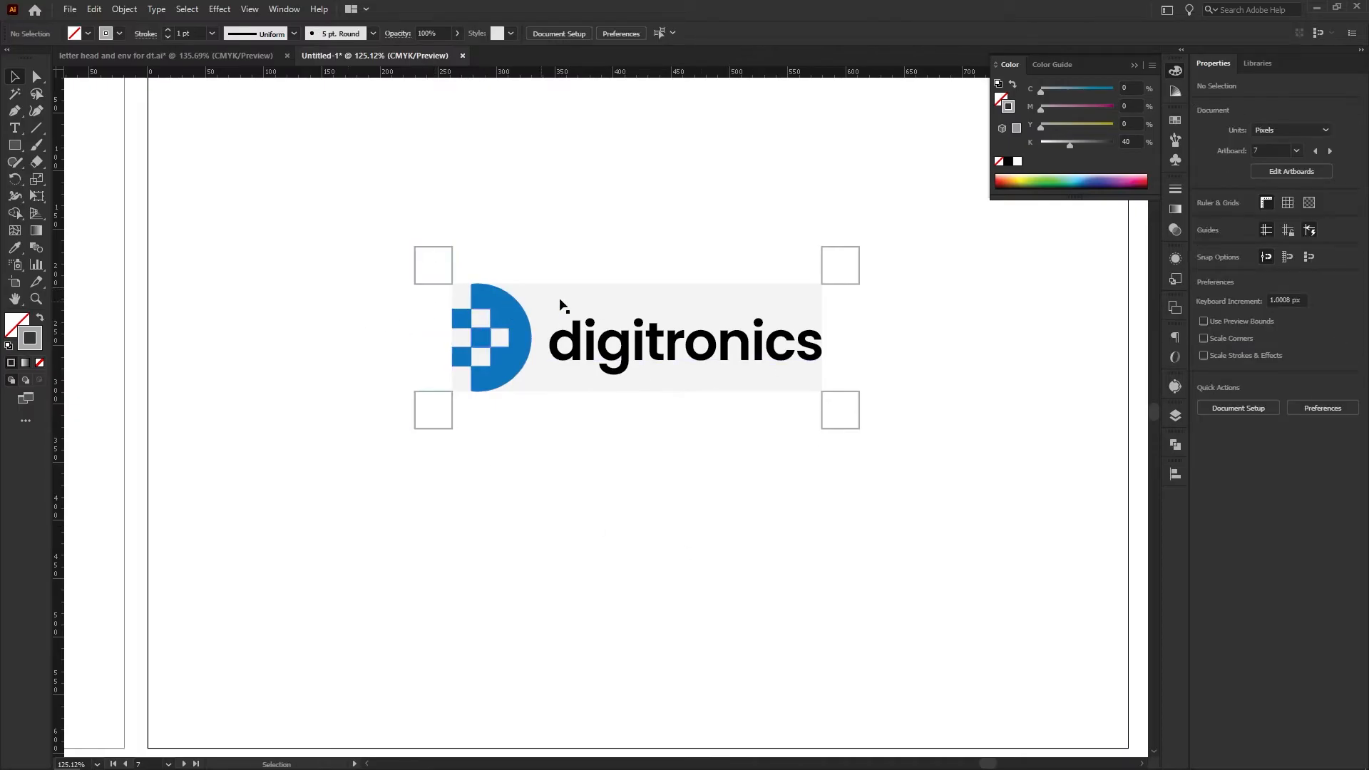
left_click_drag(854, 345, 429, 326)
left_click(516, 265)
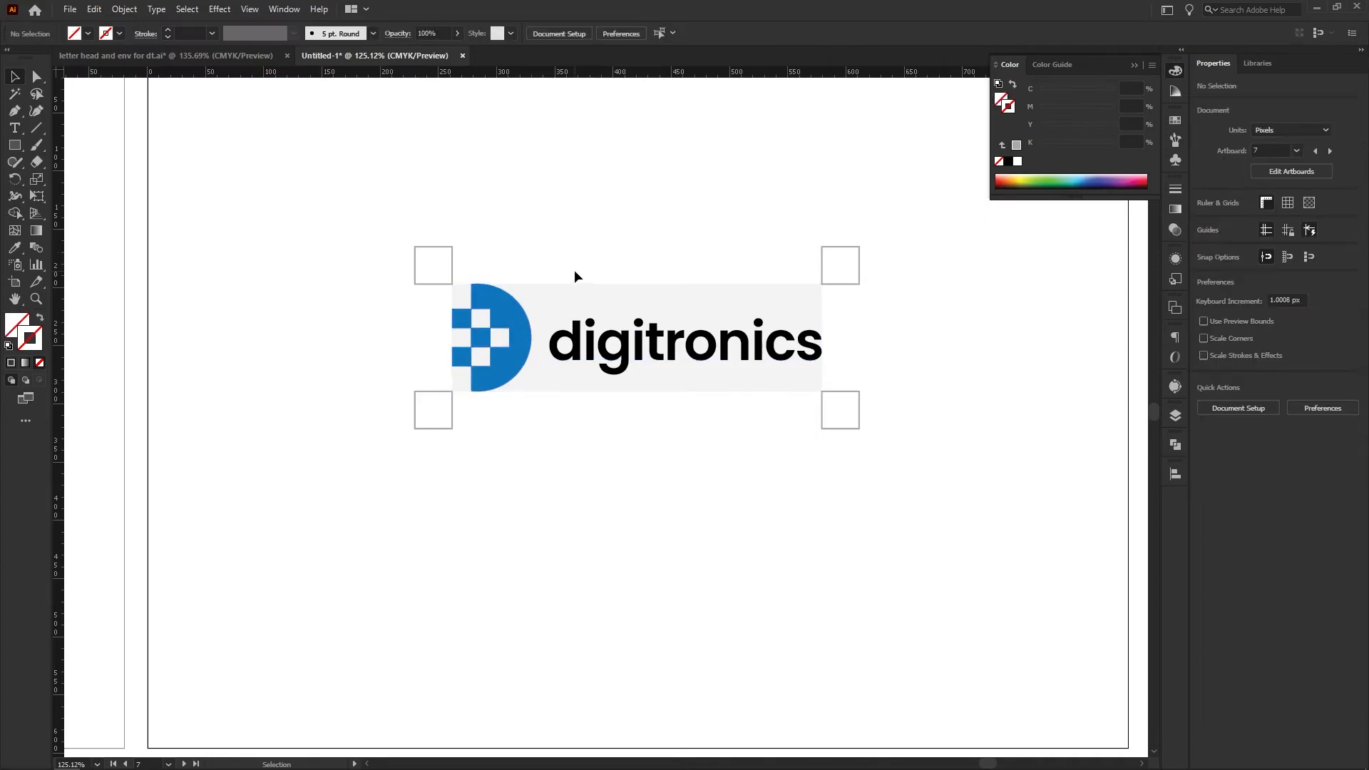
mouse_move(398, 236)
left_mouse_down()
mouse_move(621, 388)
mouse_move(939, 499)
mouse_move(400, 238)
mouse_move(350, 230)
left_mouse_up()
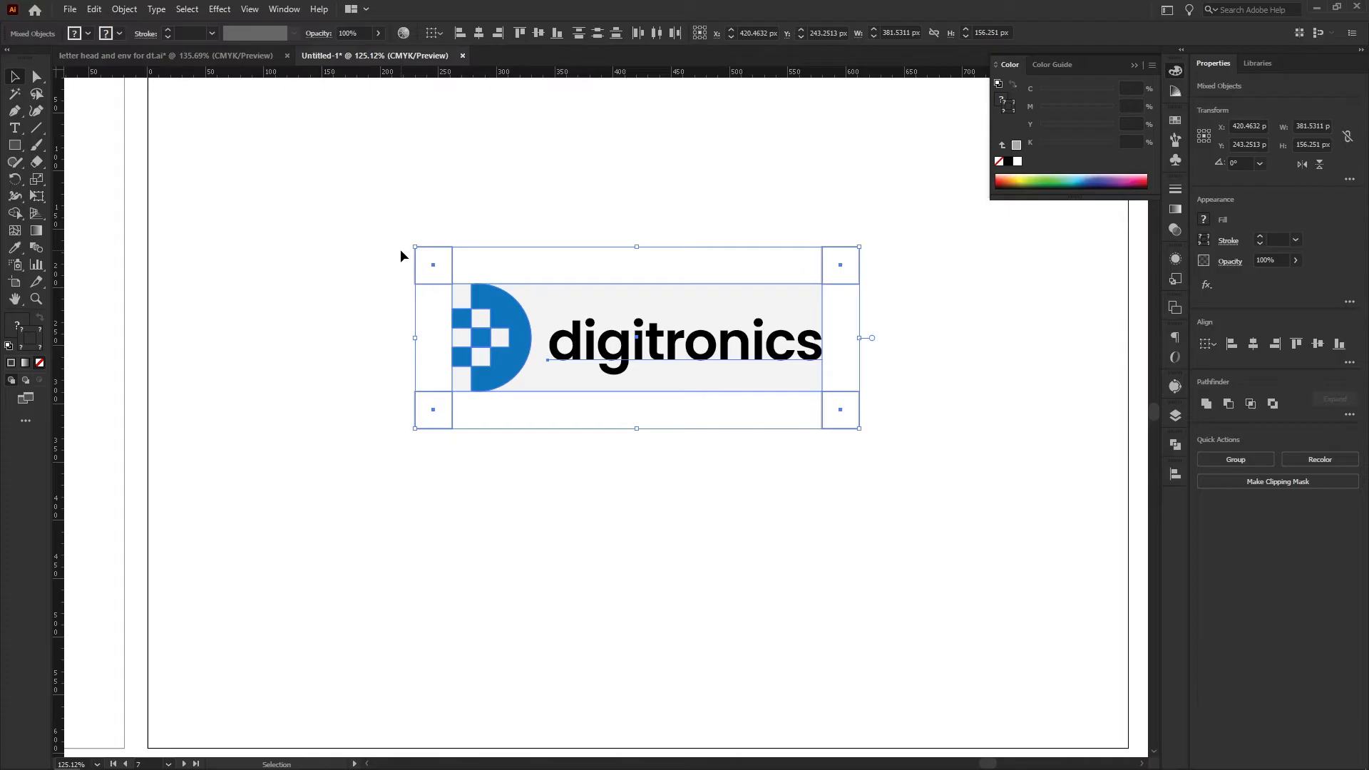
left_click(554, 240)
left_click_drag(808, 241, 905, 269)
left_click(855, 288)
left_click(609, 276)
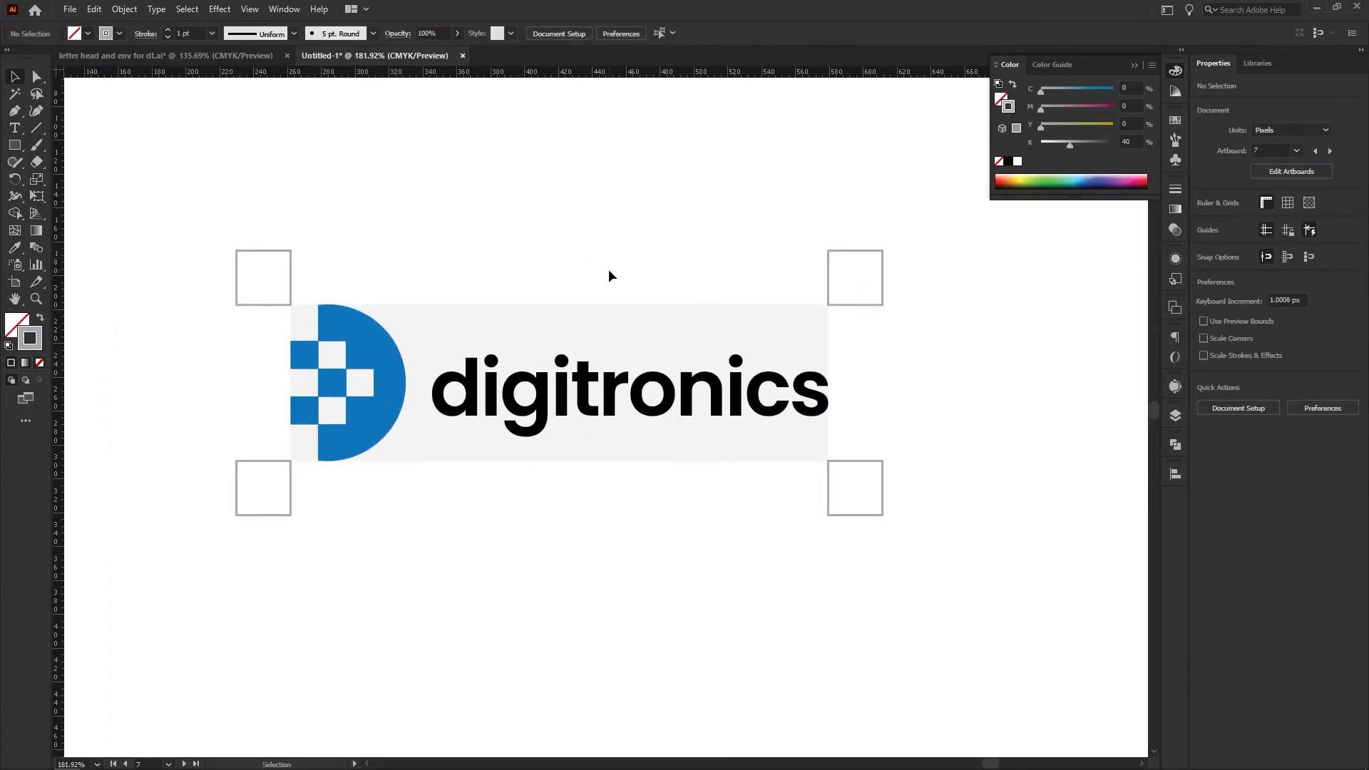
Stretch a copy of the upper-right square leftwards into a strip about 382 px by 32 px above the logo, spanning both upper corner squares
left_click_drag(678, 266, 708, 250)
left_click(901, 277)
key("v")
left_click_drag(826, 279, 236, 292)
left_click(199, 339)
Add matching outlined strips along the left, lower and right sides of the logo, each spanning between the corner squares
key("a")
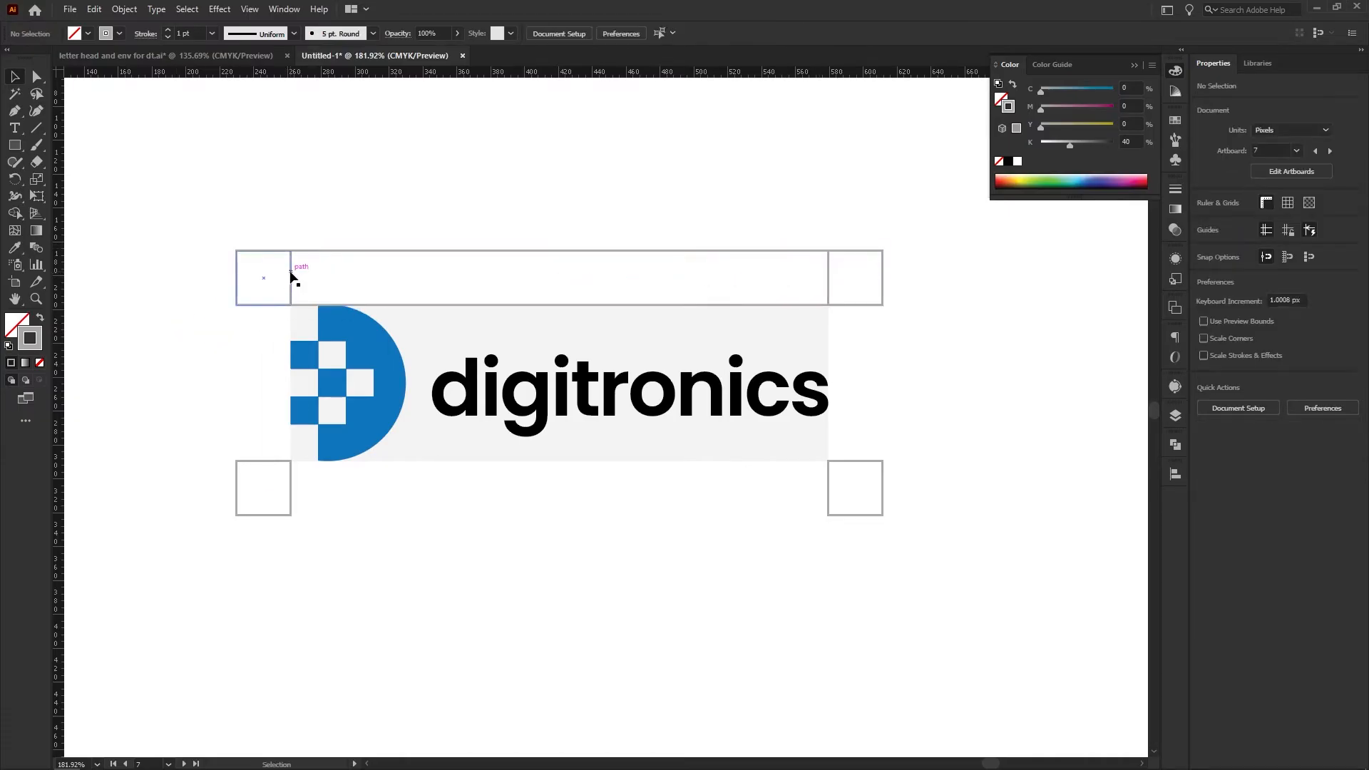
left_click(292, 270)
key("v")
left_click_drag(263, 305, 861, 251)
left_click(291, 502)
left_click(841, 488)
left_click(564, 255)
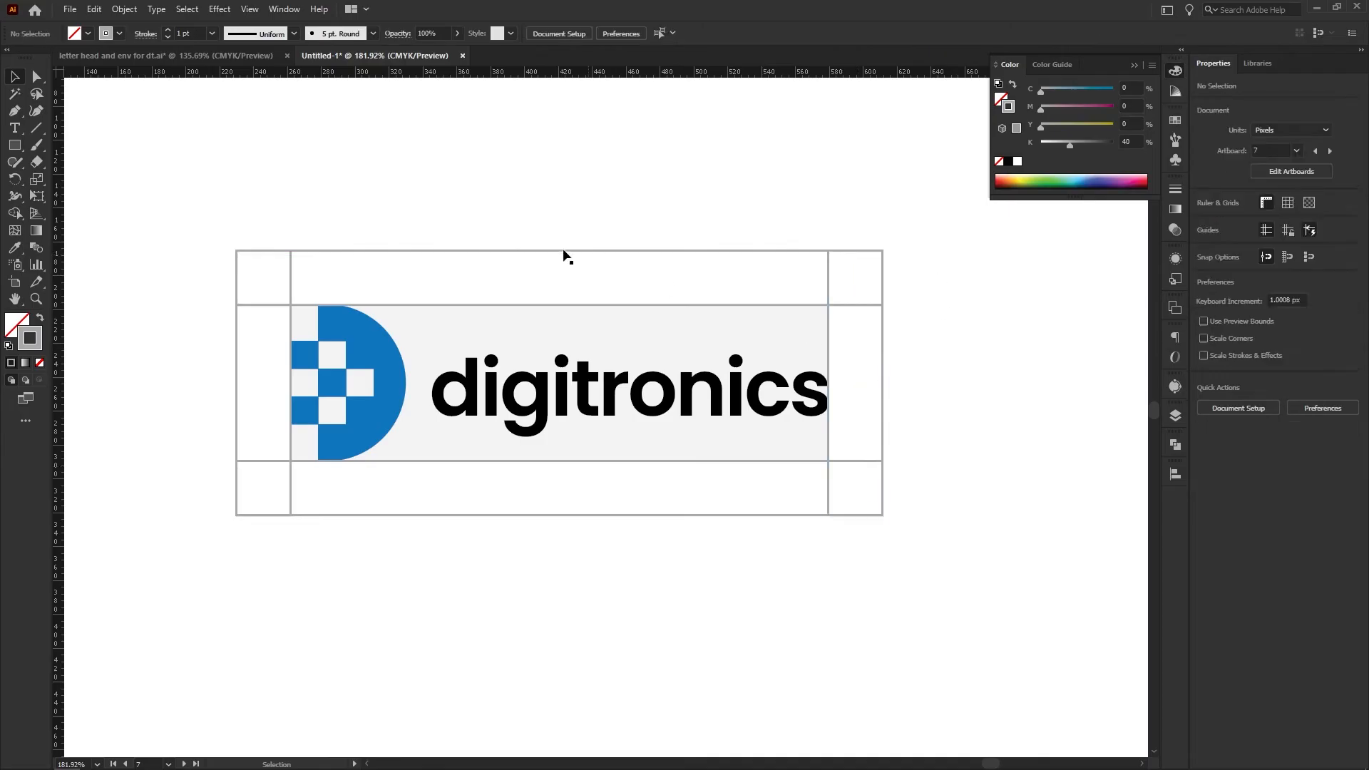
Give the strip above the logo the backing rectangle's light grey fill without stroke, and send it to the back
left_click(492, 252)
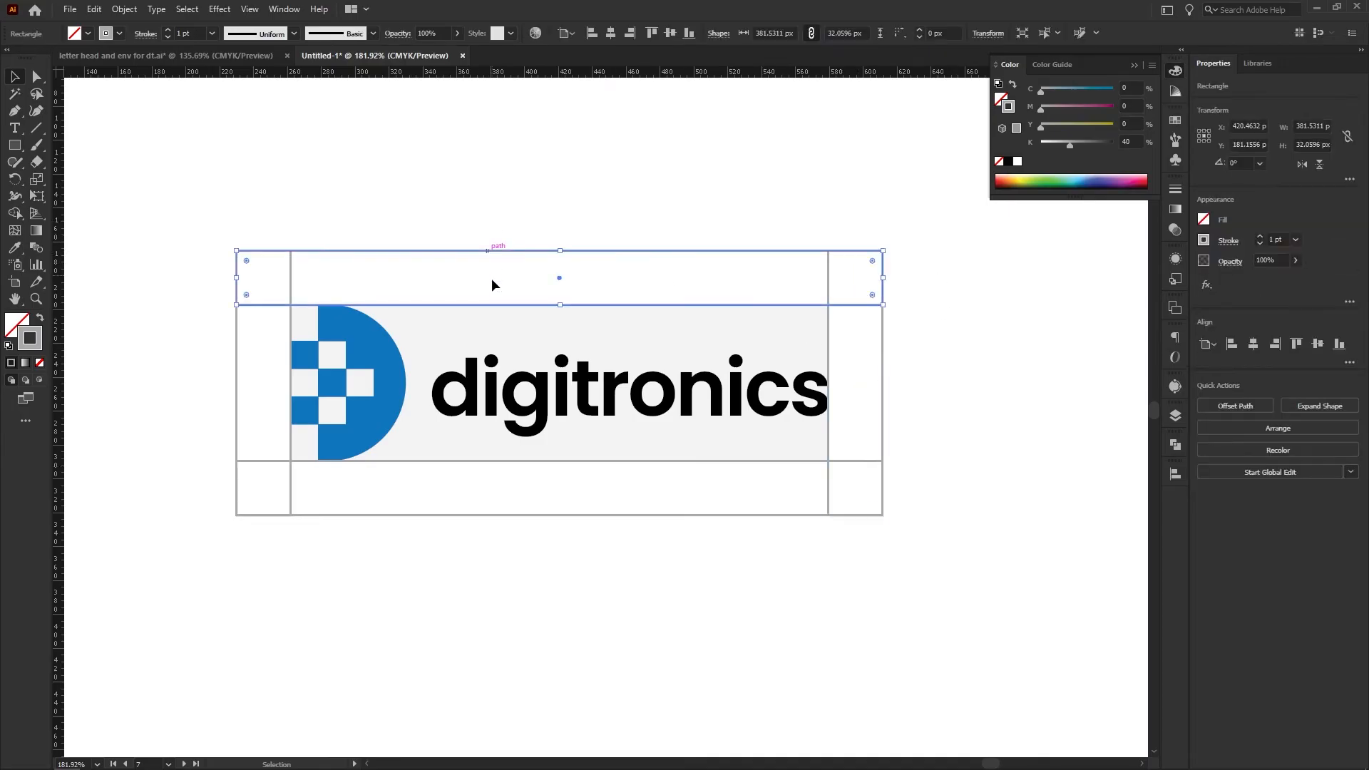
key("i")
left_click(449, 315)
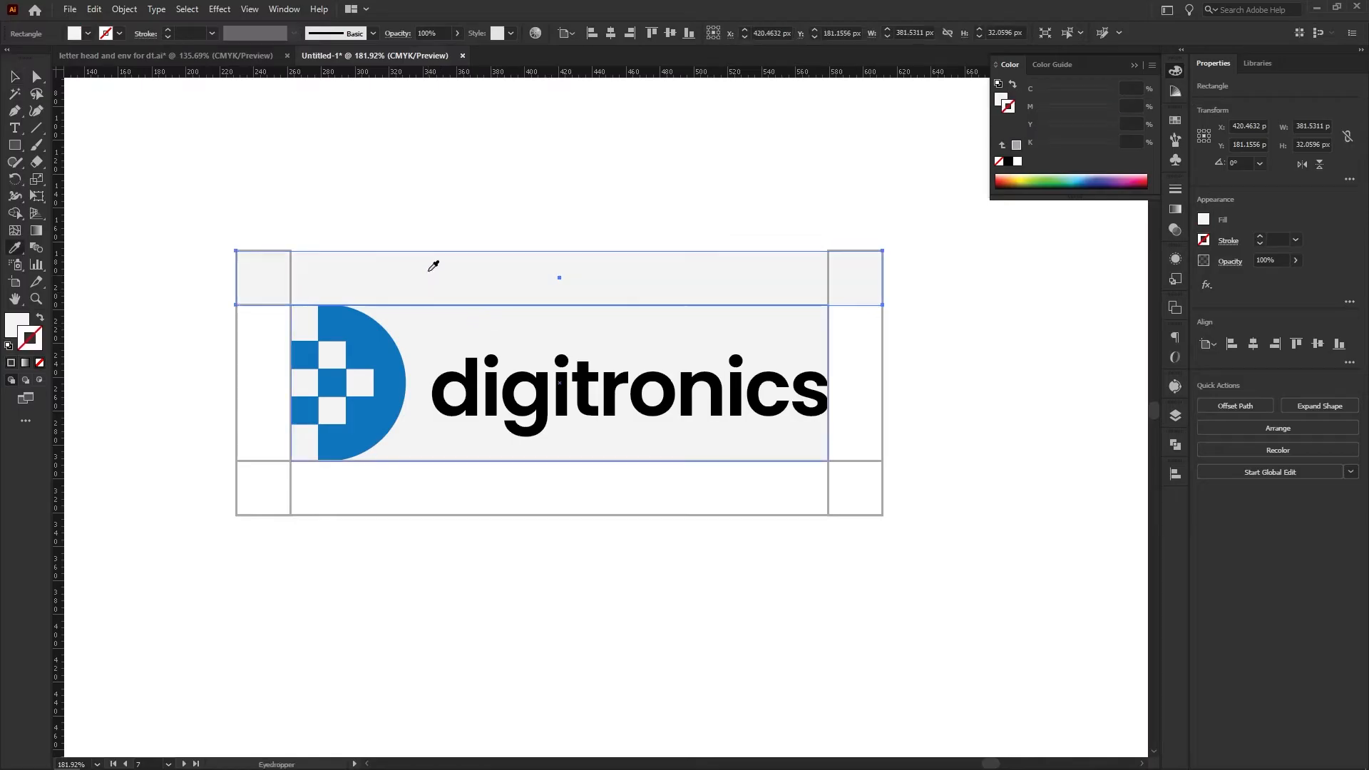
key("v")
left_click(411, 218)
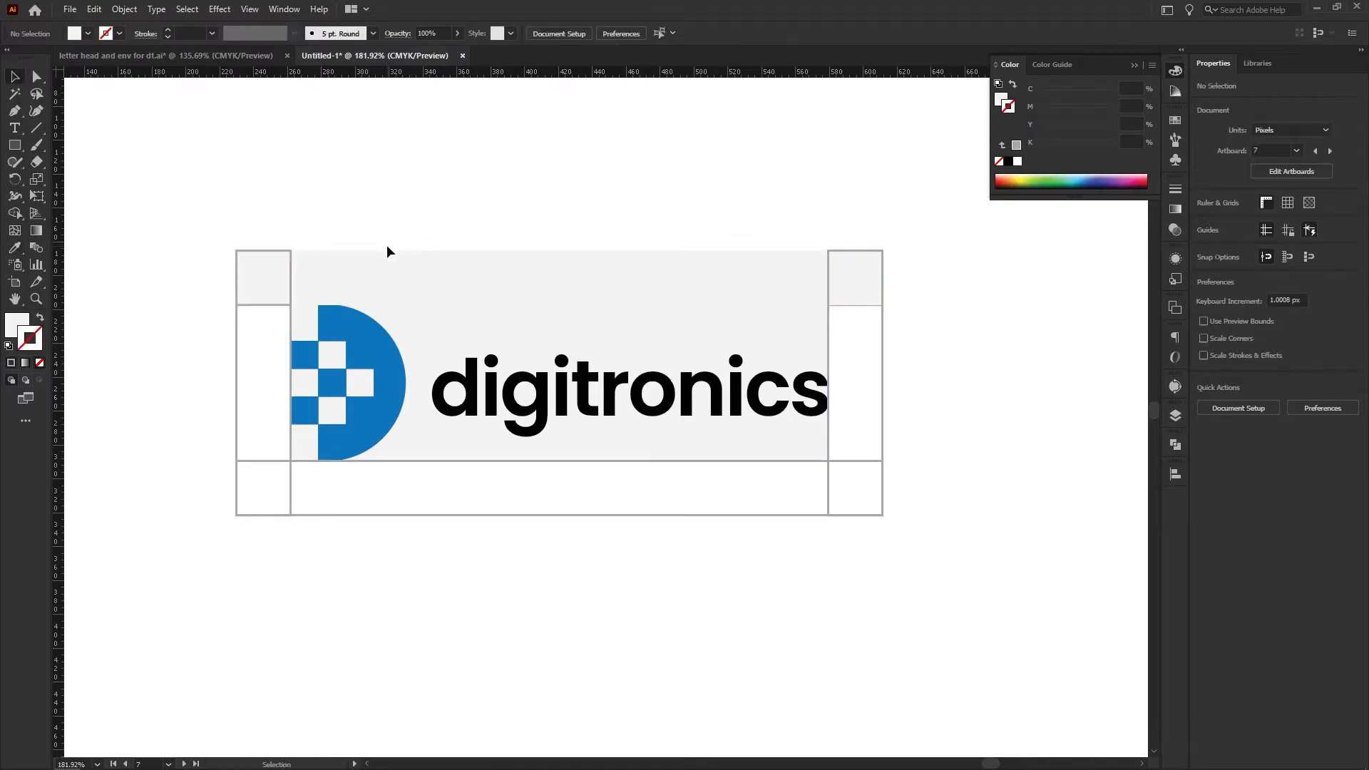
left_click(381, 268)
key("ctrl+shift+[")
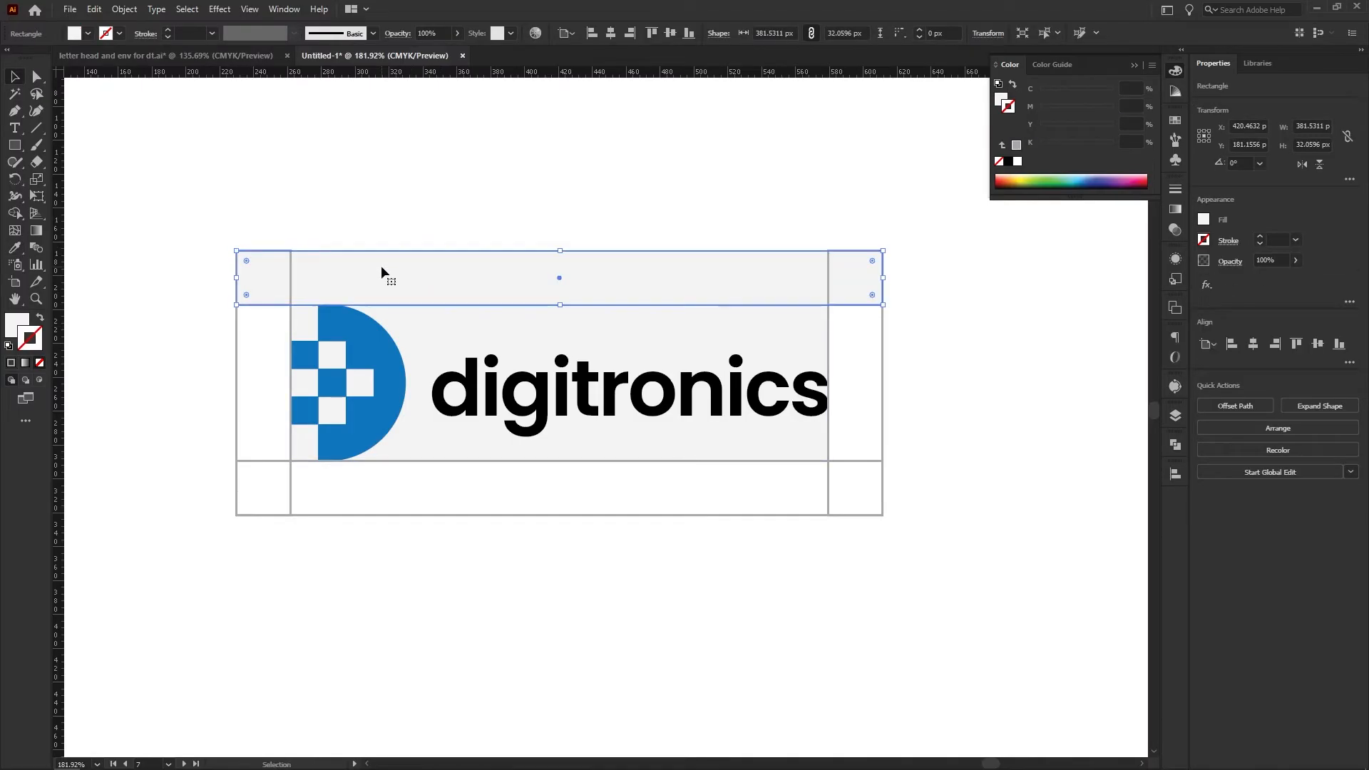
Apply the backing rectangle's light grey, strokeless appearance to the vertical strip left of the logo
left_click(245, 392)
key("i")
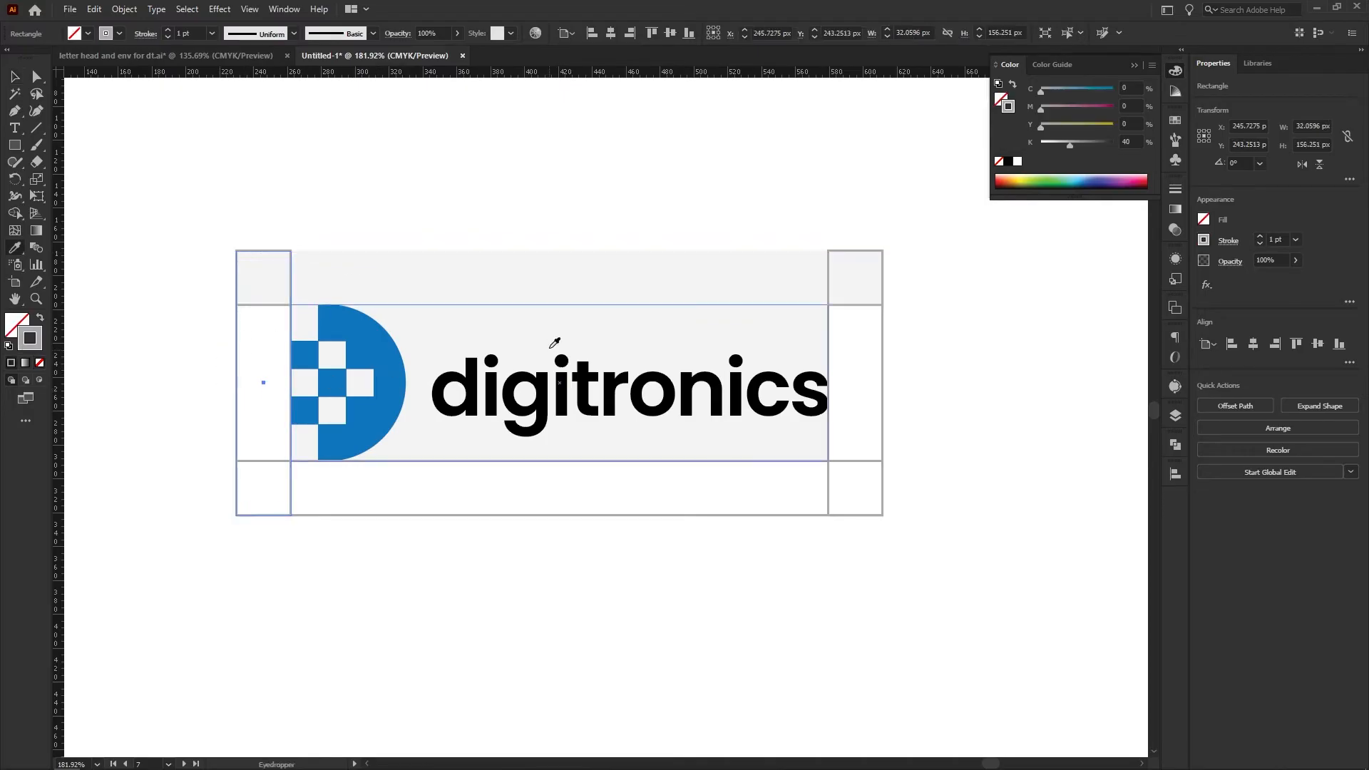
left_click(451, 365)
key("v")
left_click(404, 532)
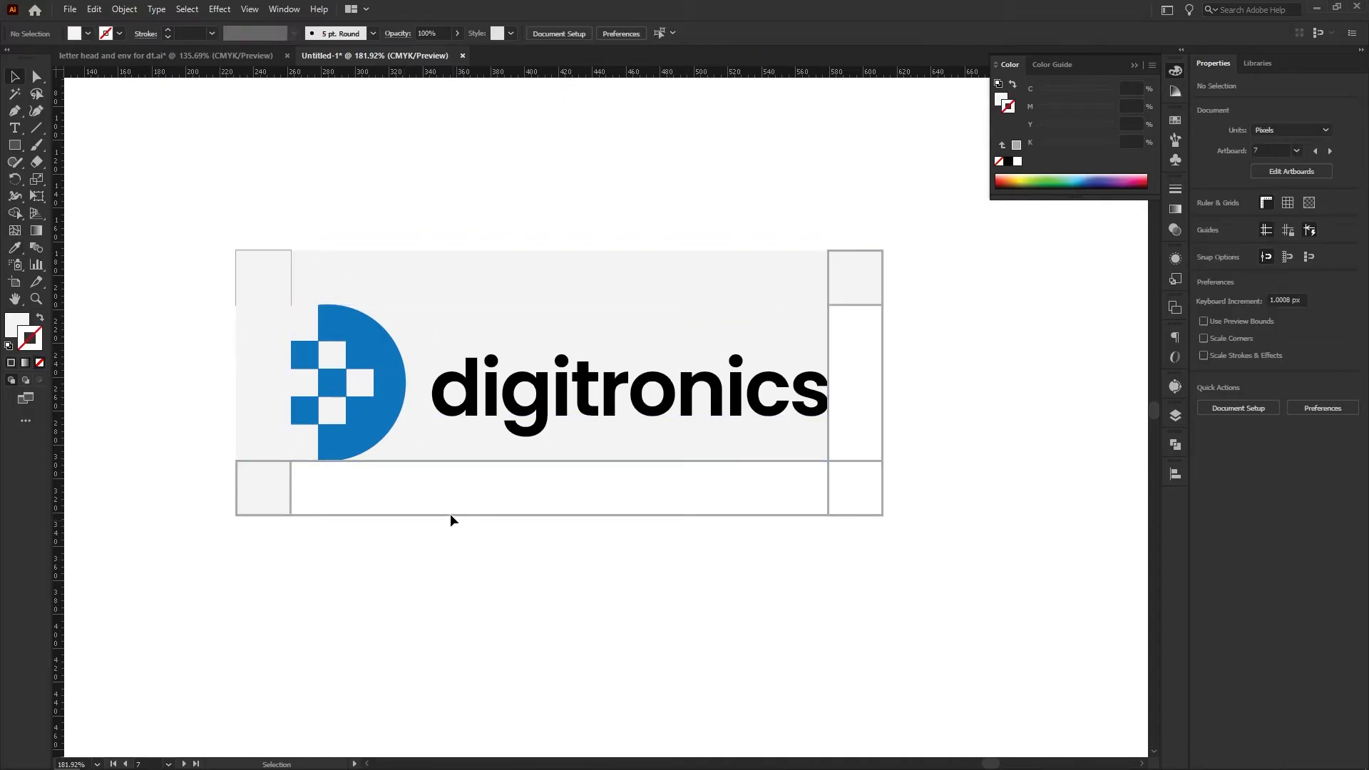
Apply the backing rectangle's light grey, strokeless appearance to the strip below the logo and the vertical strip right of it
left_click(419, 503)
key("i")
left_click(455, 336)
key("v")
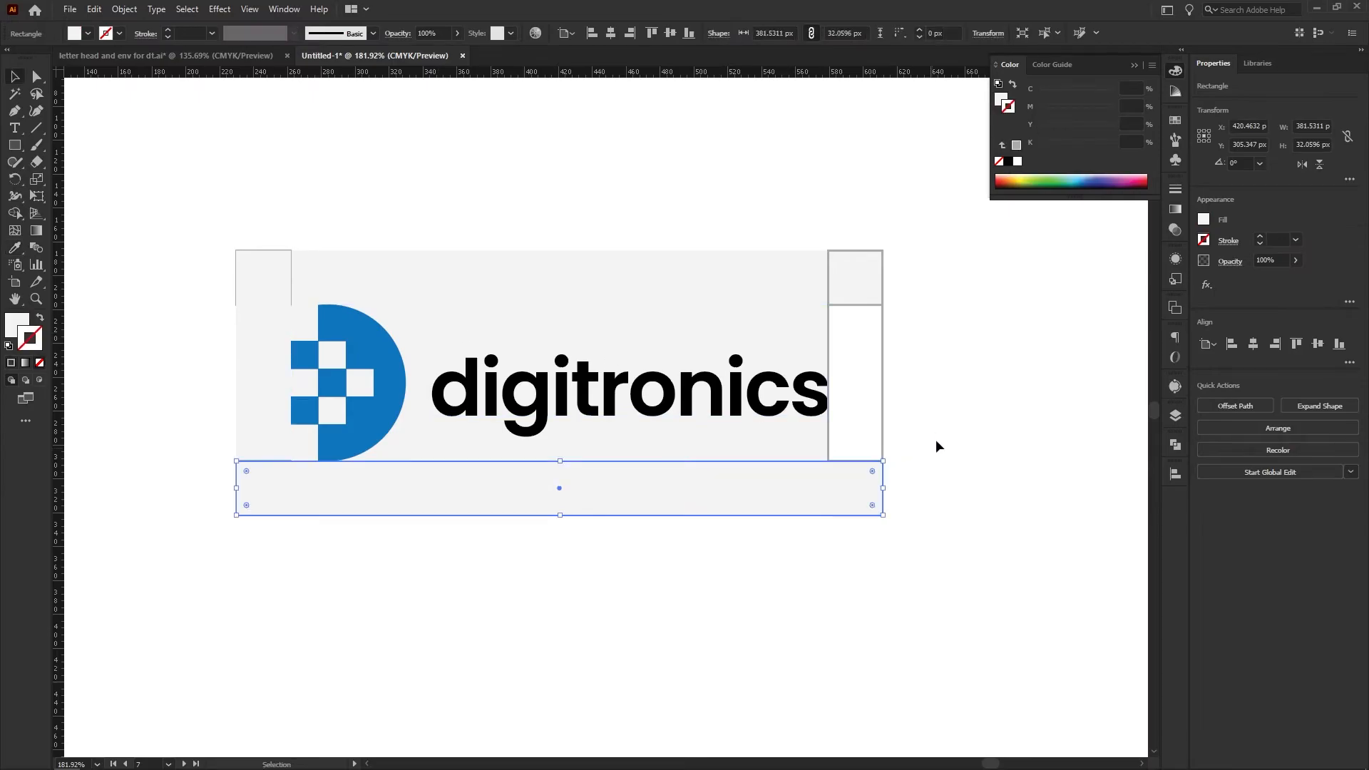
left_click(870, 357)
key("i")
left_click(742, 327)
key("v")
Send all the grey rectangles behind the corner squares, and delete the one directly behind the logo
key("ctrl+a")
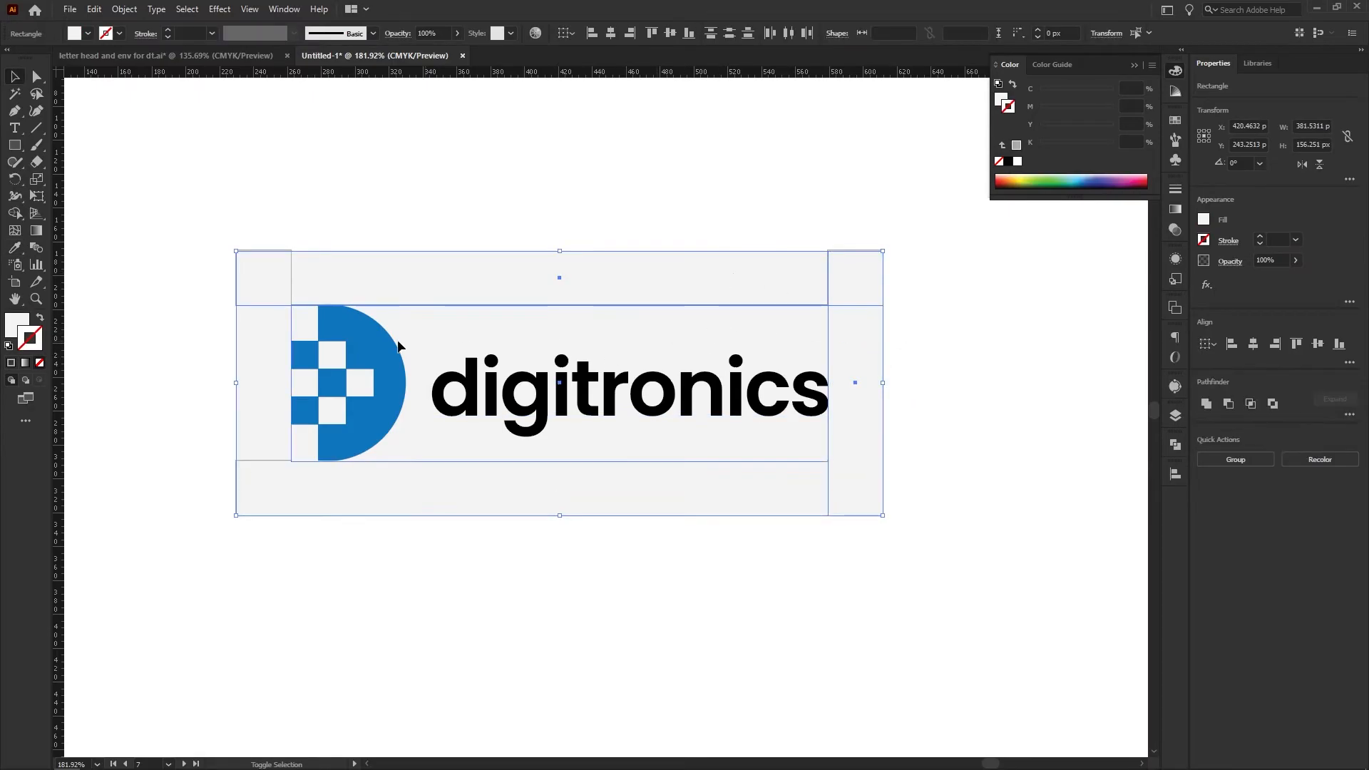
right_click(465, 191)
mouse_move(542, 414)
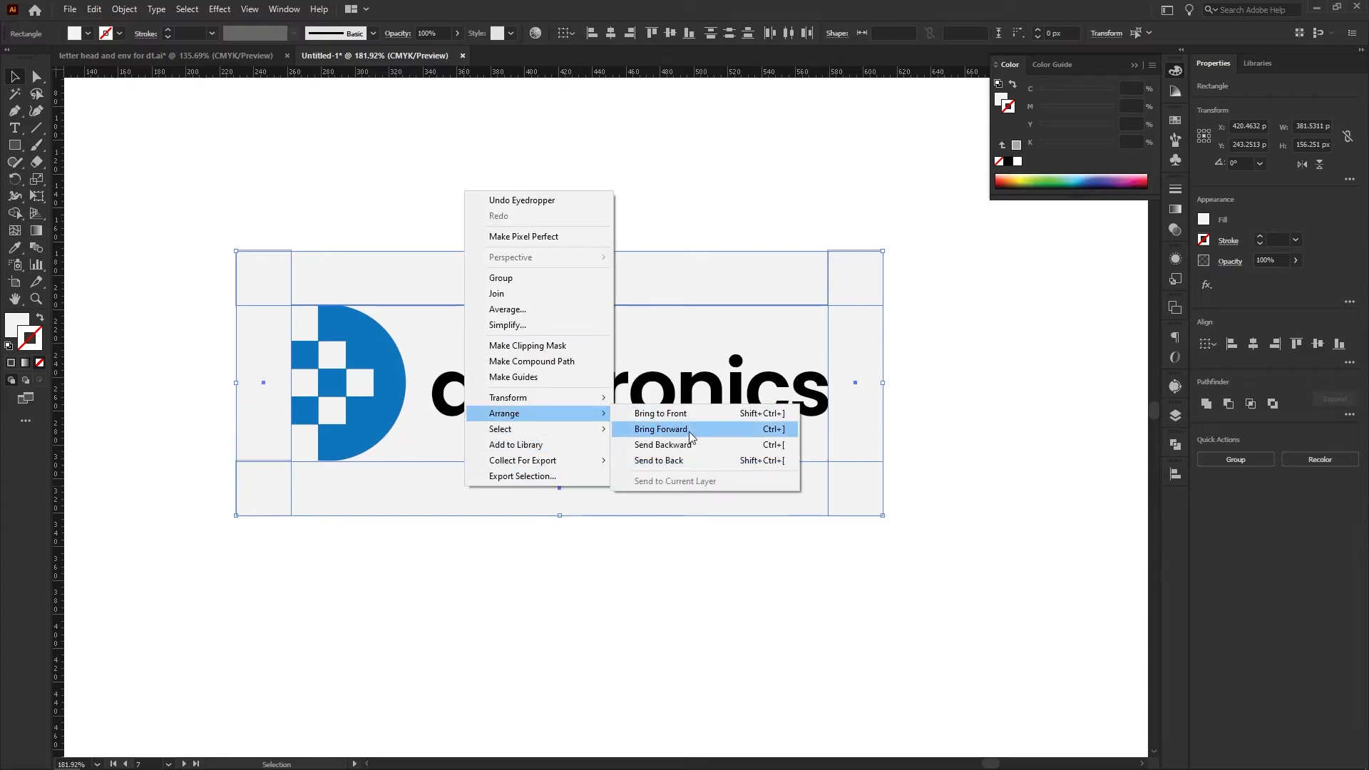
left_click(709, 462)
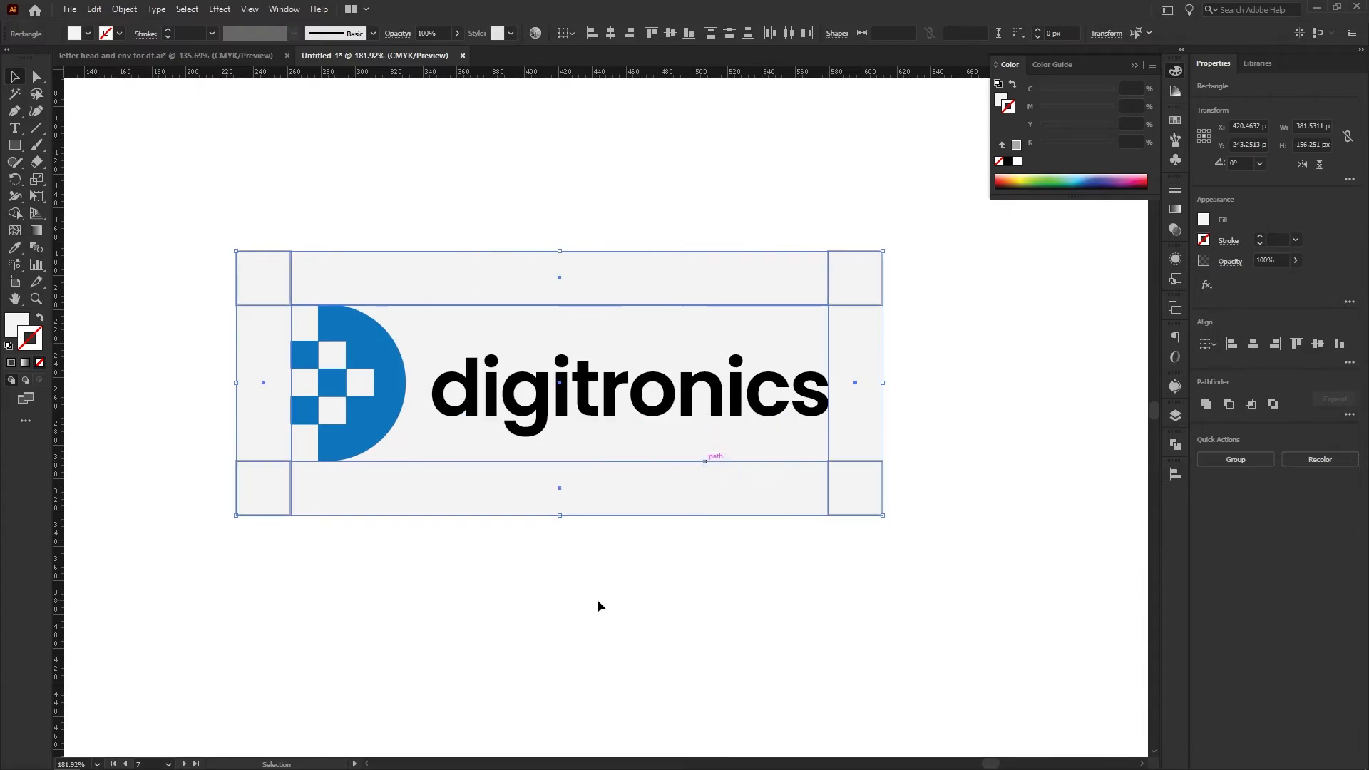
left_click(876, 603)
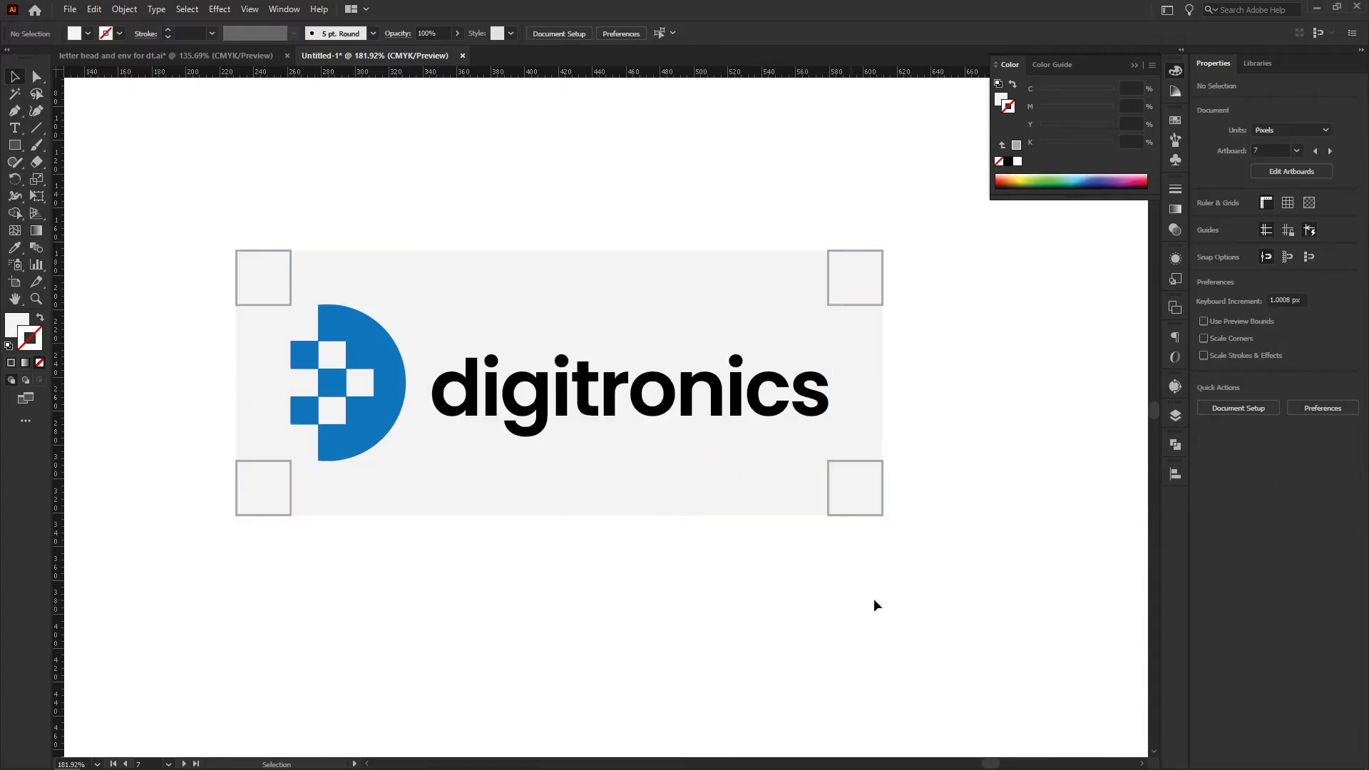
left_click(629, 336)
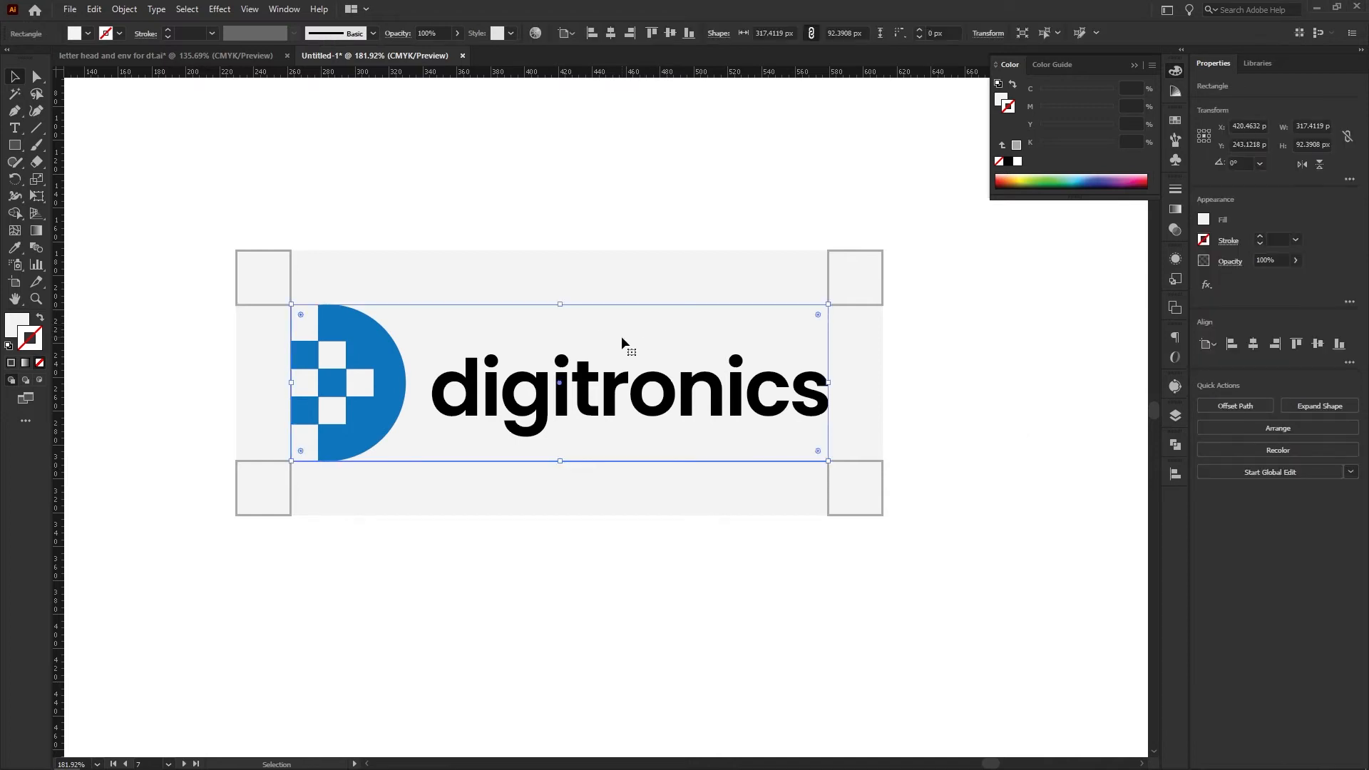
key("ctrl+shift+a")
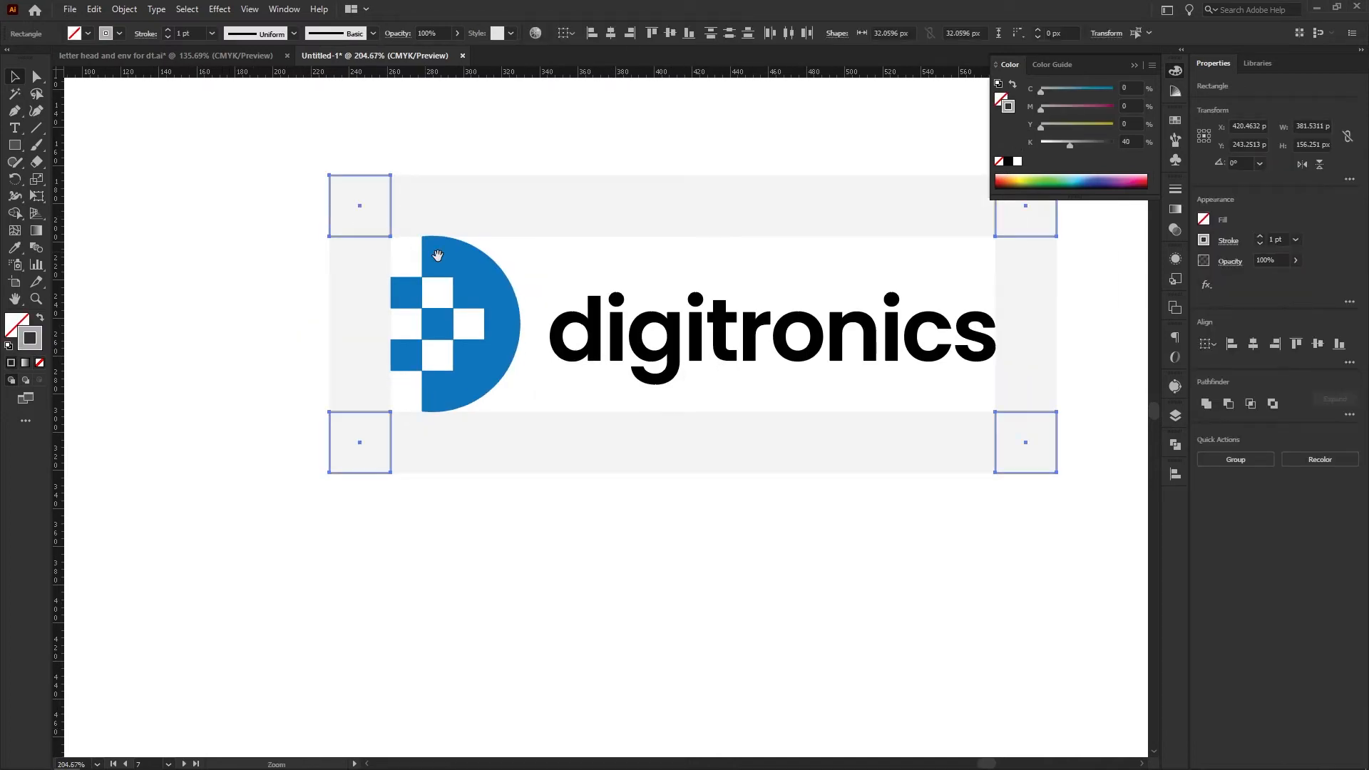
Give the four corner squares around the logo a dashed 0.5 pt stroke
left_click_drag(438, 255, 381, 304)
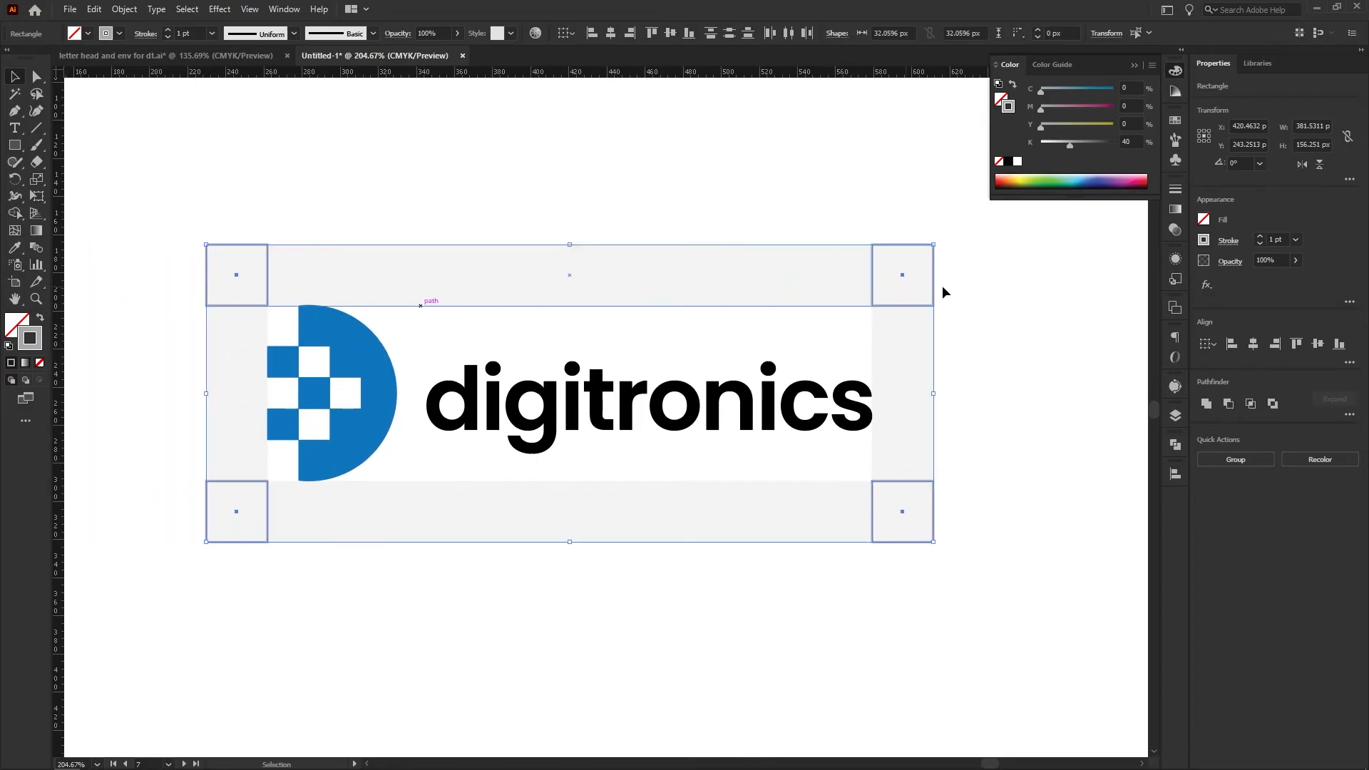
left_click(1228, 242)
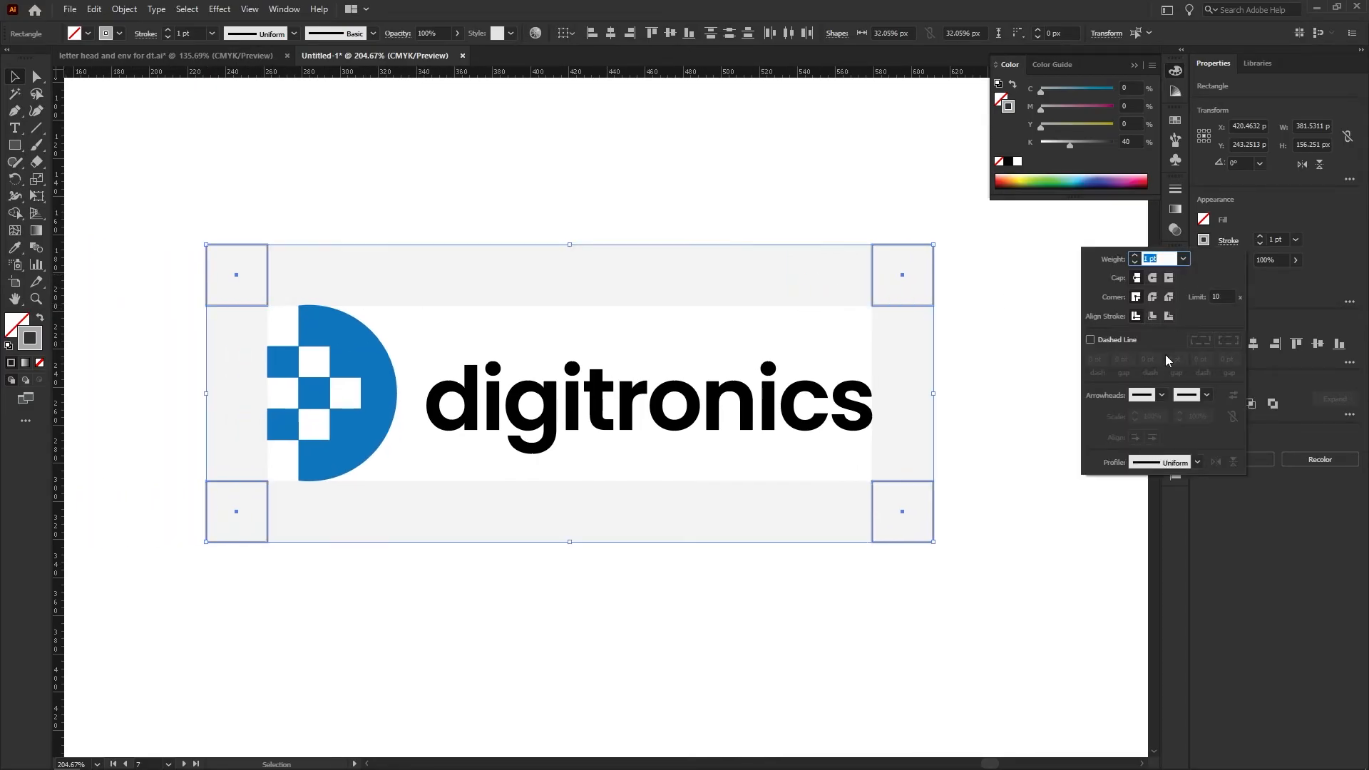
type("0.5")
key("Return")
left_click(1204, 240)
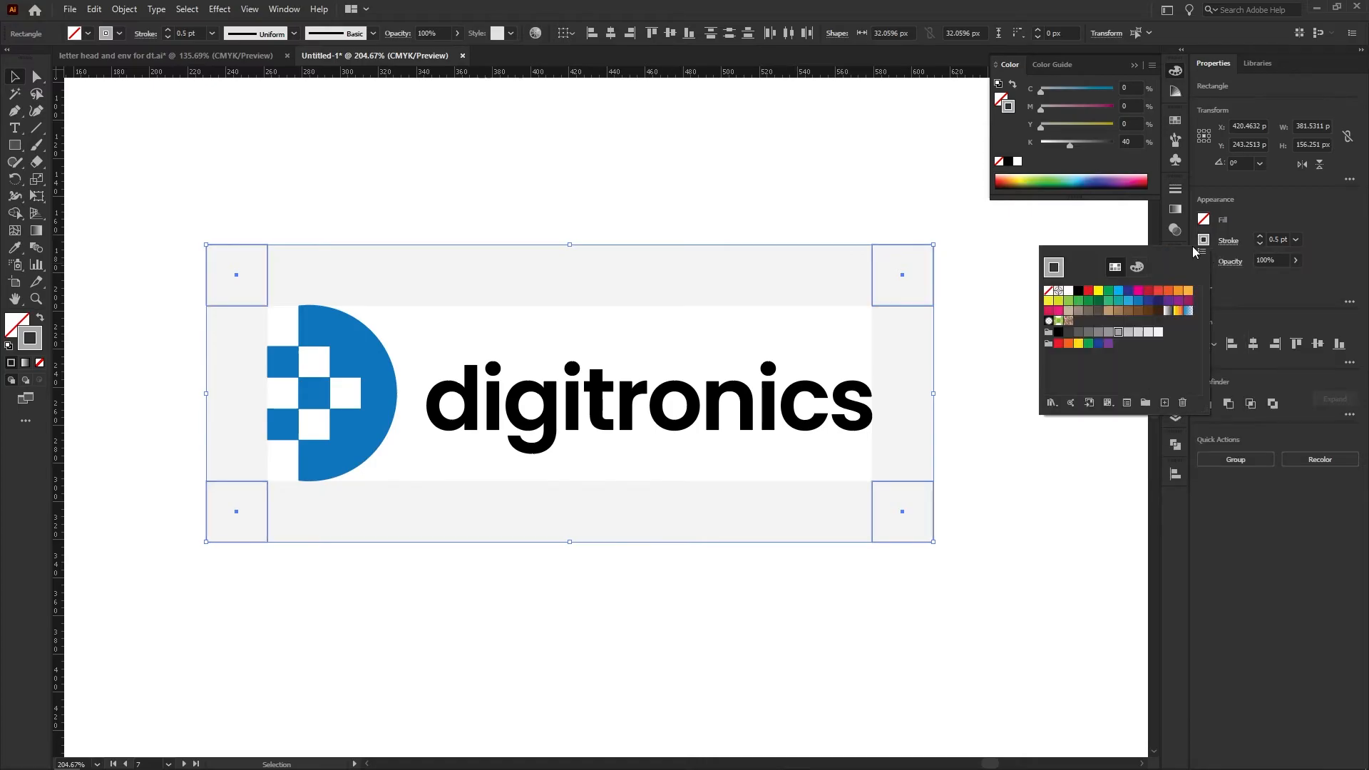
left_click(1228, 243)
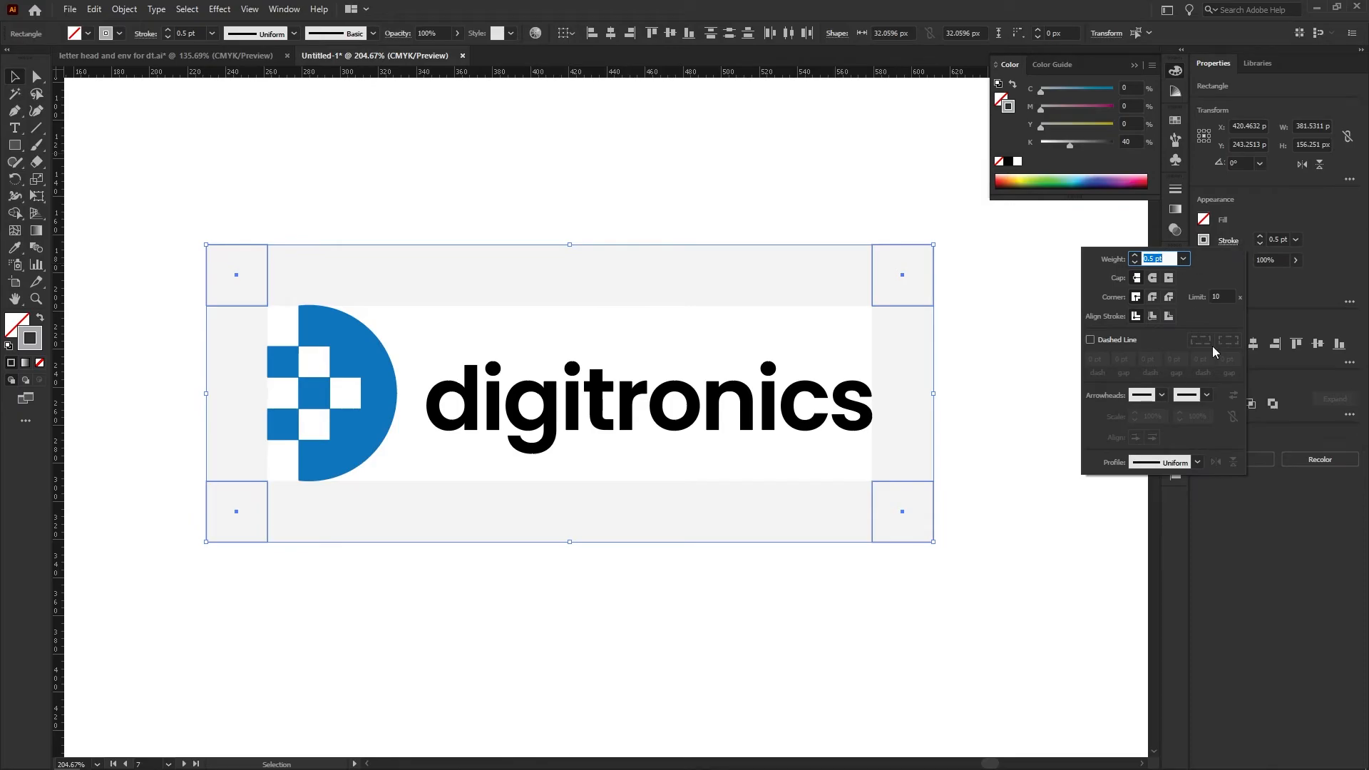
left_click(1112, 340)
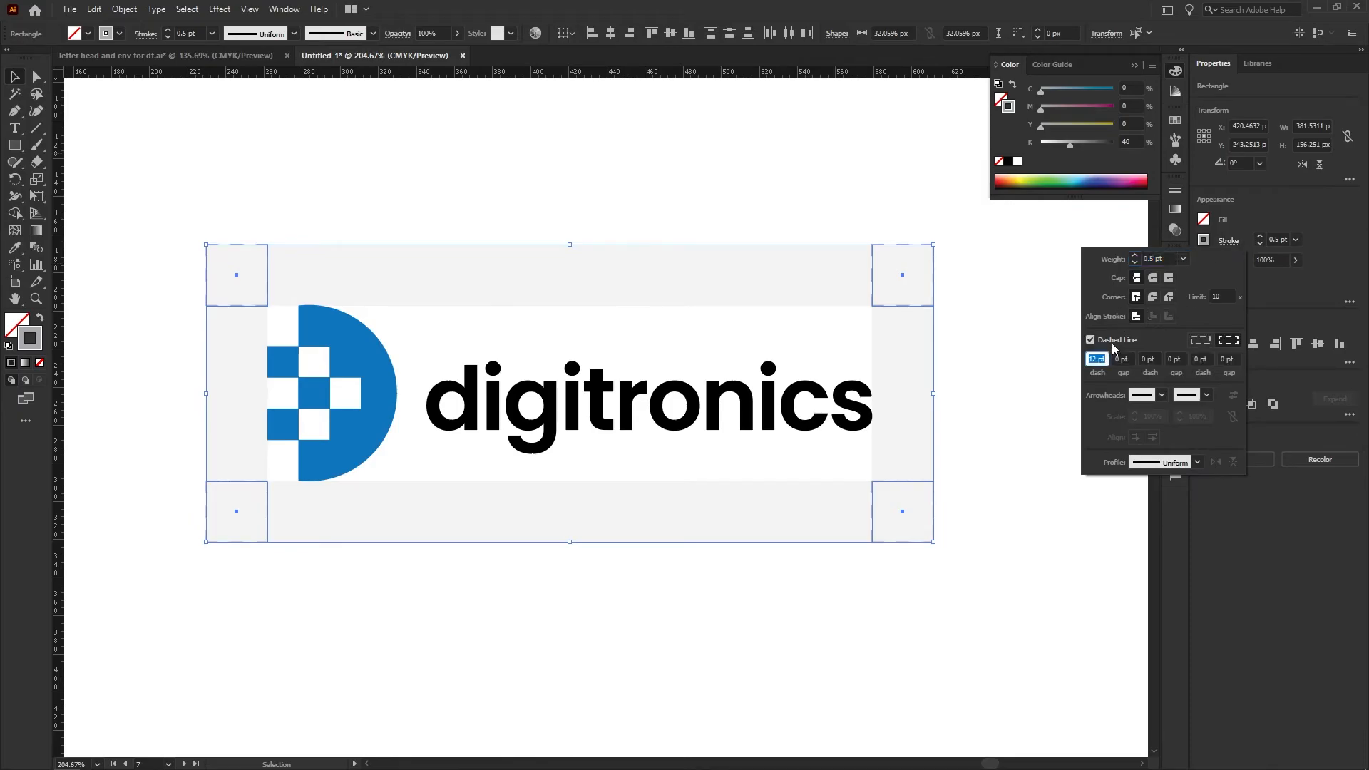
scroll(1099, 360, "down", 3)
left_click(991, 361)
Examine the dashed corner squares and the grey clear-space strips around the logo, close up and on the whole page
key("ctrl+space")
left_click_drag(974, 357, 464, 437)
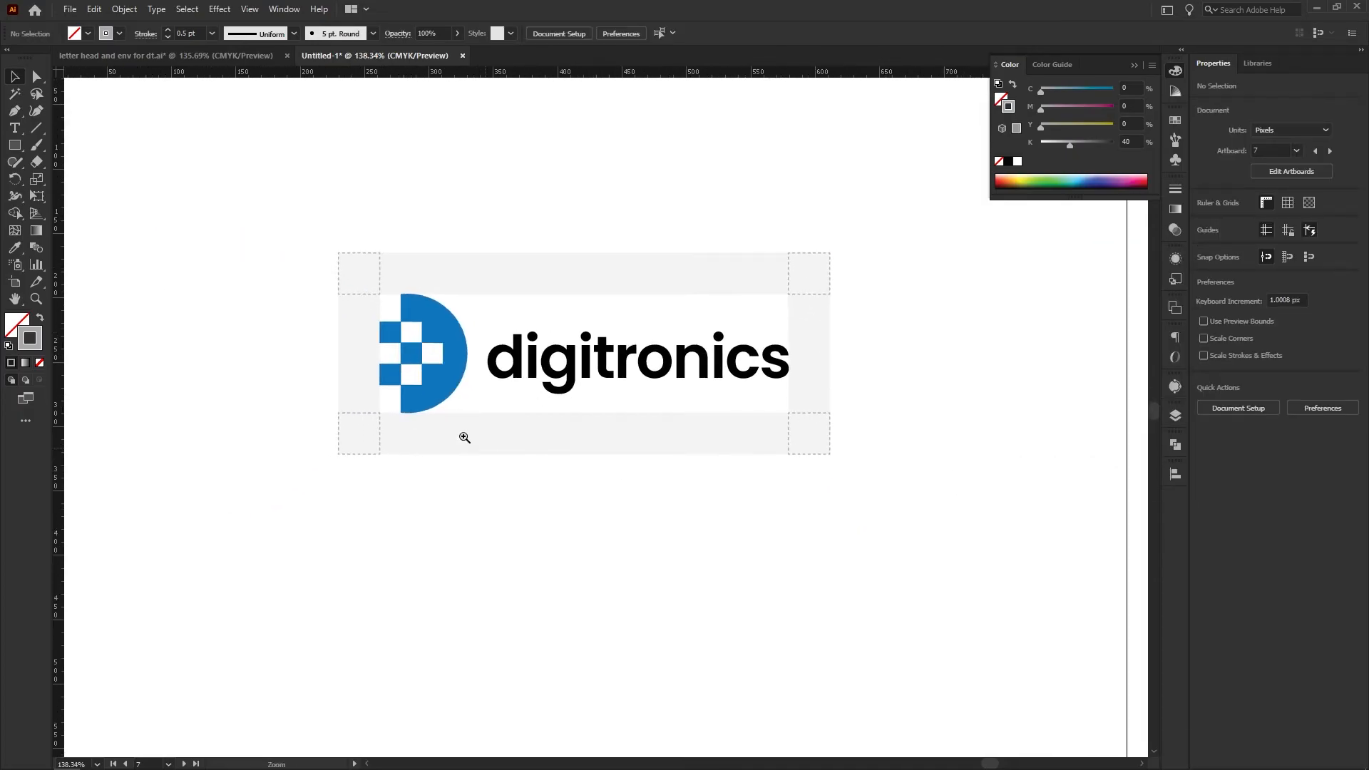
left_click(362, 362)
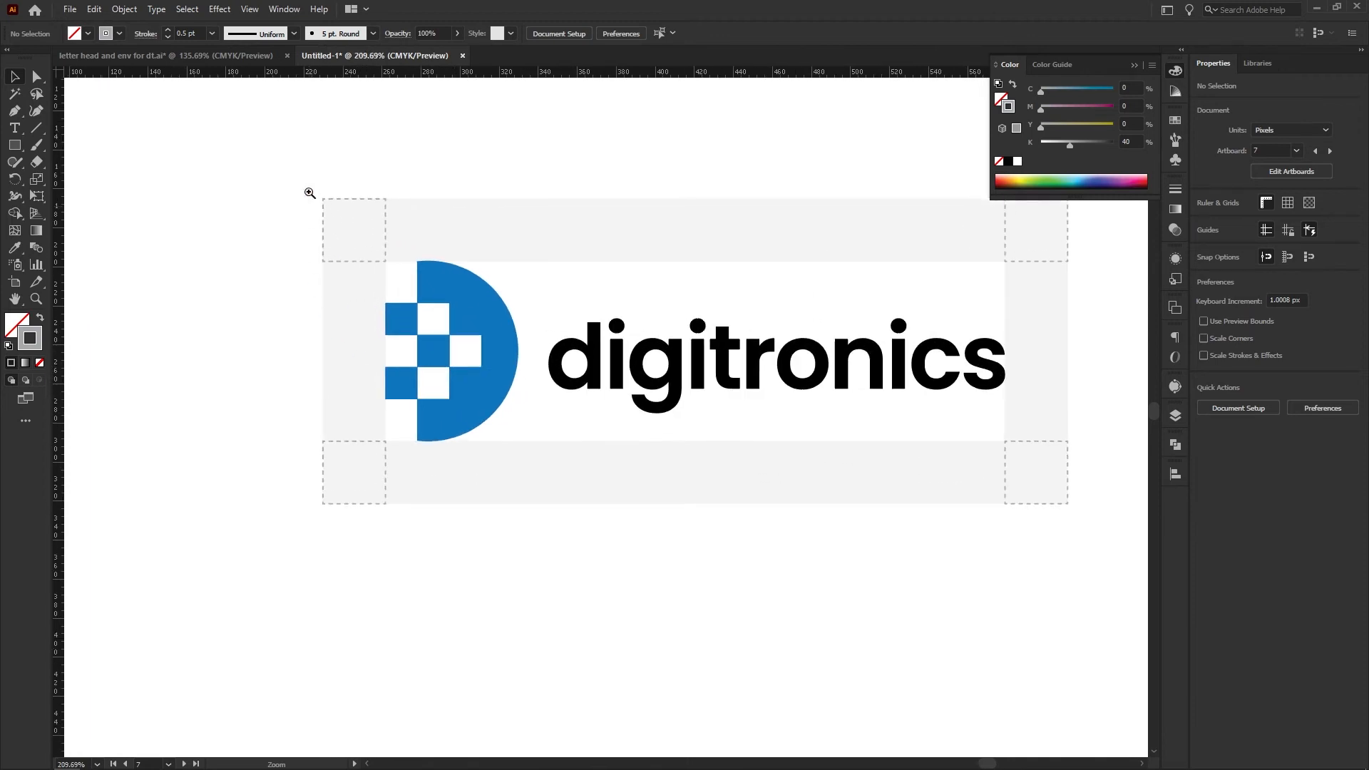
left_click_drag(722, 255, 595, 262)
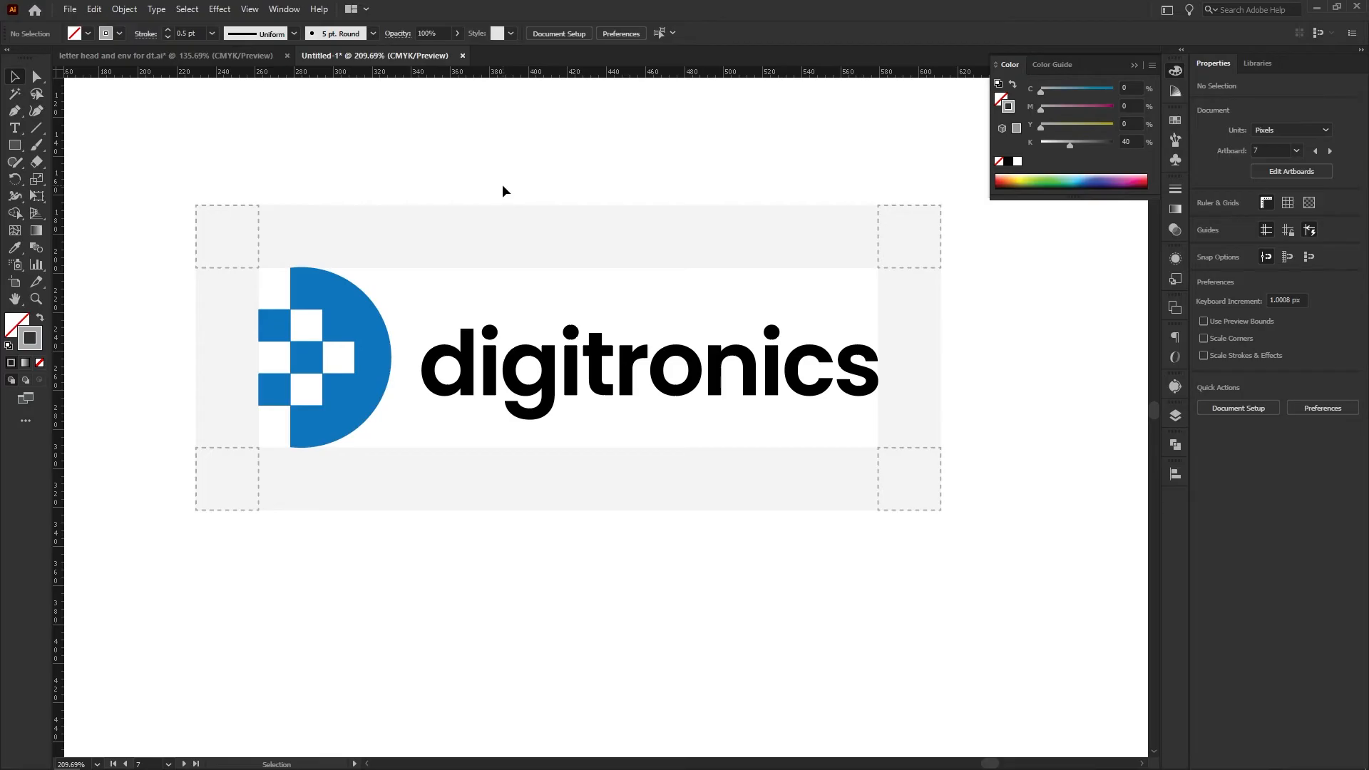
left_click_drag(557, 182, 498, 269)
left_click_drag(535, 324, 474, 409)
left_click_drag(736, 379, 655, 360)
left_click_drag(849, 397, 783, 385)
left_click_drag(580, 467, 698, 421)
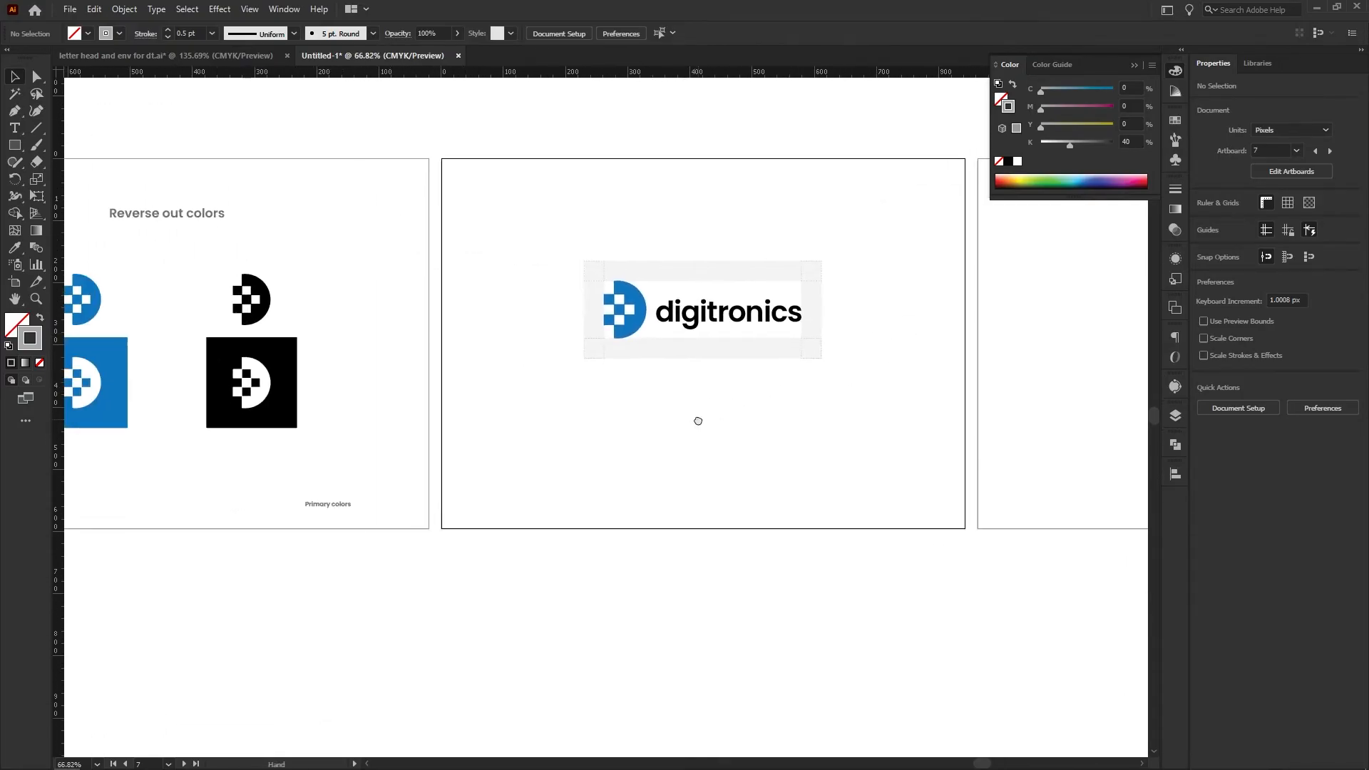
Copy the page-number and section-name footer from the reverse-out colors page onto the clear-space page
left_click_drag(569, 482, 516, 486)
left_click_drag(420, 546, 508, 549)
left_click_drag(557, 553, 130, 483)
left_click_drag(143, 505, 611, 505)
left_click(712, 537)
Group the logo's clear-space artwork and move it to the left half of the page, around mid-height
left_click_drag(682, 456, 491, 325)
key("ctrl+g")
left_click_drag(639, 361, 713, 362)
left_click_drag(645, 408, 533, 461)
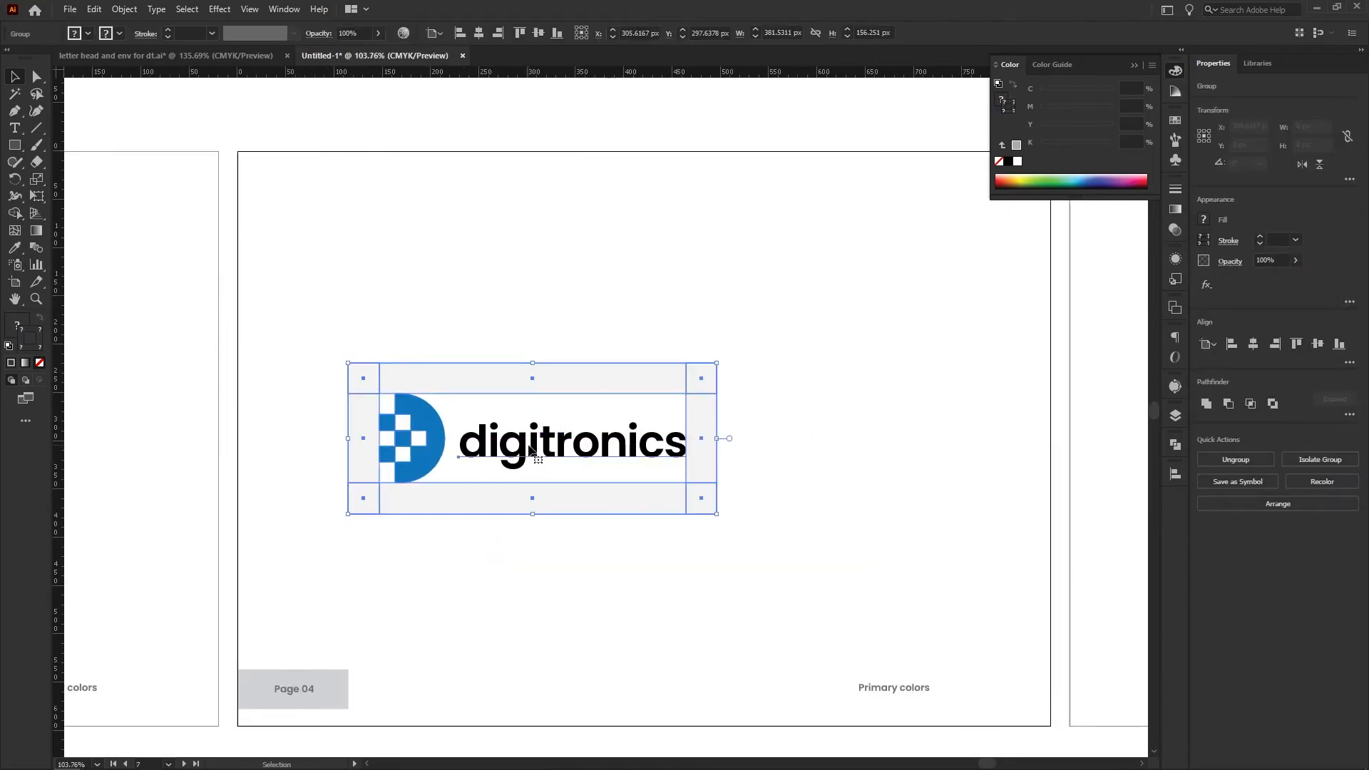
left_click(839, 448)
left_click_drag(839, 447, 659, 402)
Add a text box about 222 by 151 px beside the logo reading "Make sure tthat text or other design elements do not encroach on the logo"
mouse_move(561, 323)
left_mouse_down()
mouse_move(798, 454)
mouse_move(776, 468)
left_mouse_up()
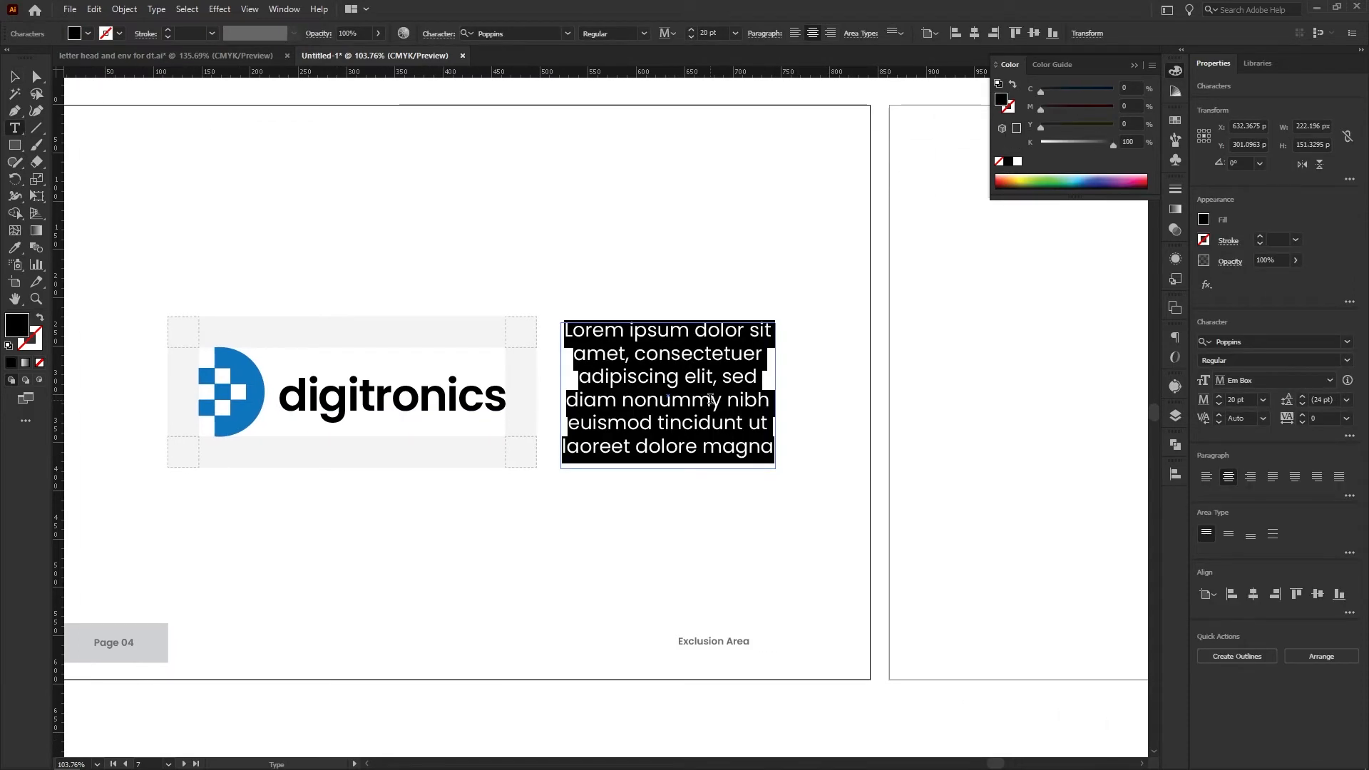
type("Make sure ")
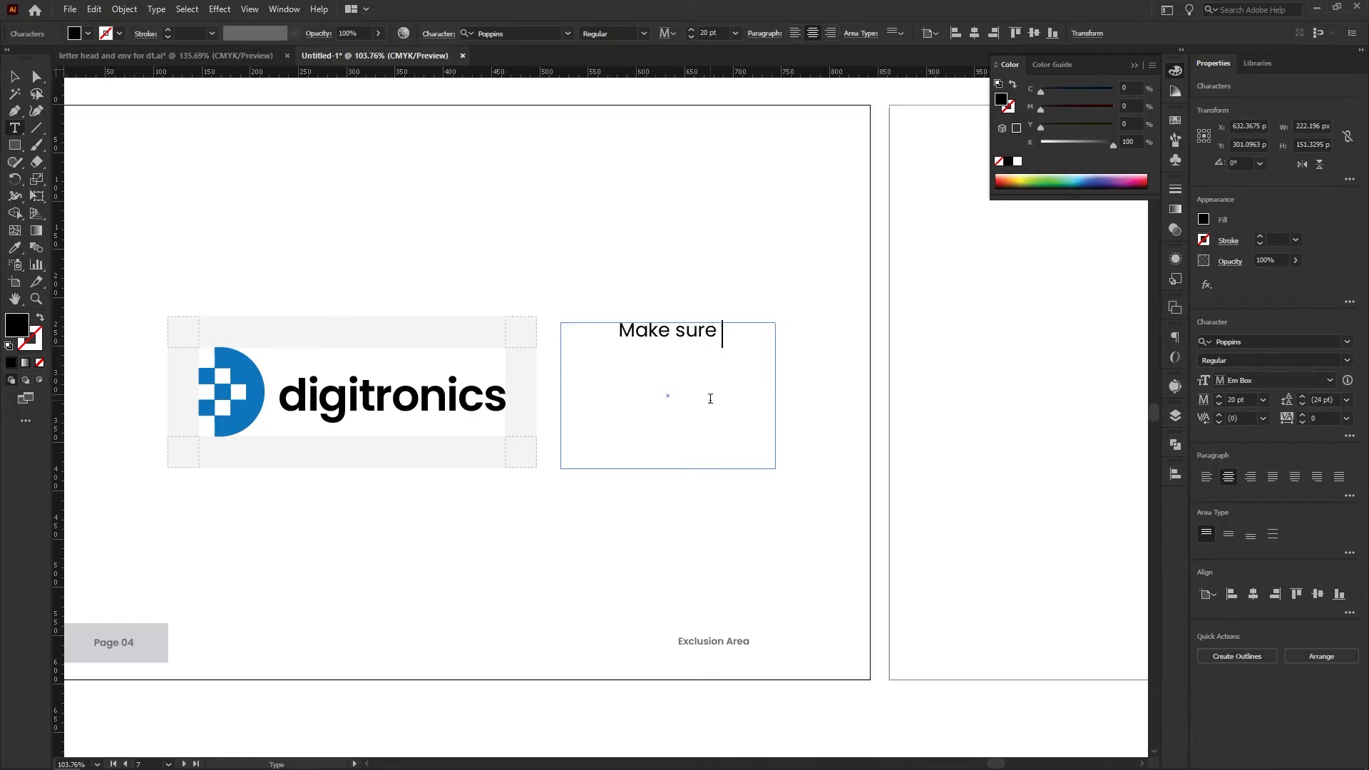
type("tthat text or other design elements do n")
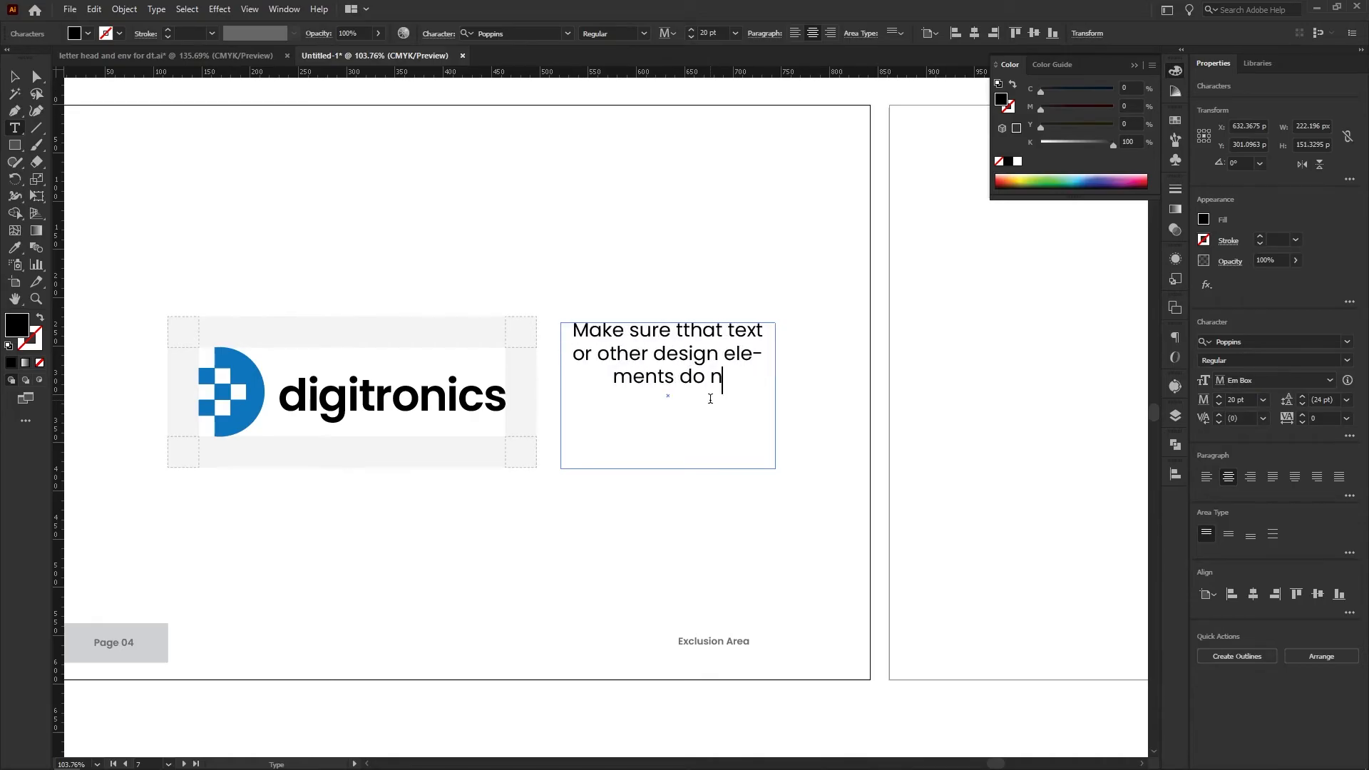
type("ot encroach")
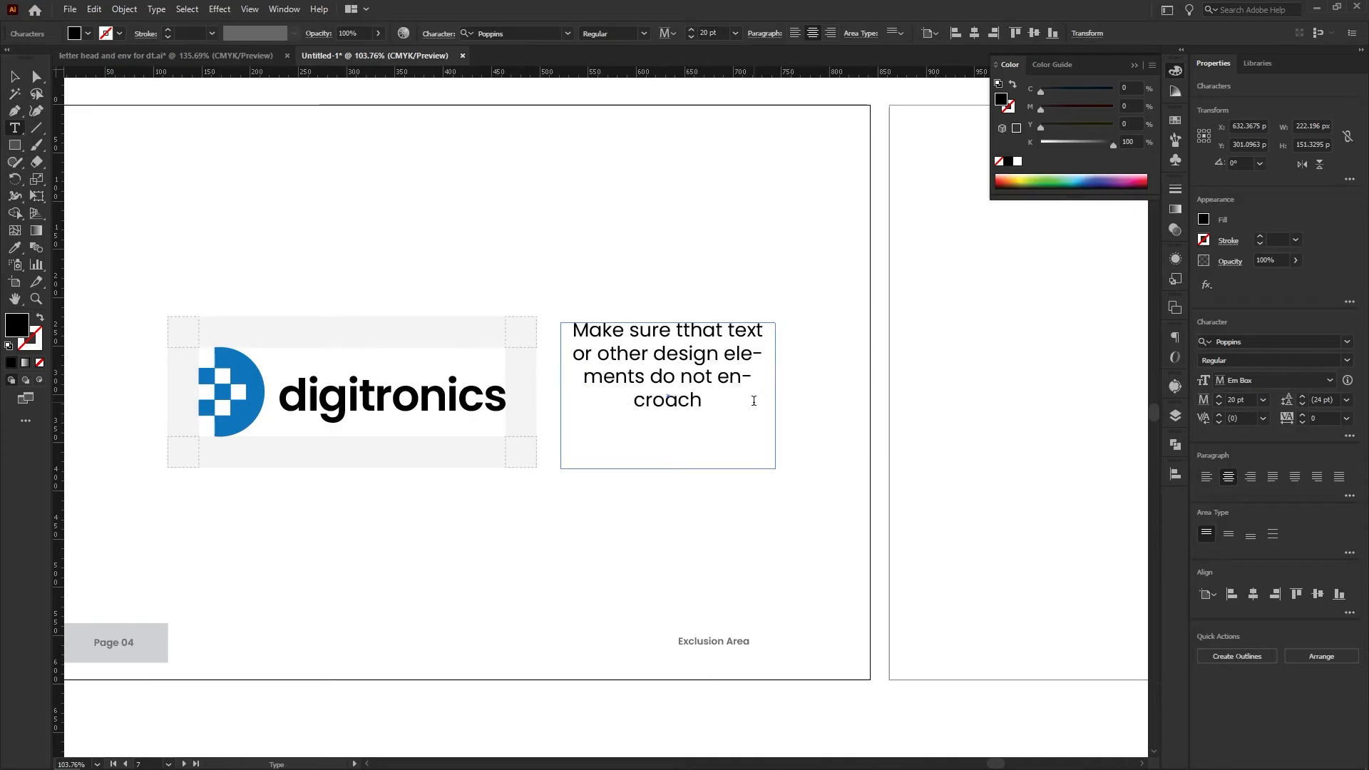
type(" on the logo")
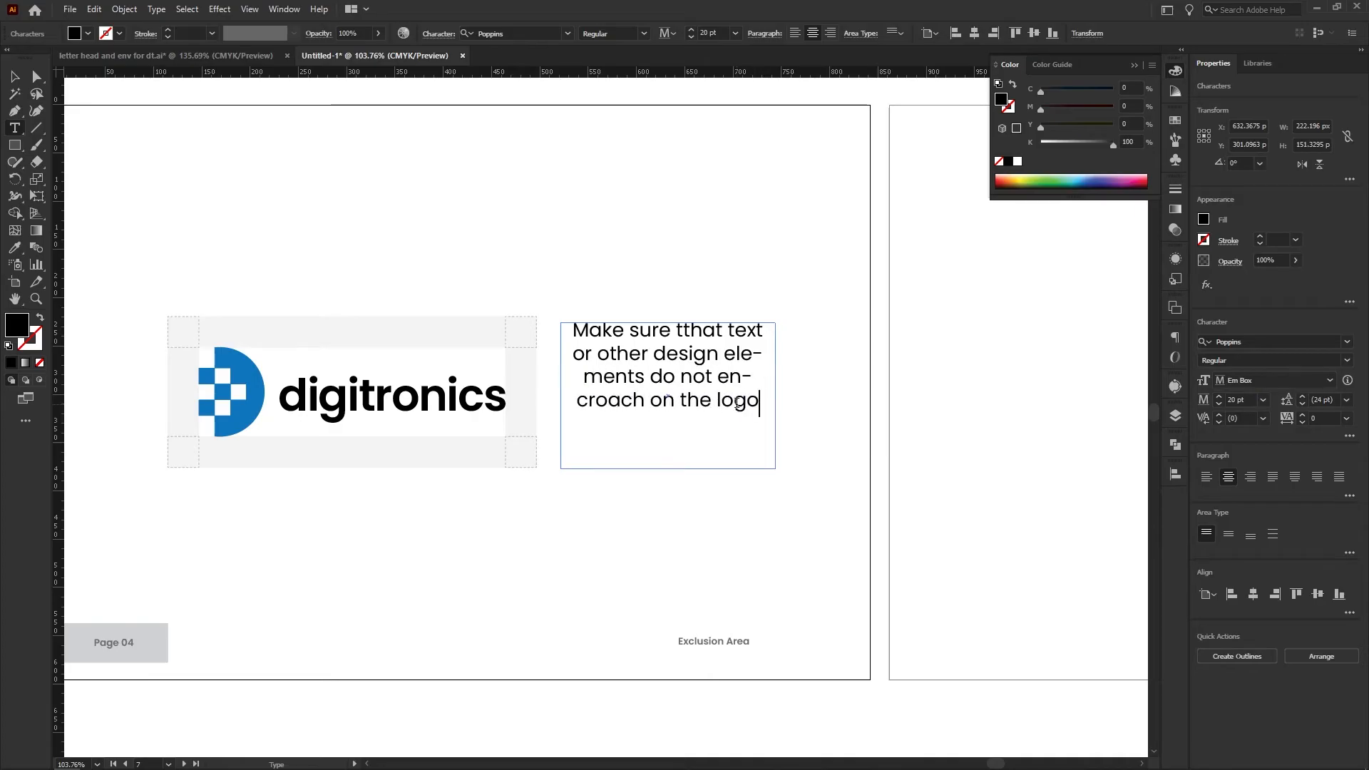
key("Escape")
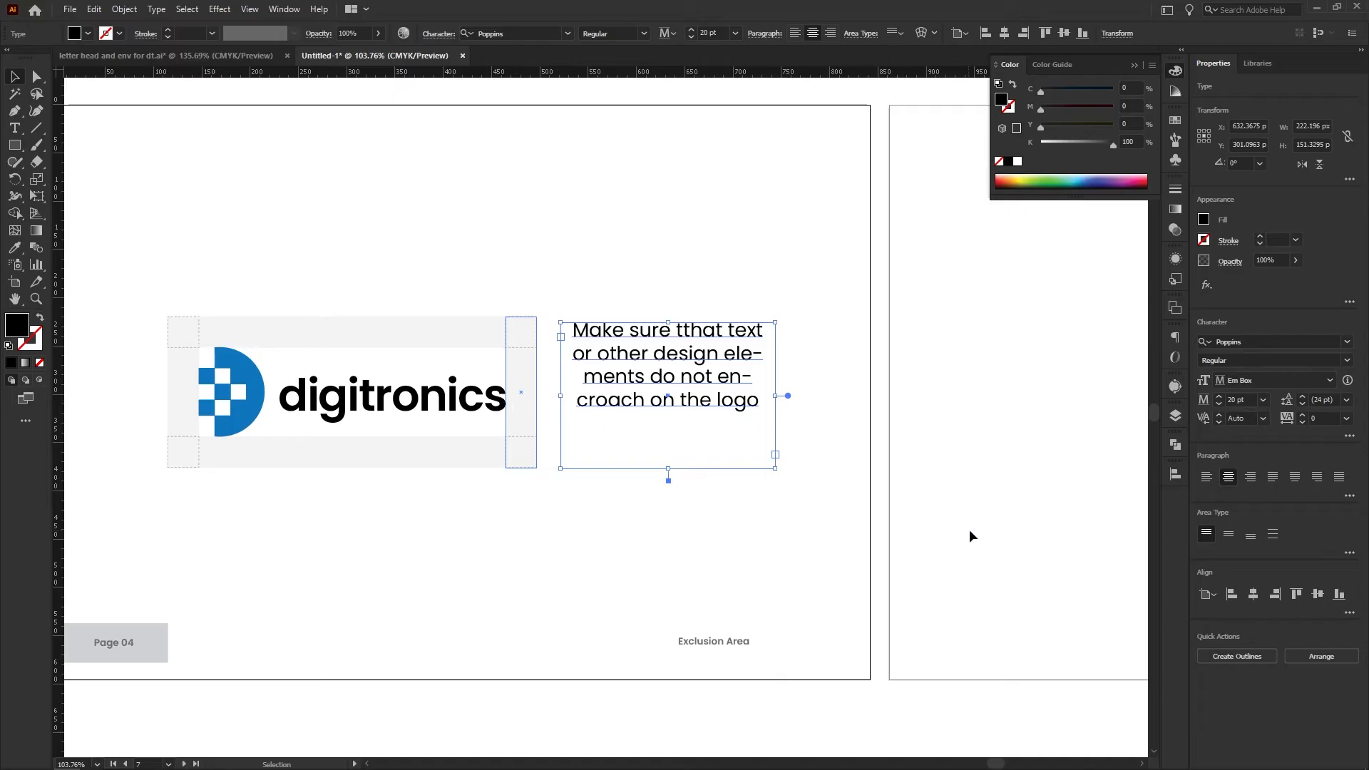
Justify the note beside the logo with its last line aligned left, and set its font size to 10 pt
left_click(1207, 476)
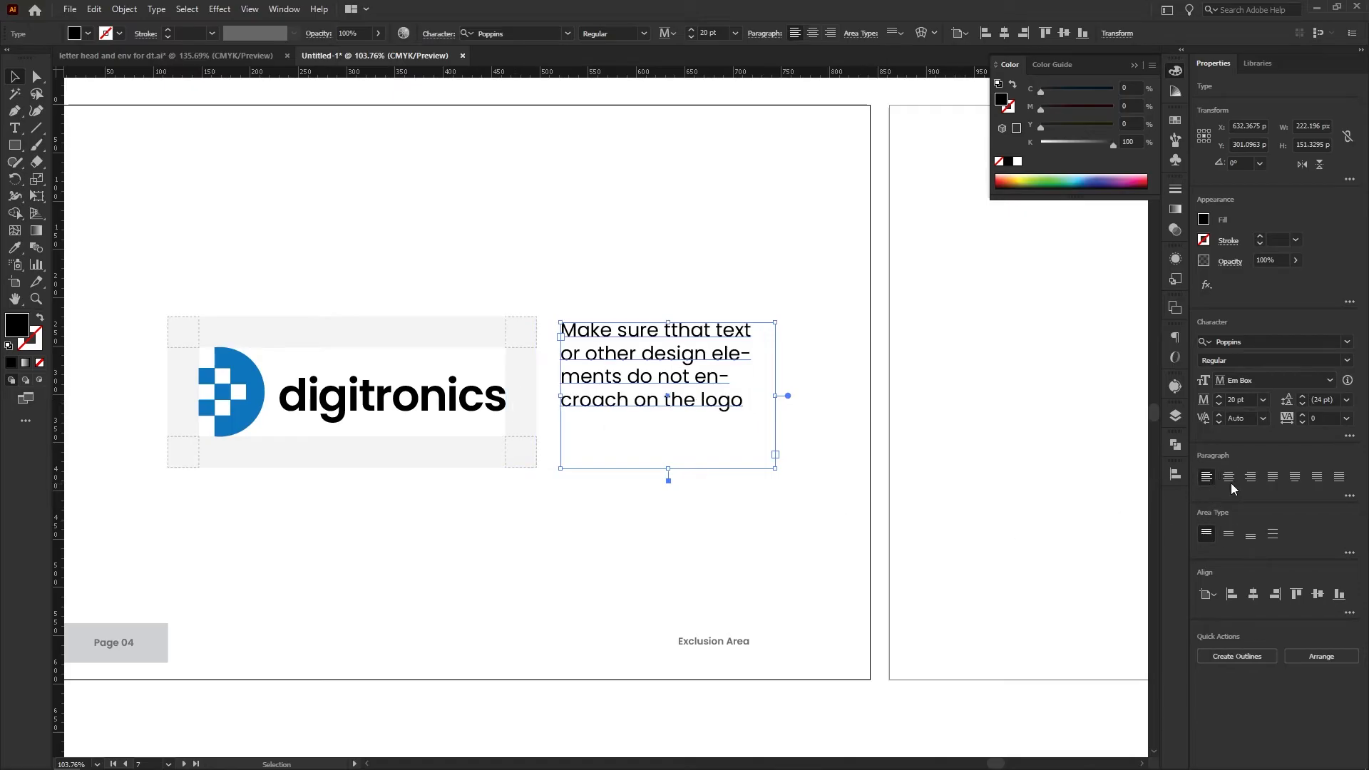
left_click(1273, 477)
left_click(1246, 401)
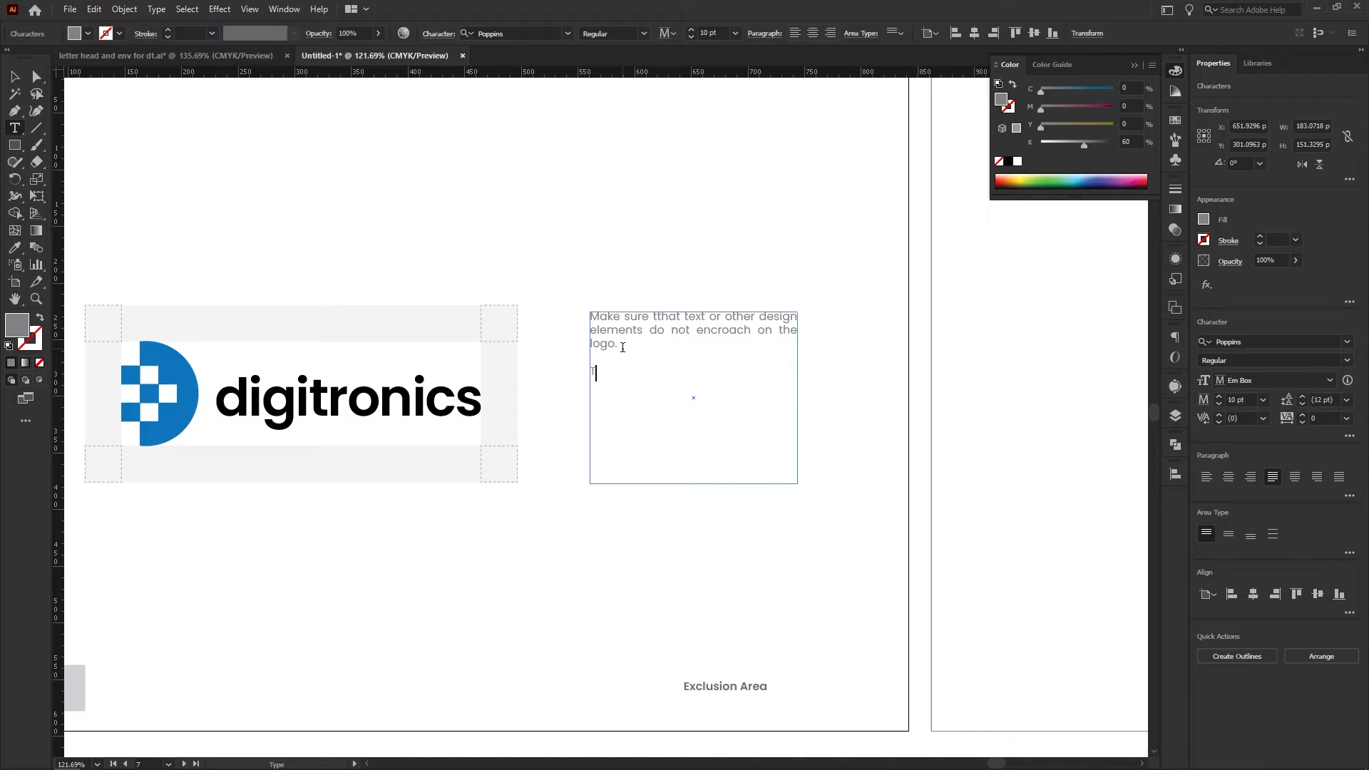
Complete the note's second paragraph as "The marked space should always be given so logo can be free from any distraction."
type("ed space should always be")
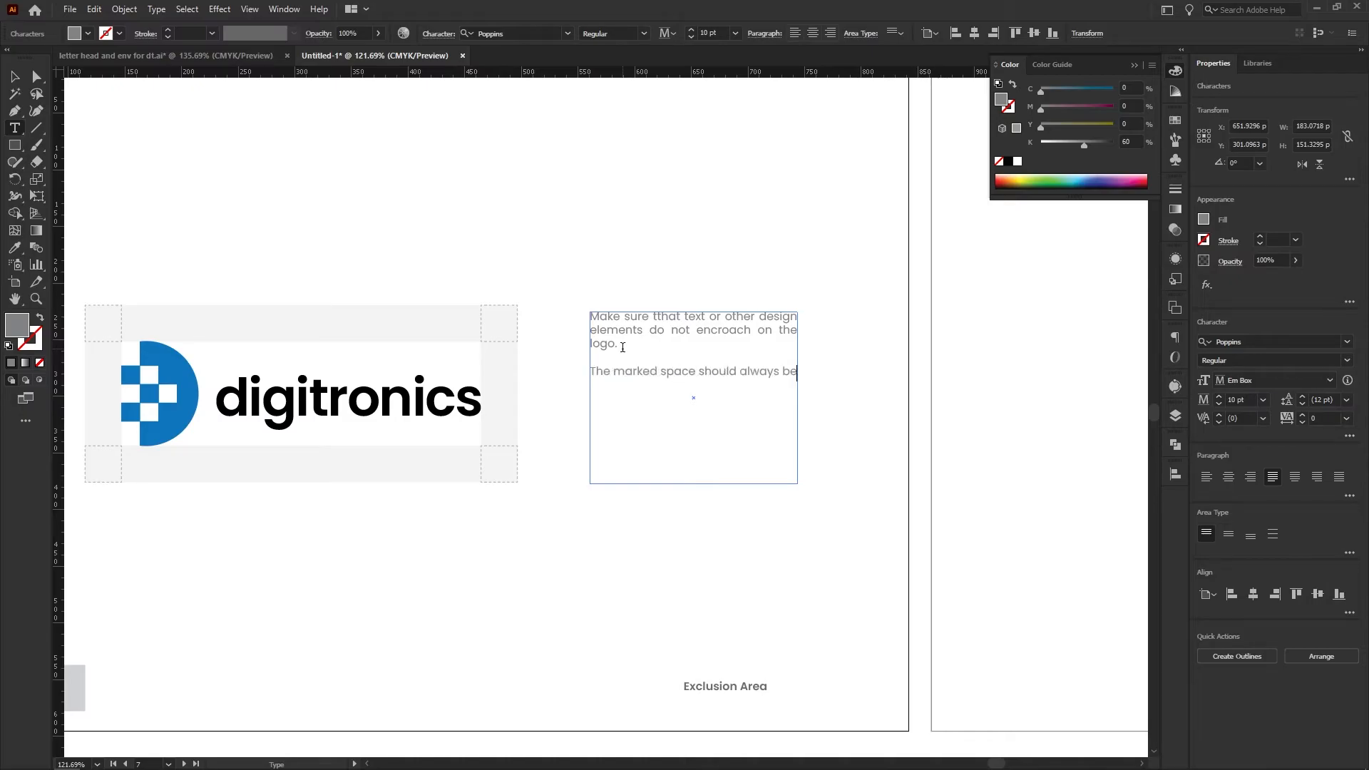
type(" given to")
key("BackSpace")
key("BackSpace")
key("BackSpace")
type("so logo can be free from any distraction.")
key("Escape")
Move the two-paragraph note down so that it is vertically centred beside the logo's clear-space artwork
left_click(706, 362)
scroll(709, 368, "down", 2)
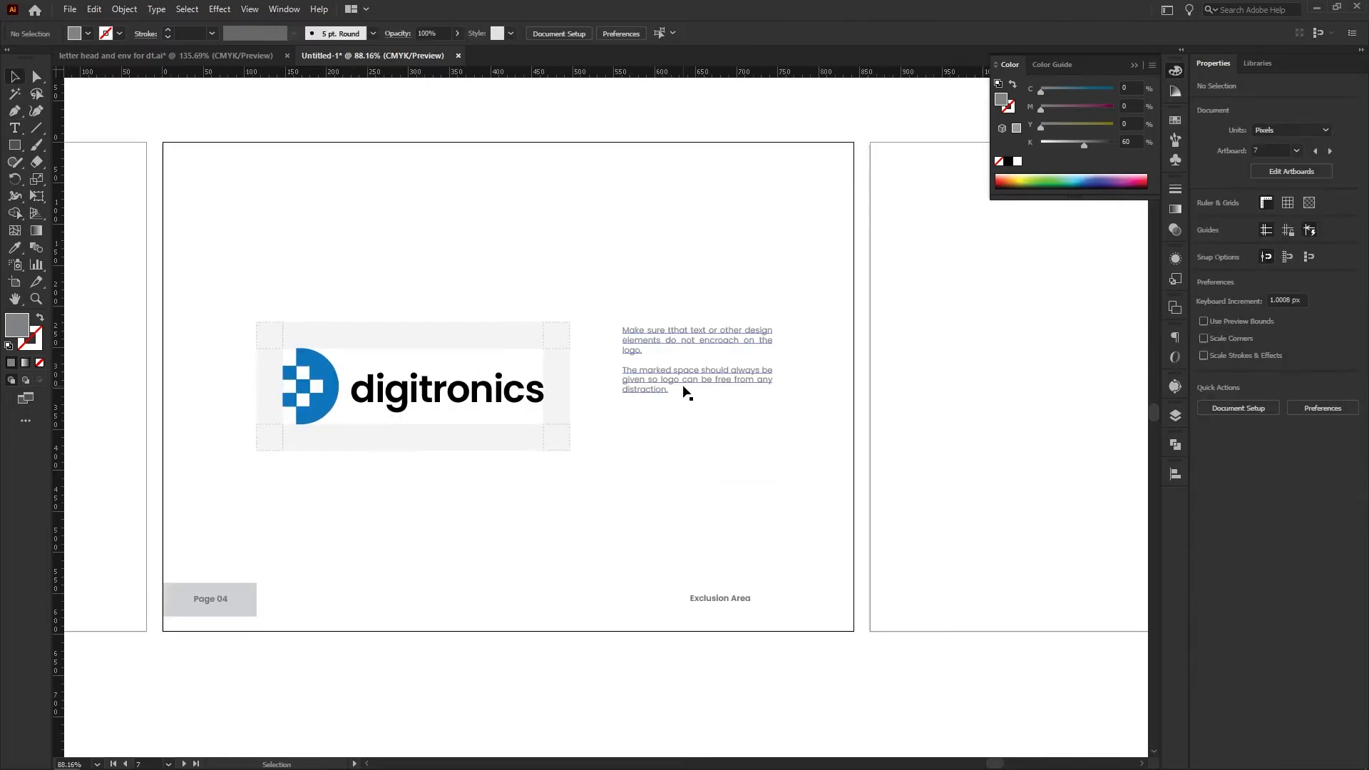
left_click_drag(684, 393, 520, 419)
left_click(756, 297)
scroll(640, 362, "down", 2)
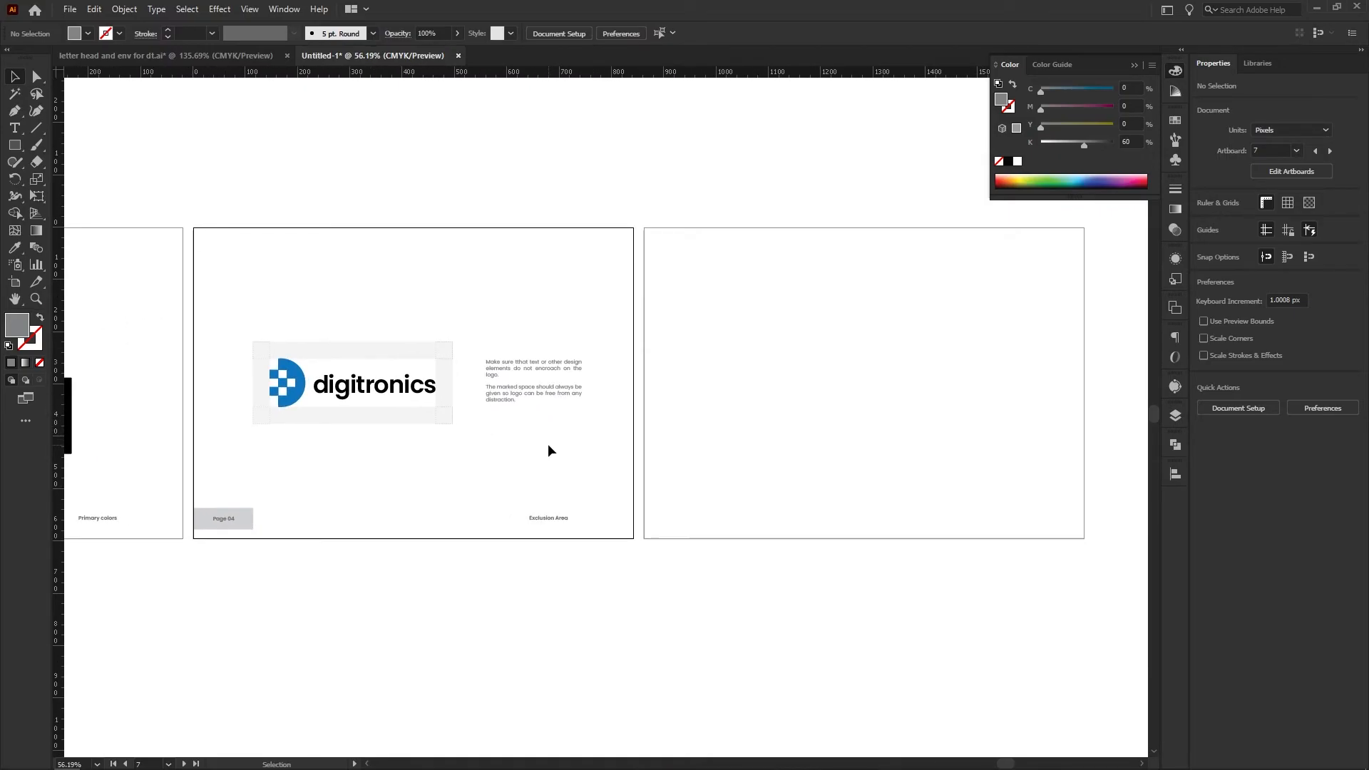
Copy the page-number and section-name footer from the Exclusion Area page to the same place on the next blank page
left_click_drag(548, 444, 338, 428)
left_click_drag(338, 428, 538, 468)
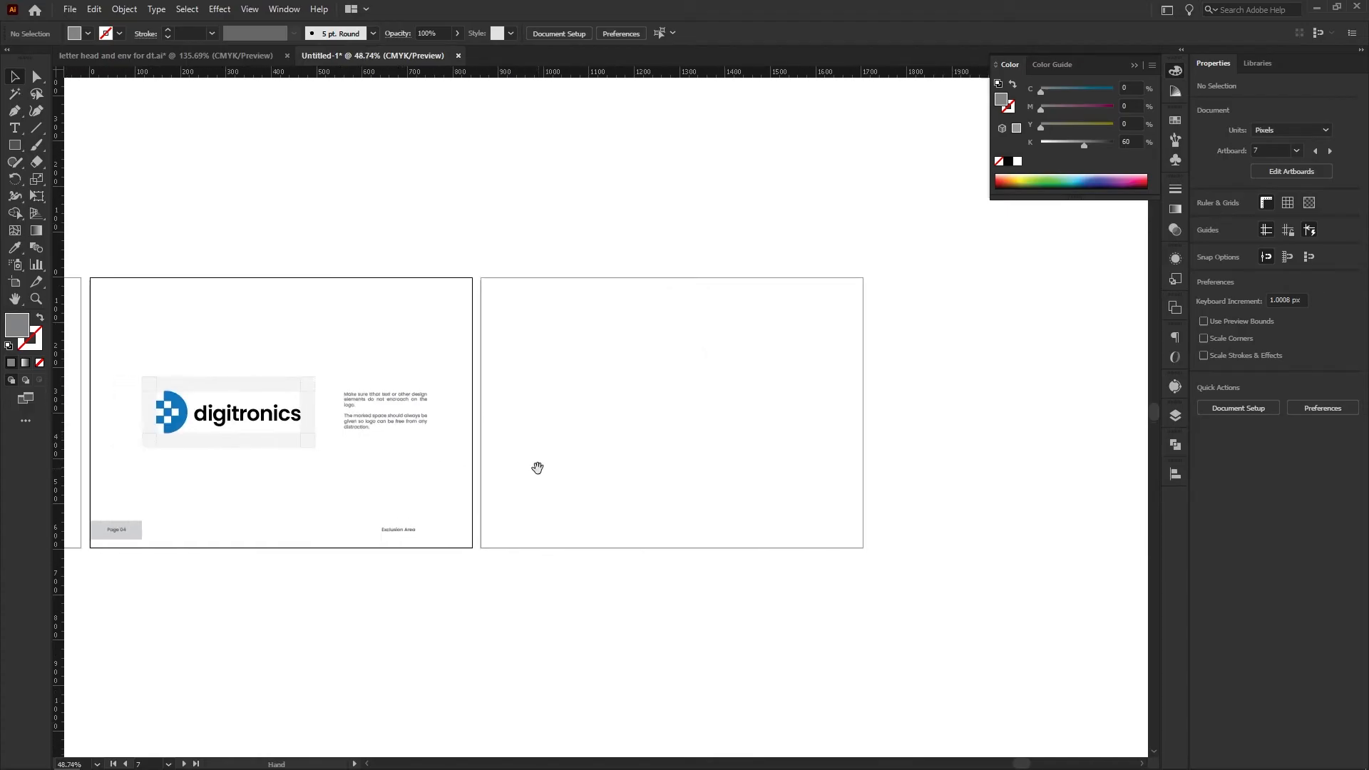
left_click_drag(471, 563, 107, 335)
left_click(490, 536)
left_click_drag(456, 556, 520, 541)
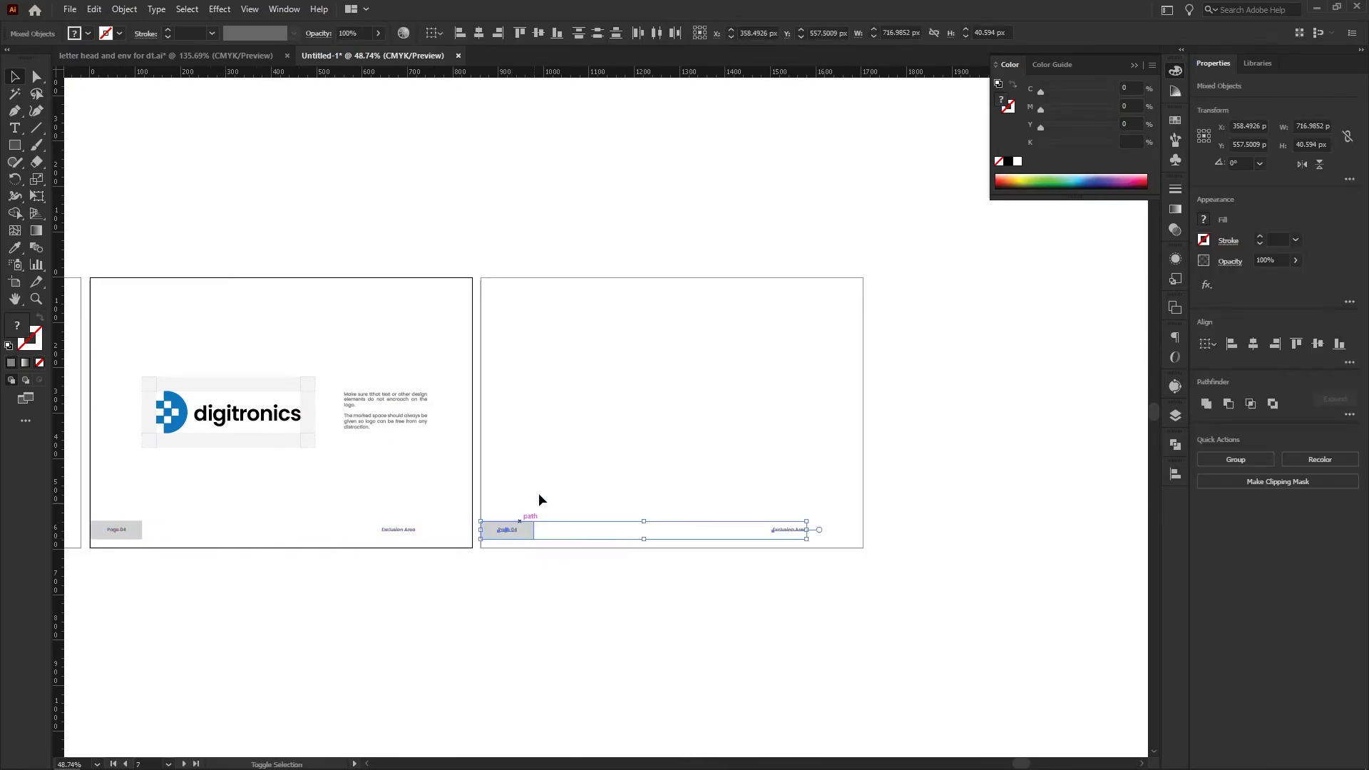
left_click(656, 447)
Change the copied footer's section name to "Logo Usage"
left_click_drag(656, 447, 765, 503)
left_click_drag(772, 606, 676, 563)
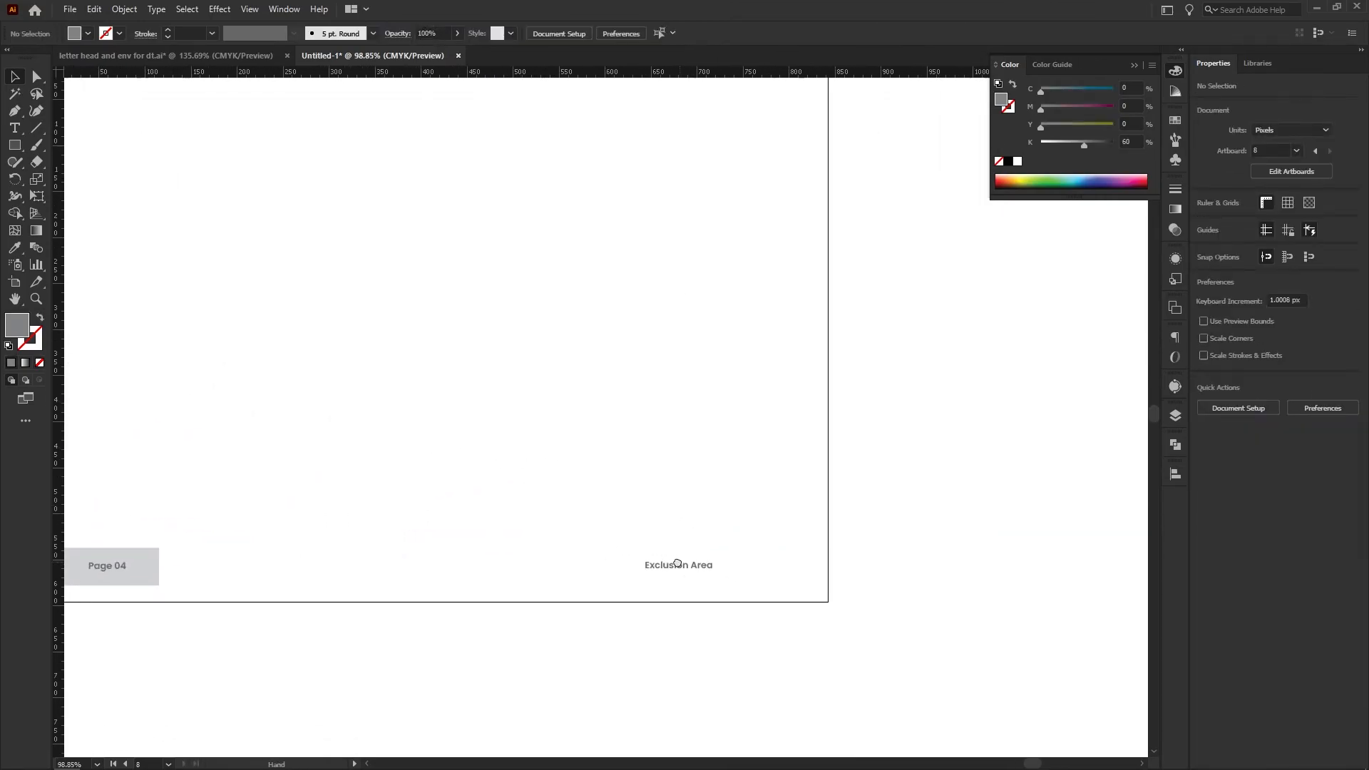
left_click(675, 569)
triple_click(674, 567)
type("Logo")
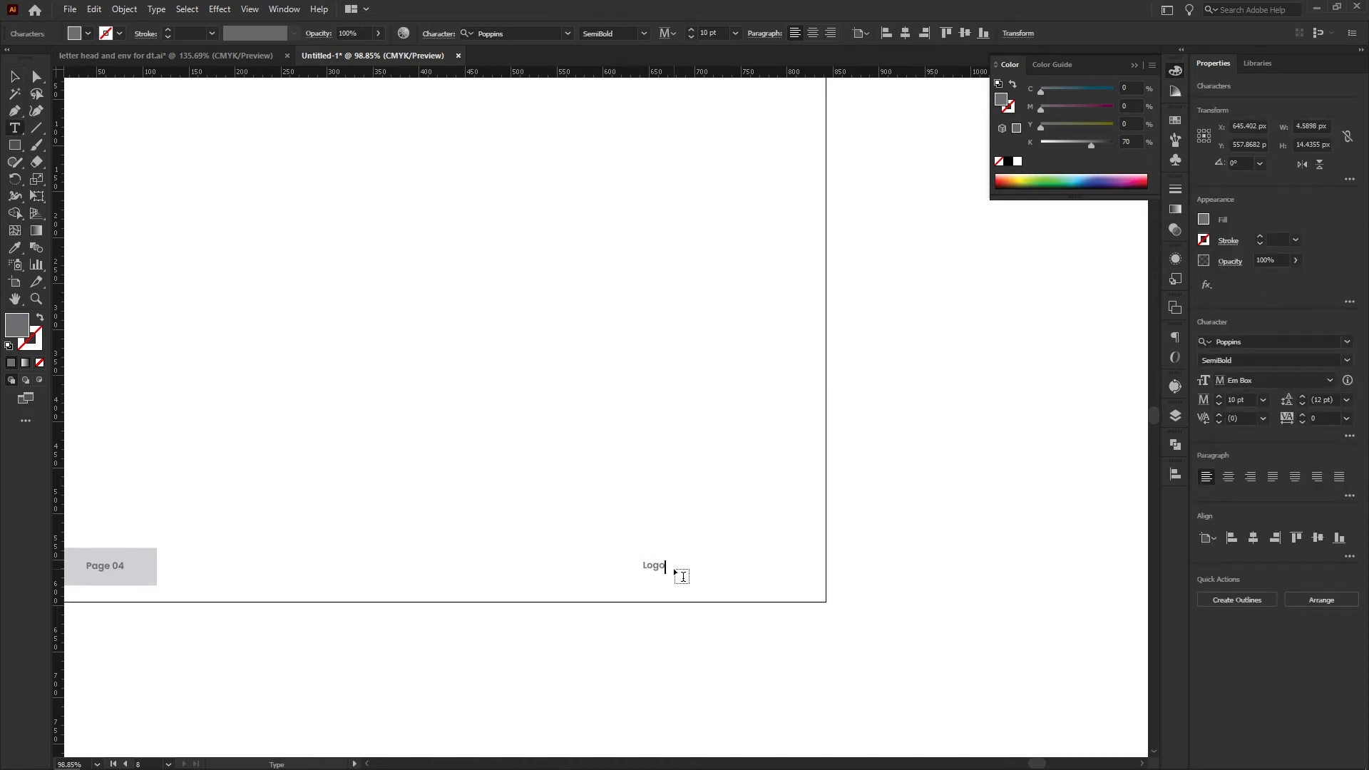
type(" Up")
key("Escape")
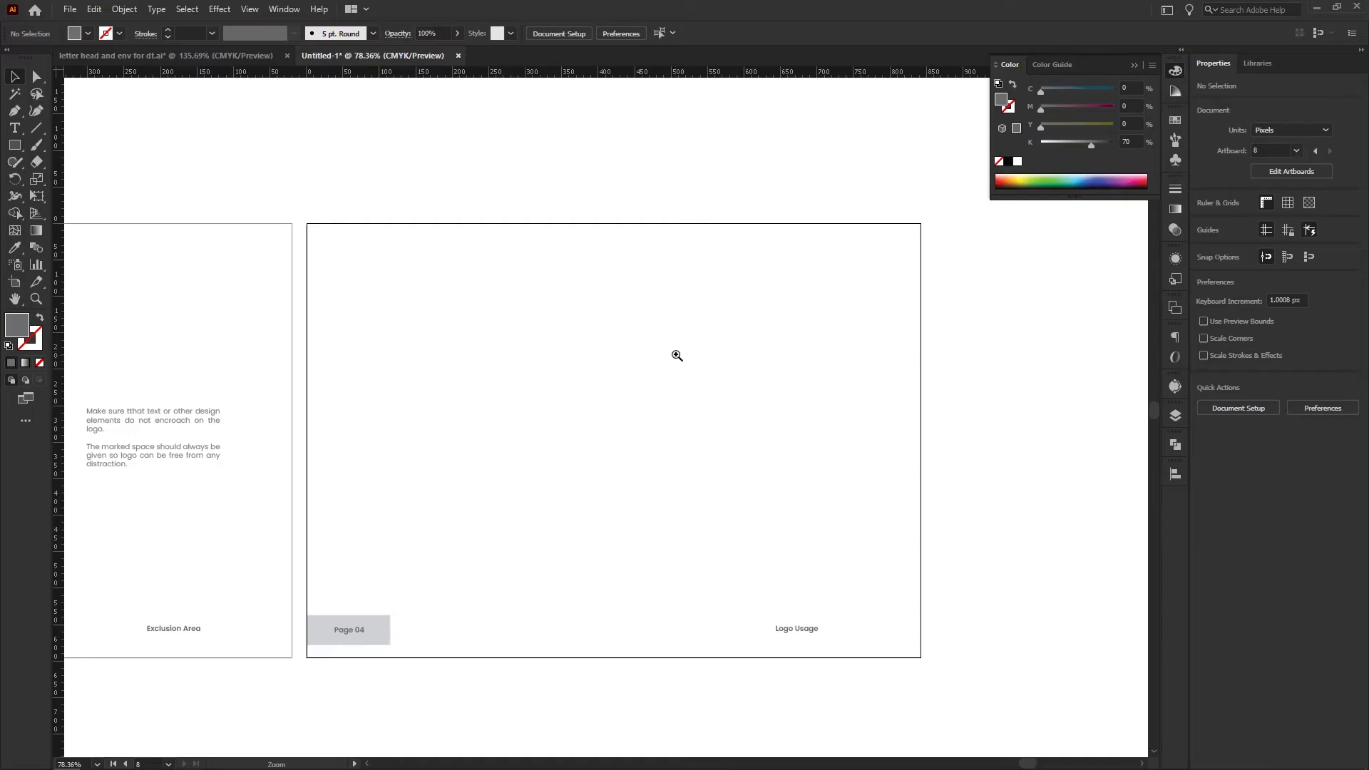
Copy the logo, about 172 by 50 px, into an evenly spaced row of three across the upper part of the Logo Usage page
left_click_drag(677, 355, 462, 367)
left_click_drag(270, 360, 619, 410)
left_click_drag(230, 394, 974, 393)
left_click_drag(974, 393, 1034, 421)
left_click_drag(1035, 421, 574, 362)
left_click(584, 393)
left_click_drag(487, 322, 621, 321)
key("ctrl+d")
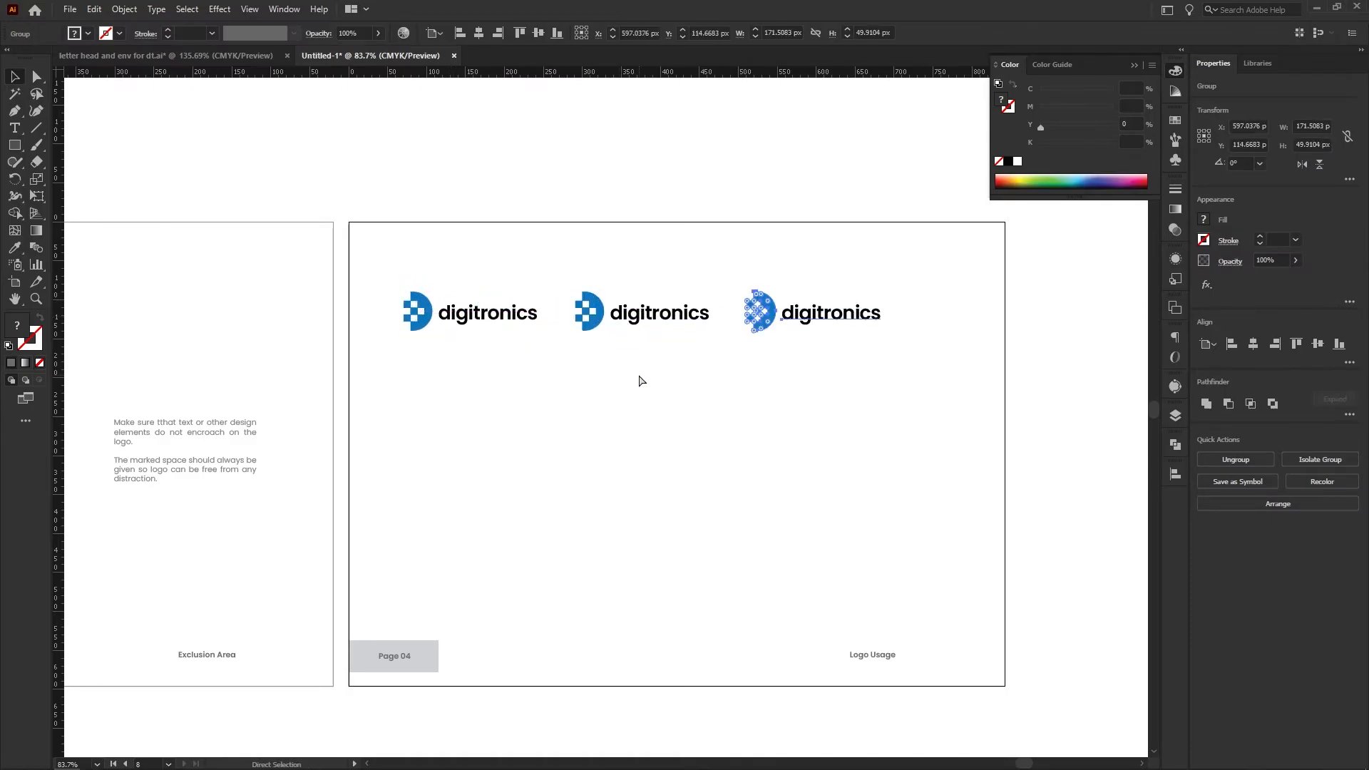
Distort the second logo by flattening its height, and the third by narrowing its width
left_click(689, 325)
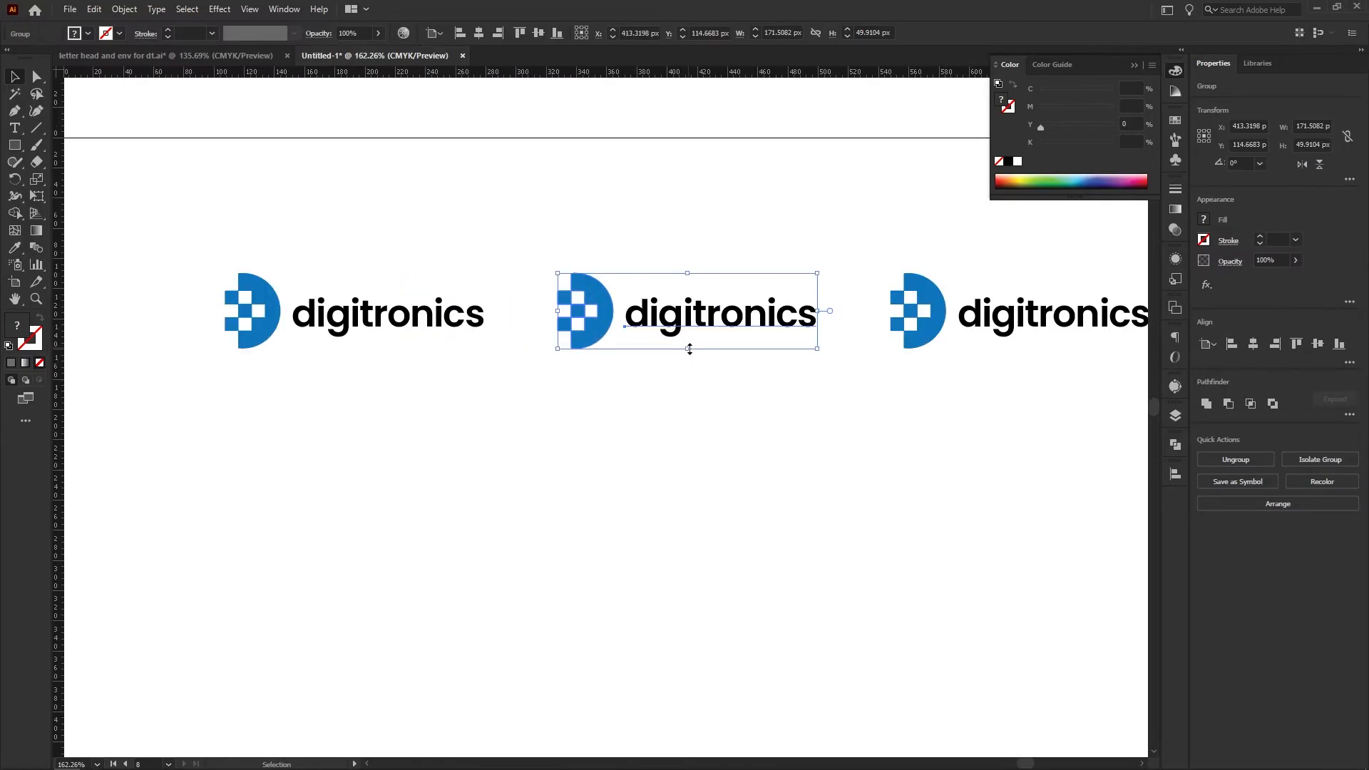
left_click_drag(689, 349, 699, 321)
left_click_drag(811, 369, 500, 383)
left_click(589, 336)
left_click_drag(578, 325, 695, 326)
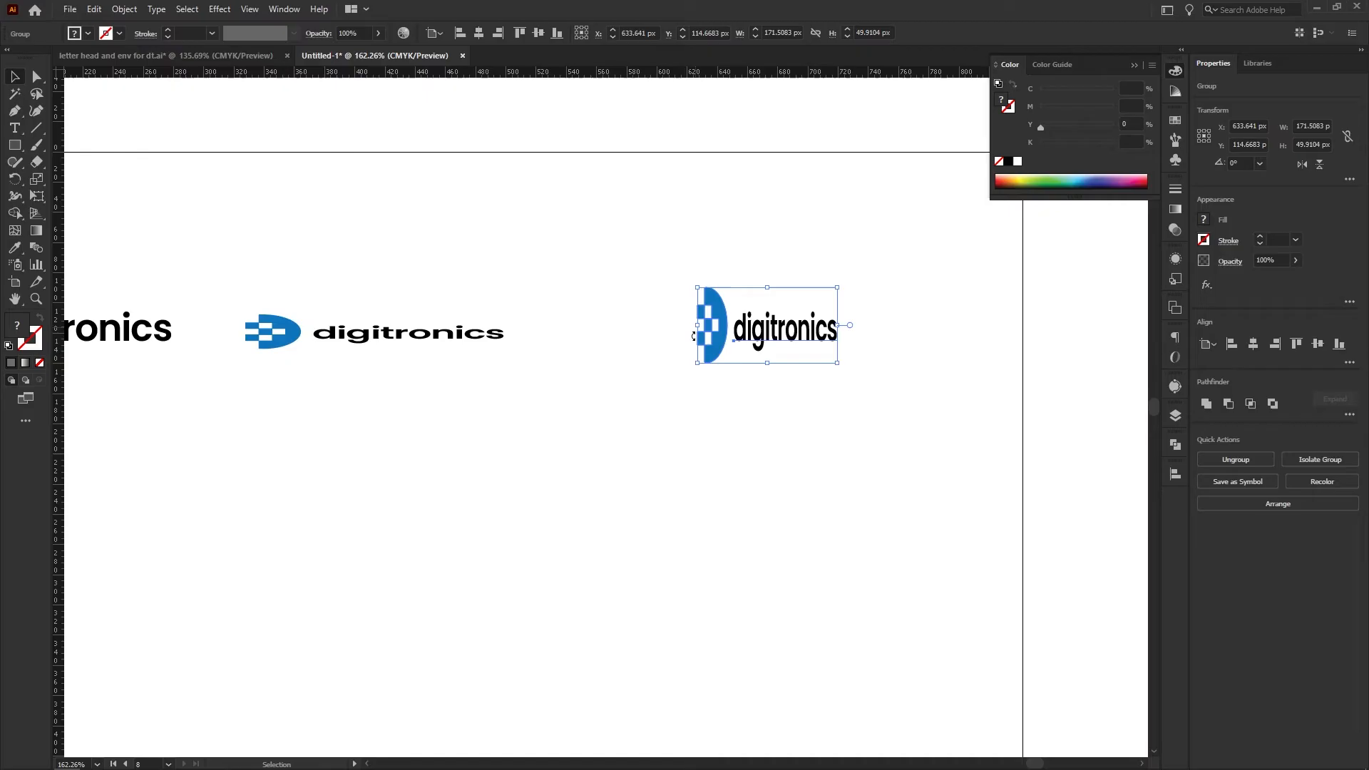
Shift the narrowed third logo closer to the flattened second logo in the Logo Usage row
left_click(758, 385)
left_click(793, 357)
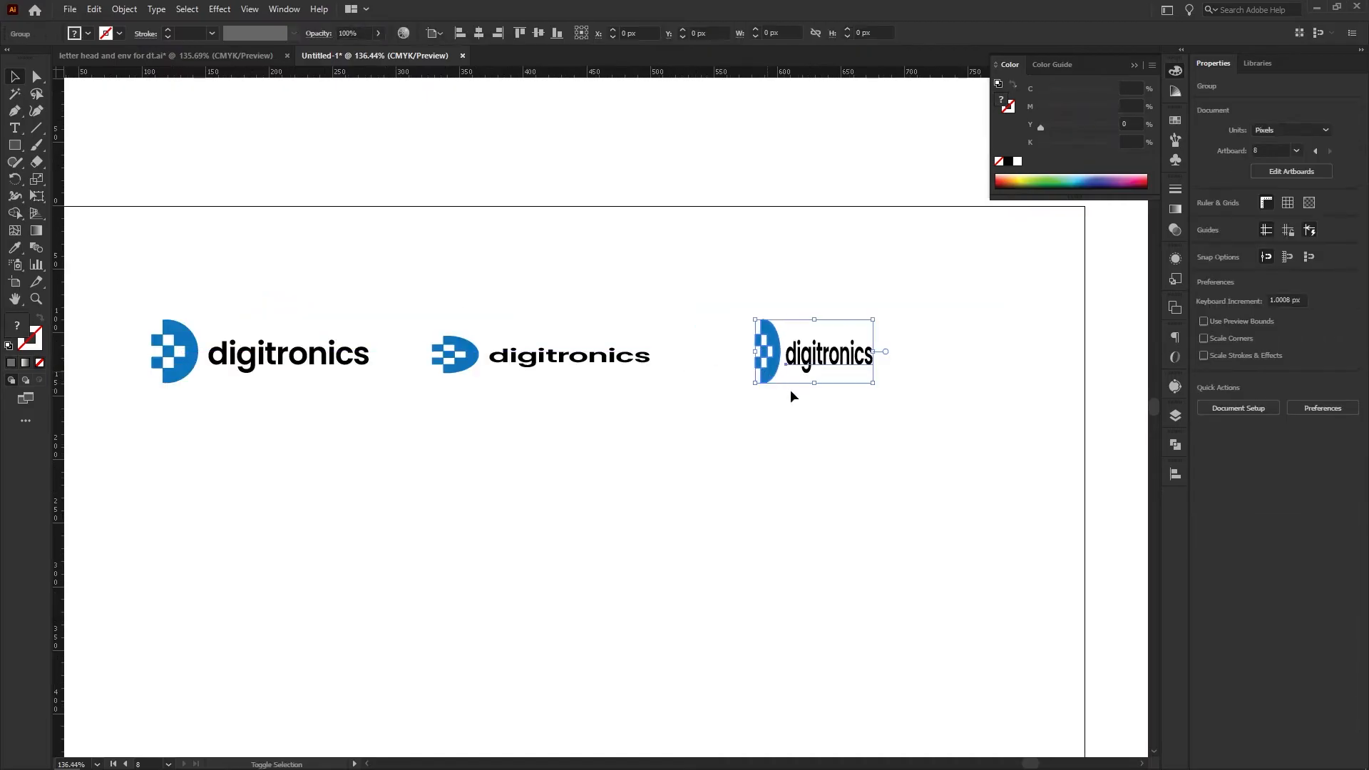
left_click(792, 391)
left_click_drag(840, 389, 743, 389)
left_click_drag(269, 321, 794, 383)
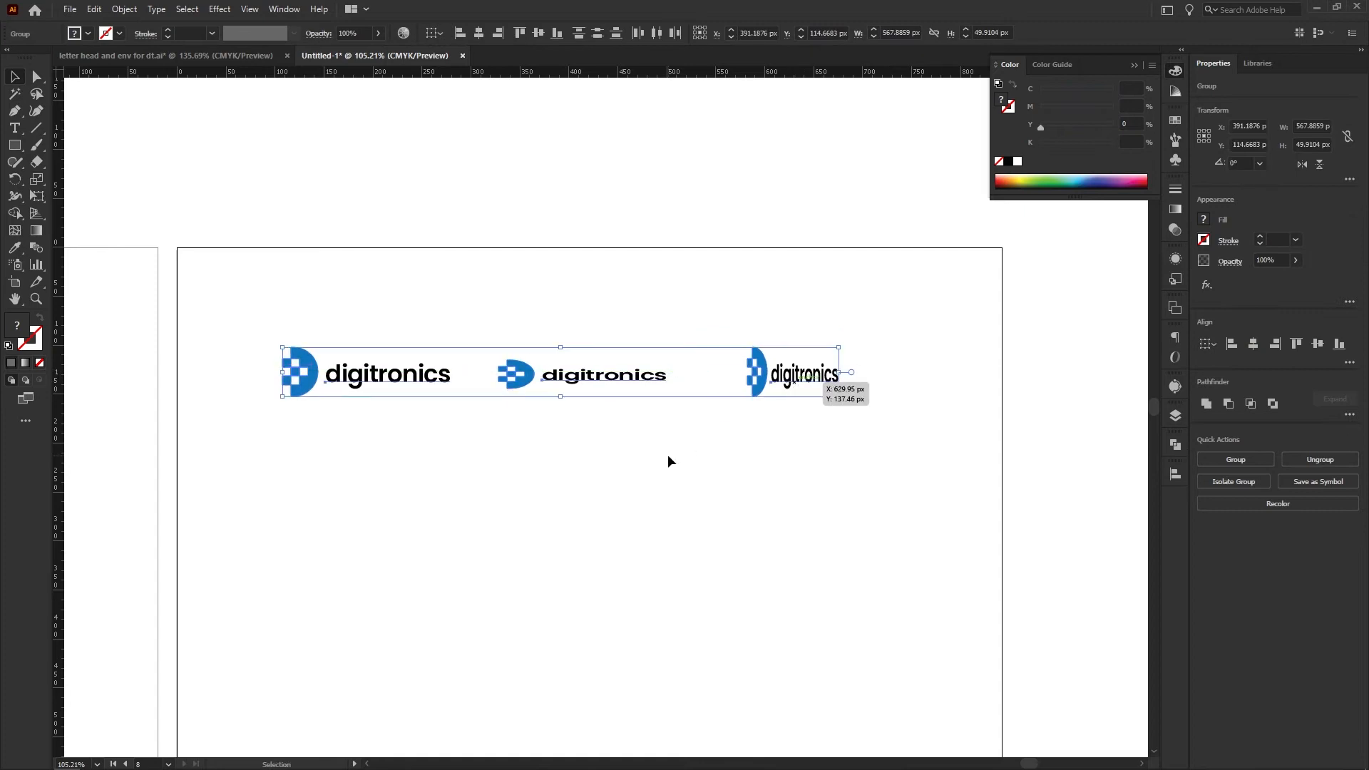
left_click(669, 461)
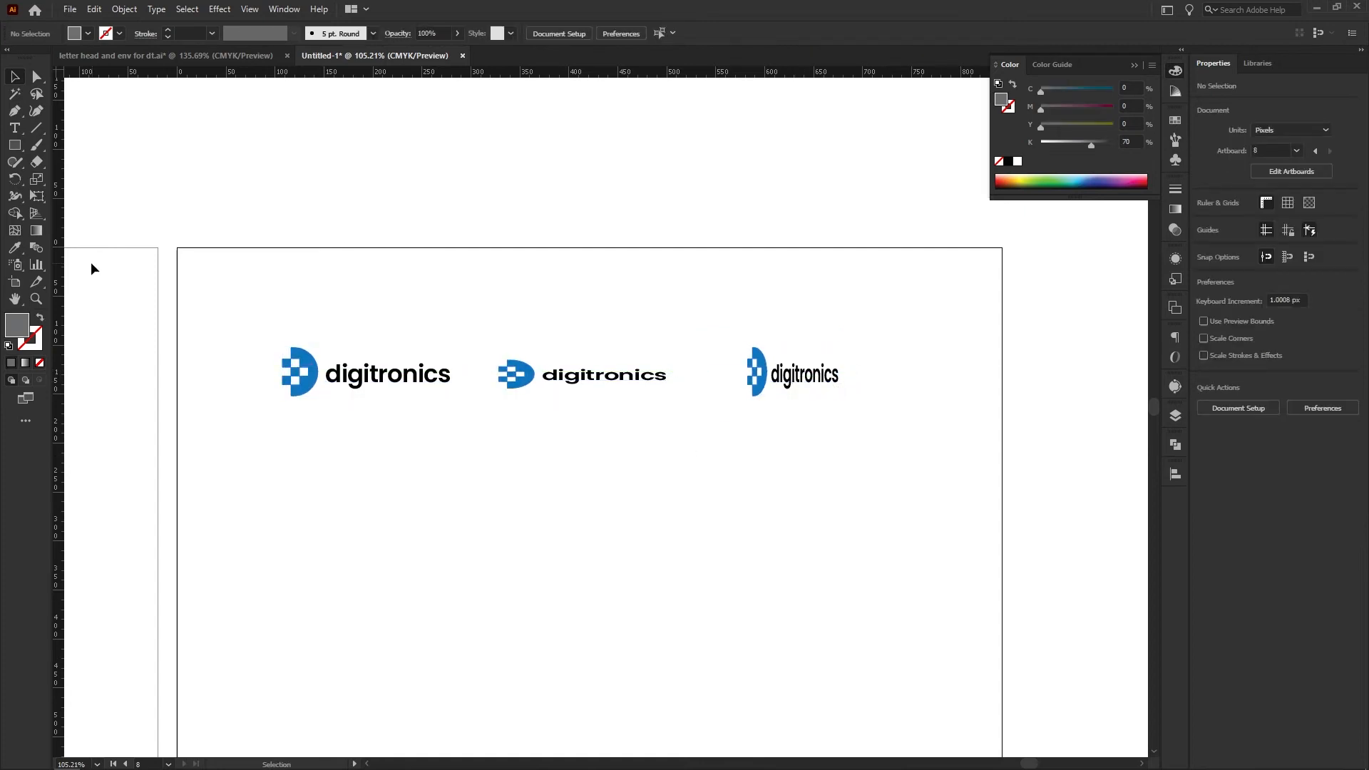
Add an X about 20 by 17 px above the flattened logo as outlined text and fill it red
left_click(16, 129)
left_click(349, 313)
key("BackSpace")
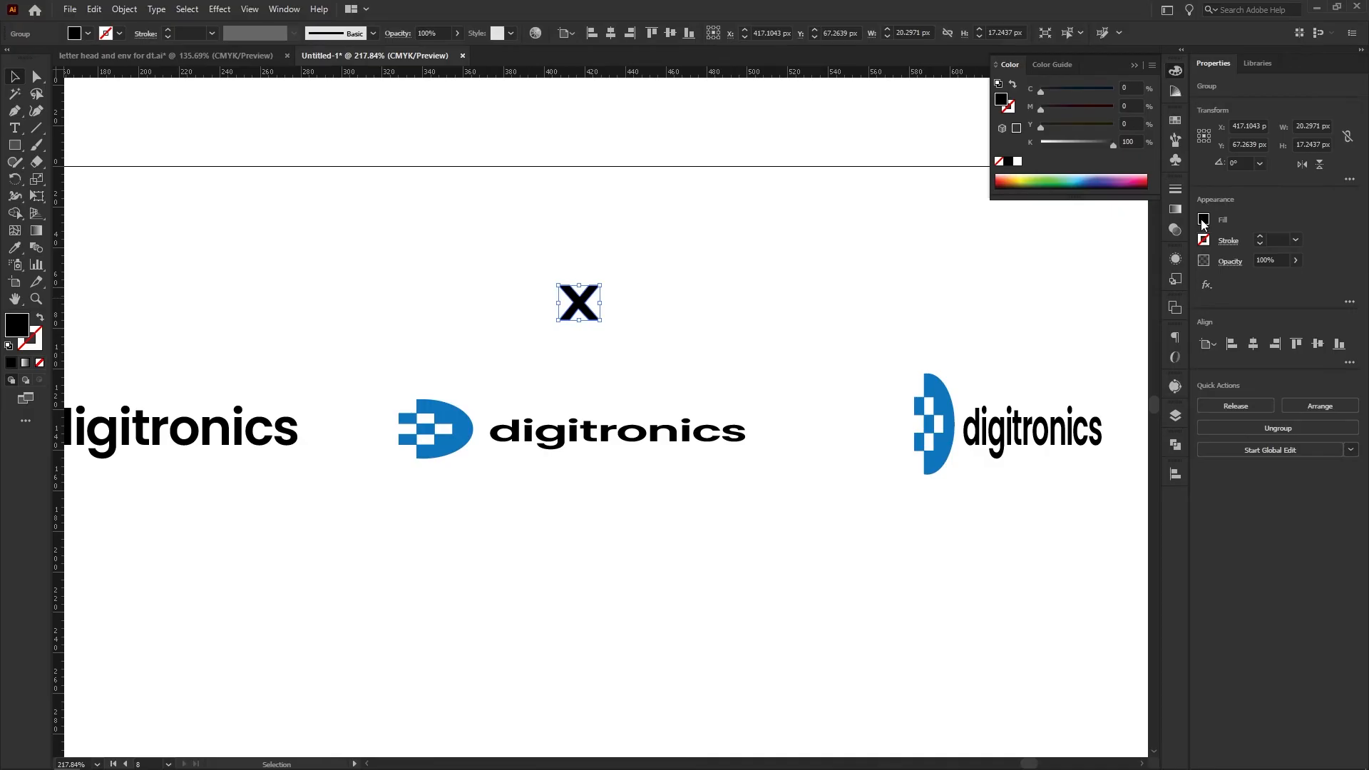
left_click(1204, 220)
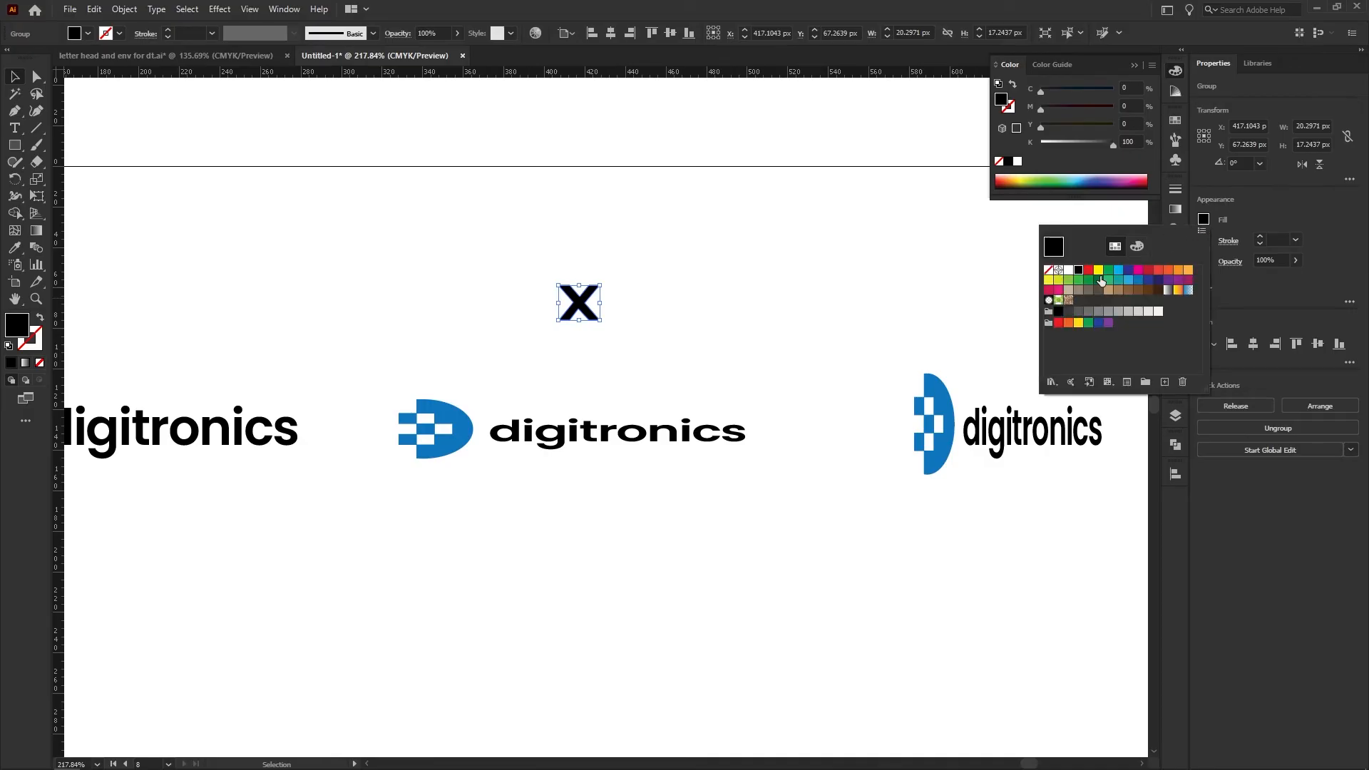
left_click(1088, 270)
left_click(774, 290)
left_click(773, 288)
Copy the red X straight across to sit above the narrowed third logo
key("ctrl+space")
left_click_drag(671, 299, 858, 341)
left_click(569, 344)
left_click(741, 336)
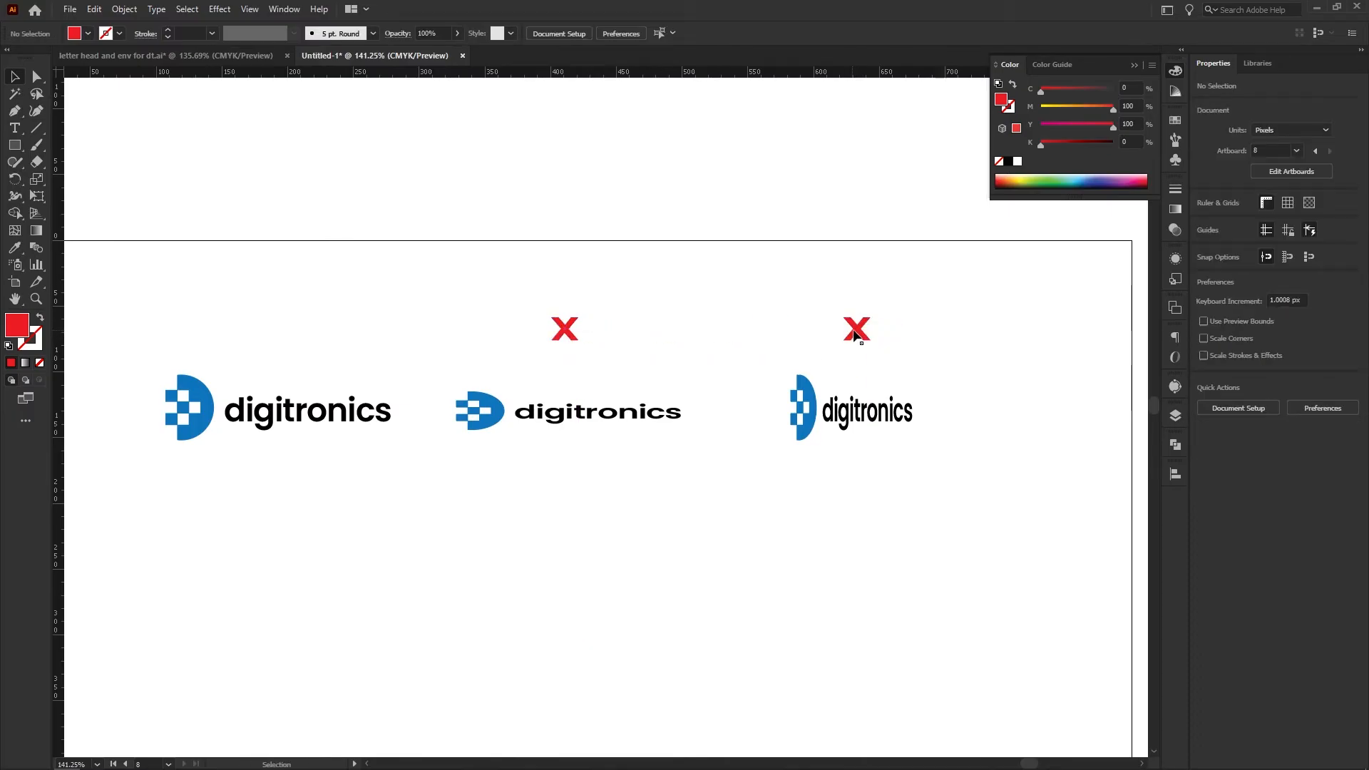
Draw a closed checkmark shape with the Pen tool above the undistorted first logo
scroll(776, 321, "down", 2)
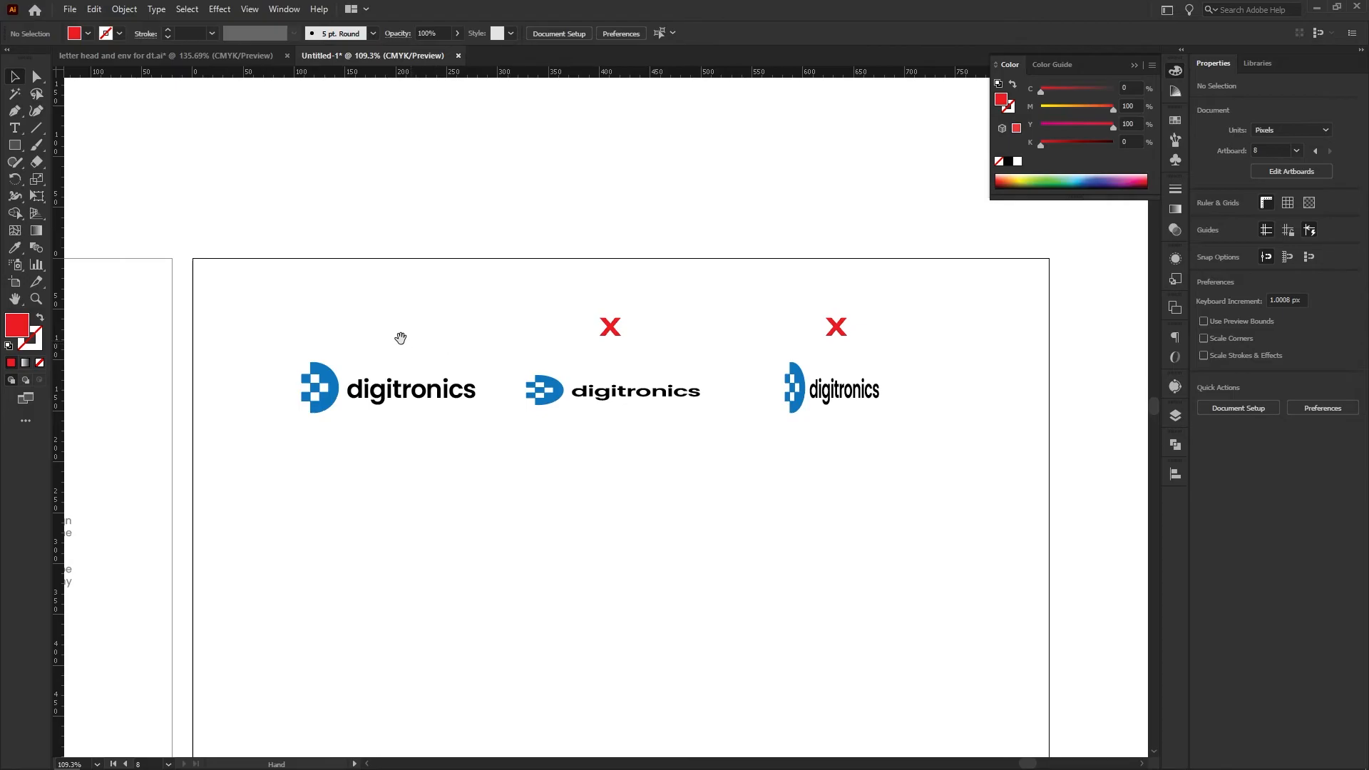
left_click_drag(356, 348, 390, 360)
left_click_drag(371, 308, 405, 338)
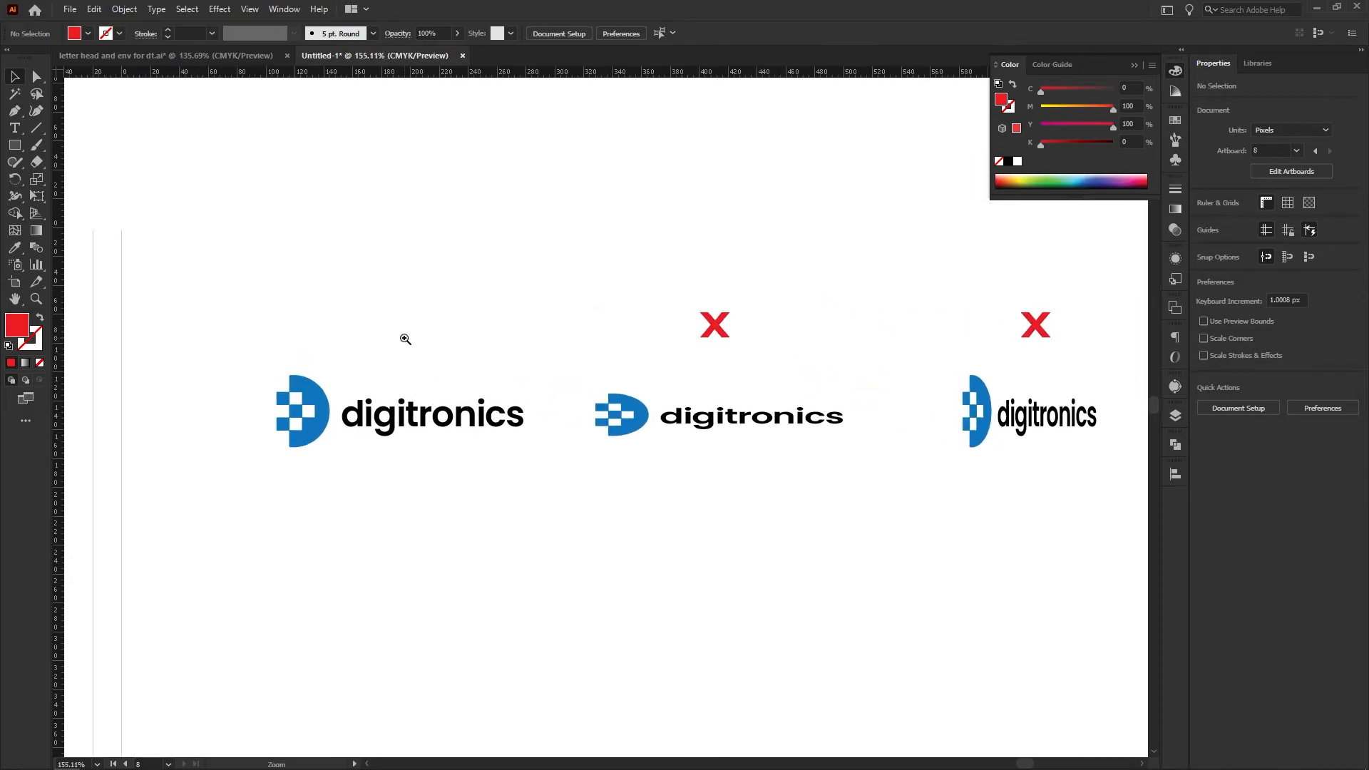
left_click_drag(383, 335, 475, 363)
key("p")
left_click(378, 313)
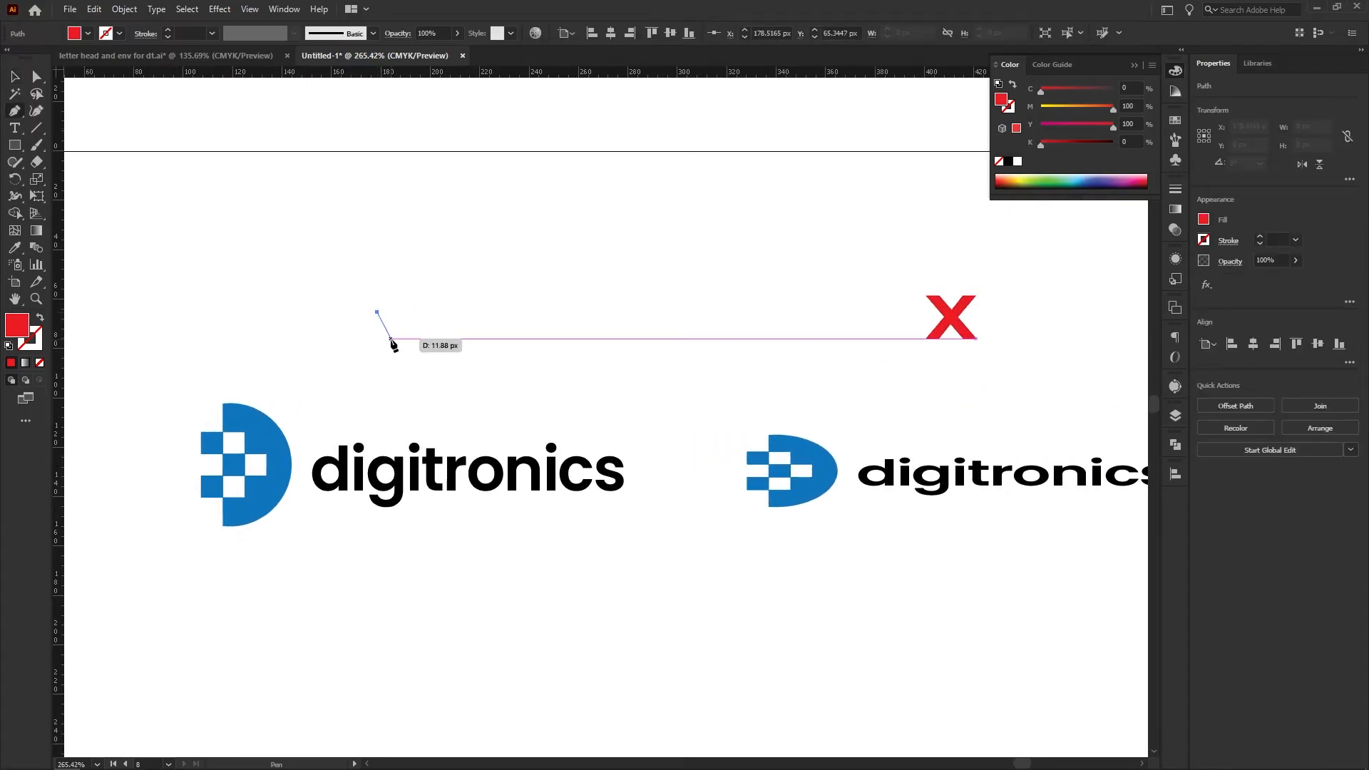
left_click(394, 339)
left_click(480, 287)
left_click(393, 367)
left_click(378, 313)
key("v")
left_click(437, 358)
Refine the checkmark's shape by shifting the outer anchor point of its short arm
left_click_drag(408, 317, 515, 328)
left_click(431, 355)
left_click_drag(544, 409, 475, 385)
key("a")
left_click_drag(387, 321, 373, 323)
key("v")
Align the checkmark vertically to the centre of the red X above the second logo
left_click(556, 306)
left_click_drag(668, 280, 538, 329)
left_click(1132, 299, "shift")
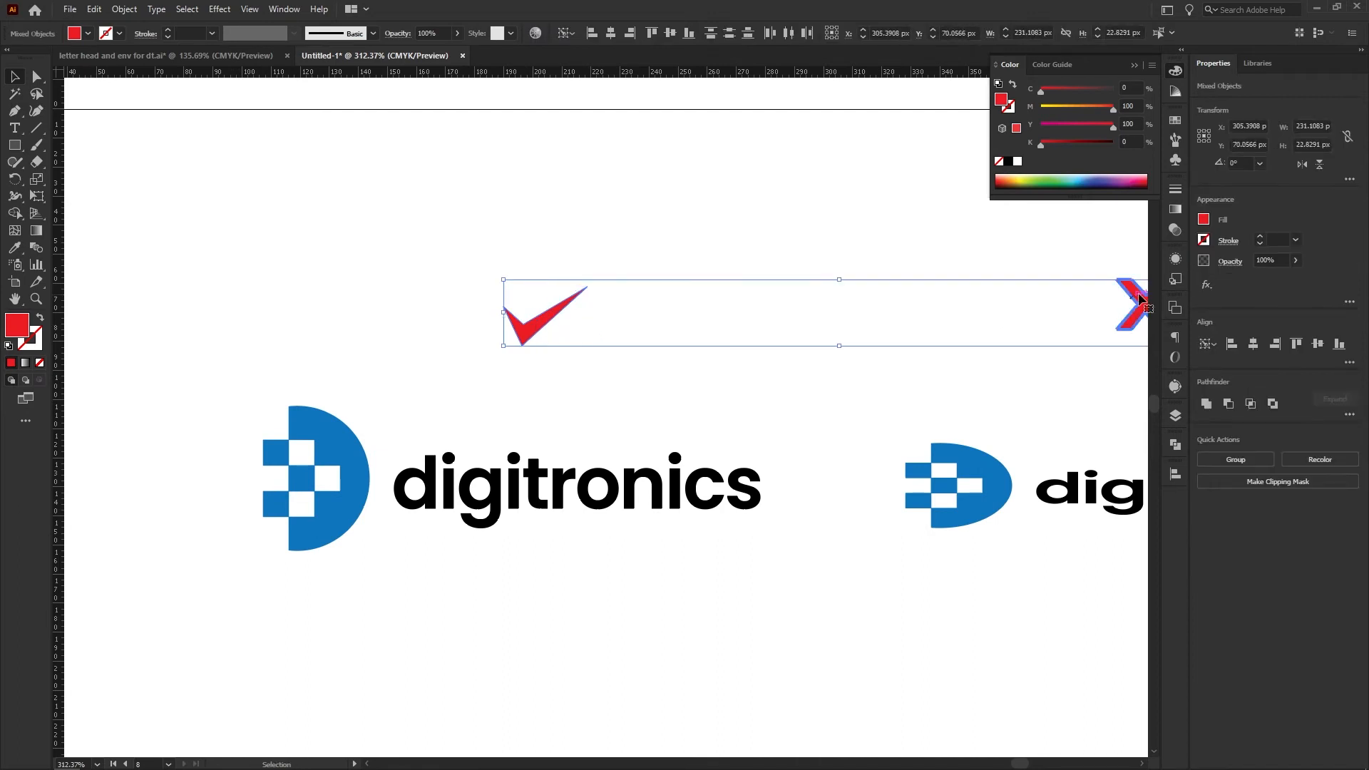
left_click(1297, 344)
Fill the checkmark with the green swatch C=75 M=0 Y=100 K=0
left_click_drag(759, 328, 524, 275)
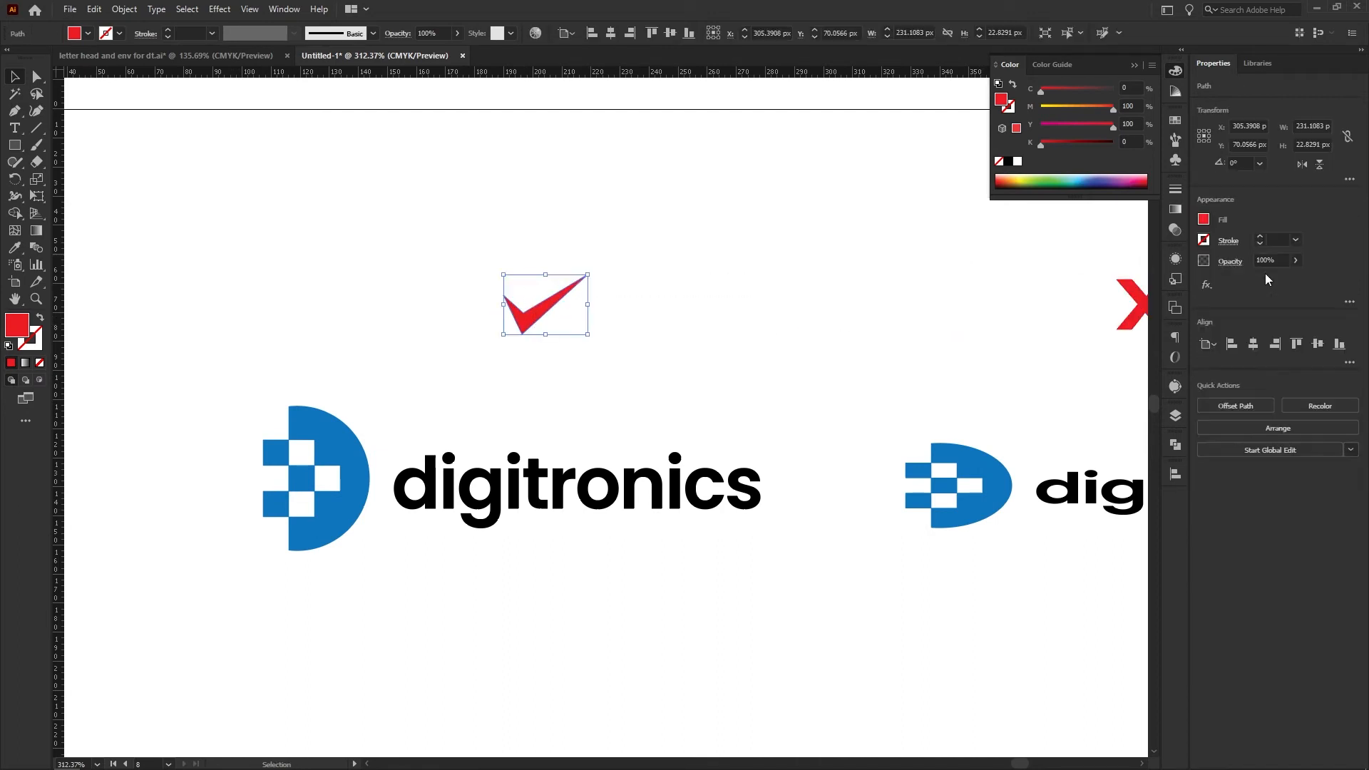
left_click(1204, 219)
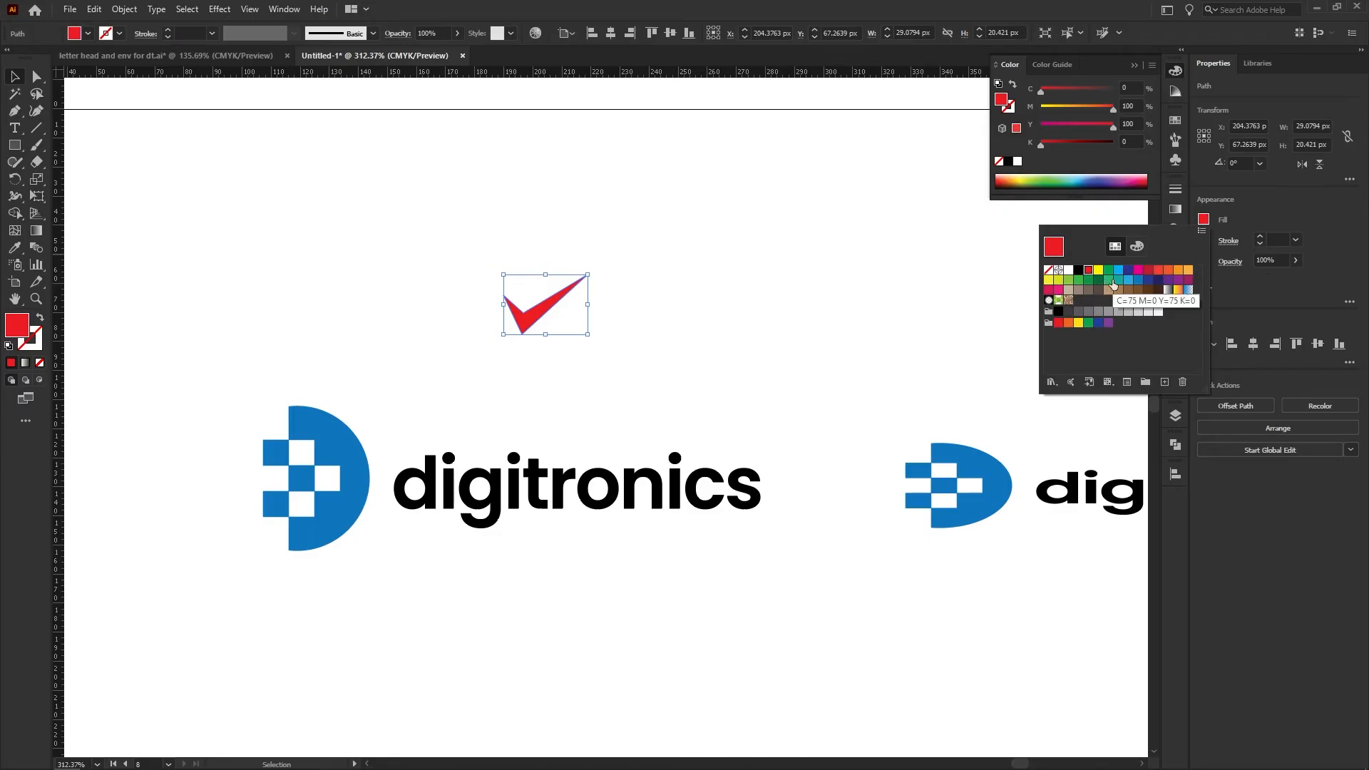
left_click(1078, 279)
left_click(726, 330)
scroll(551, 307, "down", 6)
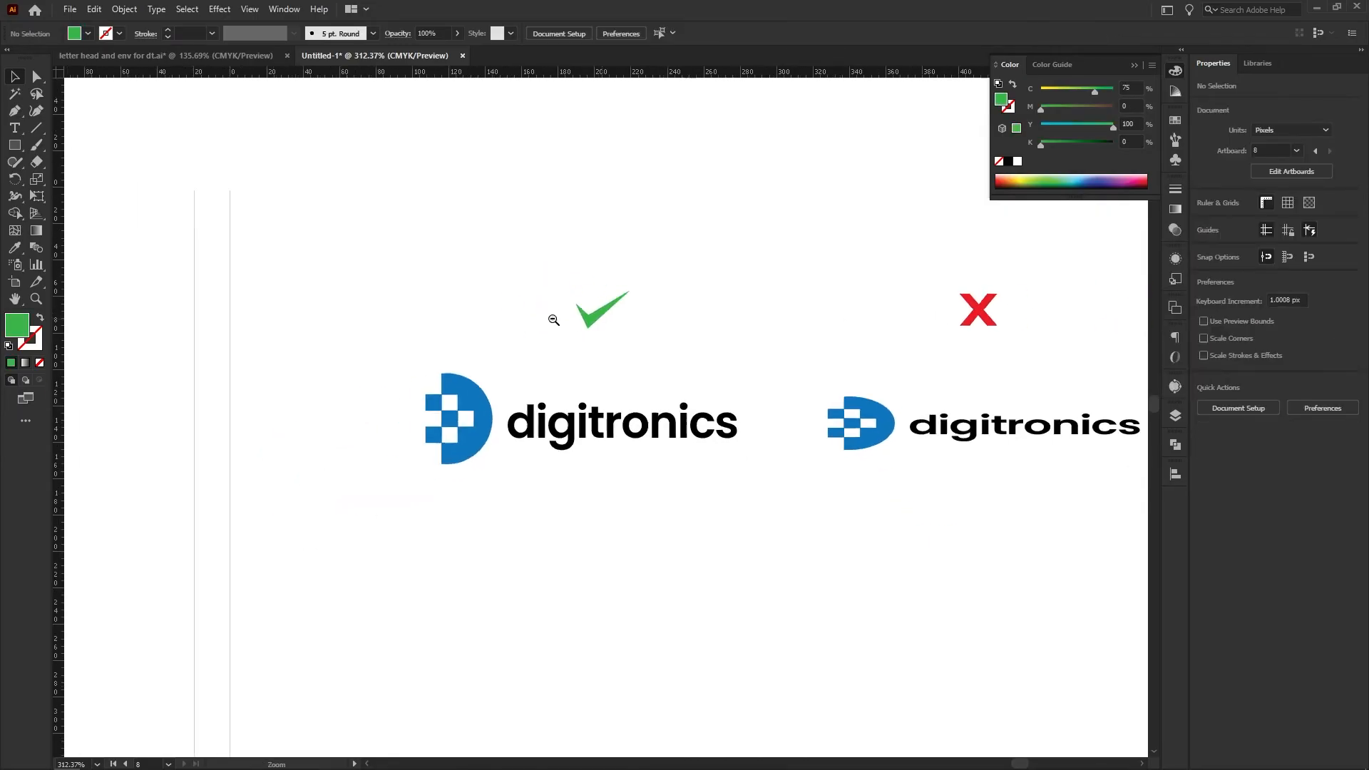
left_click_drag(669, 394, 635, 435)
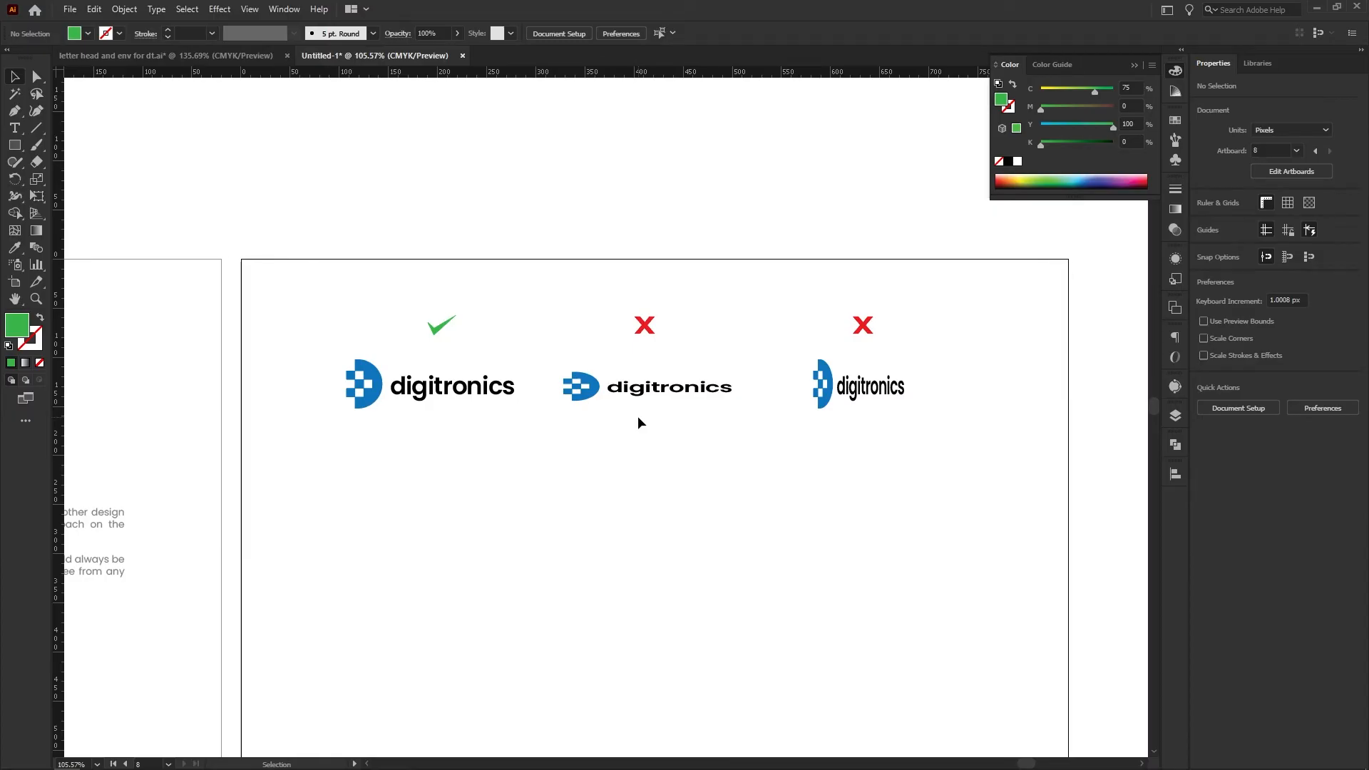
Move the row of three logos and the marks above it further right on the Logo Usage page
left_click_drag(625, 414, 610, 383)
left_click_drag(807, 375, 769, 377)
left_click_drag(724, 409, 653, 410)
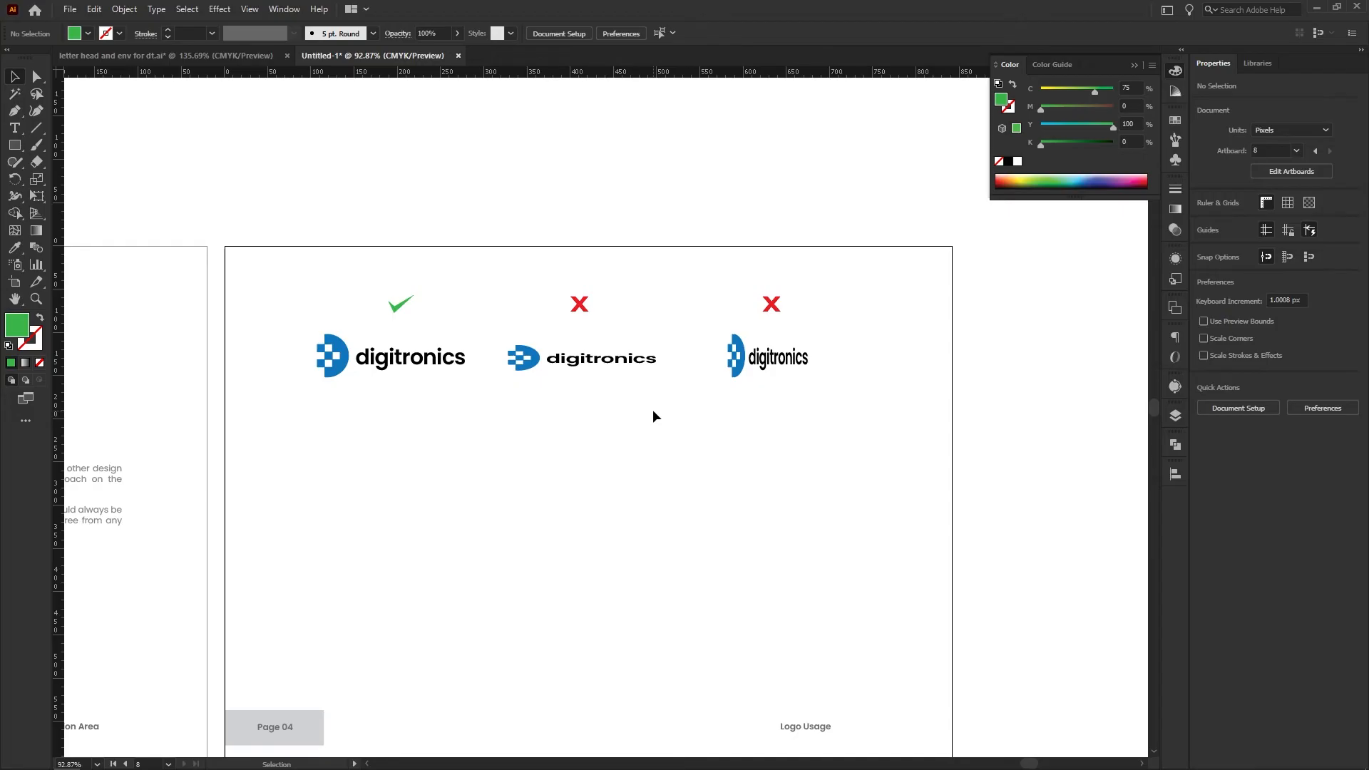
left_click_drag(335, 417, 797, 366)
left_click_drag(837, 438, 331, 279)
mouse_move(382, 353)
left_mouse_down()
mouse_move(413, 353)
mouse_move(382, 353)
left_mouse_up()
left_click(277, 353)
left_click_drag(319, 410, 831, 360)
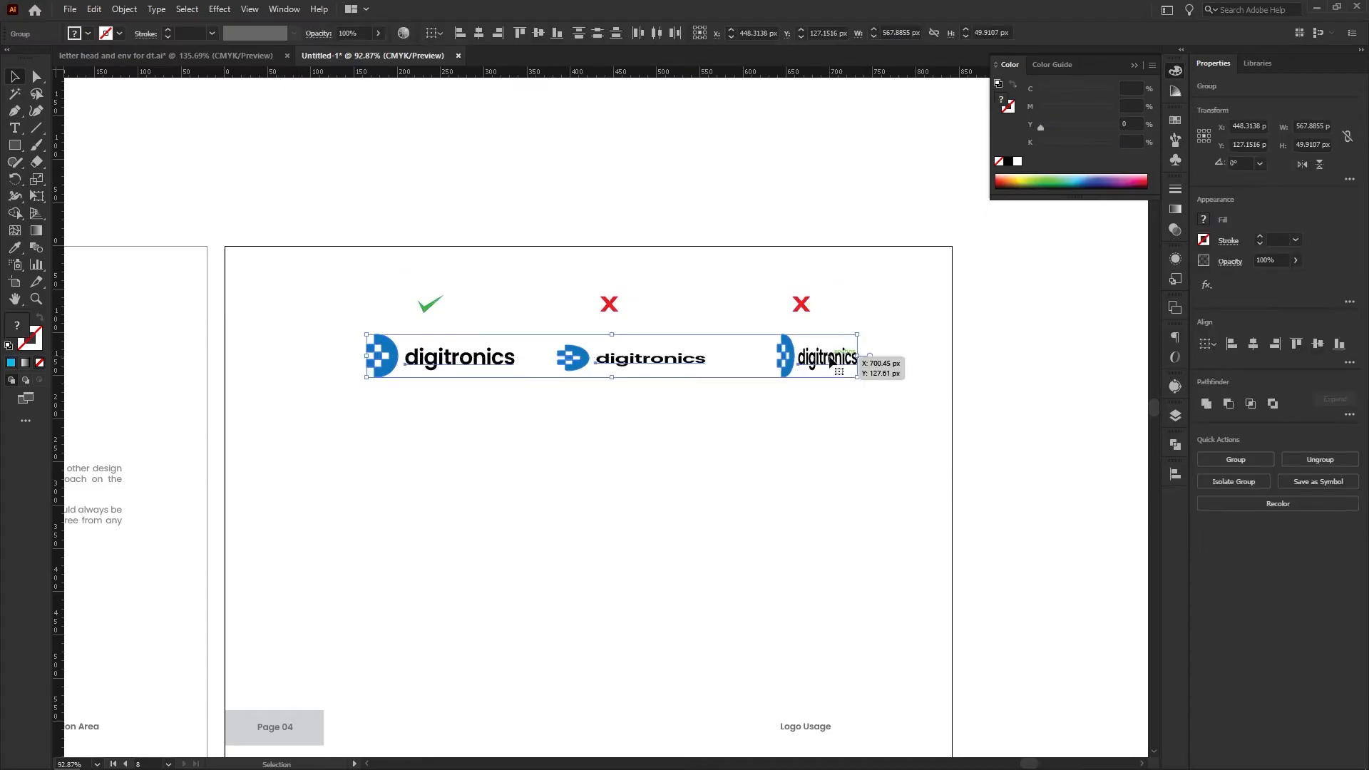
left_click(508, 398)
Copy the undistorted logo into an evenly spaced second row of three below the first row
left_click_drag(464, 364, 600, 474)
key("ctrl+d")
key("a")
key("v")
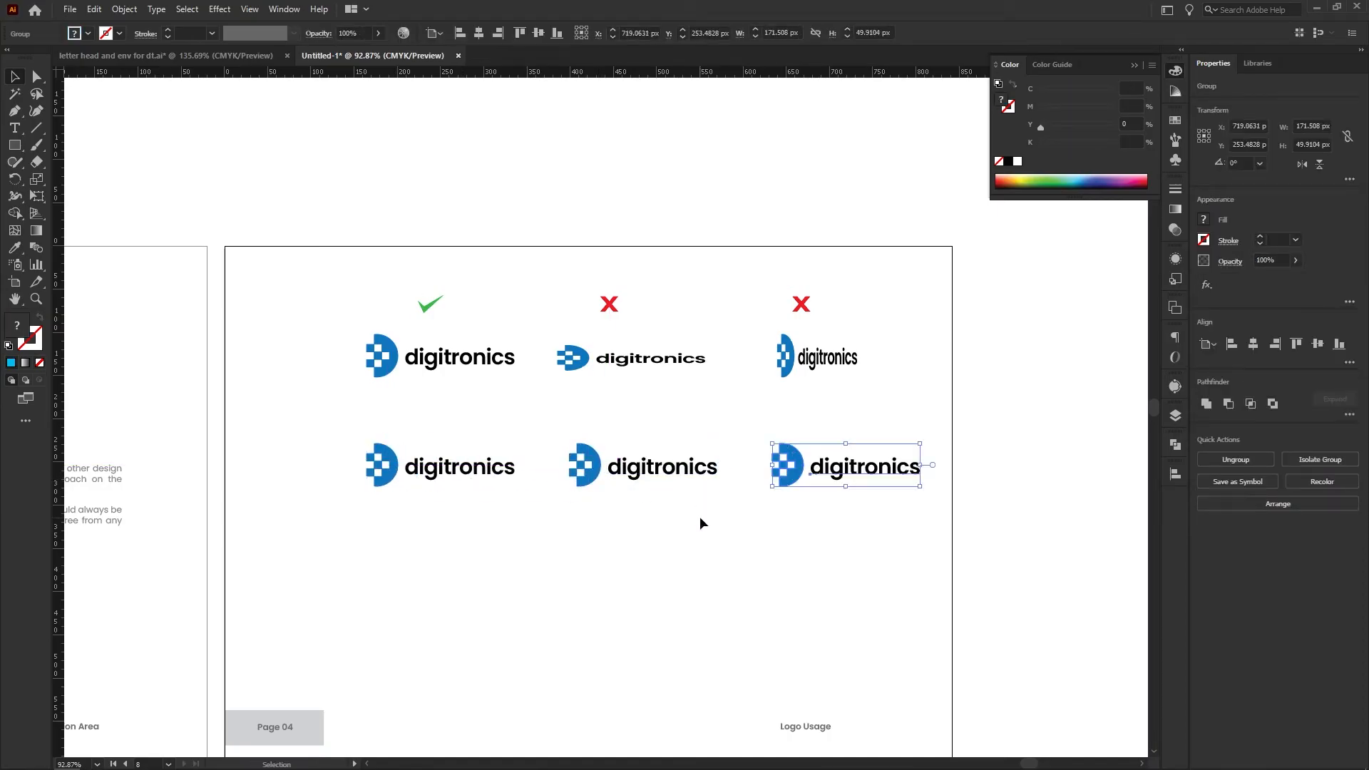
left_click(700, 517)
Scale both logo rows and the marks down together to about 553 by 191 px
left_click_drag(849, 512, 353, 438)
left_click_drag(332, 261, 844, 498)
left_click_drag(782, 447, 765, 448)
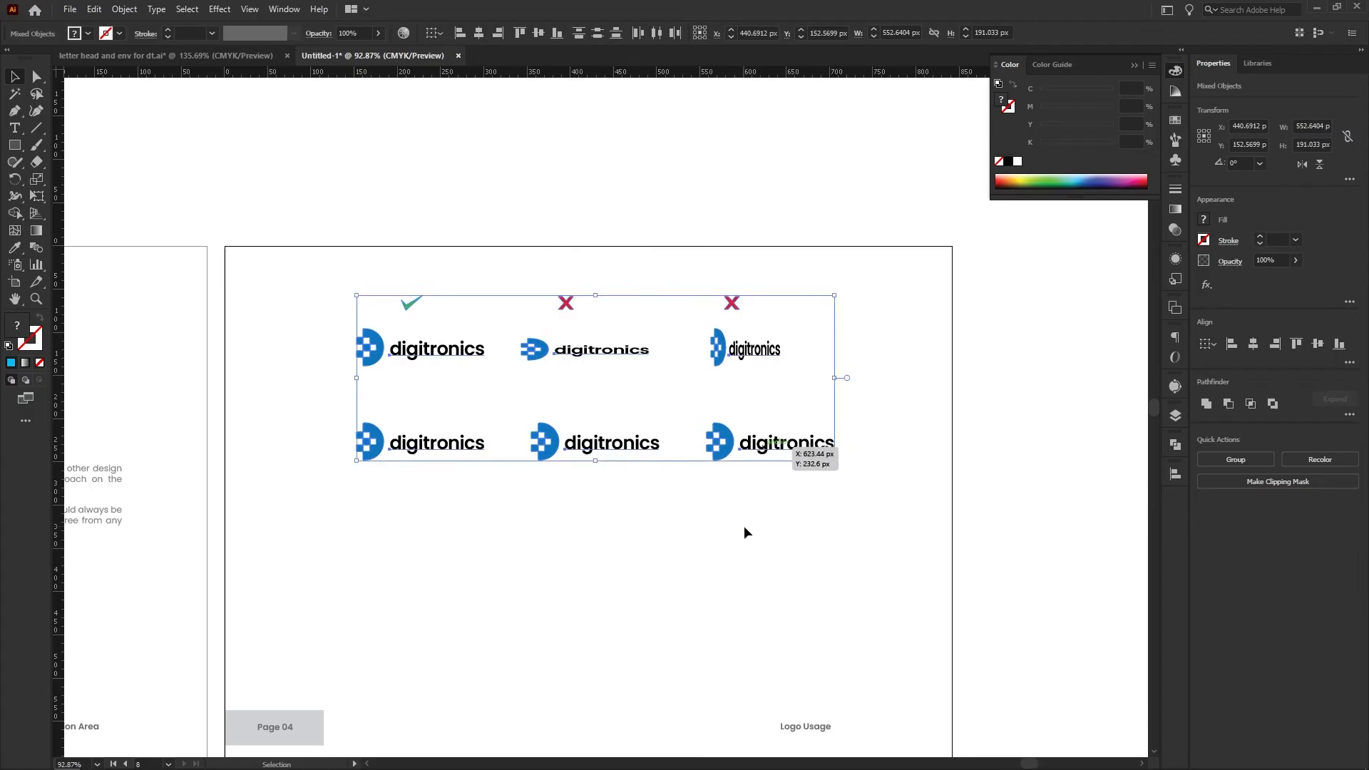
left_click(743, 525)
Rotate the second row's middle logo counterclockwise and its last logo clockwise
left_click_drag(402, 408, 422, 408)
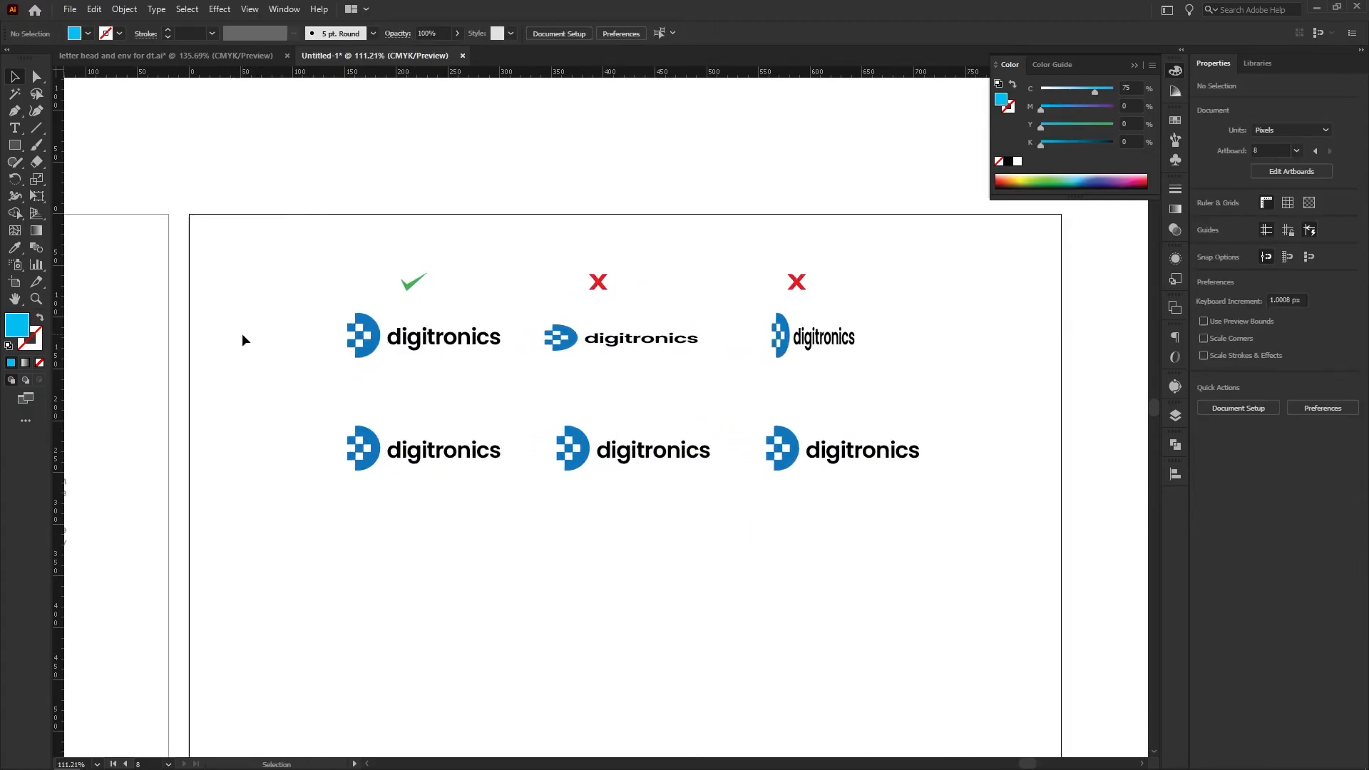
scroll(463, 472, "up", 3)
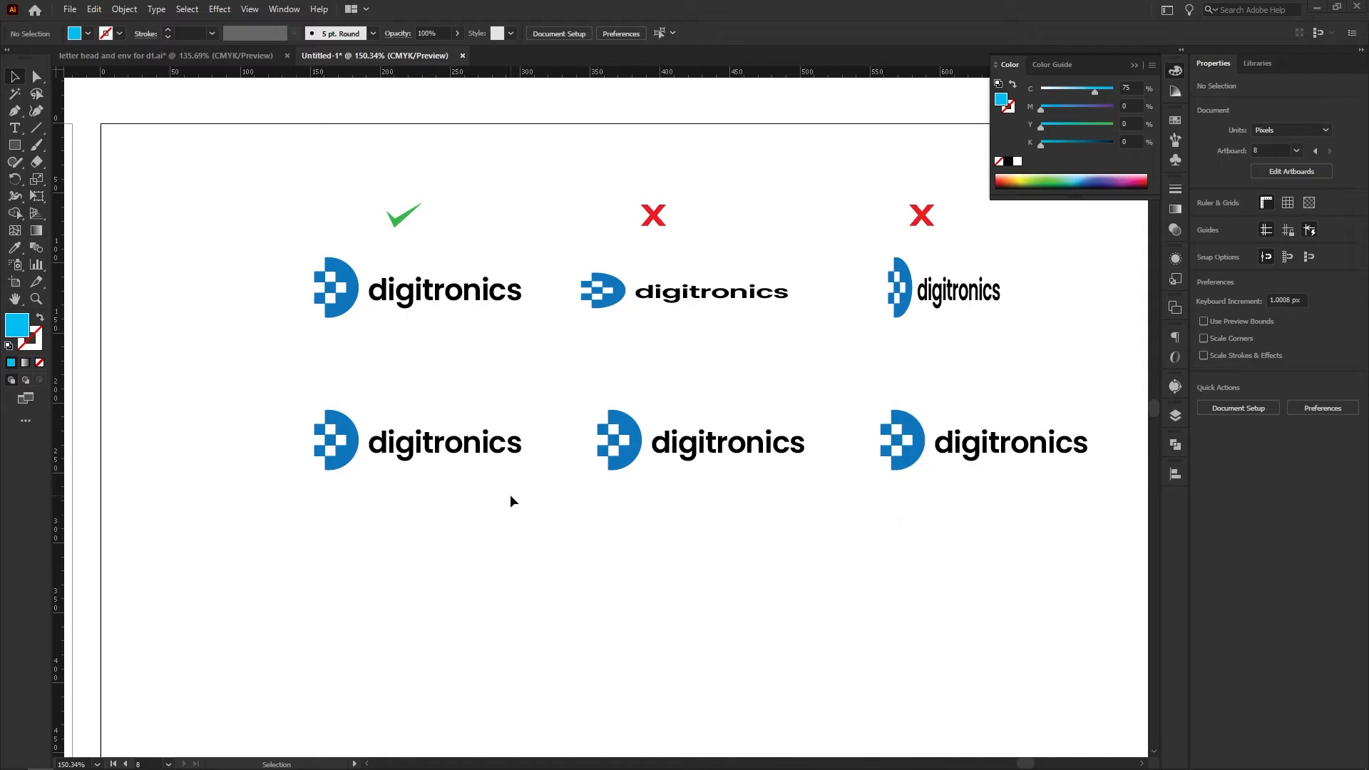
left_click_drag(645, 489, 527, 490)
left_click(571, 445)
left_click_drag(692, 476, 693, 408)
left_click(841, 449)
left_click_drag(975, 476, 950, 520)
left_click(759, 469)
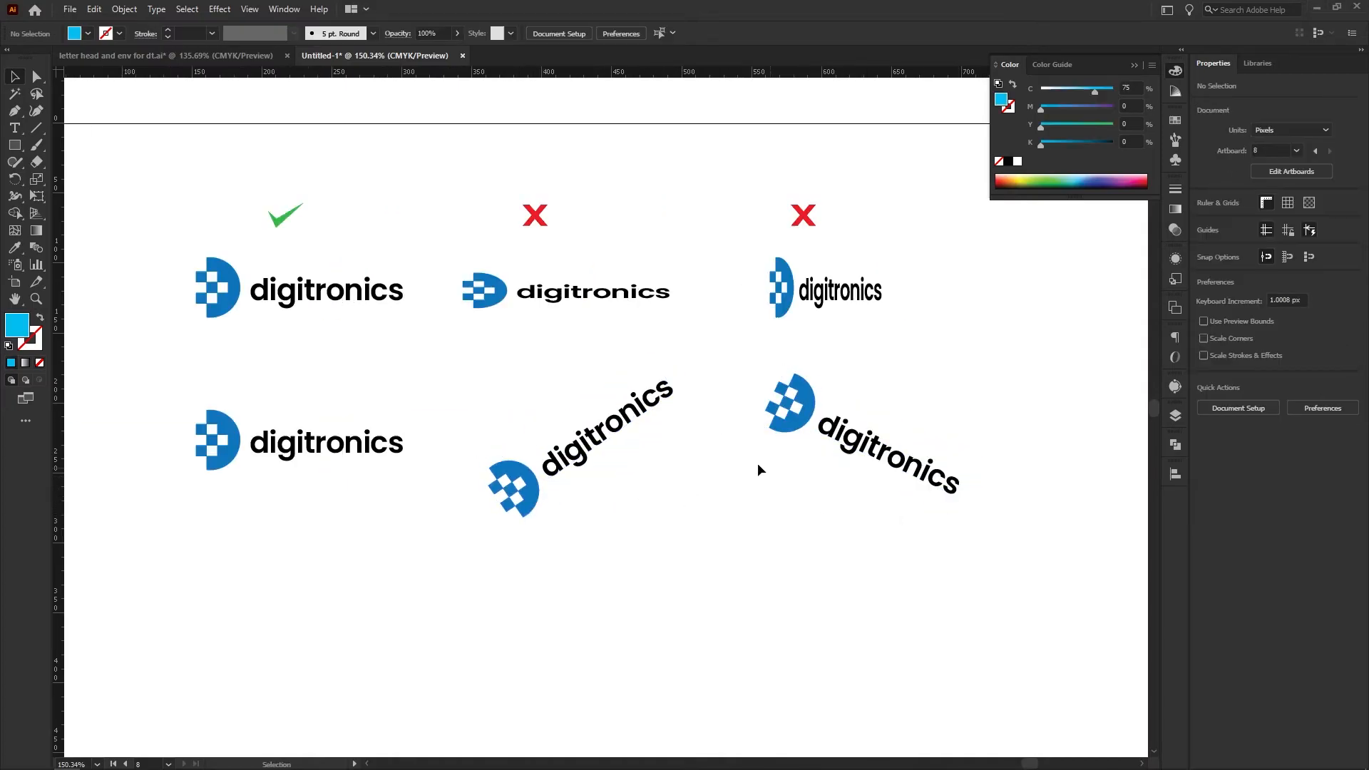
Build a third row of logo copies at full size, reduced size and very small size
left_click(600, 438)
left_click(888, 480)
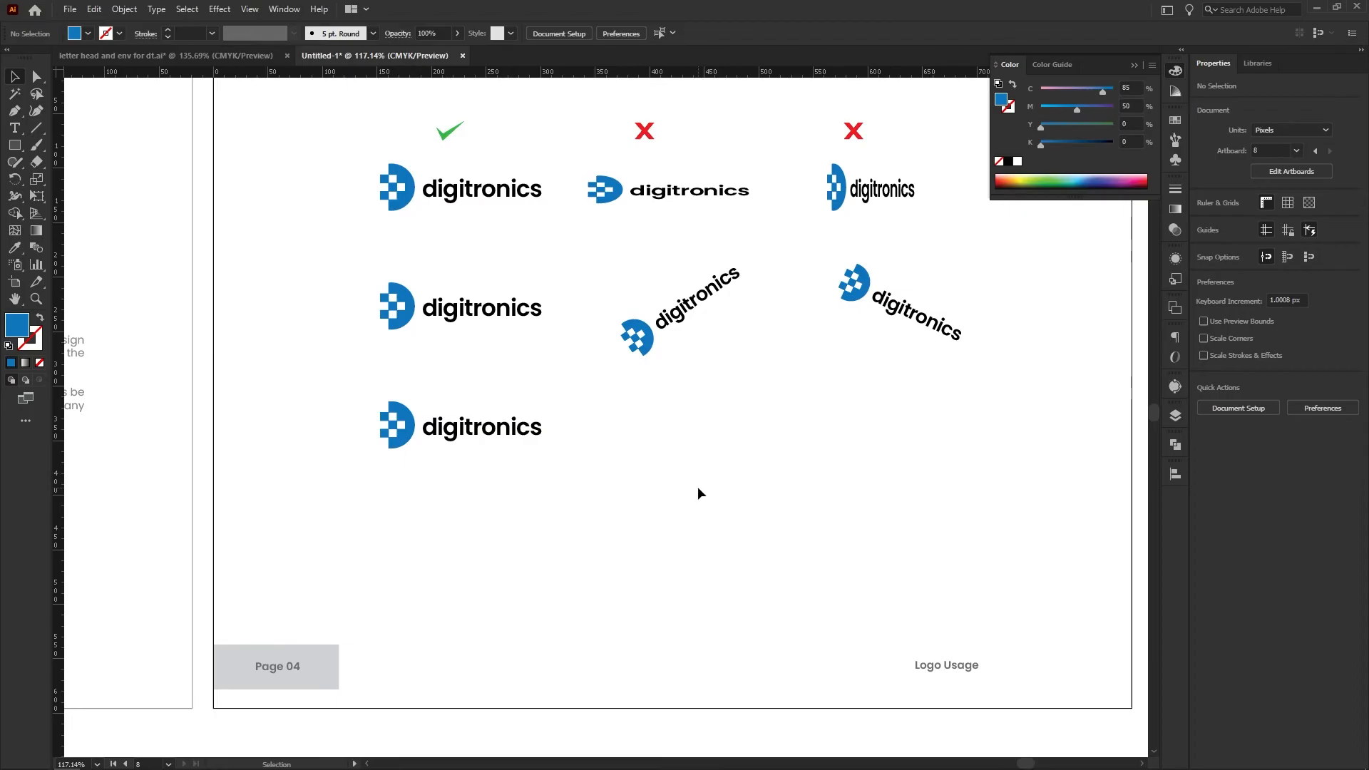
left_click(509, 439)
left_click_drag(509, 438, 729, 438)
left_click_drag(762, 449, 728, 438)
left_click(672, 460)
left_click(695, 427)
left_click(813, 455)
left_click_drag(877, 434, 879, 471)
Copy the checkmark and both X marks above the second row and reduce the last logo's tilt
left_click_drag(426, 156, 870, 177)
left_click_drag(862, 175, 871, 305)
left_click(897, 344)
left_click_drag(963, 411, 980, 394)
Copy the marks above the third row and replace its middle X with a green checkmark
left_click_drag(427, 276, 871, 308)
double_click(874, 337, "shift")
left_click(696, 343, "shift")
left_click_drag(651, 298, 653, 426)
left_click(664, 422)
left_click_drag(456, 425, 653, 425)
left_click(643, 420)
key("Delete")
Adjust the spacing between the three rows and reposition the whole set of examples on the page
scroll(742, 429, "down", 2)
left_click_drag(436, 330, 935, 401)
left_click_drag(954, 483, 456, 423)
left_click_drag(553, 456, 553, 487)
left_click_drag(450, 415, 935, 327)
left_click_drag(851, 362, 851, 377)
left_click_drag(939, 509, 447, 212)
left_click_drag(542, 272, 563, 306)
Copy the "Logo Usage" footer text beside the first row and change it to "Do not distort"
left_click_drag(903, 639, 393, 305, "alt")
left_click(554, 455)
scroll(554, 456, "up", 2)
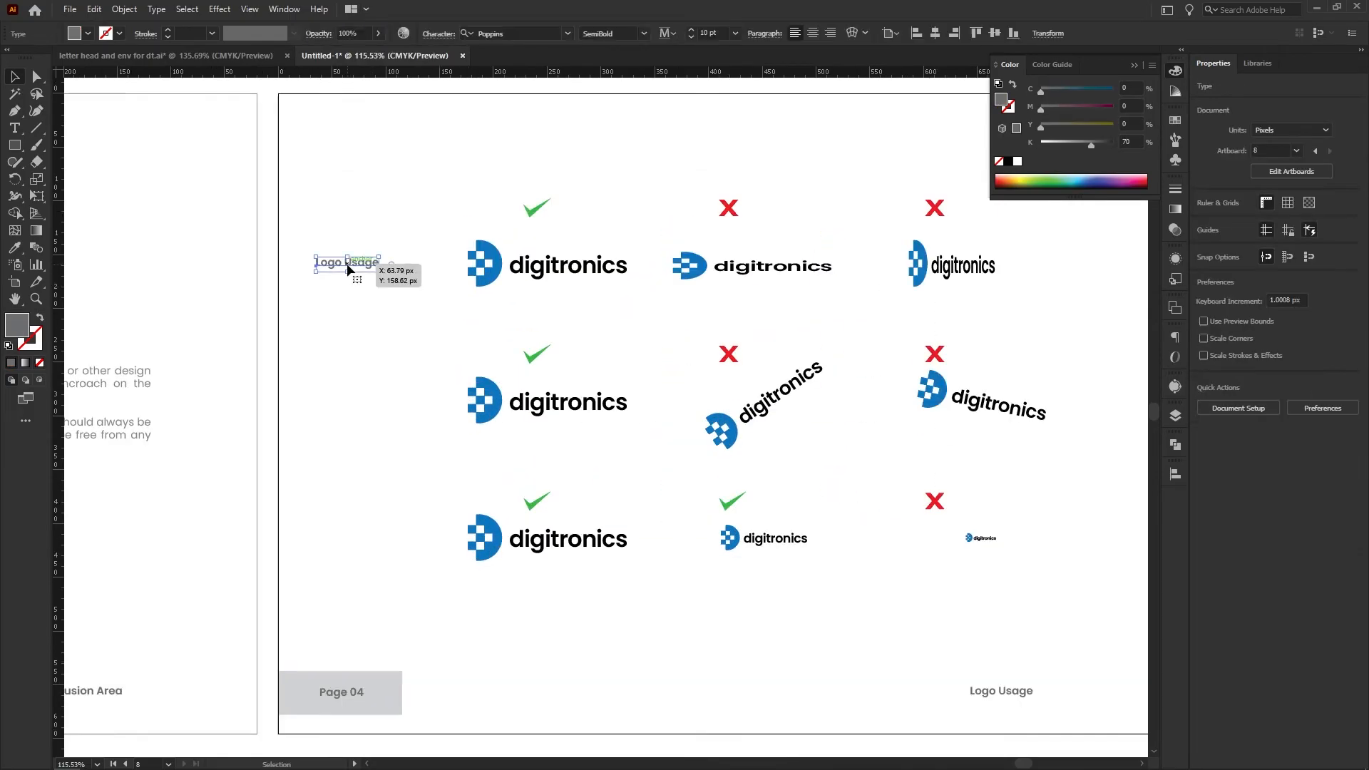
double_click(347, 266)
key("ctrl+a")
type("Do n")
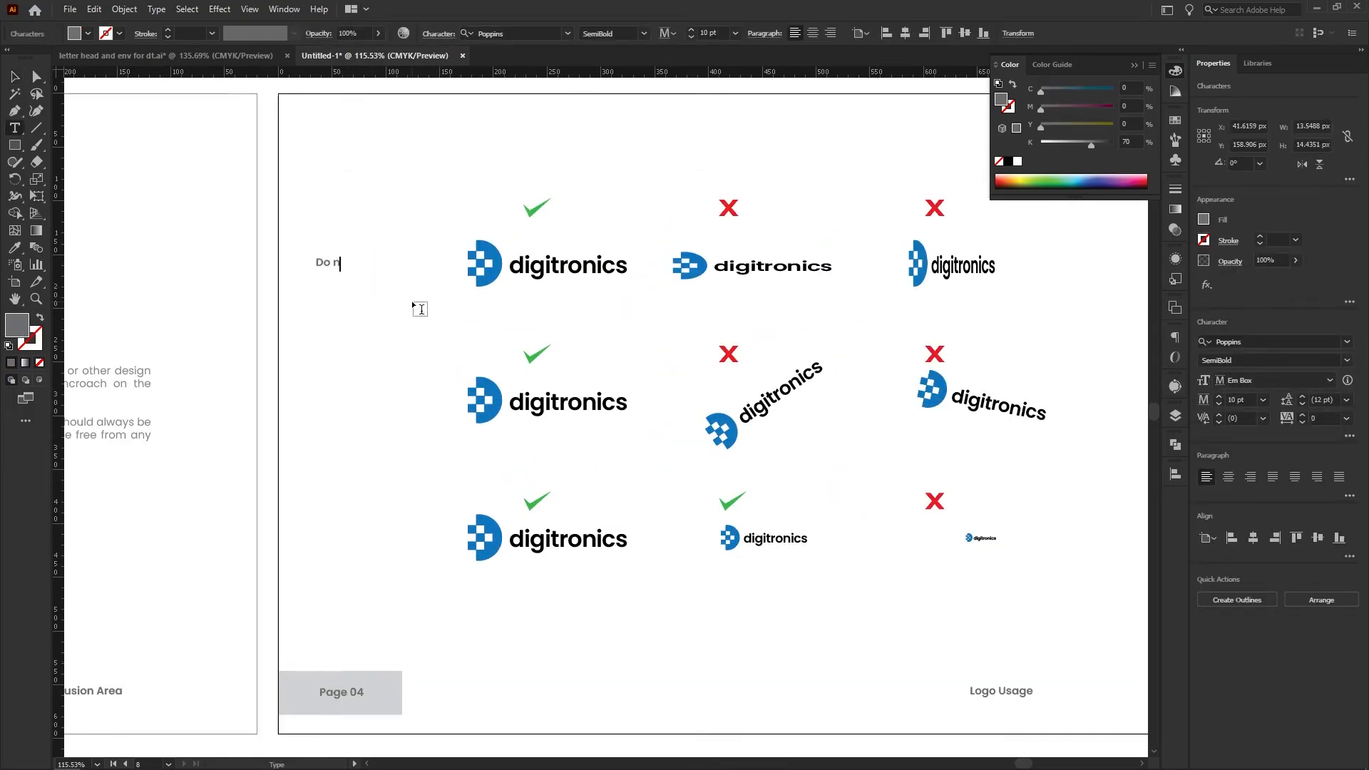
type("ot Distort")
key("Escape")
double_click(362, 262)
Copy the "Do not distort" label beside the second row and change it to "do not change the angles"
left_click_drag(355, 262, 384, 400)
left_click(389, 310)
triple_click(383, 399)
type("do not change the")
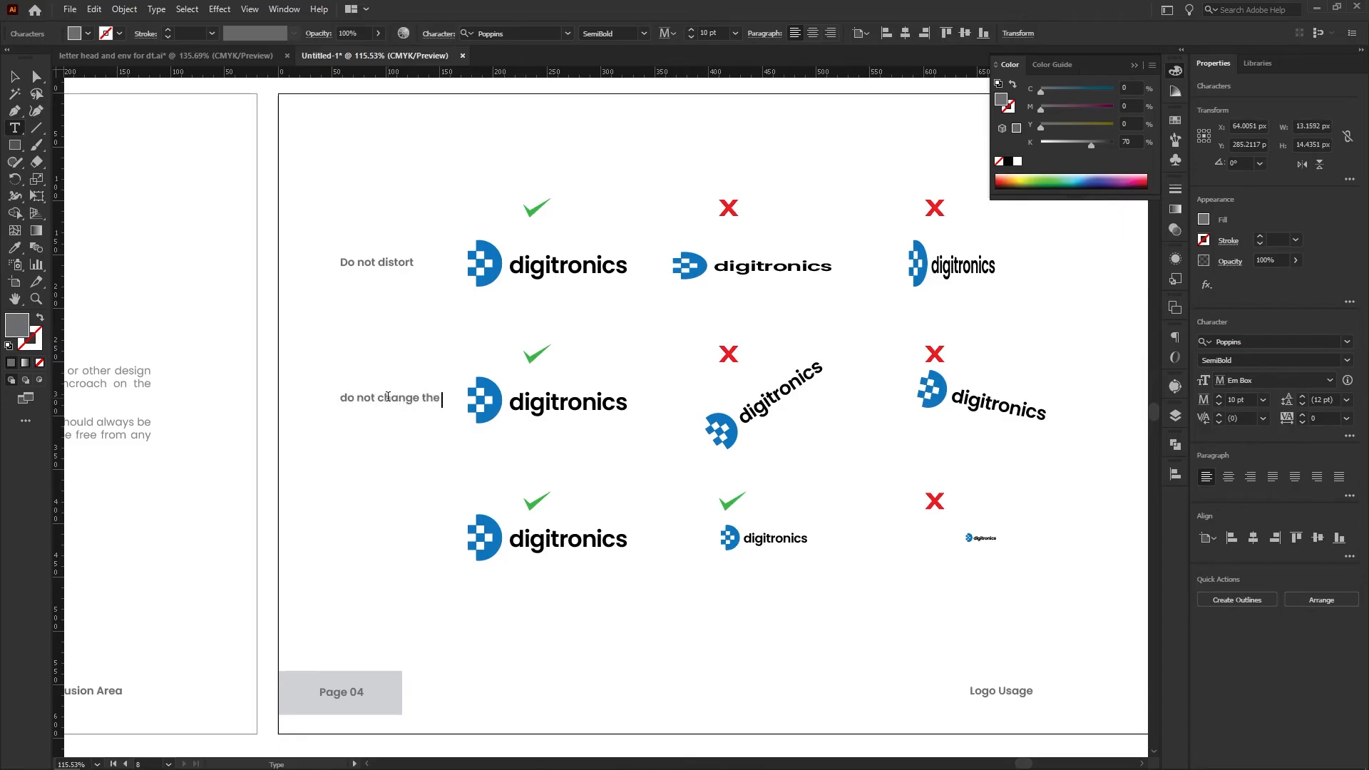
type(" angles")
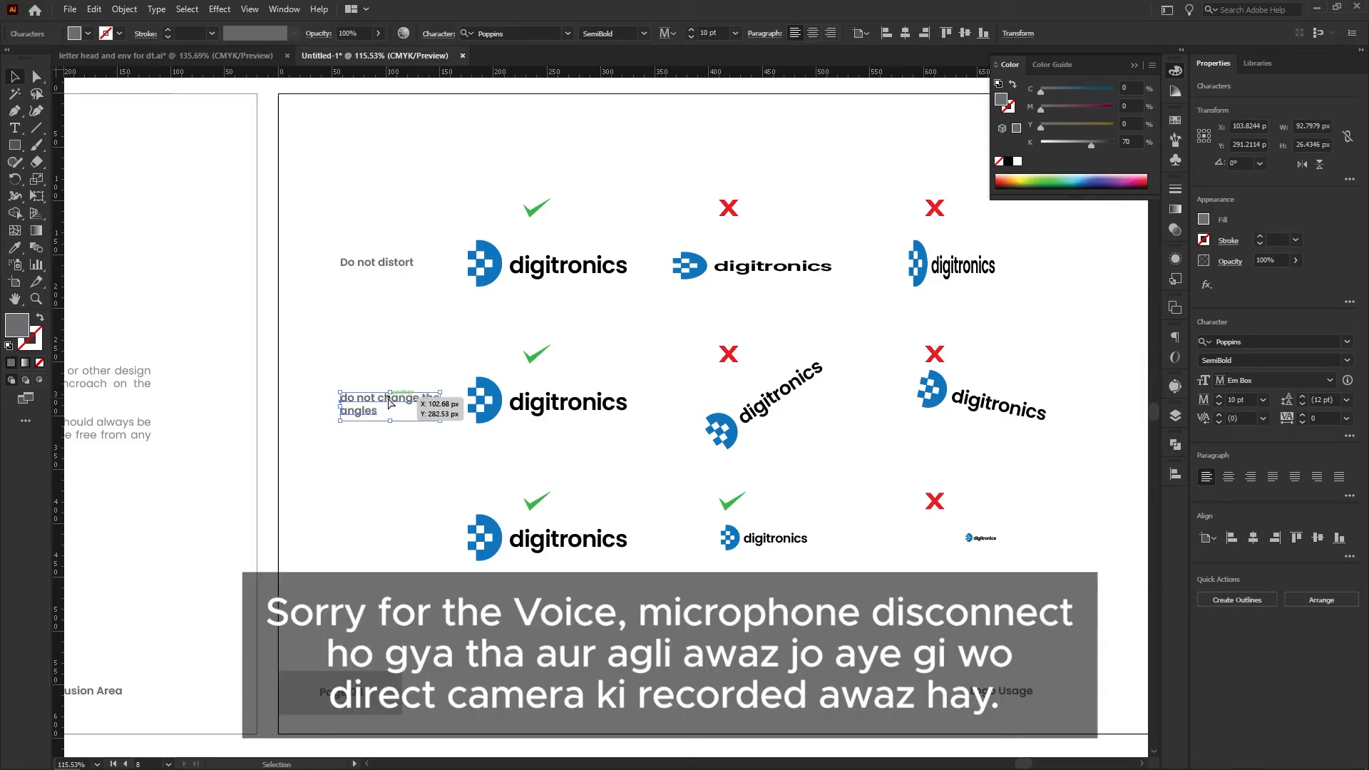
key("Escape")
left_click(369, 463)
Copy the second row's label beside the third row and change its text to "Sizes"
left_click_drag(398, 403, 398, 540)
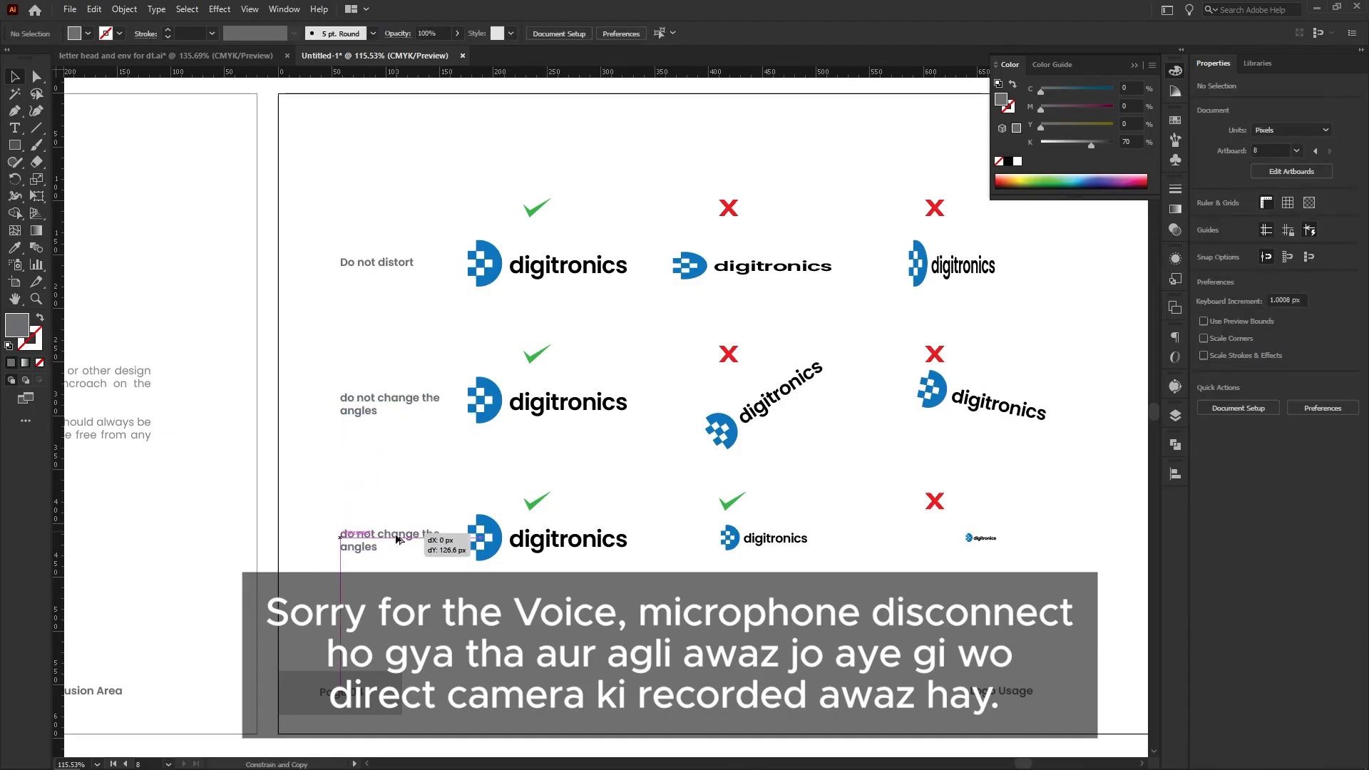
double_click(398, 540)
key("ctrl+a")
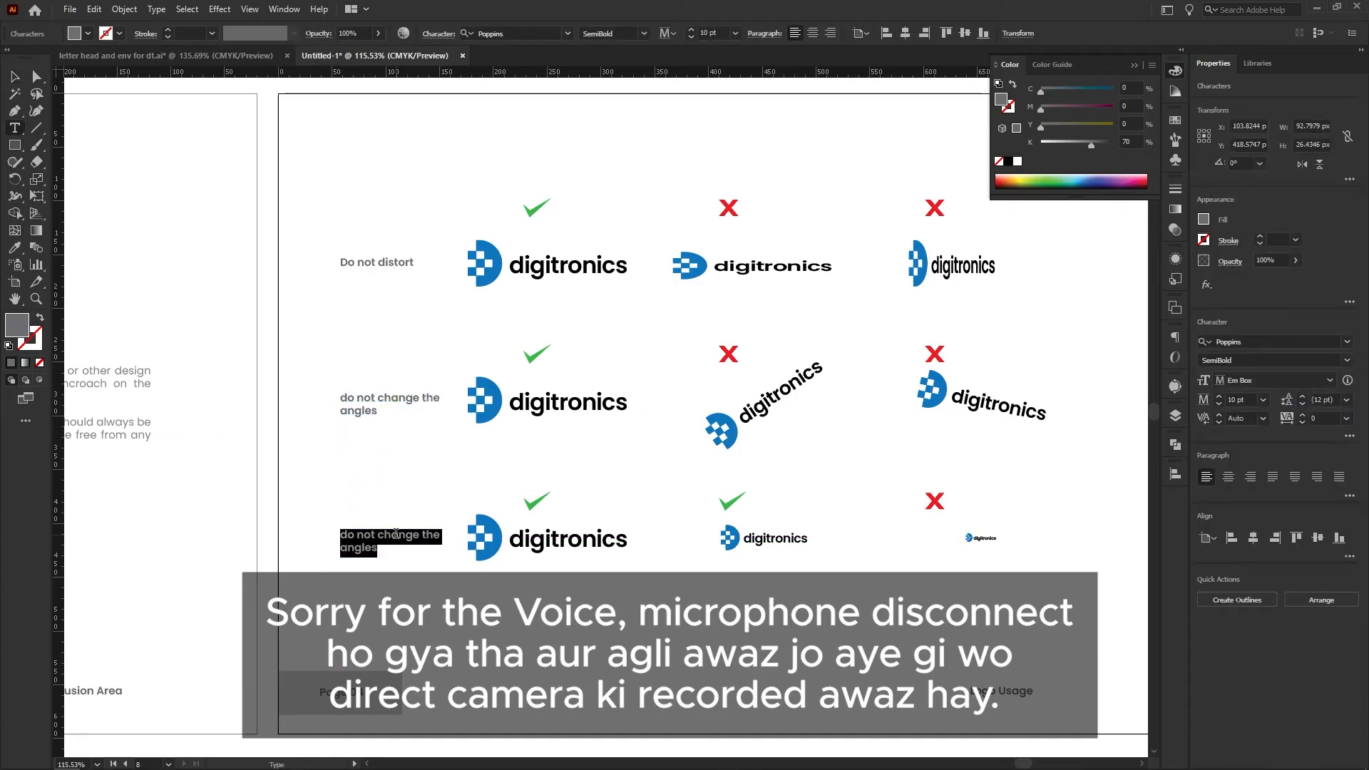
type("sizesS")
key("Delete")
key("Escape")
Match the three row labels to the body text style of the Exclusion Area page
left_click_drag(422, 550, 280, 217)
scroll(418, 395, "down", 2)
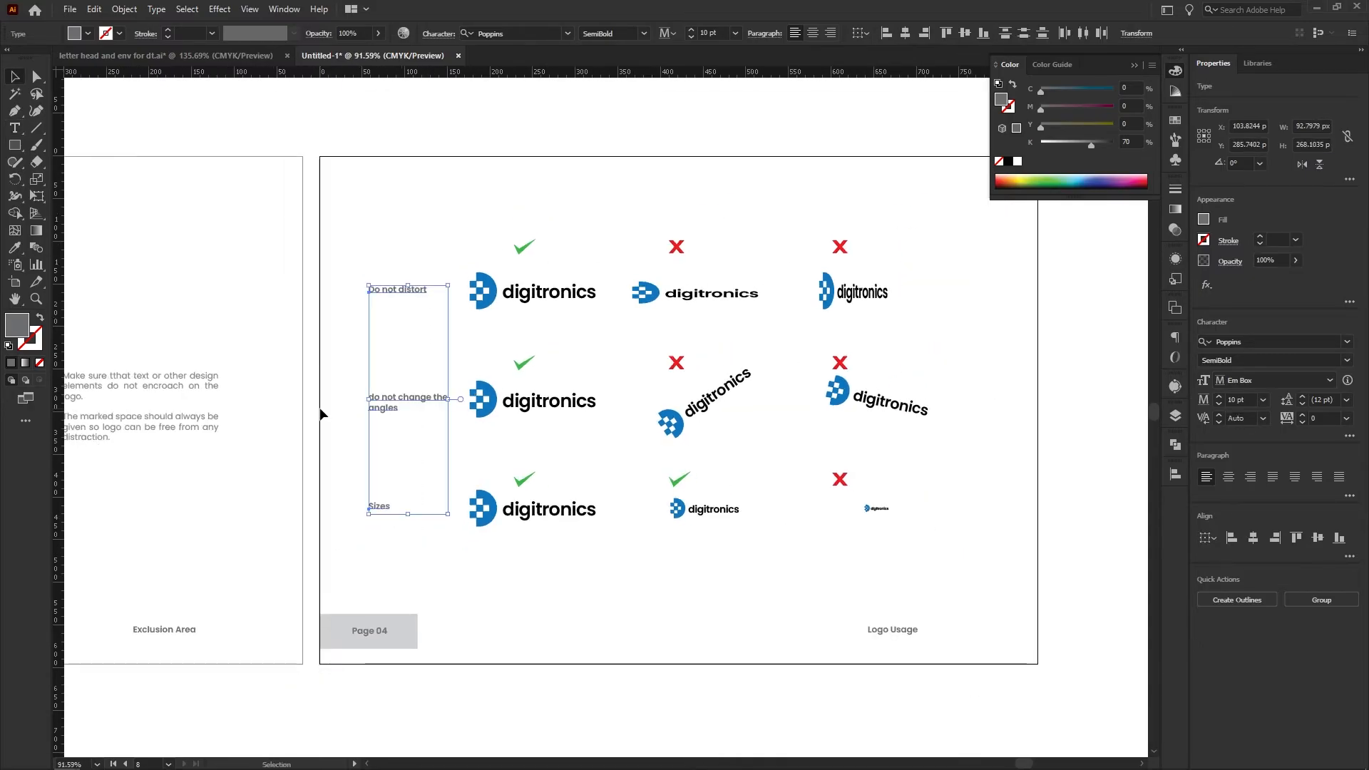
left_click(218, 401)
key("v")
left_click(400, 351)
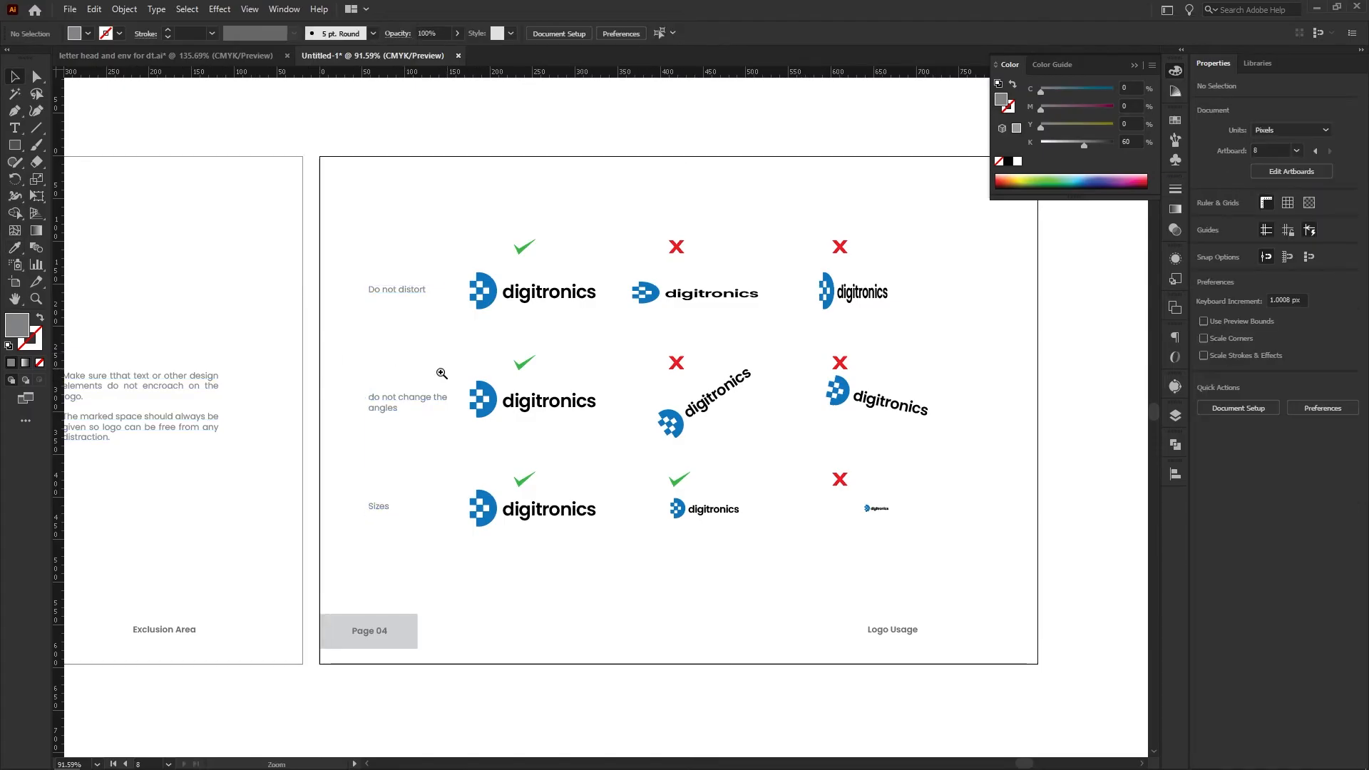
Capitalize the first letter of the second row's label so it reads "Do not change the angles"
left_click_drag(368, 396, 497, 416)
double_click(374, 403)
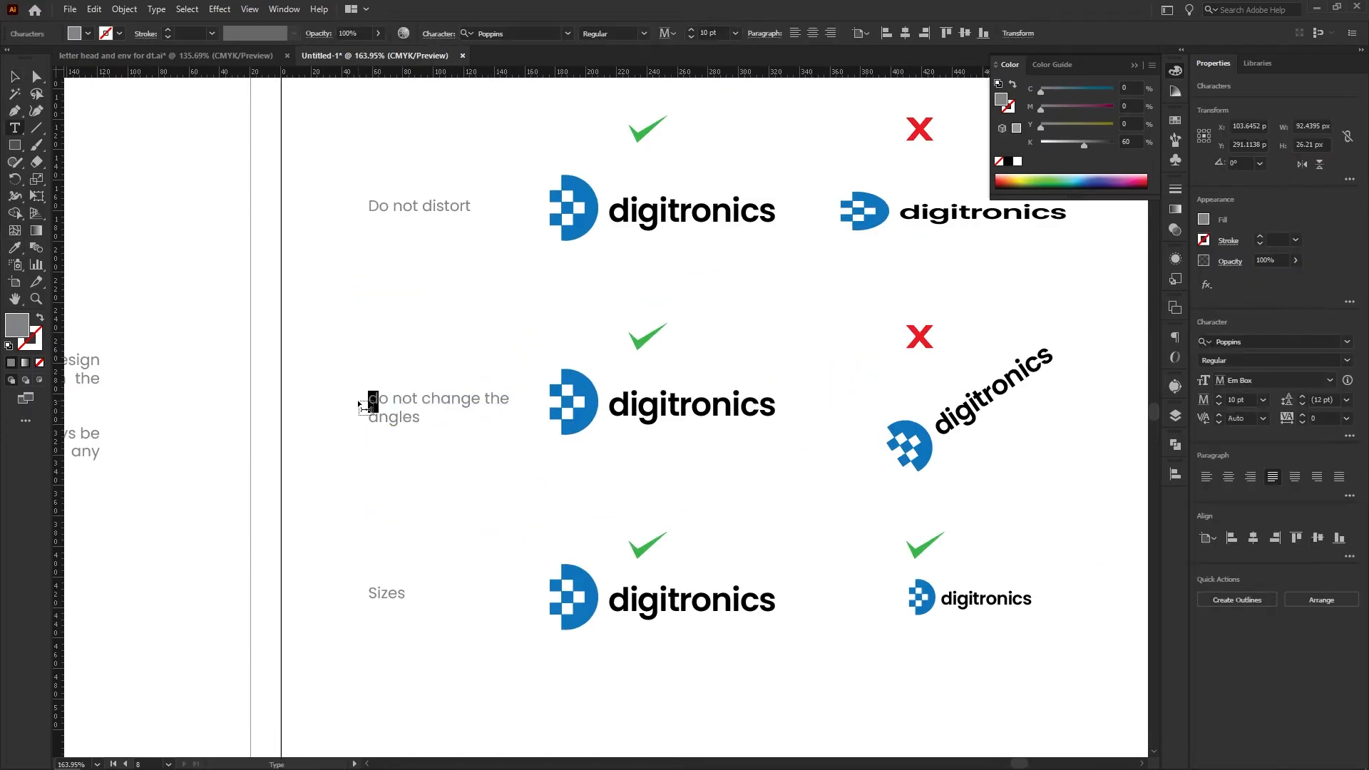
key("Escape")
left_click_drag(421, 343, 394, 377)
left_click_drag(486, 404, 269, 320)
left_click(268, 318)
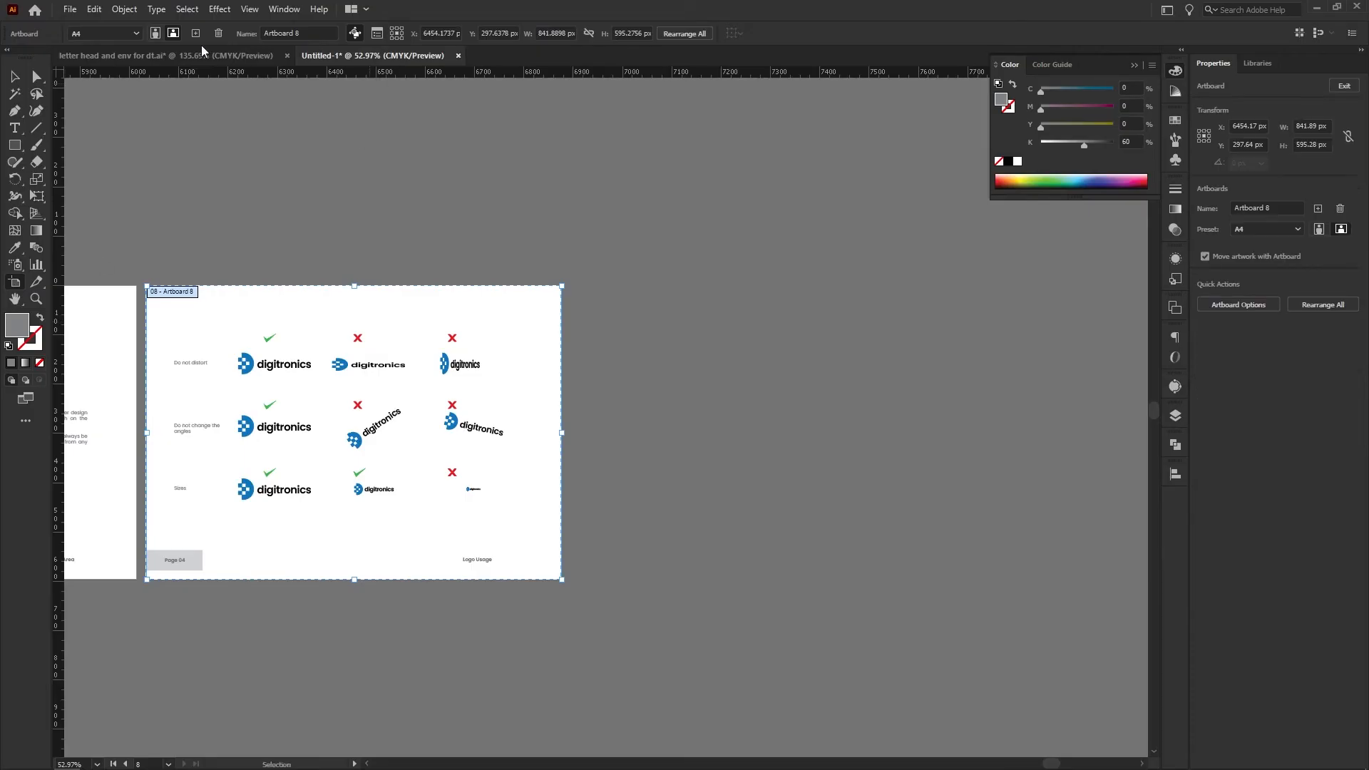
Add a new blank A4 landscape artboard after the Logo Usage page
left_click(195, 34)
key("v")
left_click_drag(627, 274, 545, 286)
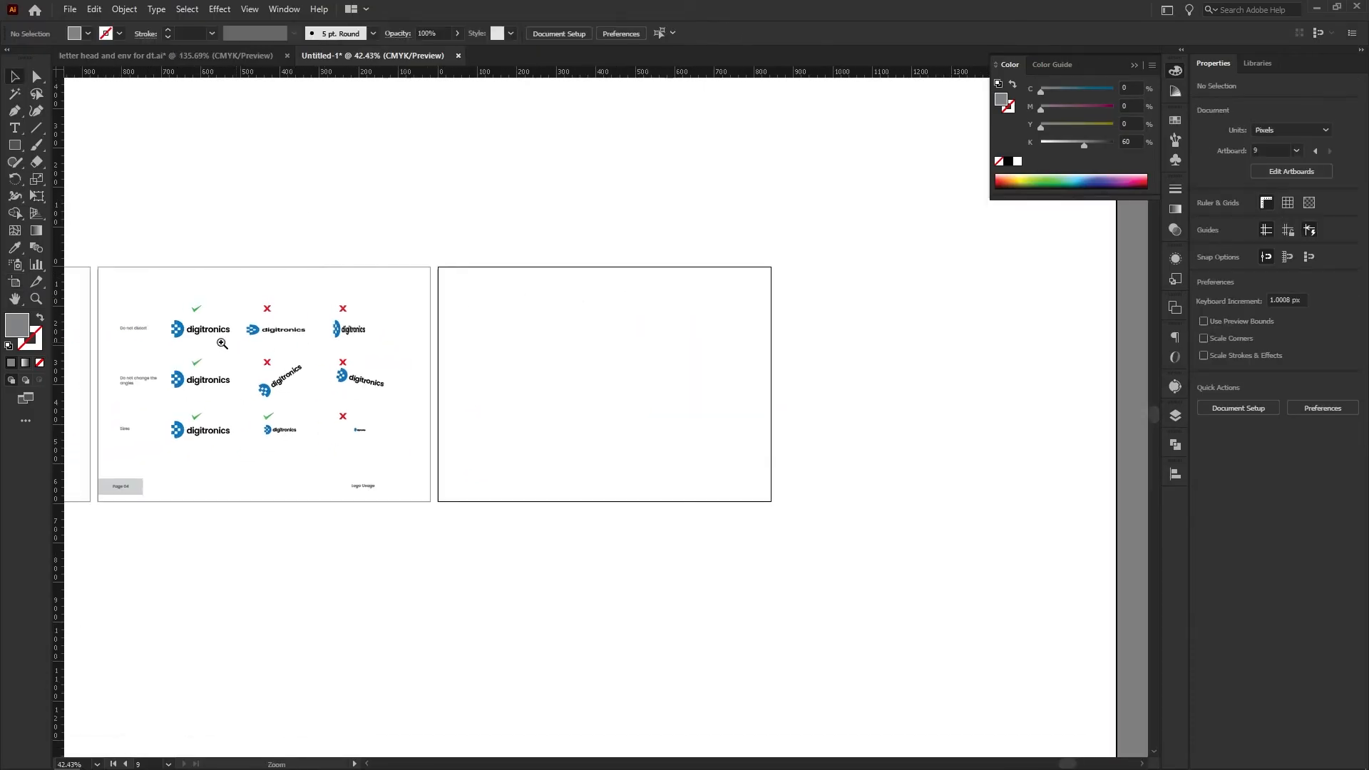
Copy the undistorted logo from the Logo Usage page onto the upper part of the new page
left_click_drag(115, 294, 138, 411)
left_click(227, 475)
left_click_drag(206, 331, 697, 364)
left_click(590, 387)
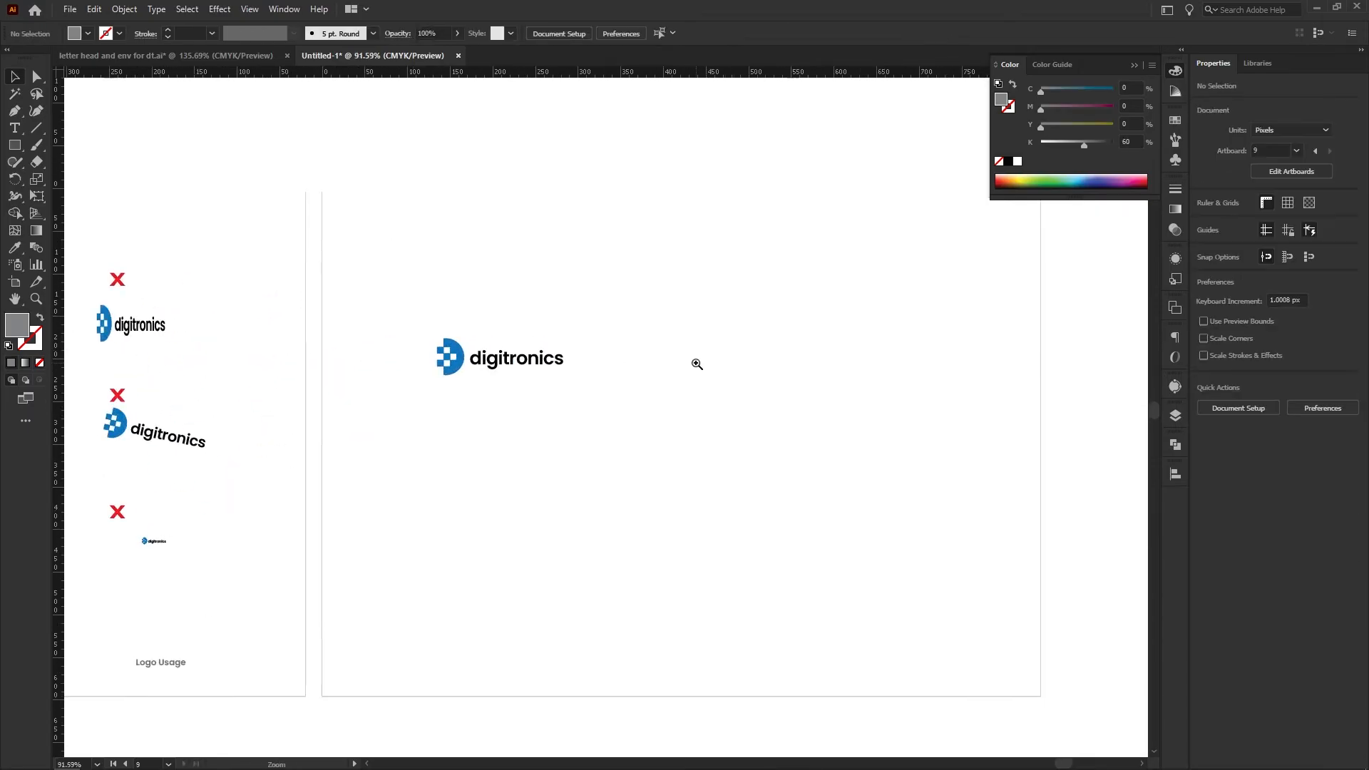
left_click_drag(540, 345, 492, 312)
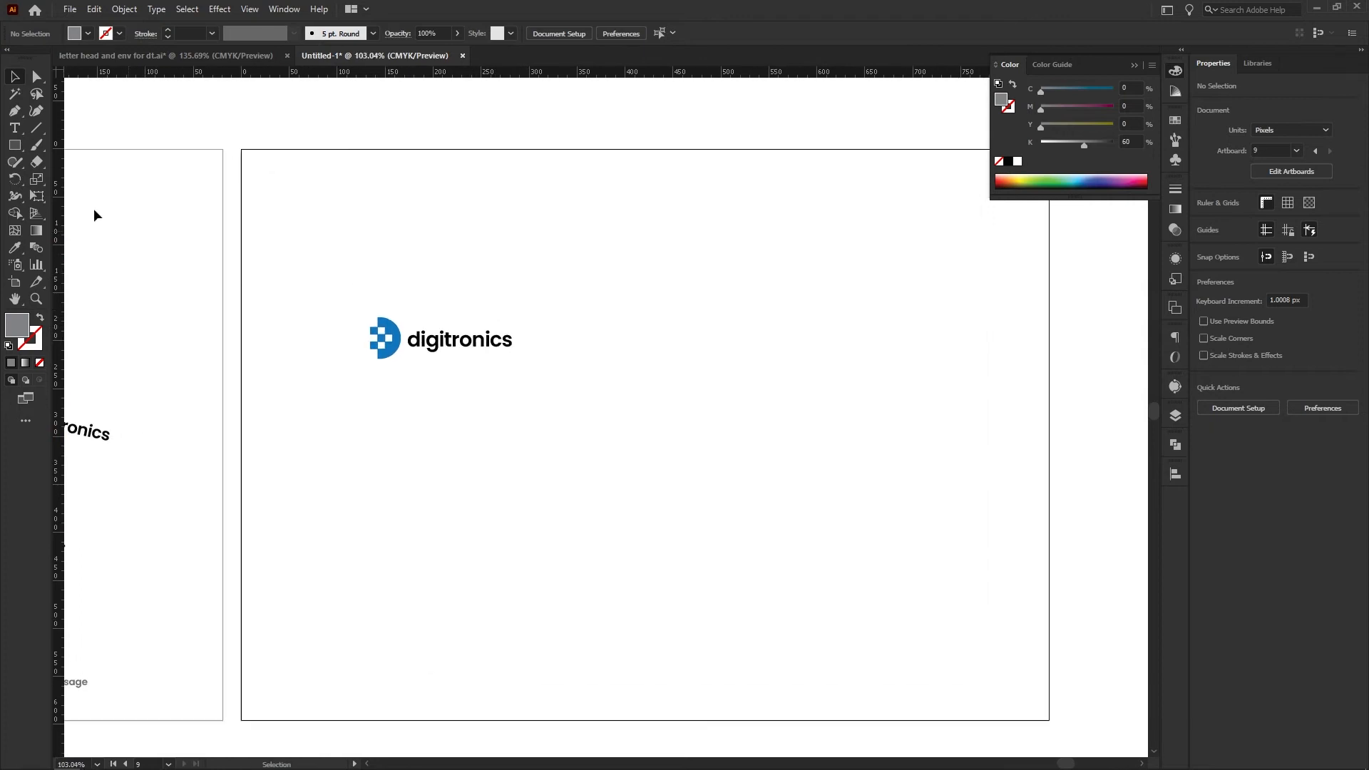
Draw a gray rectangle about 214 by 82 px behind the copied logo and centre the logo on it
left_click(19, 151)
left_click_drag(328, 226, 492, 378)
key("v")
left_click_drag(442, 343, 442, 384)
left_click_drag(411, 432, 412, 348)
left_click_drag(449, 327, 534, 342)
key("ctrl+shift+bracketleft")
left_click_drag(542, 401, 464, 332)
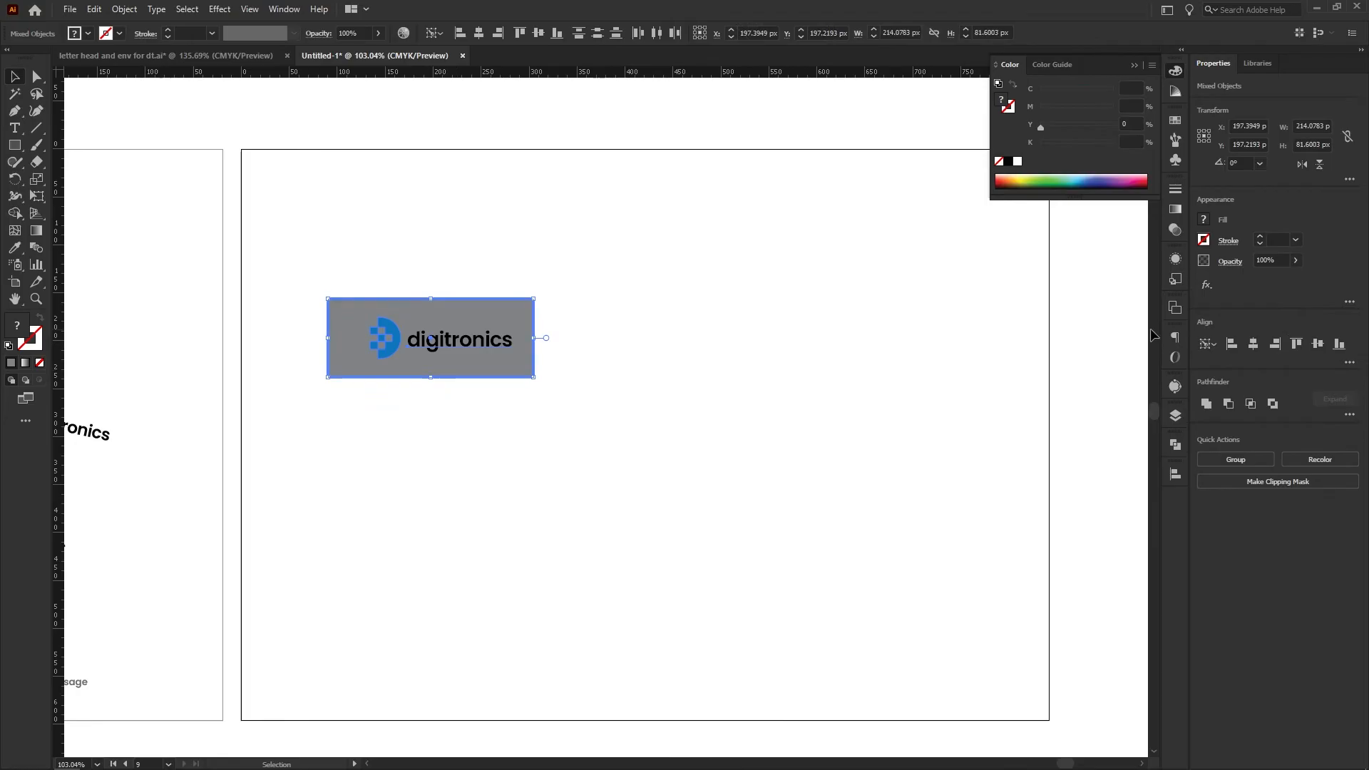
Copy the gray logo tile into an evenly spaced three-by-three grid and shift the grid slightly down
left_click_drag(387, 376, 601, 380)
key("ctrl+d")
left_click_drag(944, 478, 464, 331)
left_click_drag(618, 358, 618, 447)
key("ctrl+d")
left_click_drag(988, 595, 464, 332)
left_click_drag(521, 321, 520, 328)
left_click(512, 312)
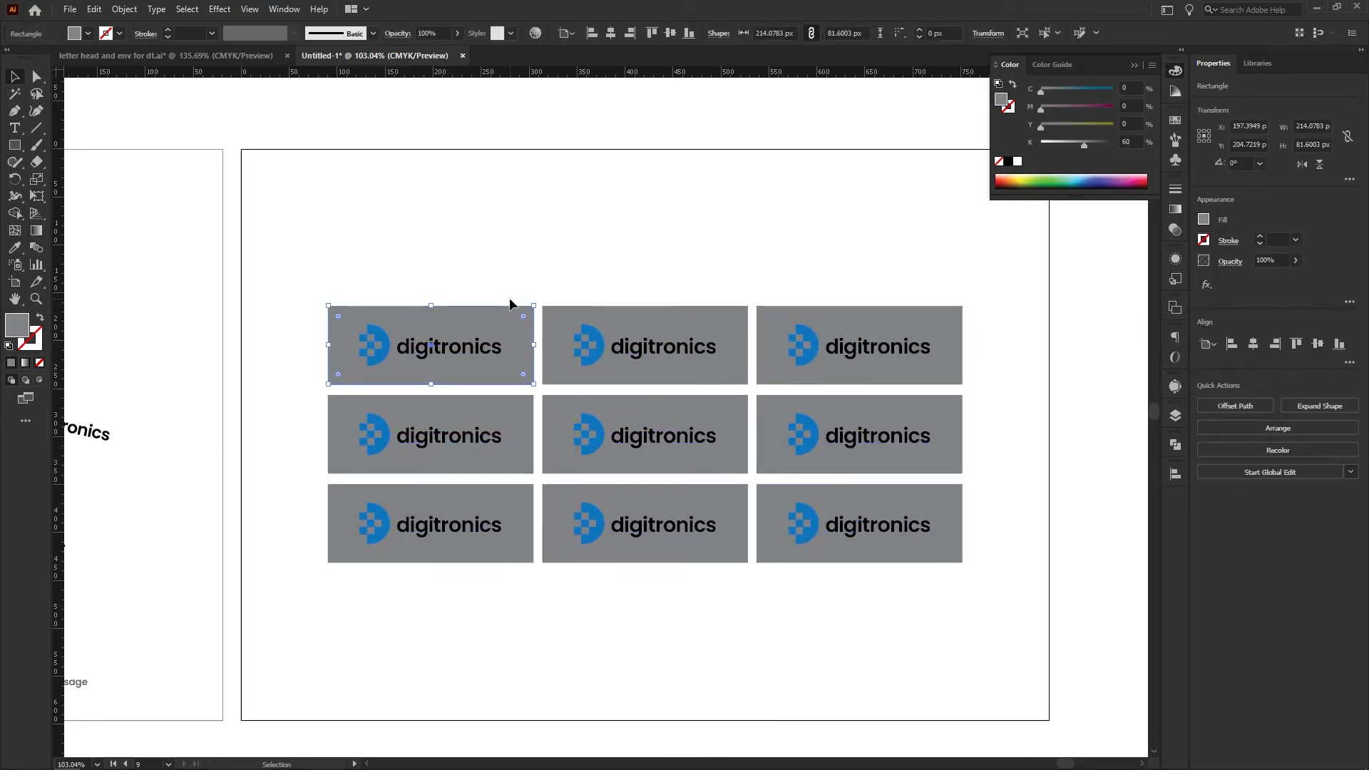
Turn the first top-row tile's gray fill into an outline with no fill, and set its stroke to a very light gray swatch
left_click(40, 318)
left_click(324, 234)
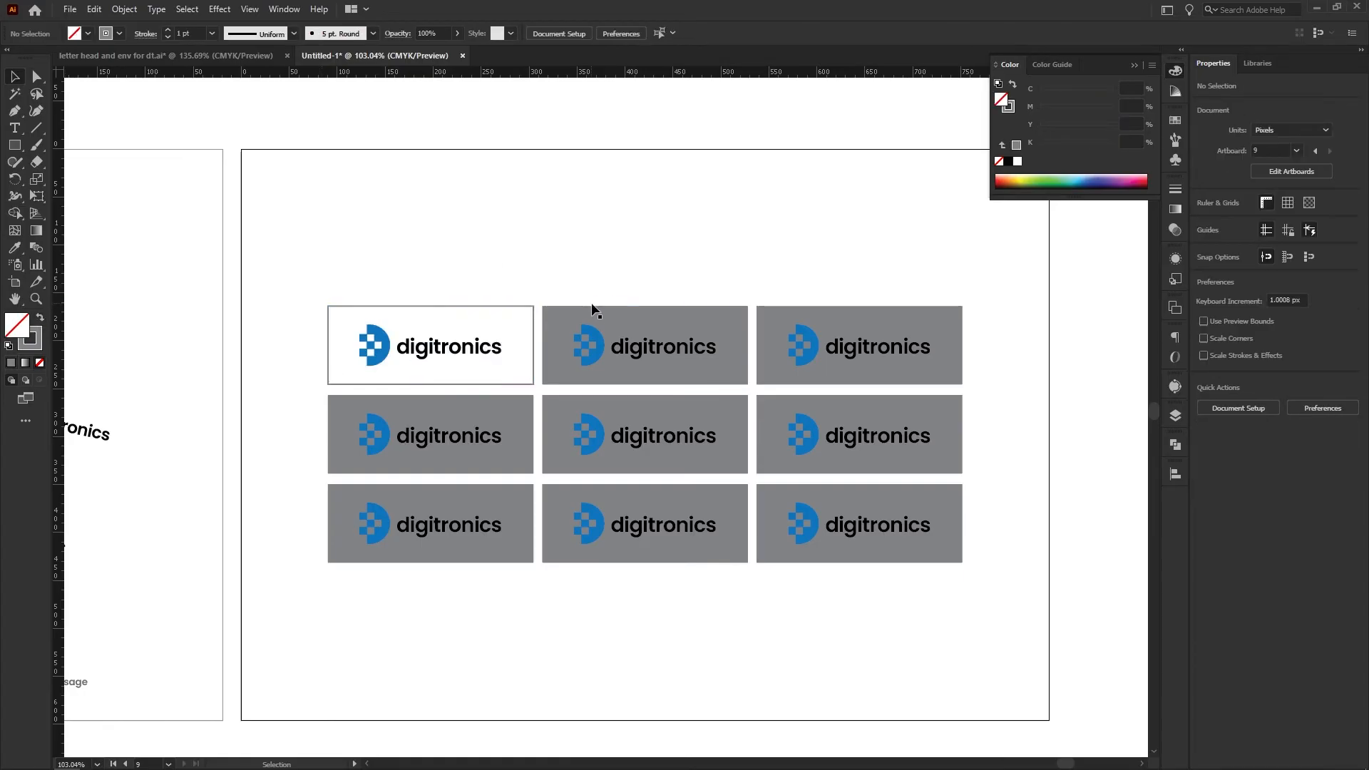
left_click(468, 306)
left_click(1204, 241)
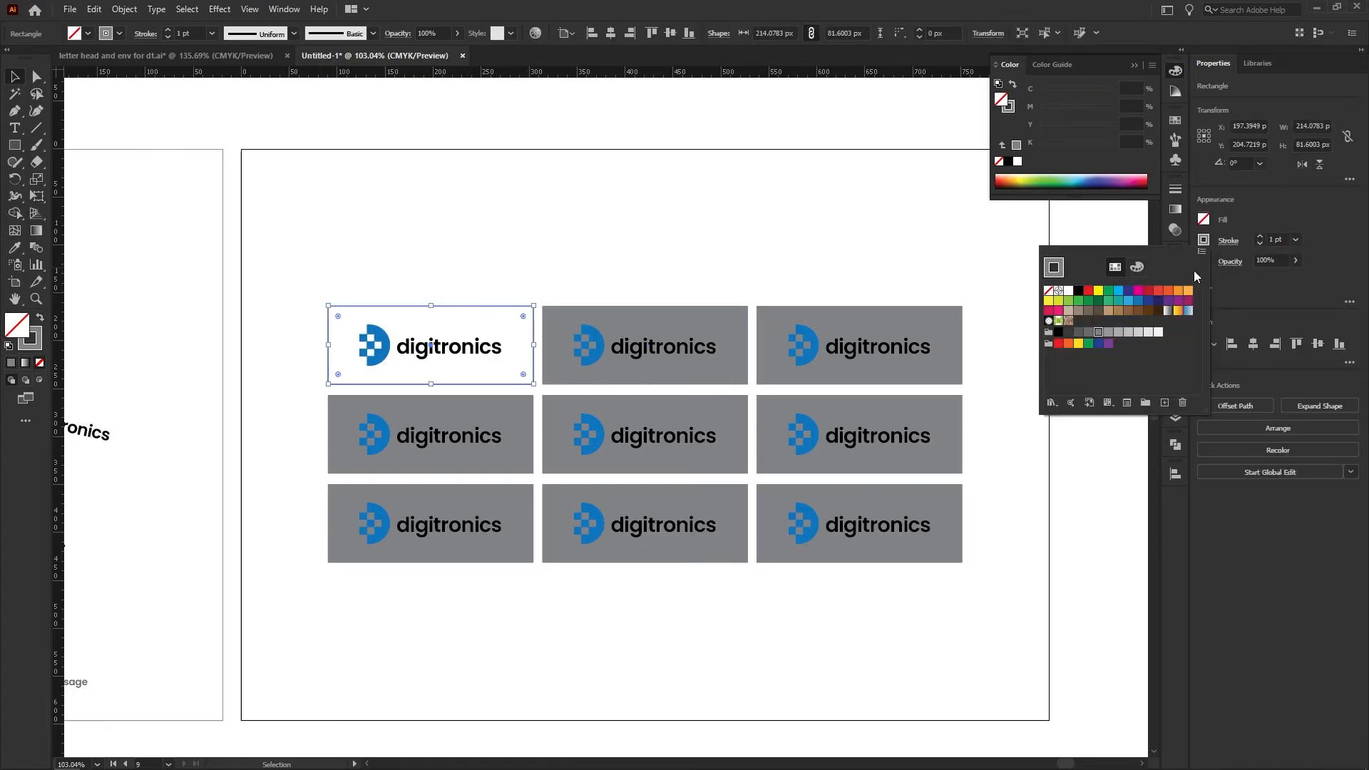
left_click(1147, 338)
left_click(639, 217)
left_click(639, 217)
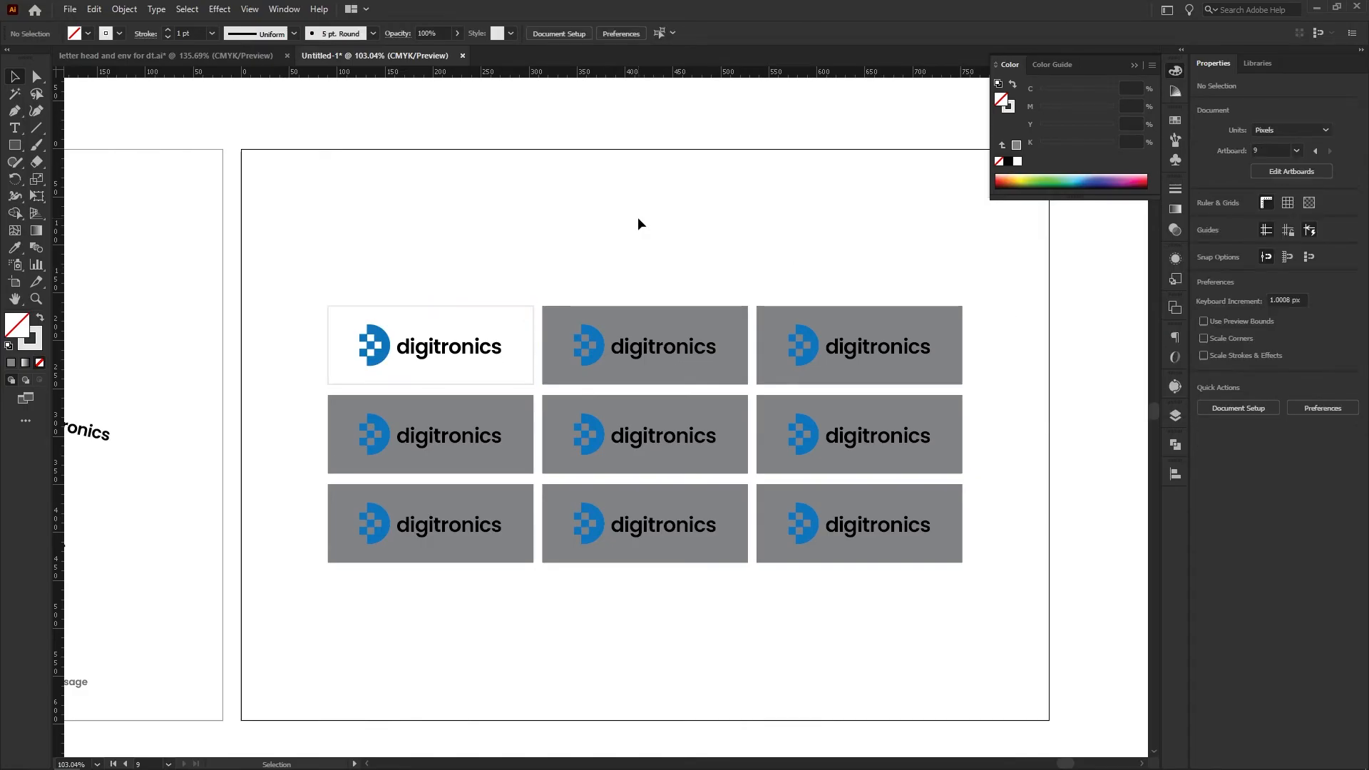
Fill the middle tile of the top row with black sampled from the logo's wordmark
left_click_drag(638, 217, 561, 215)
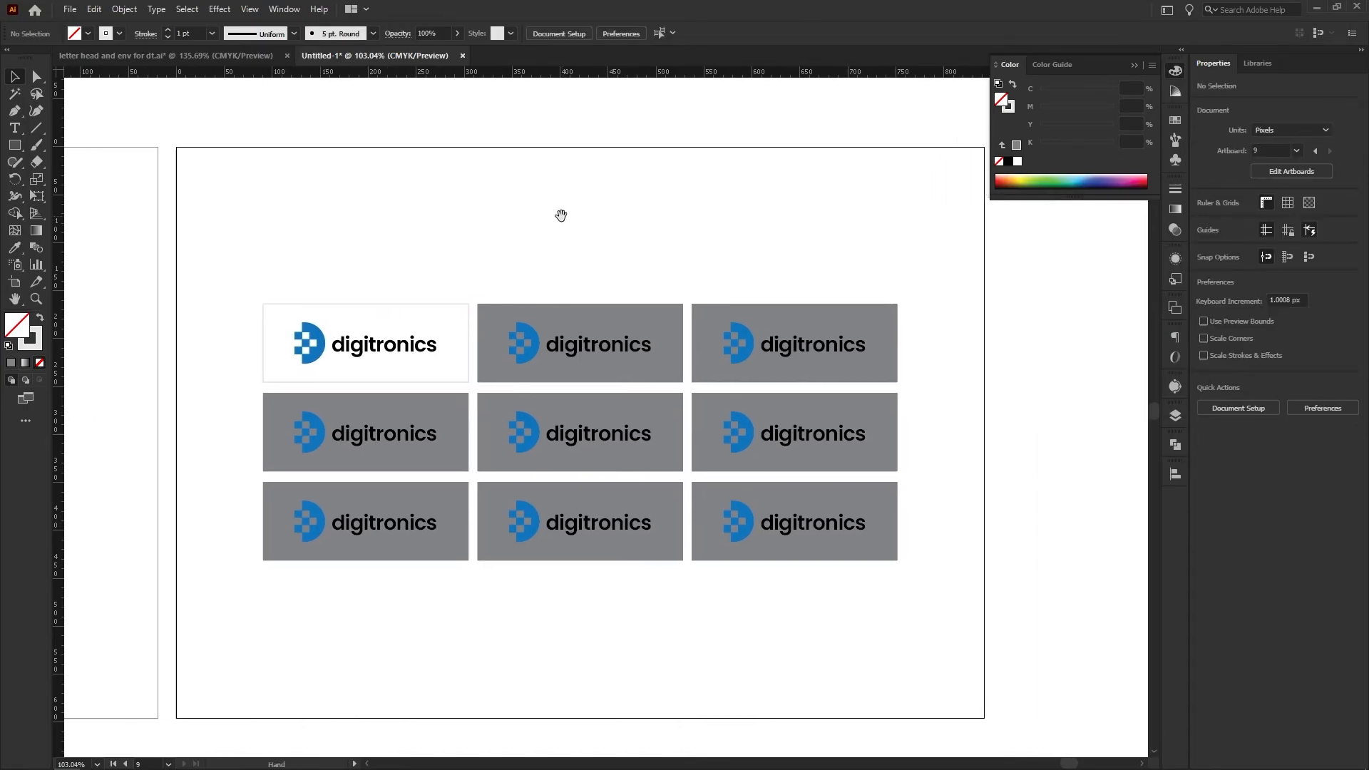
left_click(632, 310)
key("i")
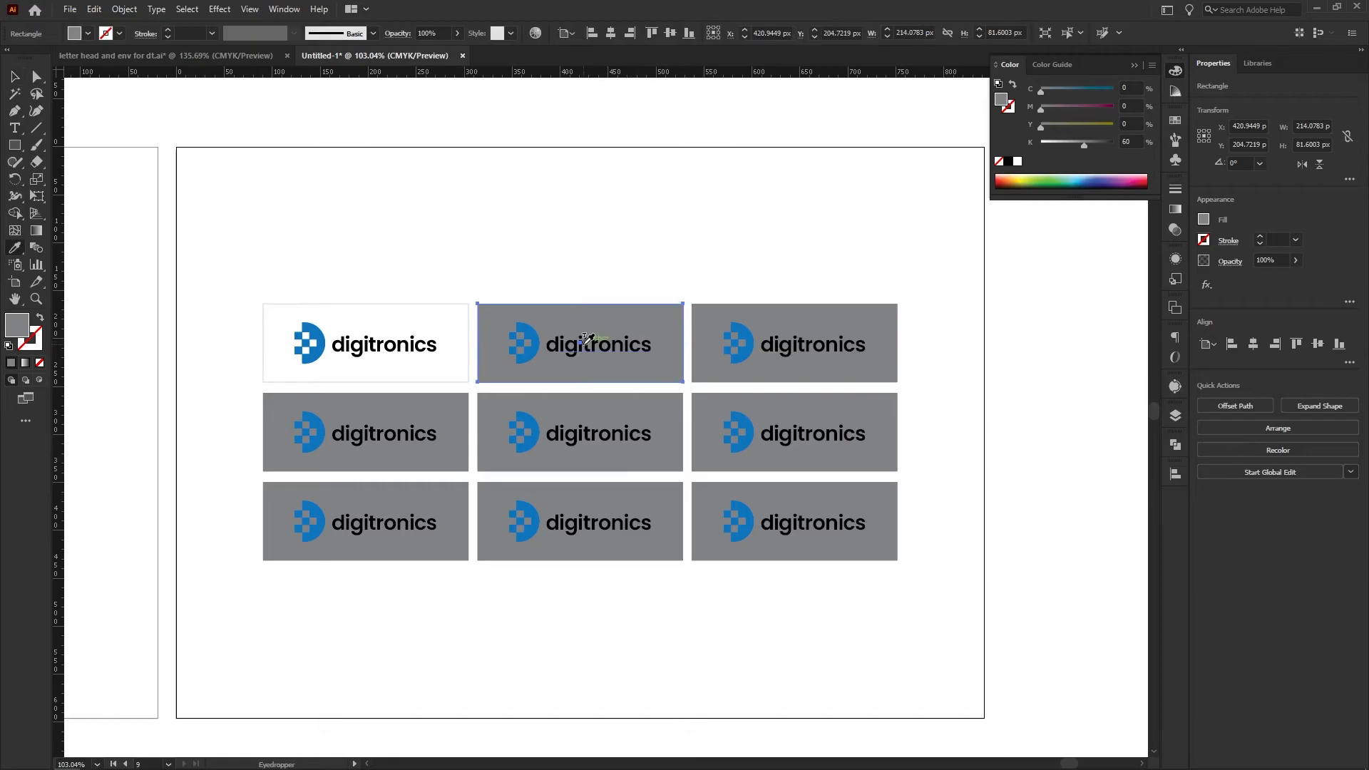
left_click(584, 346)
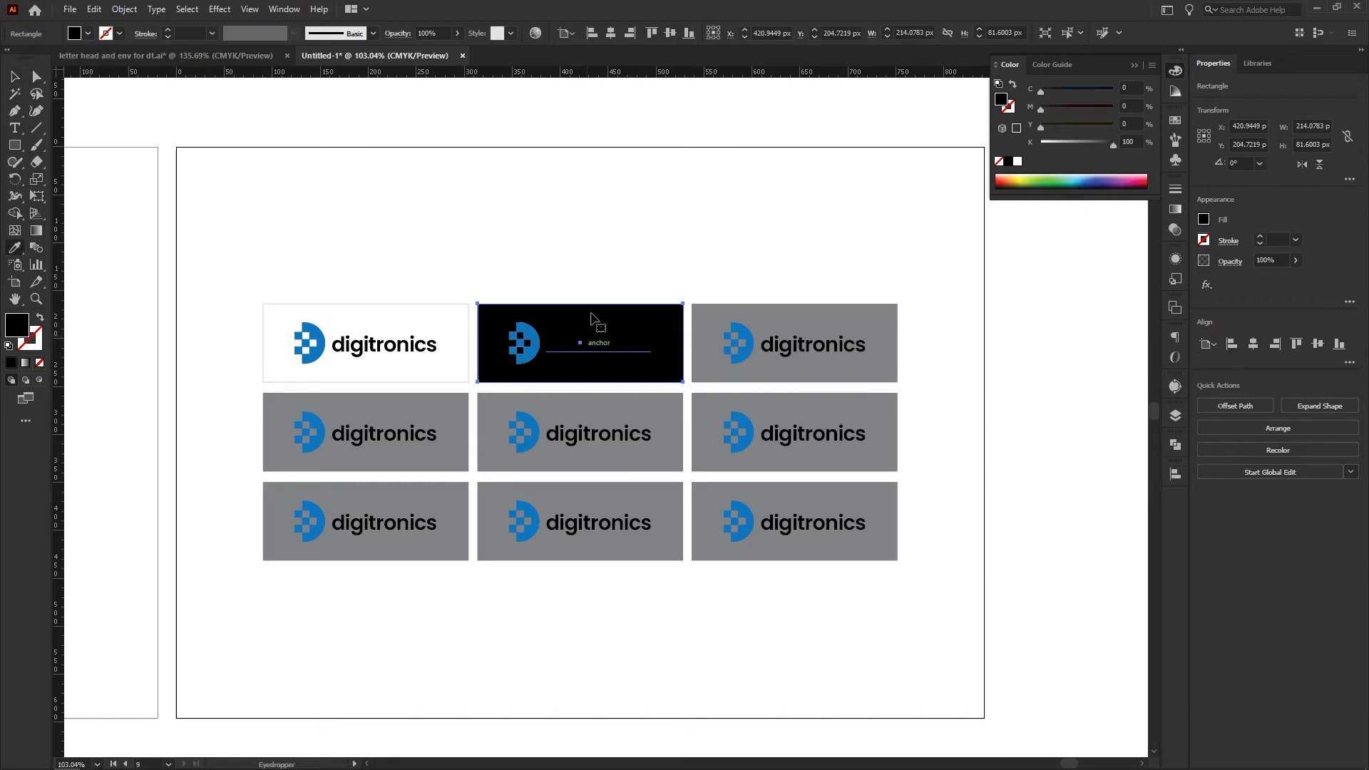
key("v")
left_click(590, 277)
Recolor only the digitronics wordmark on the black tile to white, leaving the logo icon blue
double_click(582, 352)
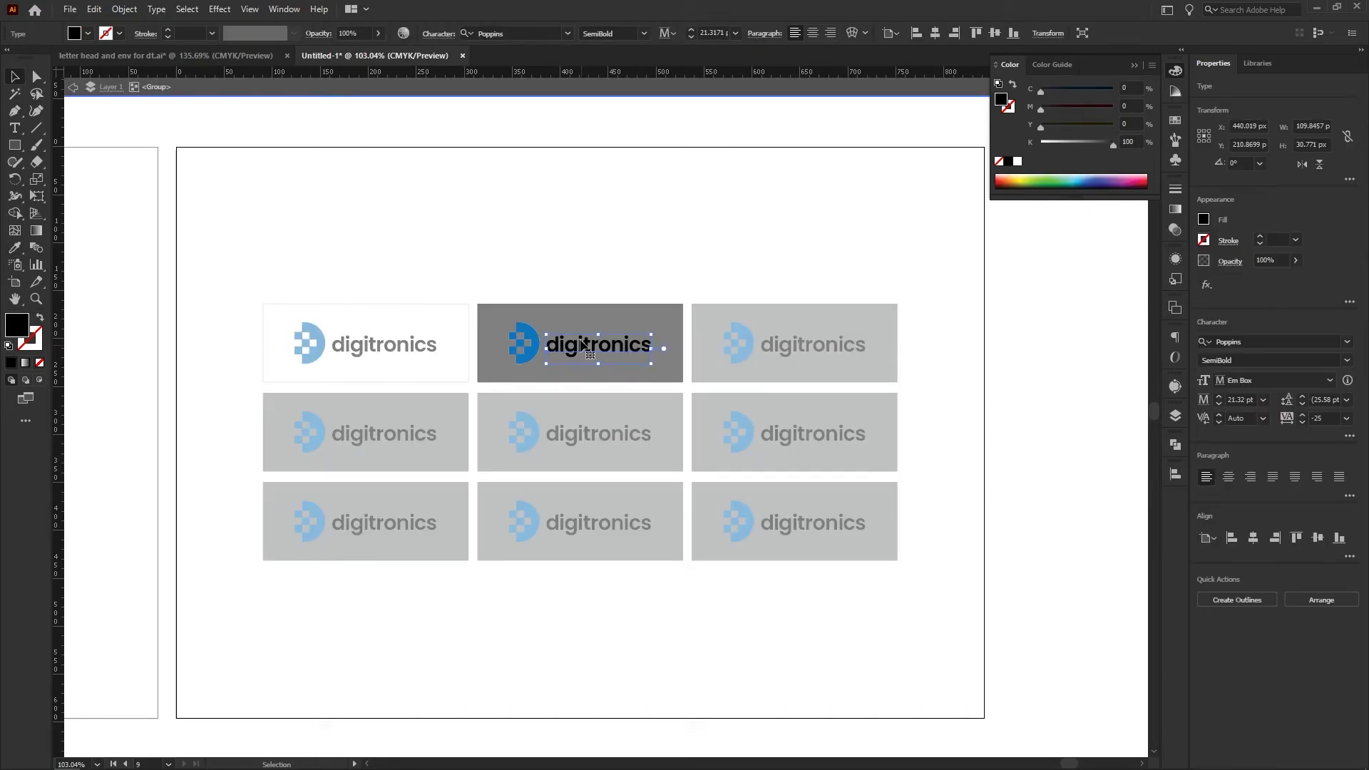
left_click(597, 222)
key("v")
double_click(590, 225)
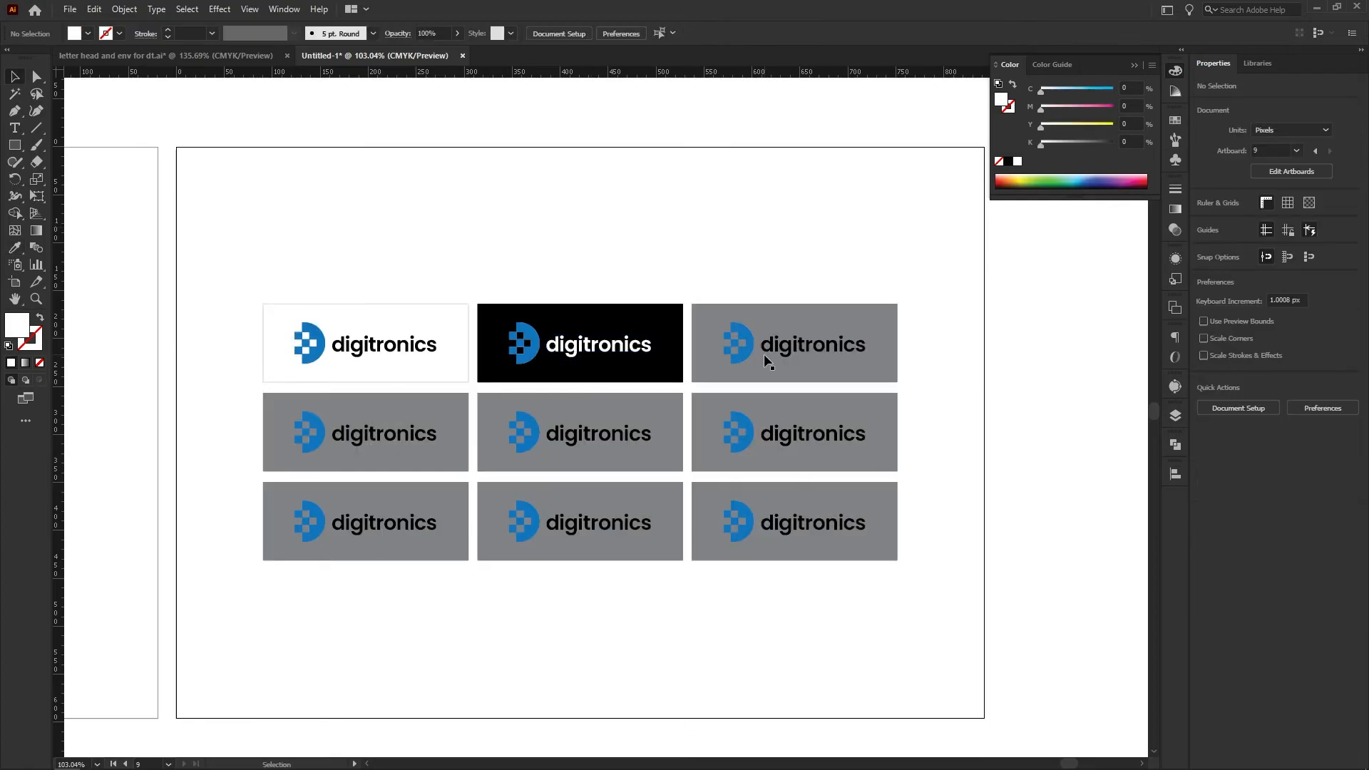
Fill the last tile of the top row with the blue sampled from the logo icon
left_click(727, 379)
key("i")
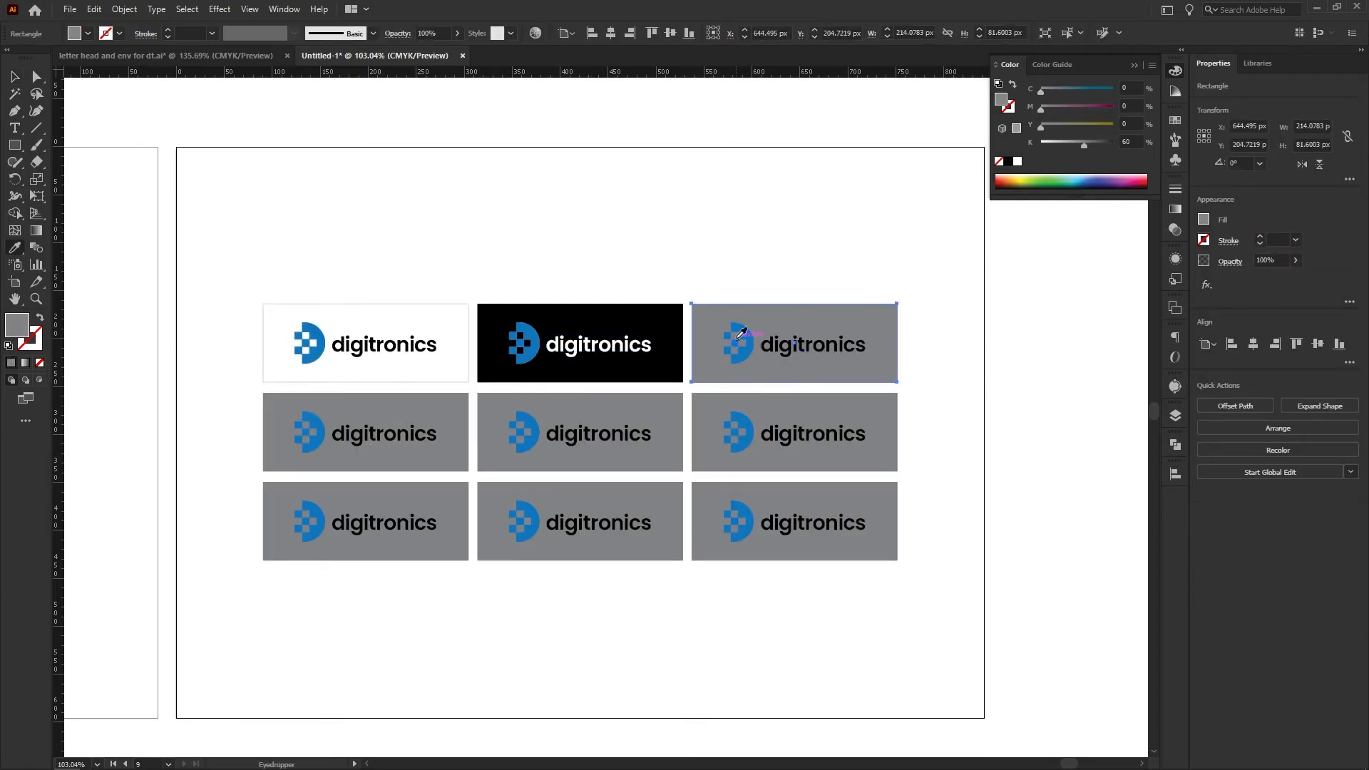
left_click(742, 333)
key("v")
left_click(739, 275)
Recolor the whole logo on the top row's blue tile, icon and wordmark, to white
left_click(826, 345)
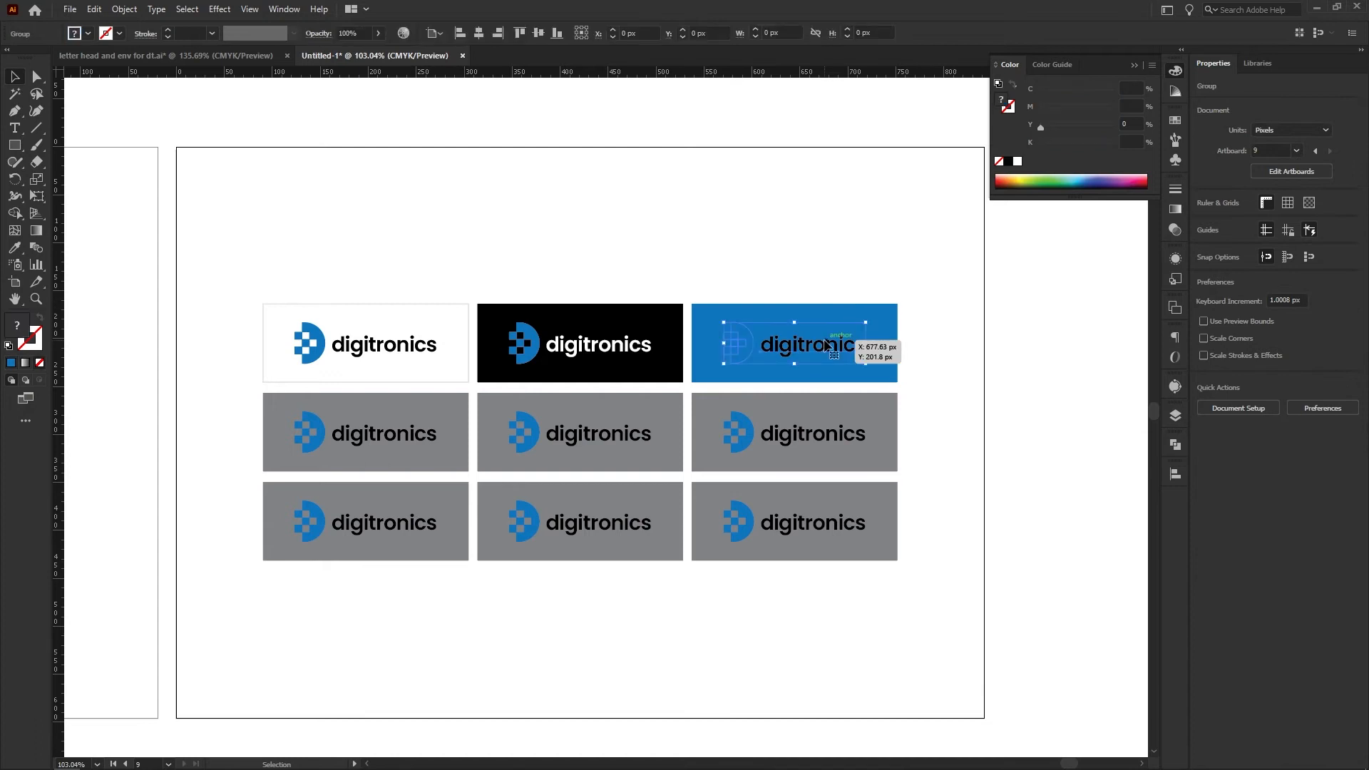
key("i")
left_click(779, 214)
key("v")
left_click(773, 216)
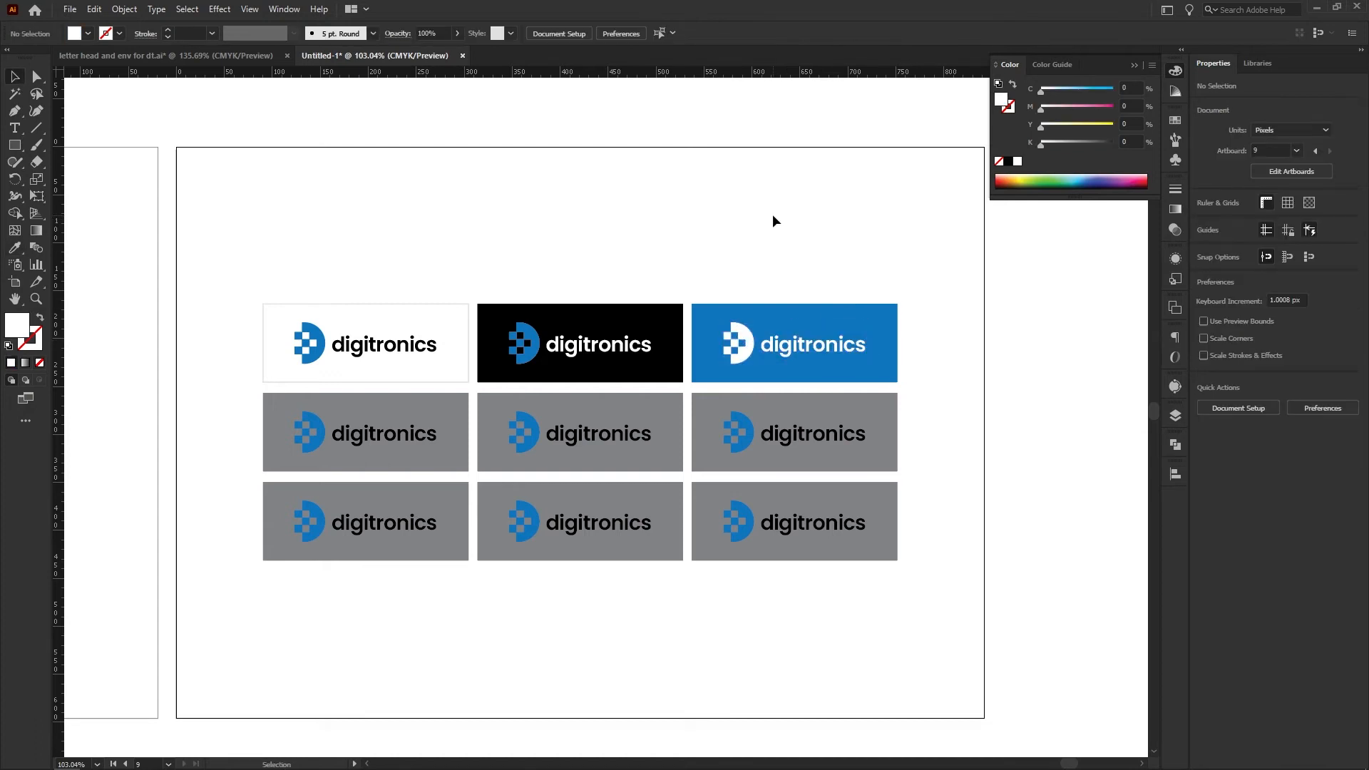
Fill the last tile of the middle row with the blue sampled from the tile above it
left_click_drag(696, 276, 704, 215)
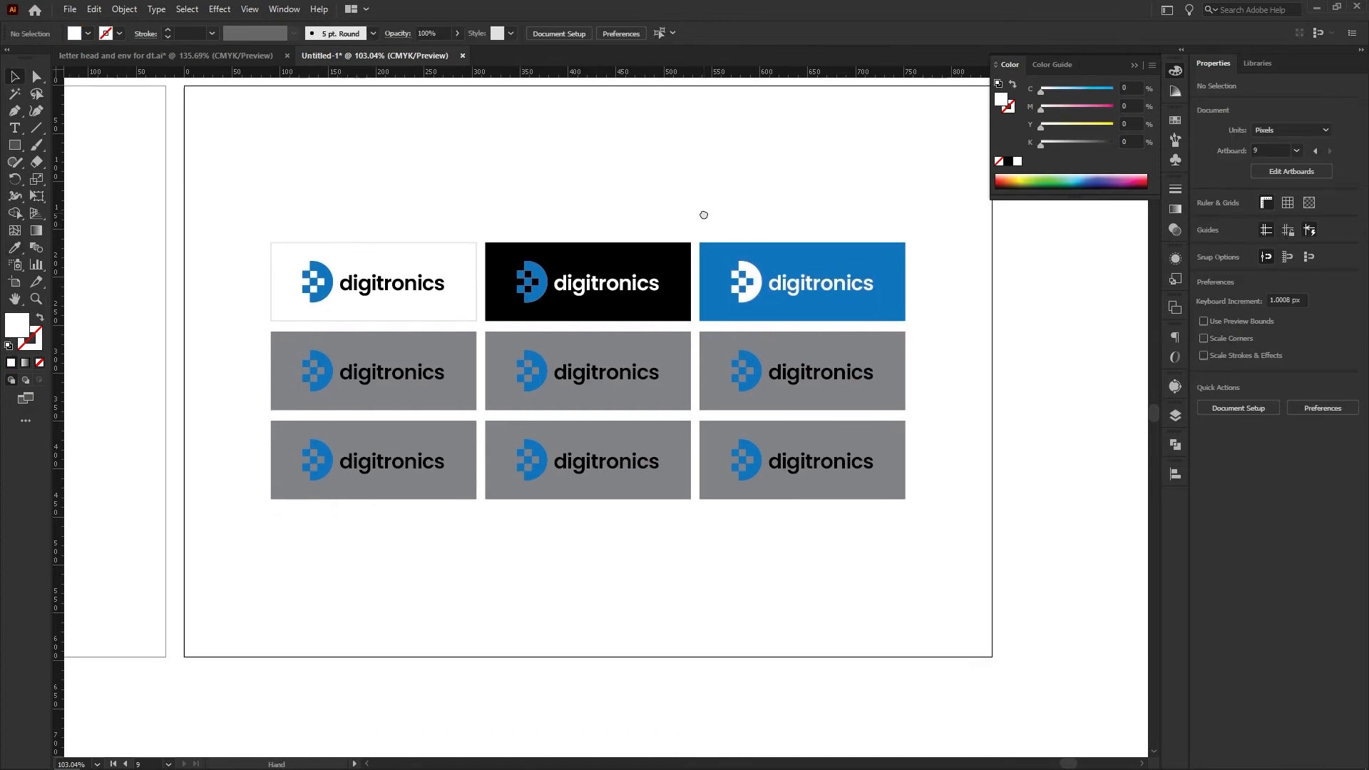
left_click(776, 342)
key("i")
left_click(902, 289)
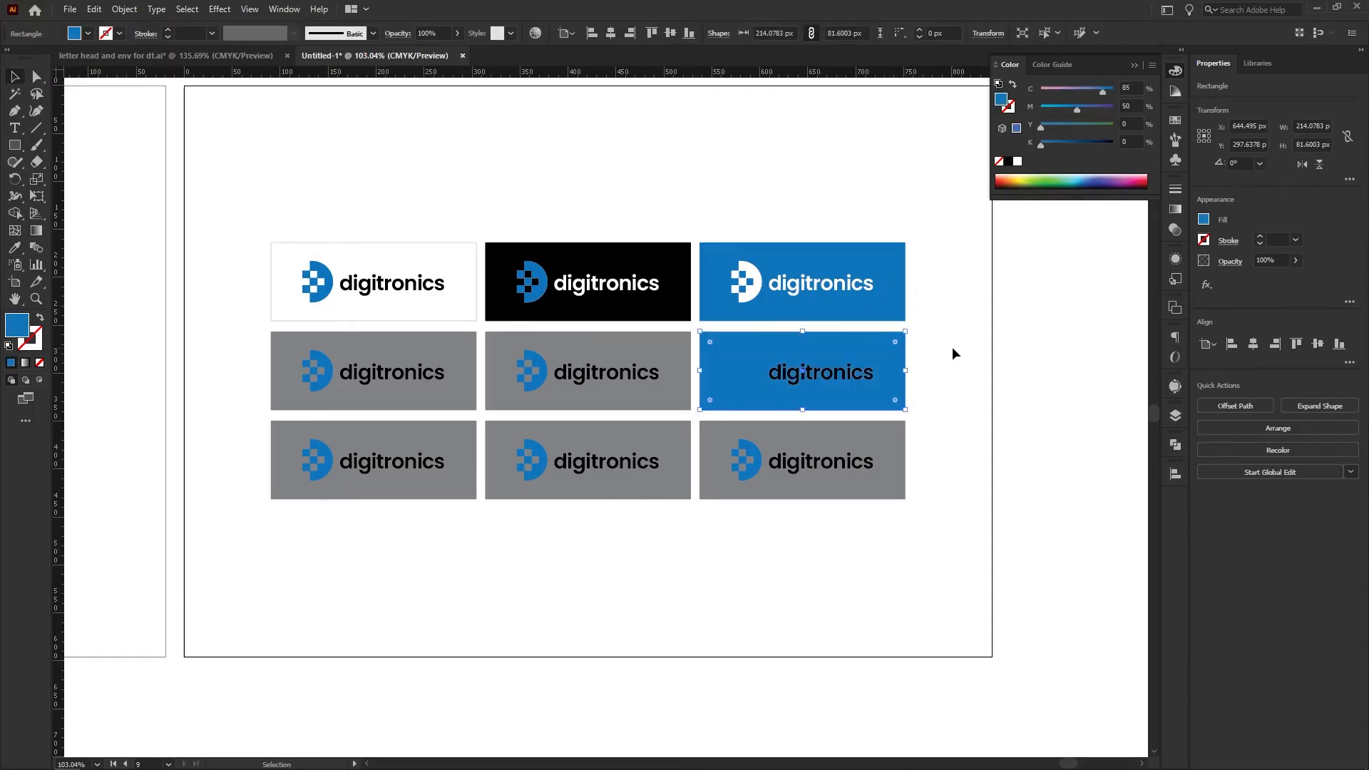
Fill the centre tile of the grid with the black sampled from the tile above it
left_click(607, 339)
key("i")
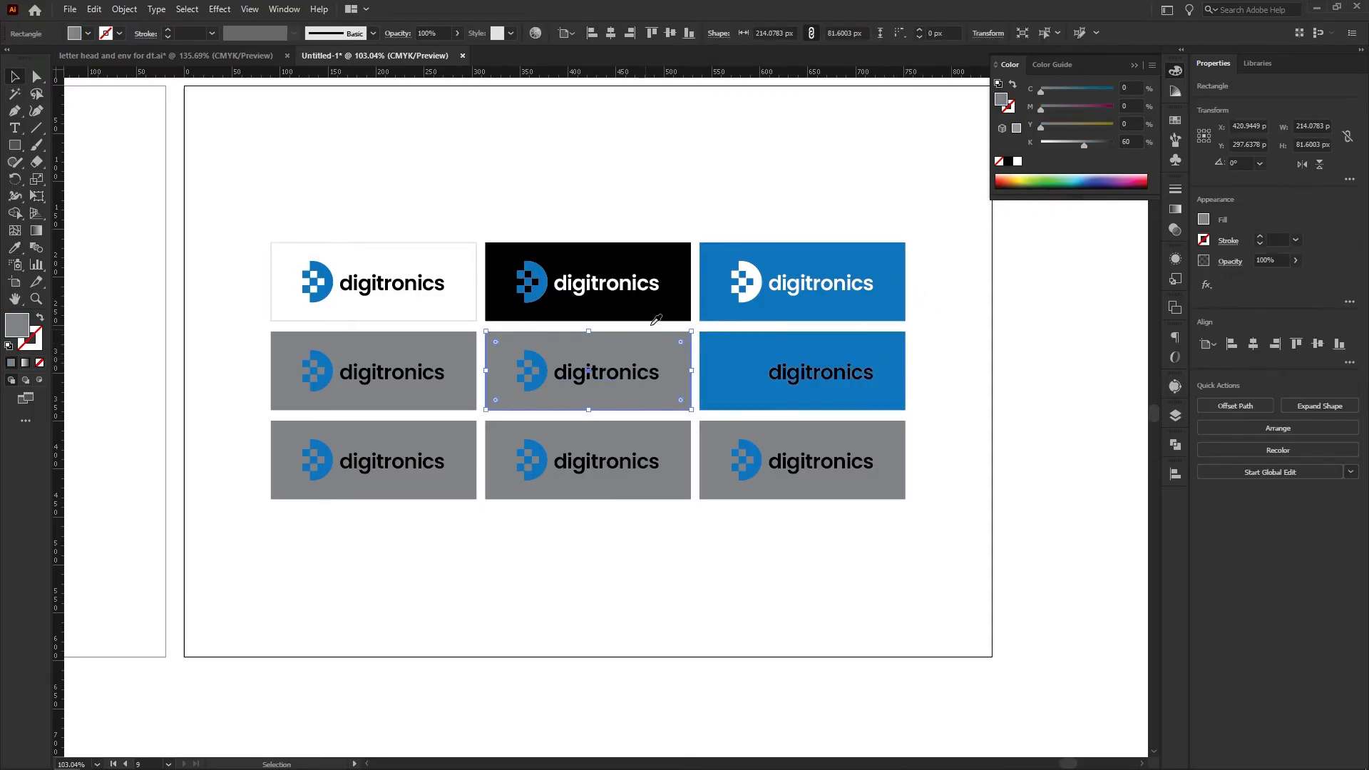
left_click(656, 320)
key("v")
Fill the first tile of the middle row with the blue sampled from the last tile in that row
left_click(430, 372)
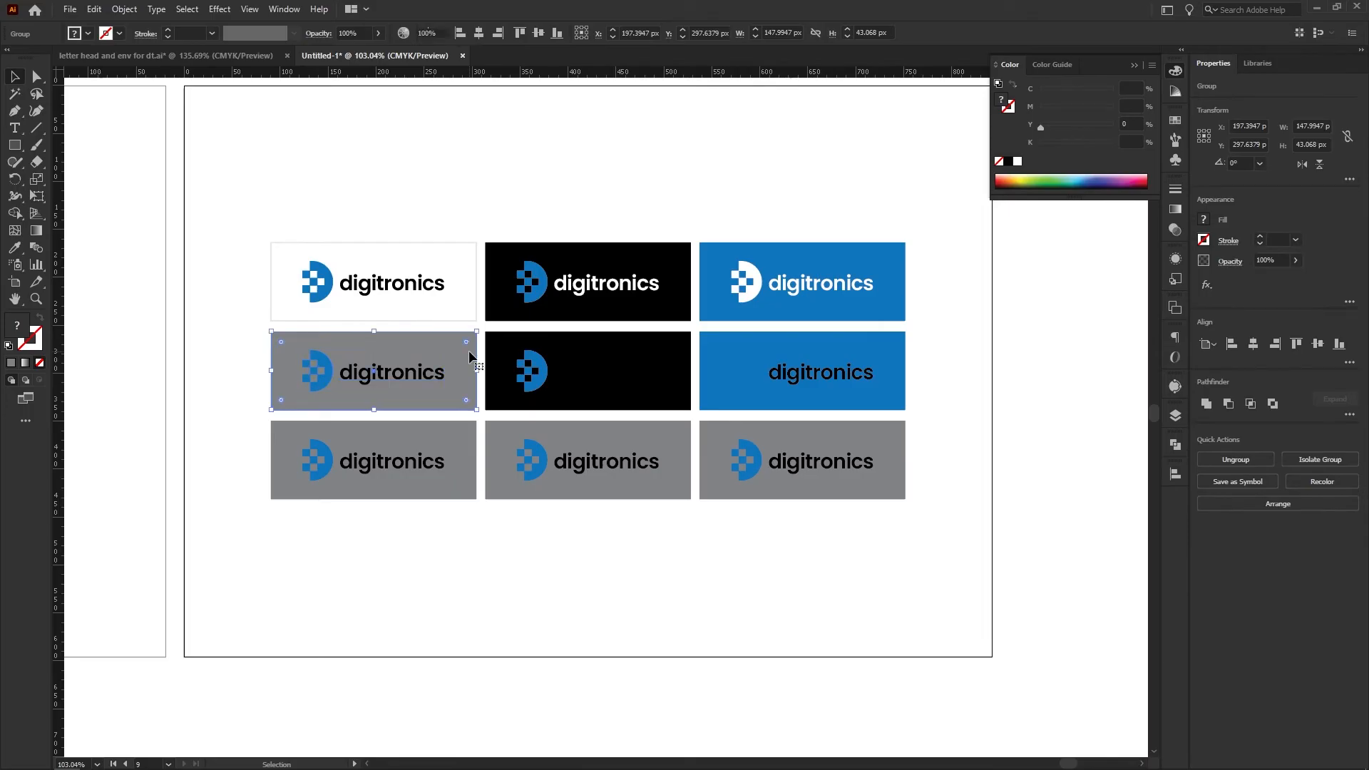
key("i")
left_click(713, 365)
key("v")
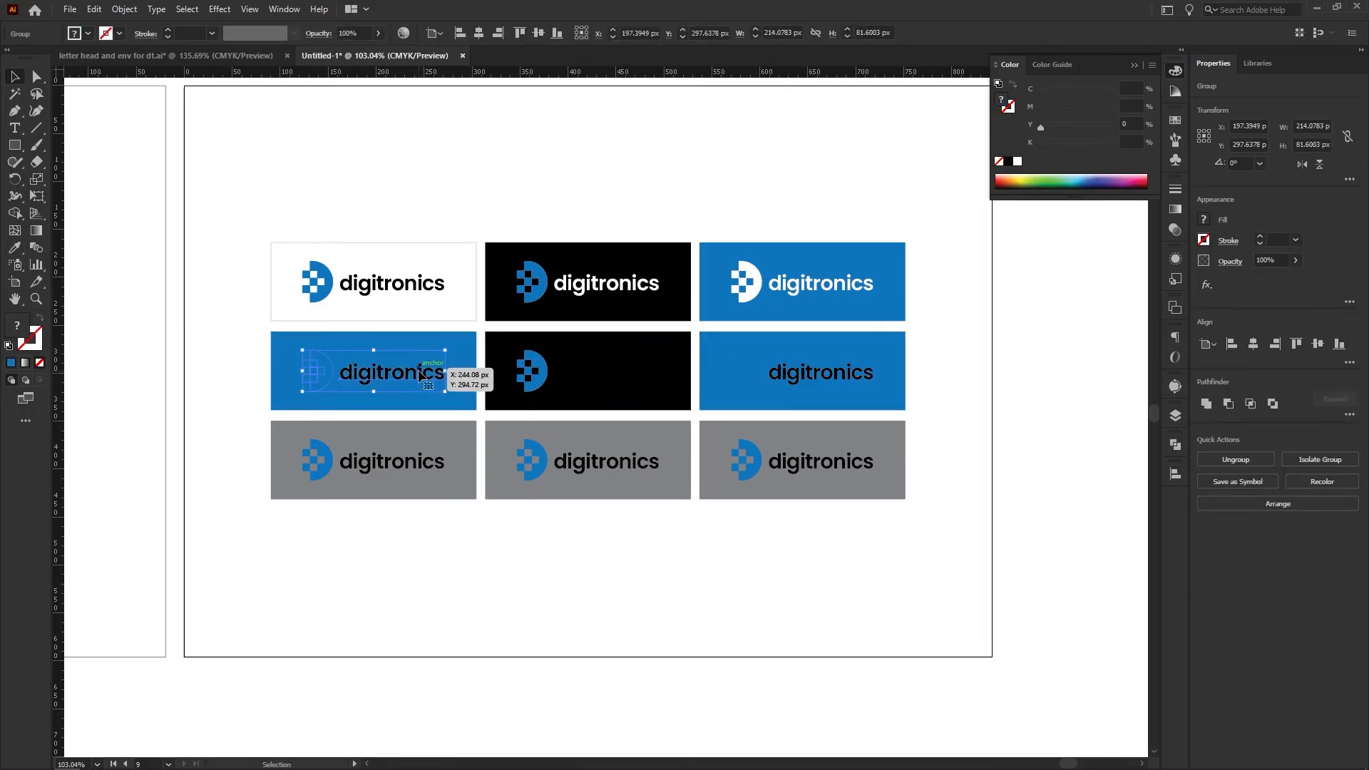
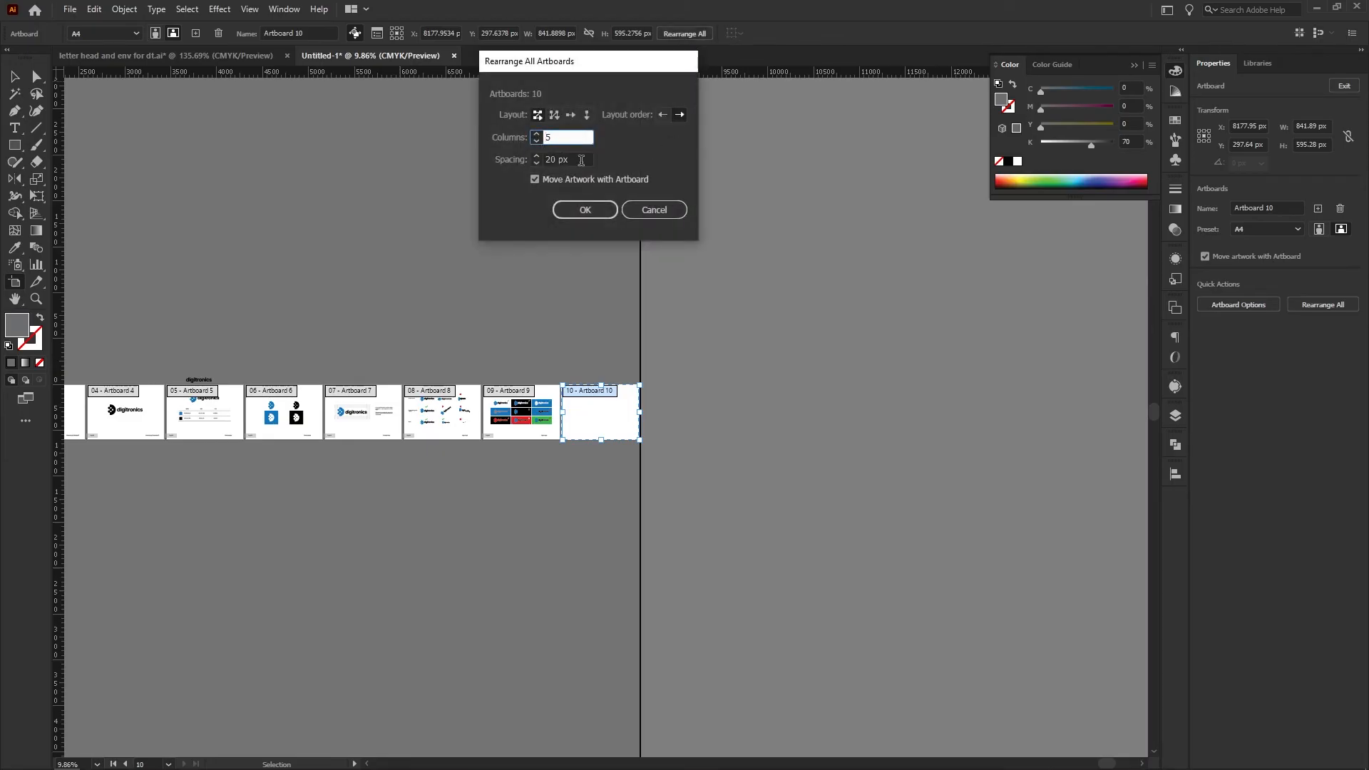
Rearrange all artboards into five columns with 20 px spacing, moving the artwork with them
key("Tab")
left_click(588, 212)
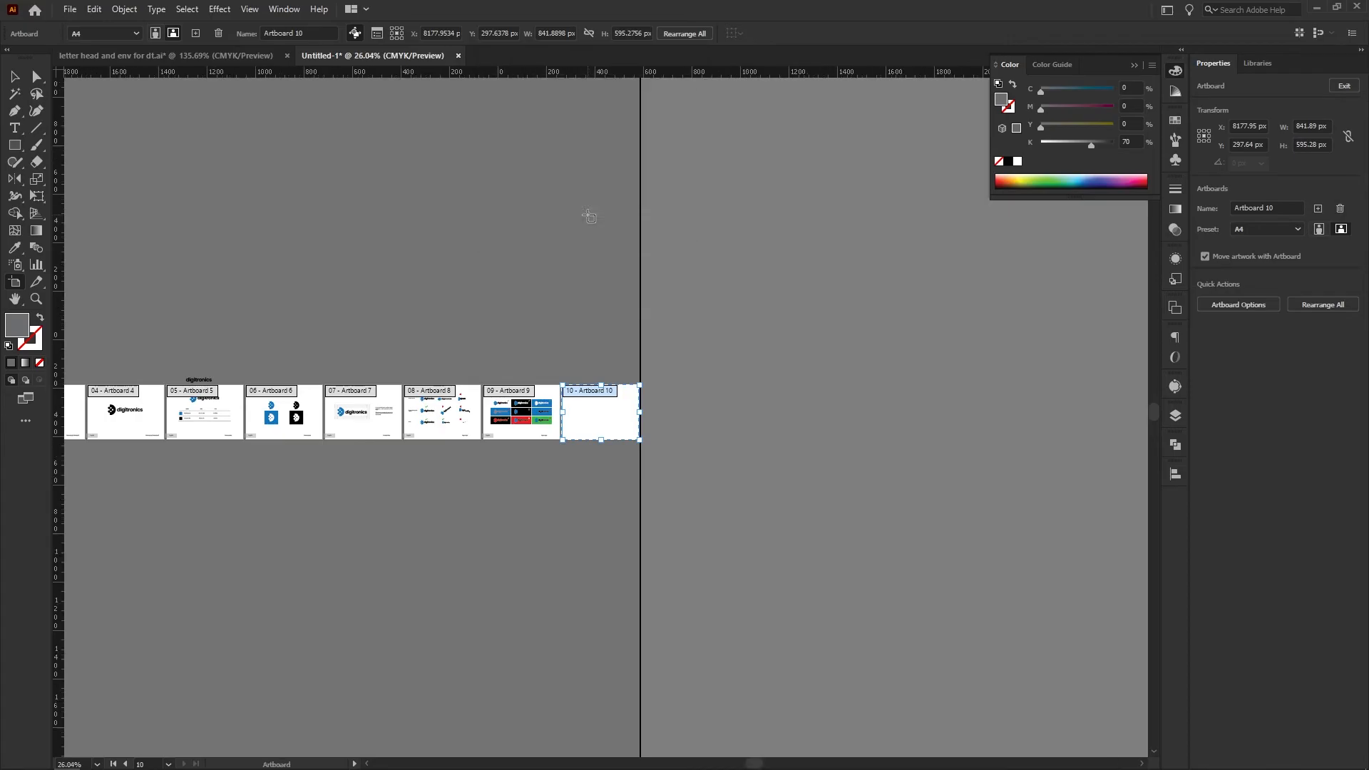
key("ctrl+alt+0")
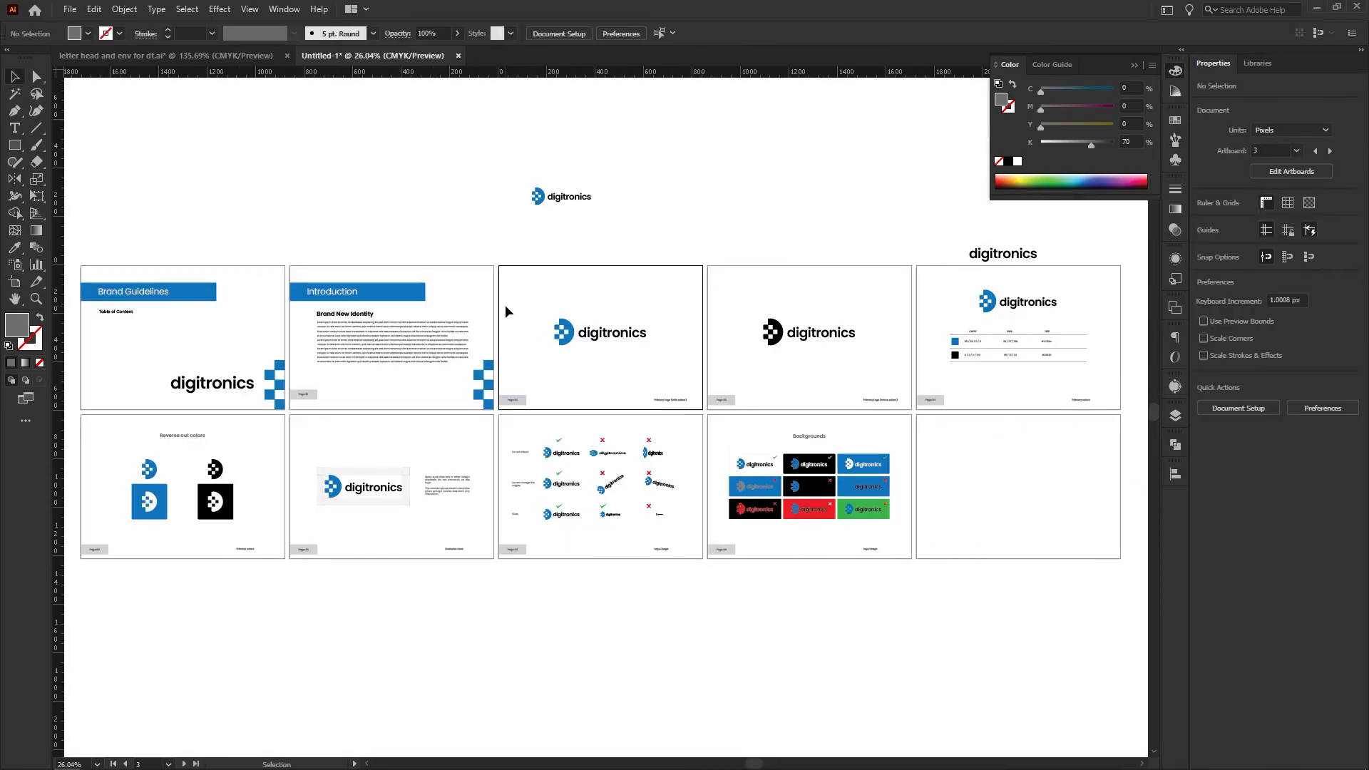
Copy the heading, page number tag and footer label from the Backgrounds page onto the empty tenth artboard
left_click_drag(807, 400, 746, 476)
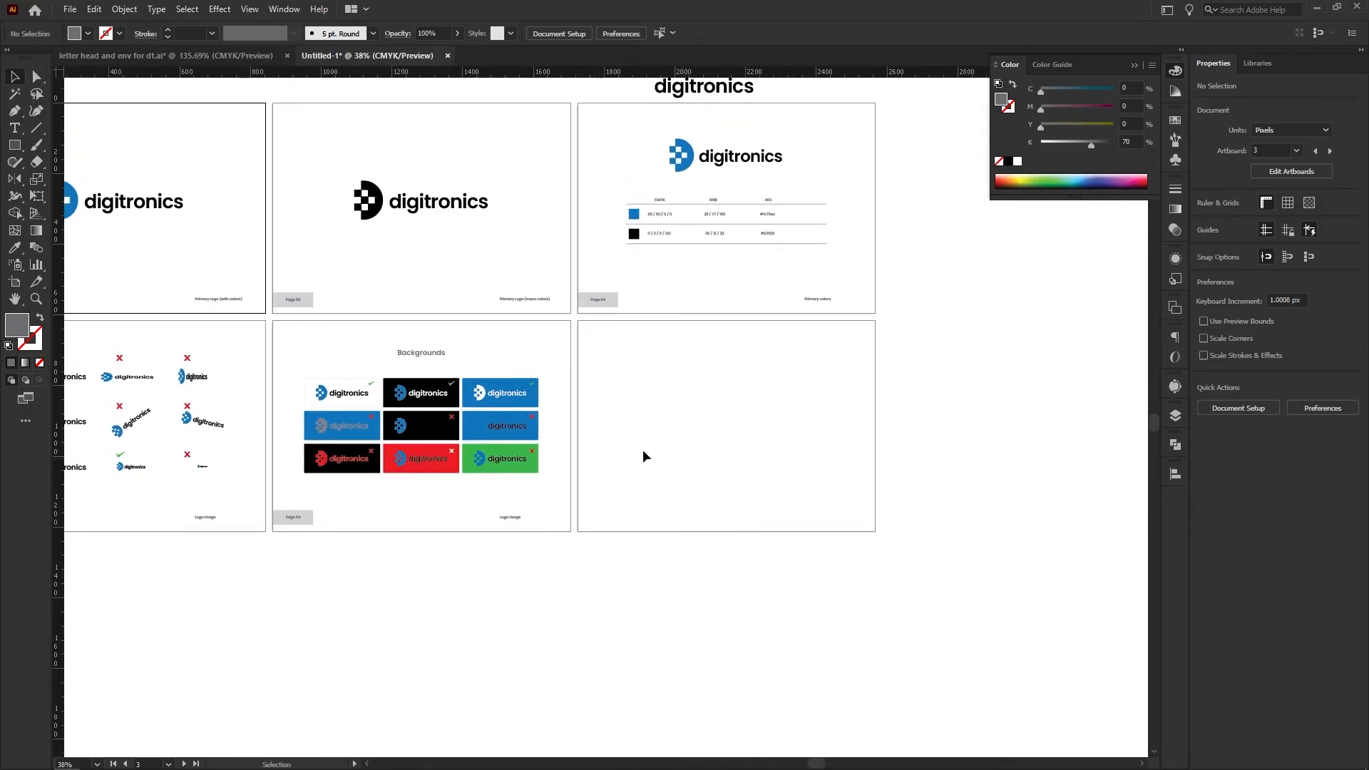
left_click_drag(283, 512, 535, 526)
left_click_drag(314, 518, 602, 523)
left_click(622, 567)
scroll(727, 353, "up", 4)
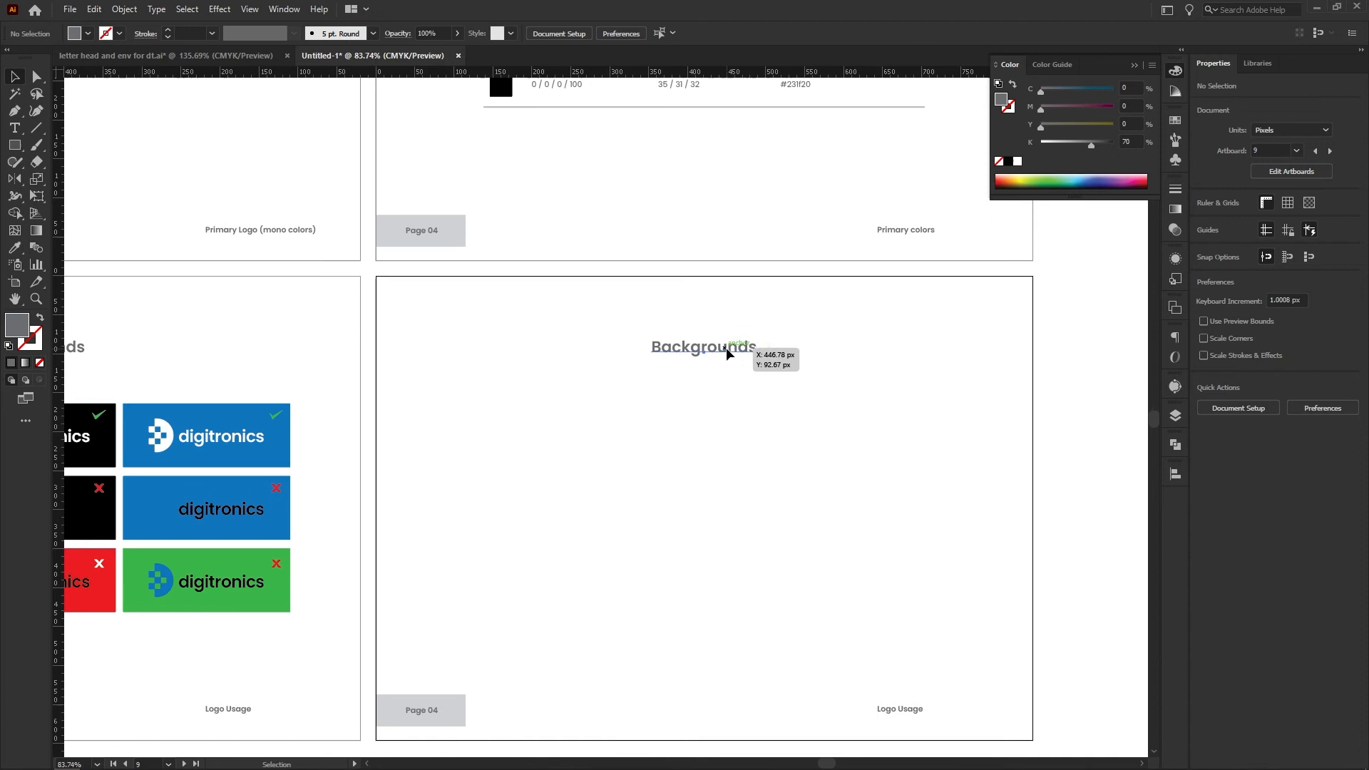
Change the copied heading on the tenth artboard to "Typography"
double_click(728, 353)
double_click(728, 353)
type("Typo")
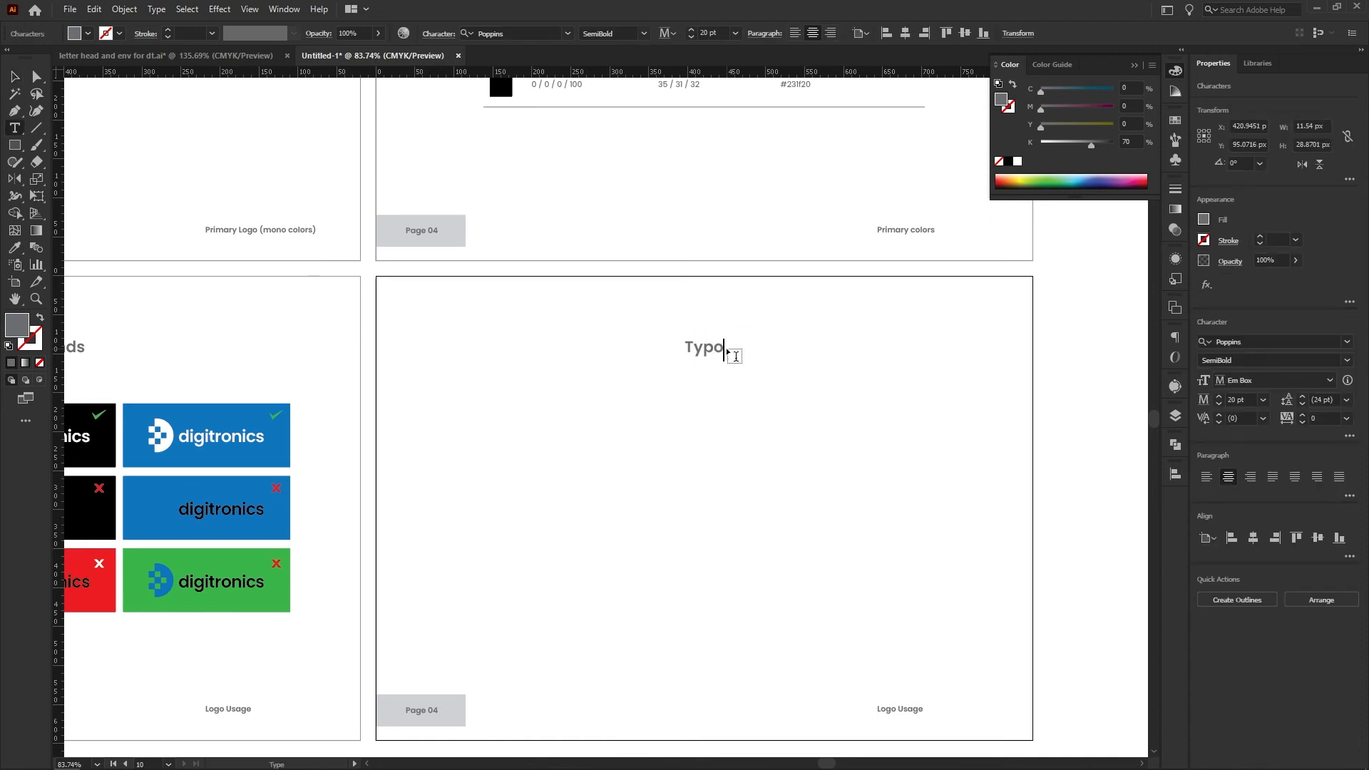
type("graphy")
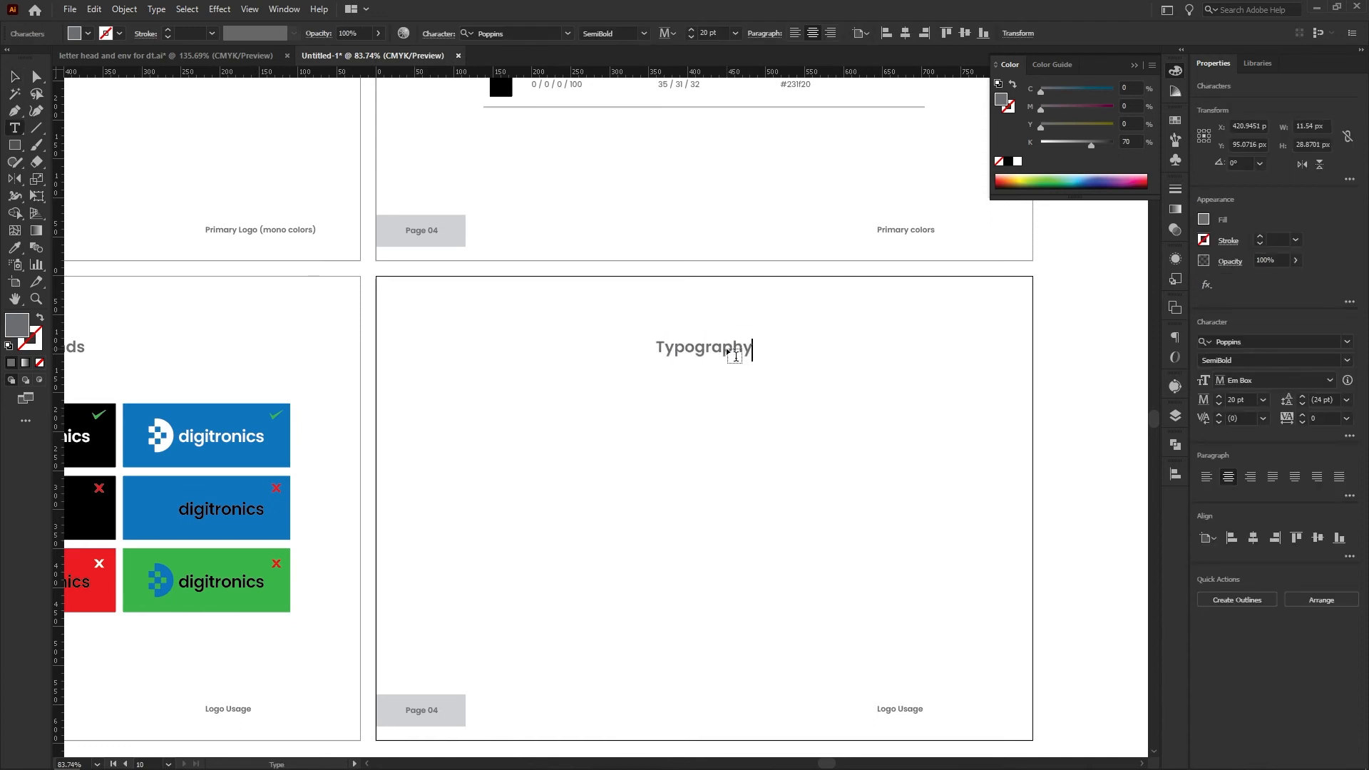
key("Escape")
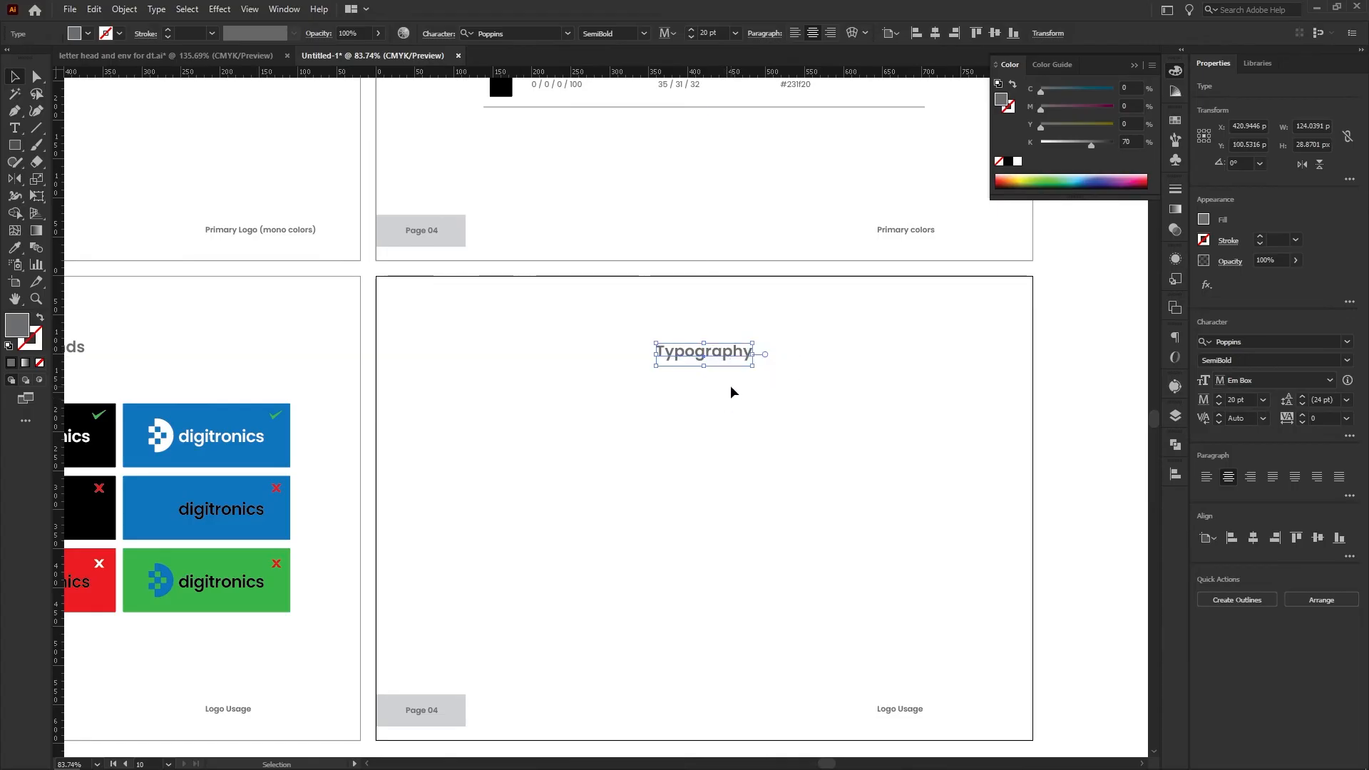
left_click(762, 403)
Duplicate the Typography heading below it near the page's left edge and change the copy's text to "Font Name:"
scroll(762, 403, "down", 2)
left_click_drag(724, 355, 512, 396)
key("alt+shift")
double_click(512, 396)
key("BackSpace")
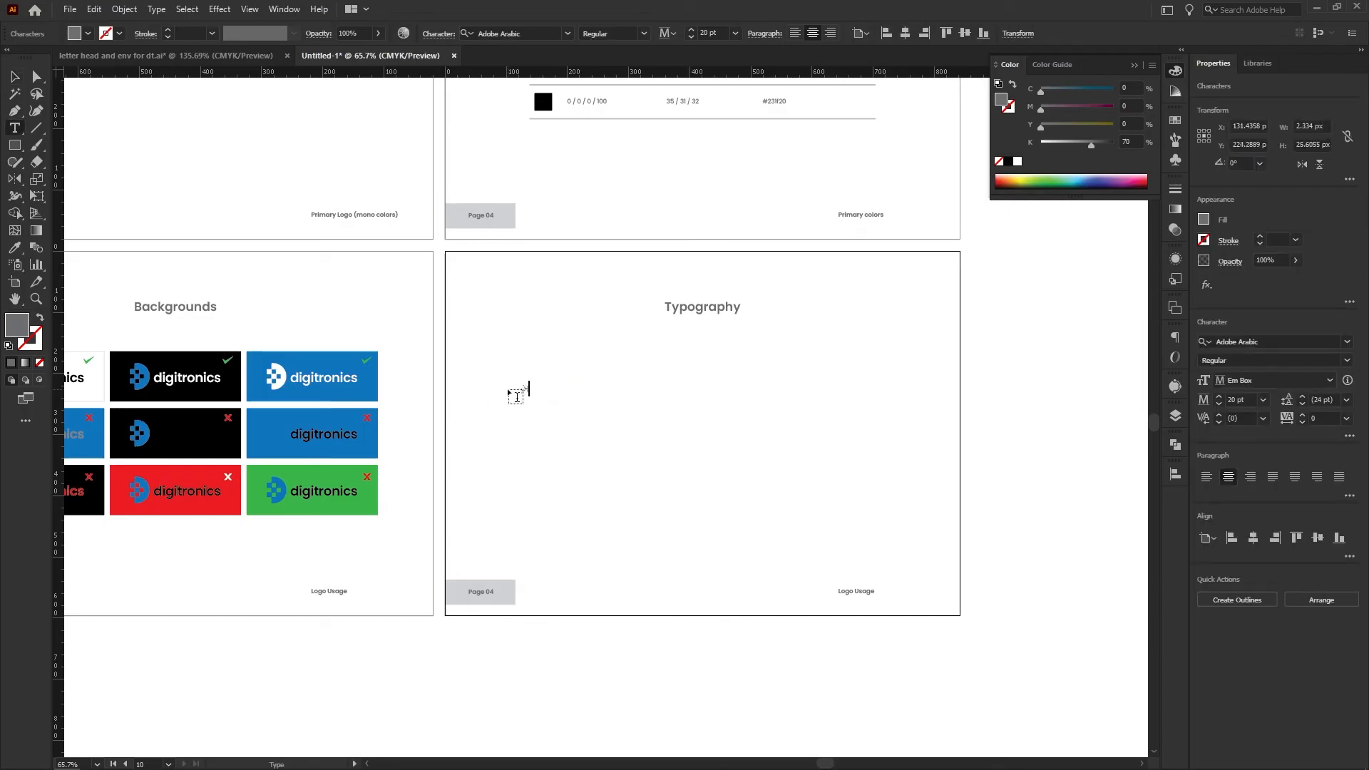
key("alt+shift")
type("Font Name")
key("Escape")
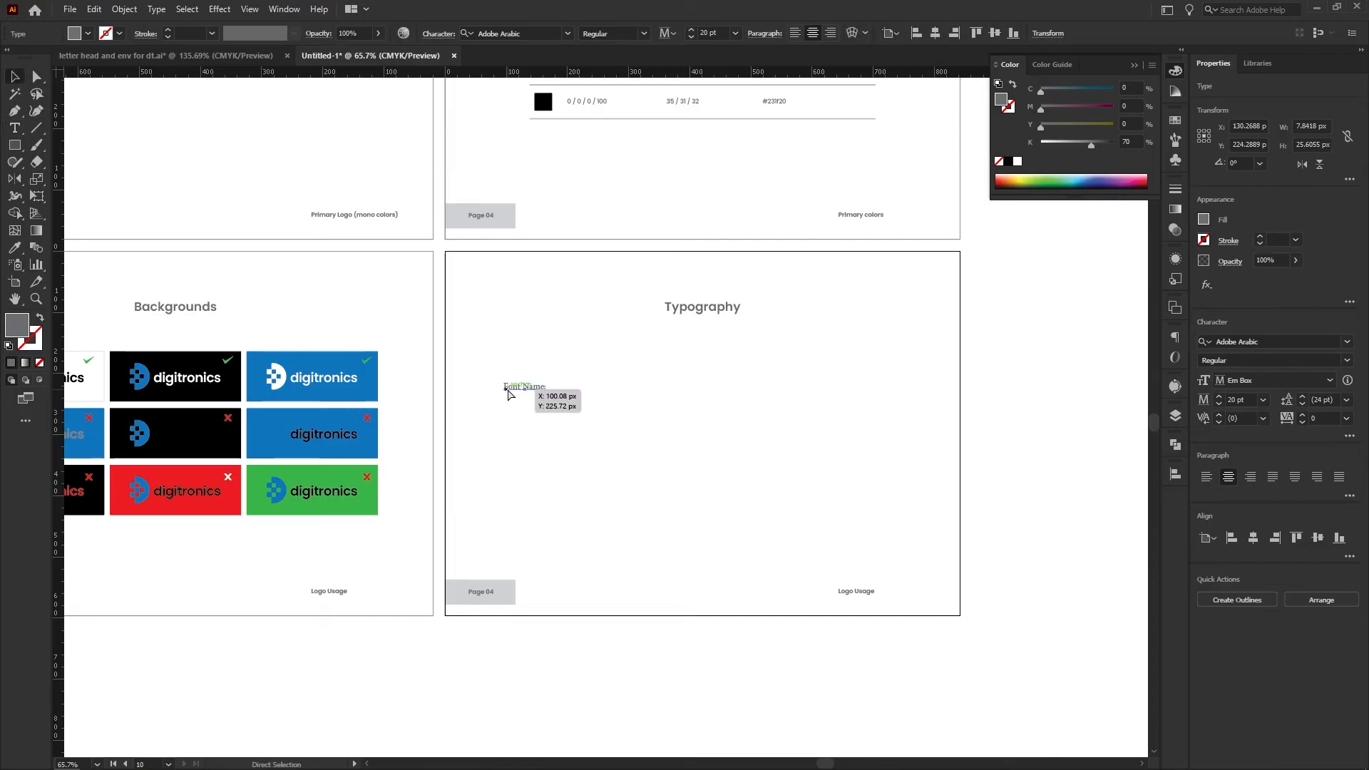
Match the "Font Name:" label's text style to the Typography heading by sampling it
key("i")
left_click(702, 306)
key("v")
left_click(601, 436)
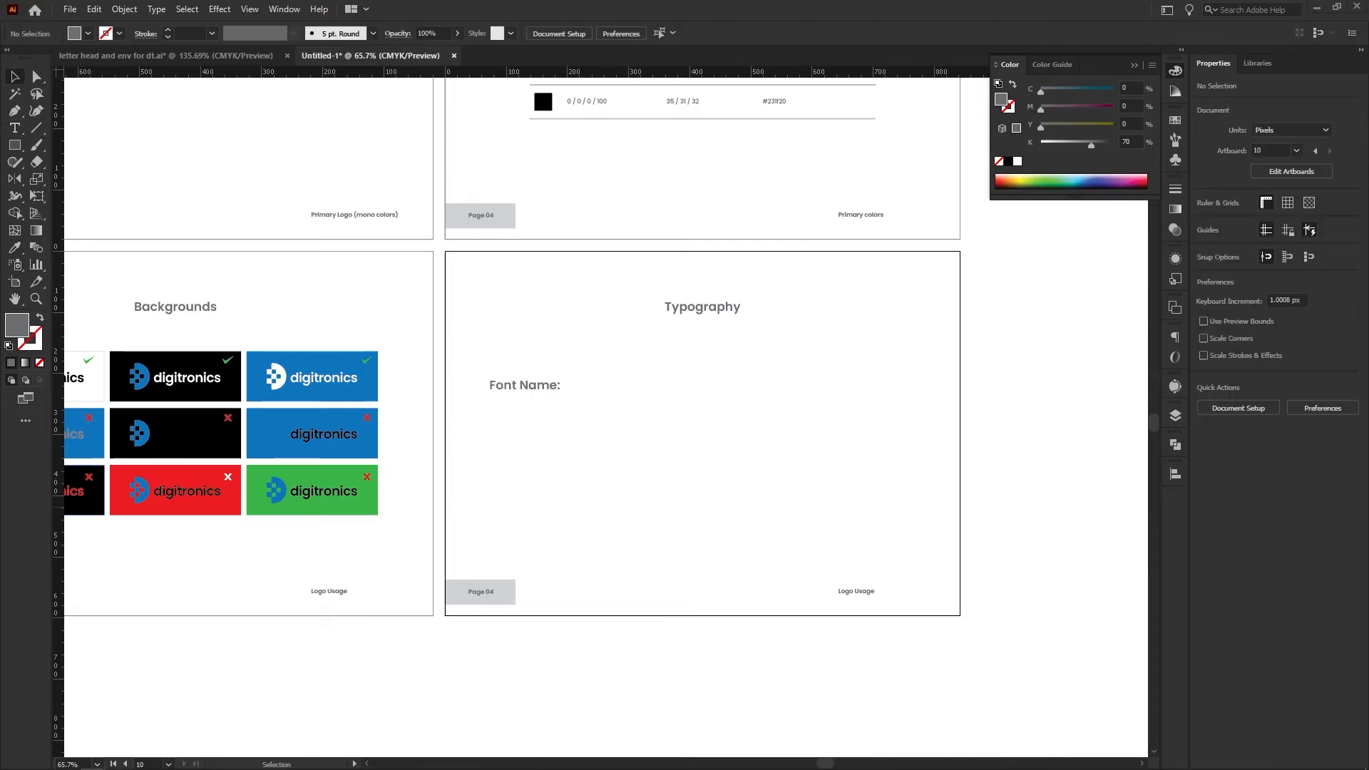
Add the font name "Poppins" on its own line beneath the "Font Name:" label
scroll(580, 410, "up", 3)
left_click_drag(528, 383, 536, 353)
scroll(479, 418, "down", 3)
key("t")
left_click(537, 375)
type("Poppins")
key("Escape")
left_click(537, 388)
double_click(540, 329)
key("Return")
Enlarge the word "Poppins" to a font size of 45 pt
triple_click(521, 328)
triple_click(506, 346)
double_click(1234, 400)
type("45")
key("Return")
triple_click(522, 325)
double_click(1234, 400)
Place the uppercase and lowercase alphabets in an area text box about 676 by 189 px below "Poppins", at 36 pt
scroll(1034, 410, "up", 3)
mouse_move(306, 367)
left_mouse_down()
mouse_move(849, 504)
mouse_move(873, 526)
left_mouse_up()
type("A B C D E F G H I K L M N O P Q R S T V X Y Z a b c d e f g h i k l m n o p q r s t v x y z")
key("Escape")
double_click(1235, 400)
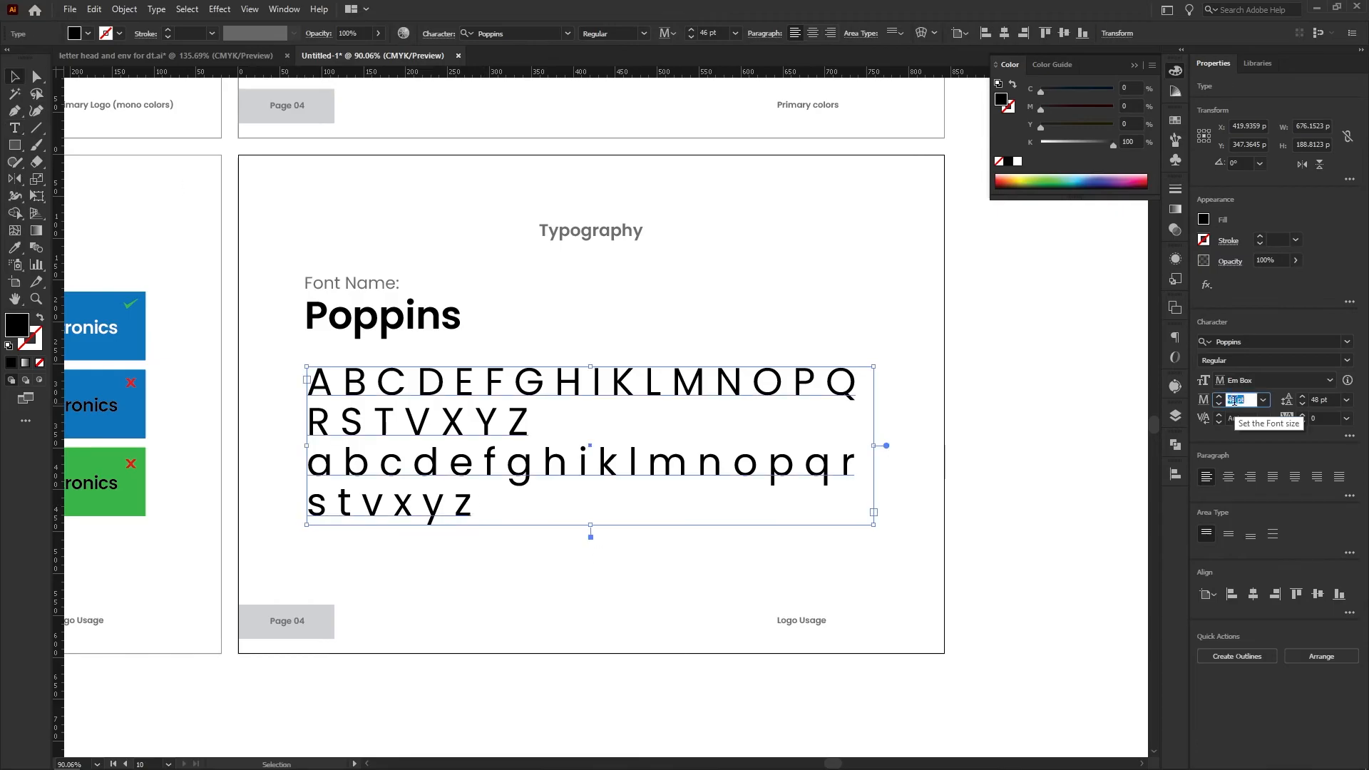
type("24")
key("Return")
triple_click(689, 418)
left_click(689, 418)
key("Return")
type("1234567890 ,.'\"\\]")
key("shift+Left")
key("shift+Left")
key("shift+Left")
key("shift+Left")
key("shift+Left")
key("shift+Left")
key("shift+Left")
key("BackSpace")
key("Left")
key("Left")
key("Left")
key("Left")
key("Left")
key("Left")
key("Left")
key("Left")
key("Left")
key("space")
key("Right")
key("space")
key("Right")
key("space")
key("Right")
key("space")
key("Right")
key("space")
key("Right")
key("space")
key("Right")
key("space")
key("Right")
key("space")
key("Right")
key("space")
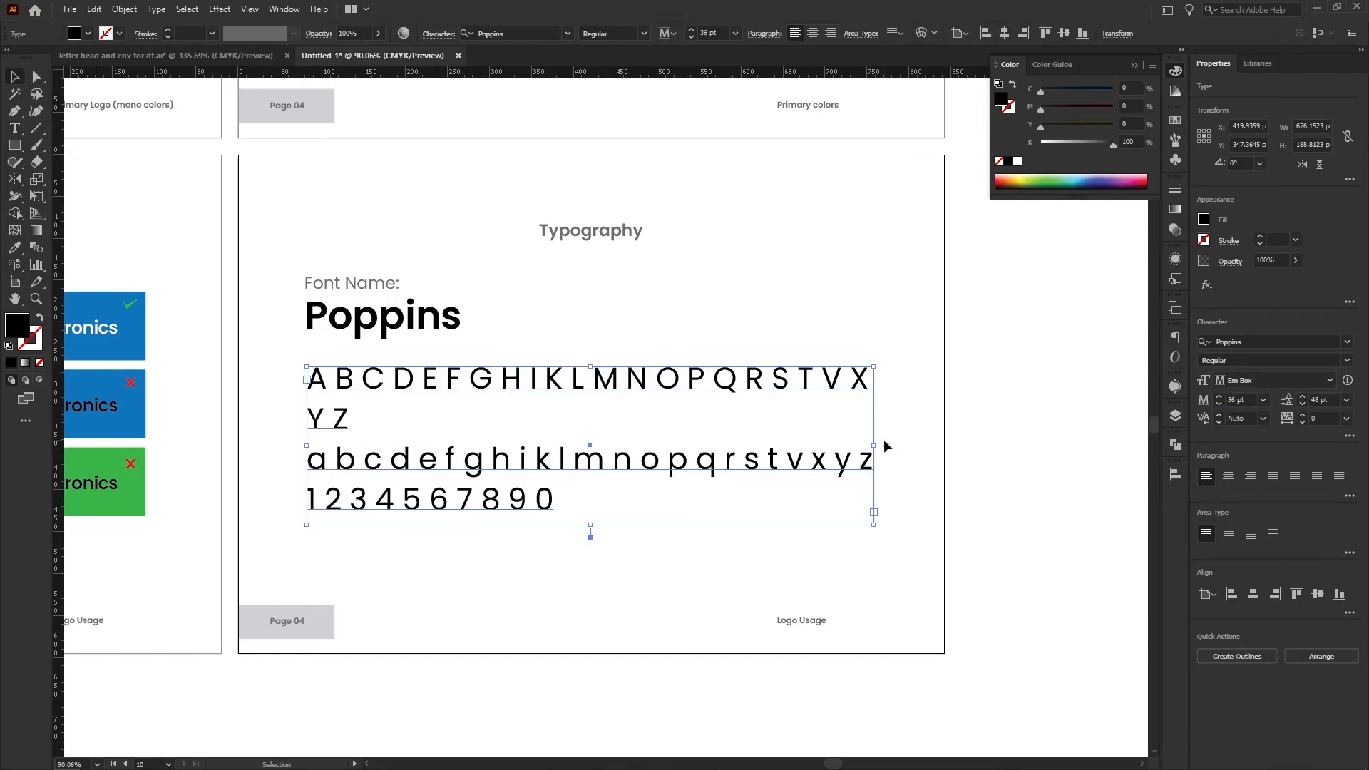
Add the sample sentence "A Quick Brown Fox Jumps Over They Lazy Dog." below the alphabet and recolor the alphabet block with the heading's gray
type("A Quick Br")
type("own Fox Jumps Over They Lazy Dog.")
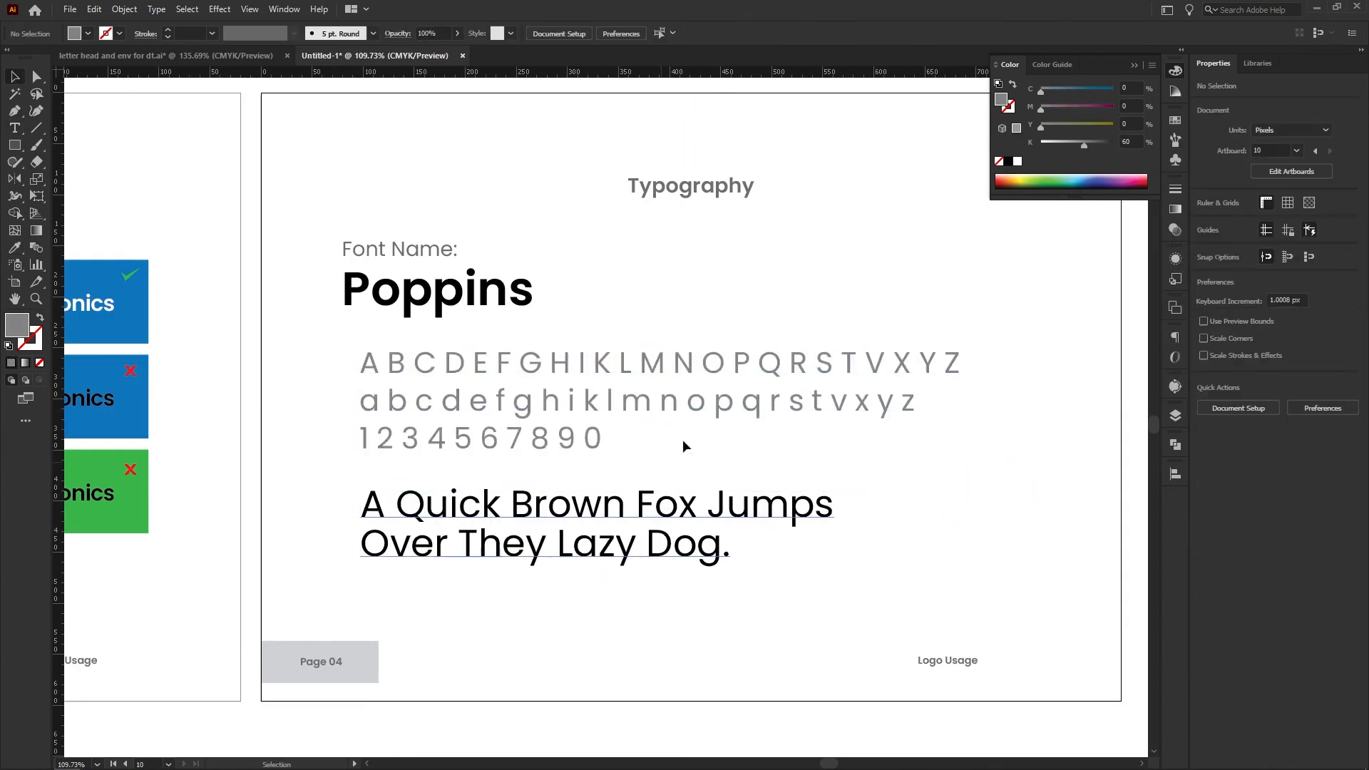
left_click(721, 185)
left_click(745, 245)
left_click_drag(733, 251, 502, 290)
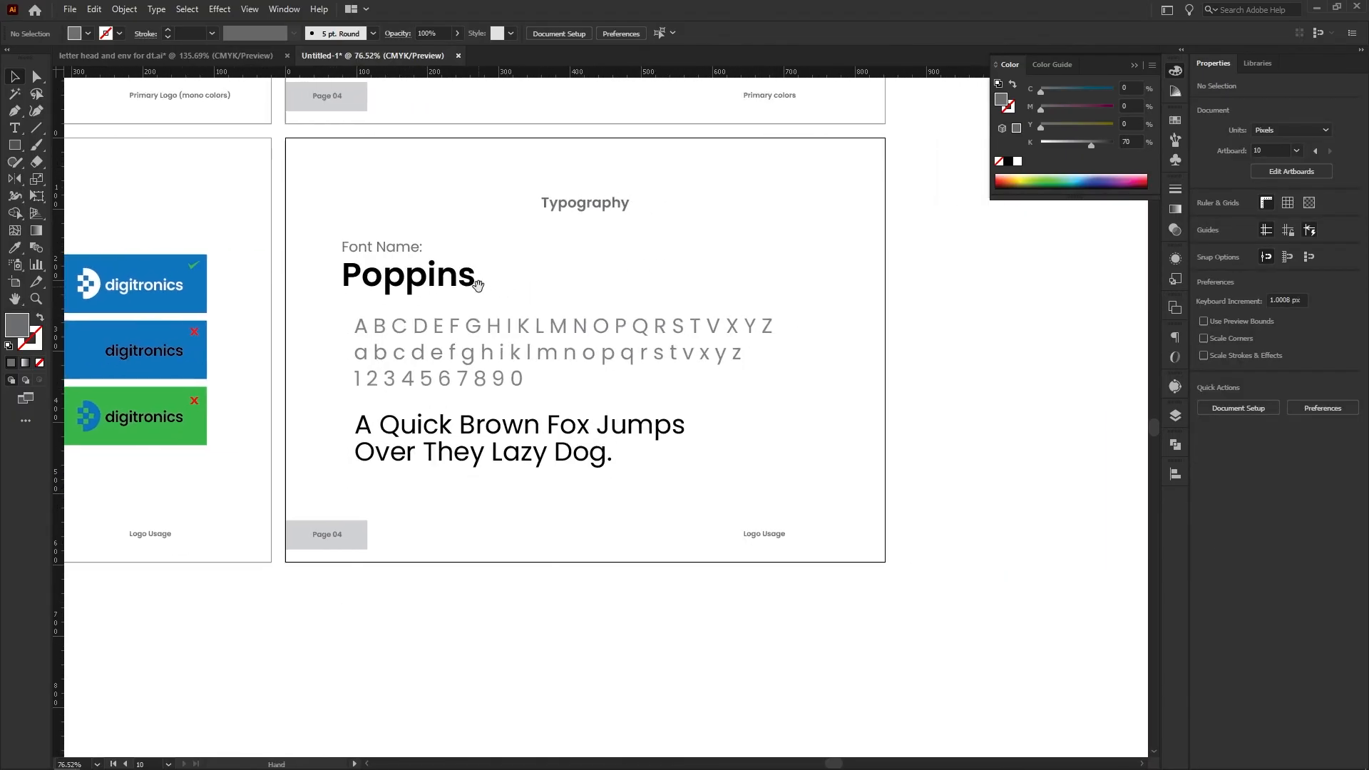
Recolor the word "Poppins" with the blue sampled from the top-row tile on the Backgrounds page
left_click(416, 293)
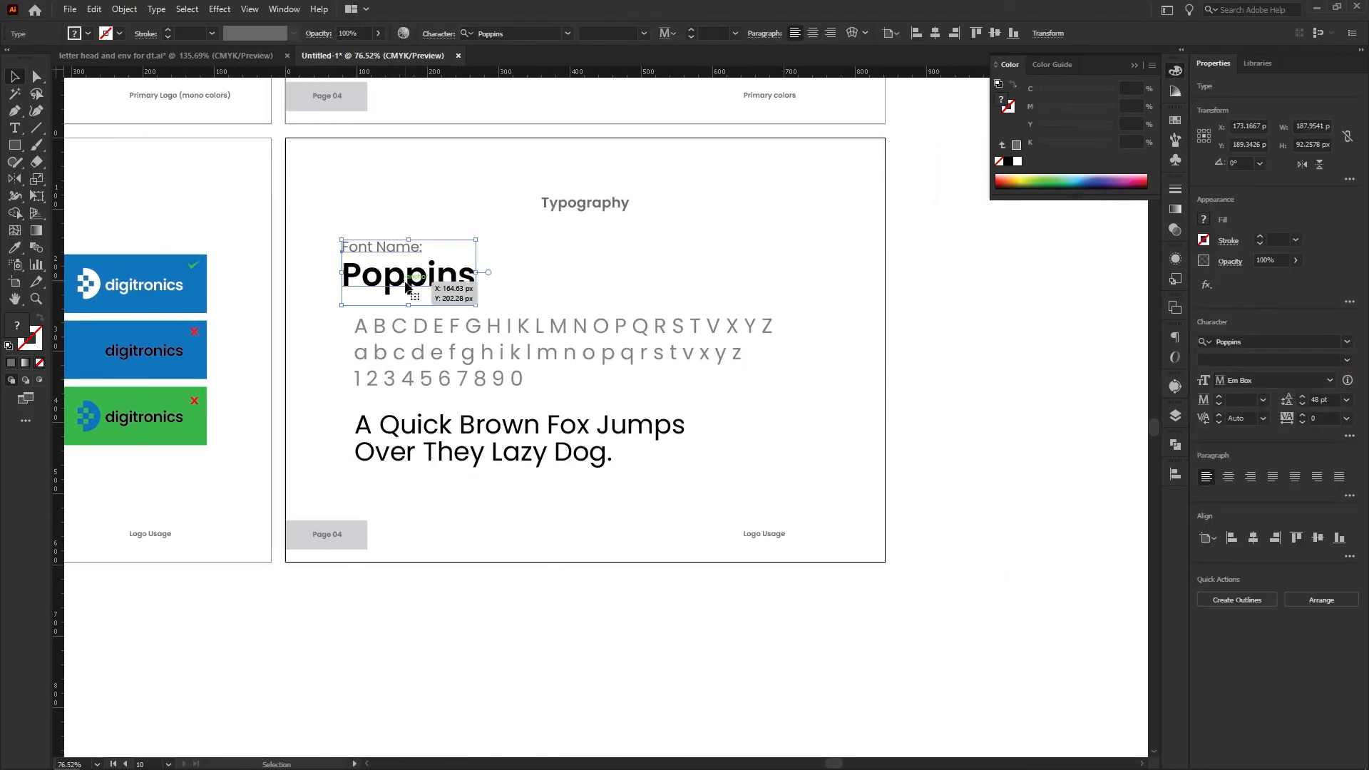
double_click(406, 280)
left_click(15, 248)
left_click(160, 264)
left_click(16, 76)
left_click(164, 200)
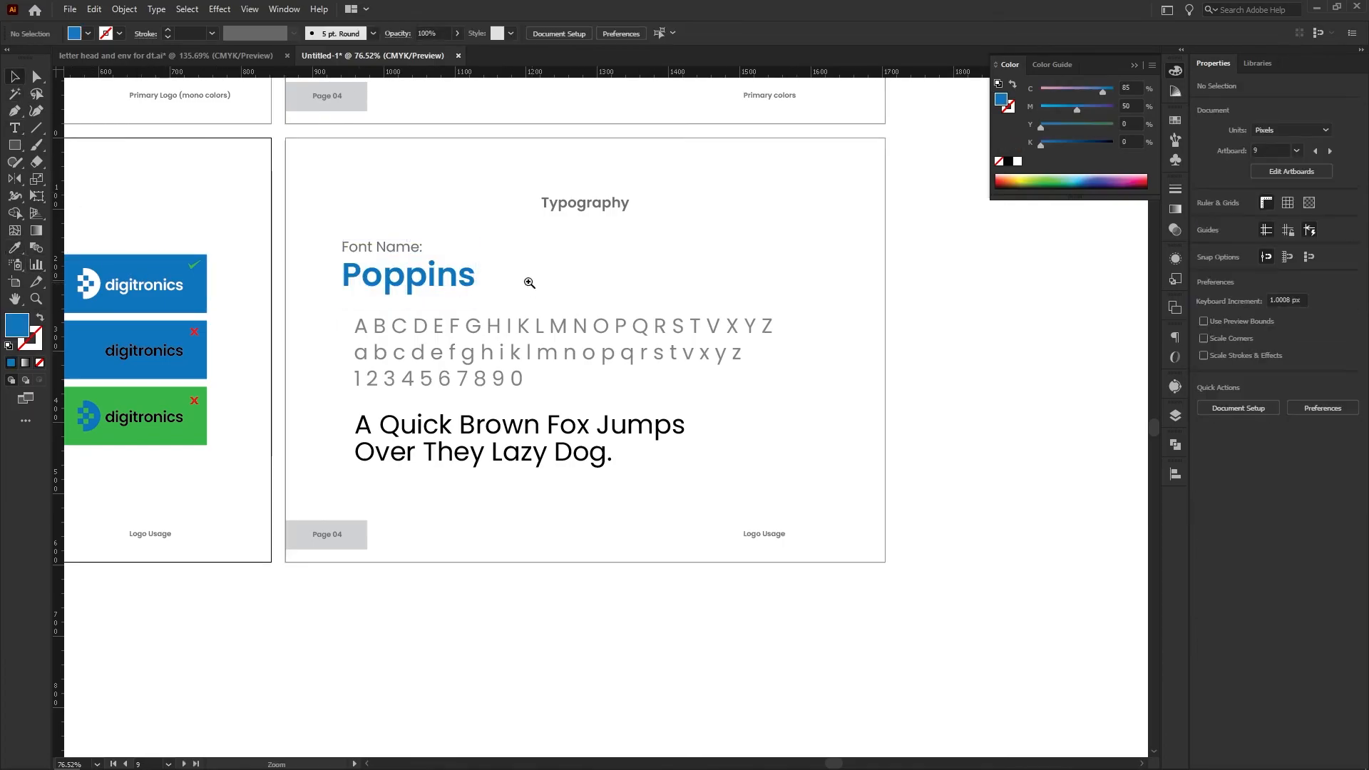
Change the footer label on the Typography page from "Logo Usage" to "Typography"
left_click_drag(529, 281, 491, 287)
left_click_drag(576, 366, 528, 365)
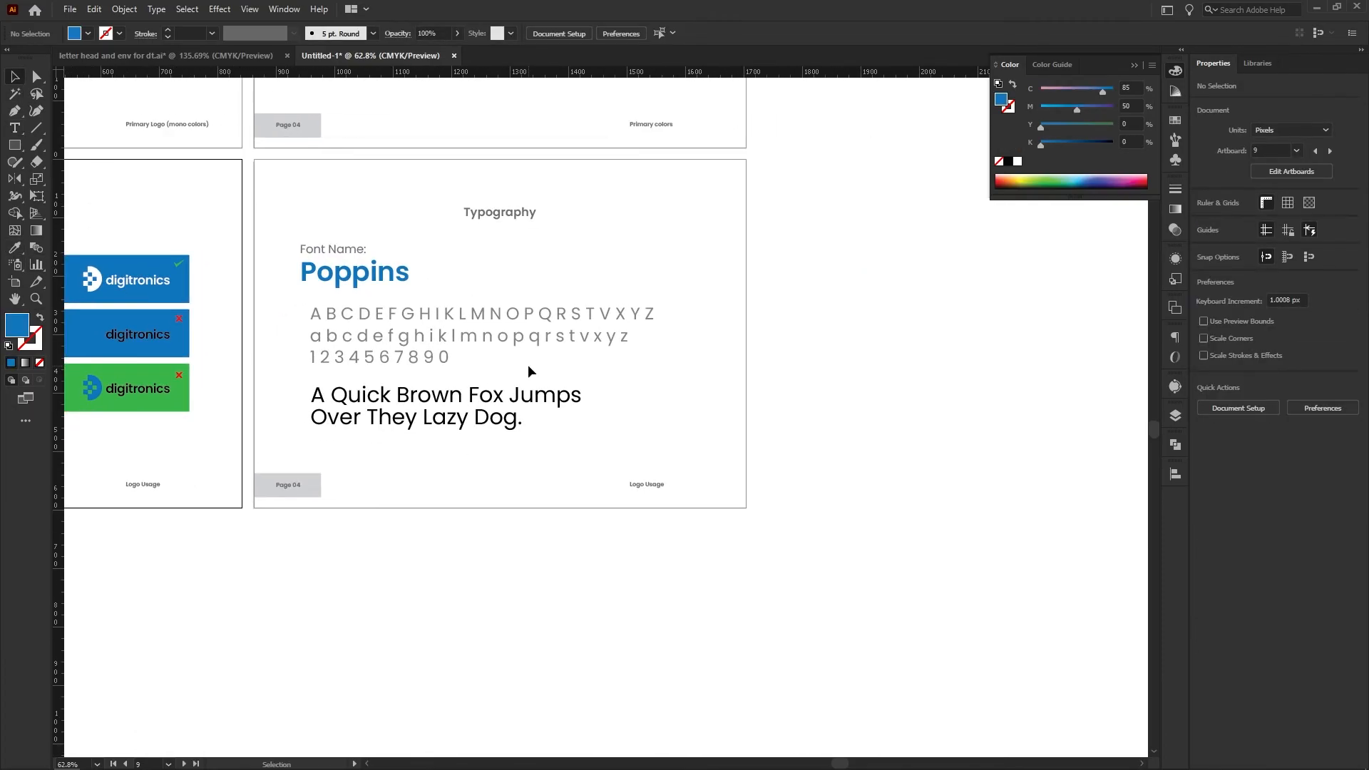
left_click_drag(630, 499, 672, 492)
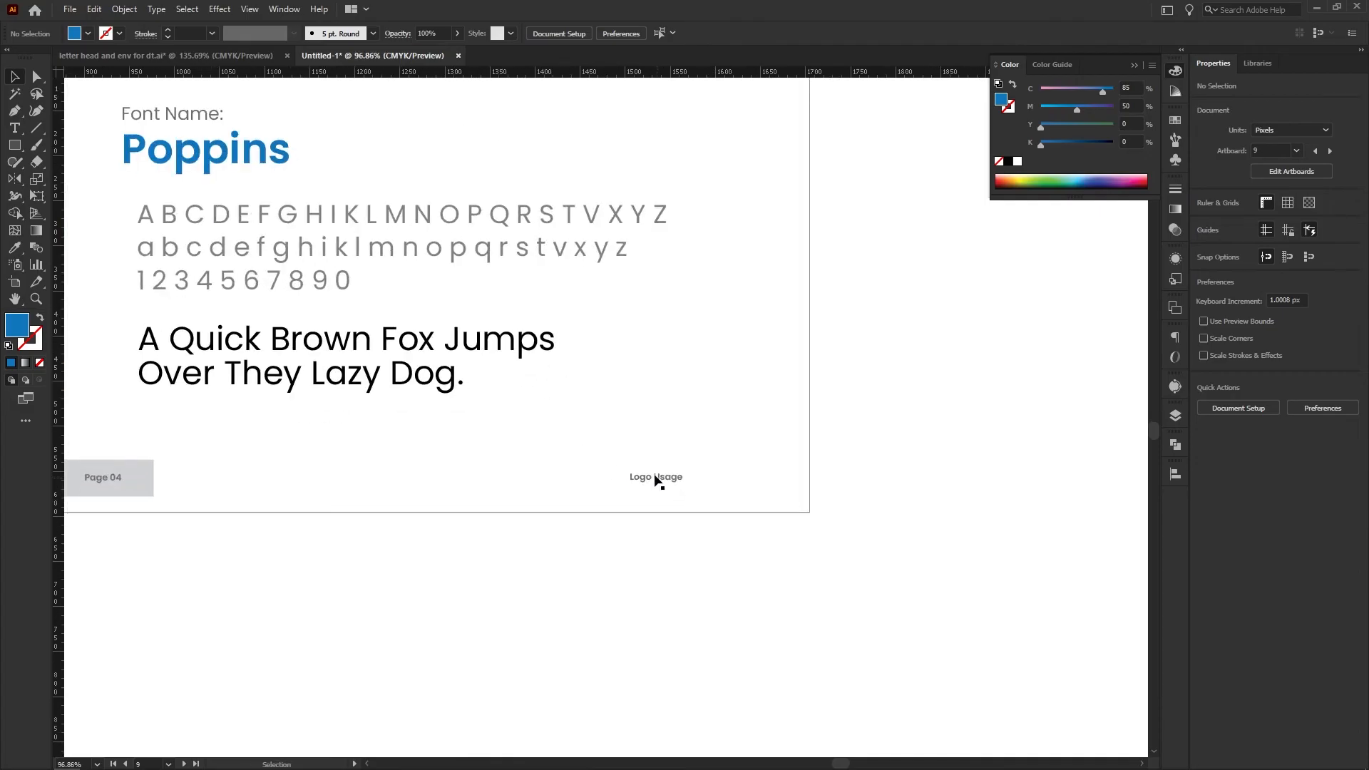
left_click(655, 478)
key("ctrl+a")
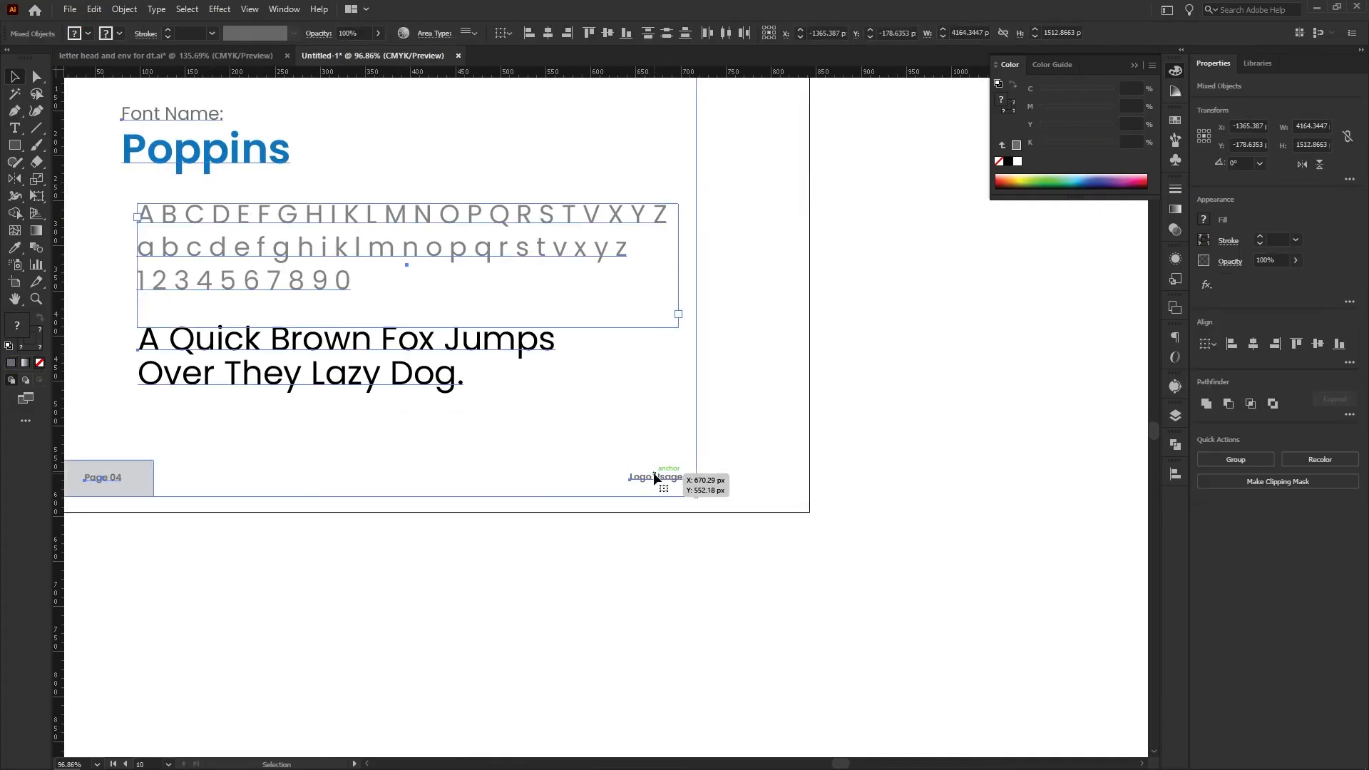
left_click(659, 507)
triple_click(643, 476)
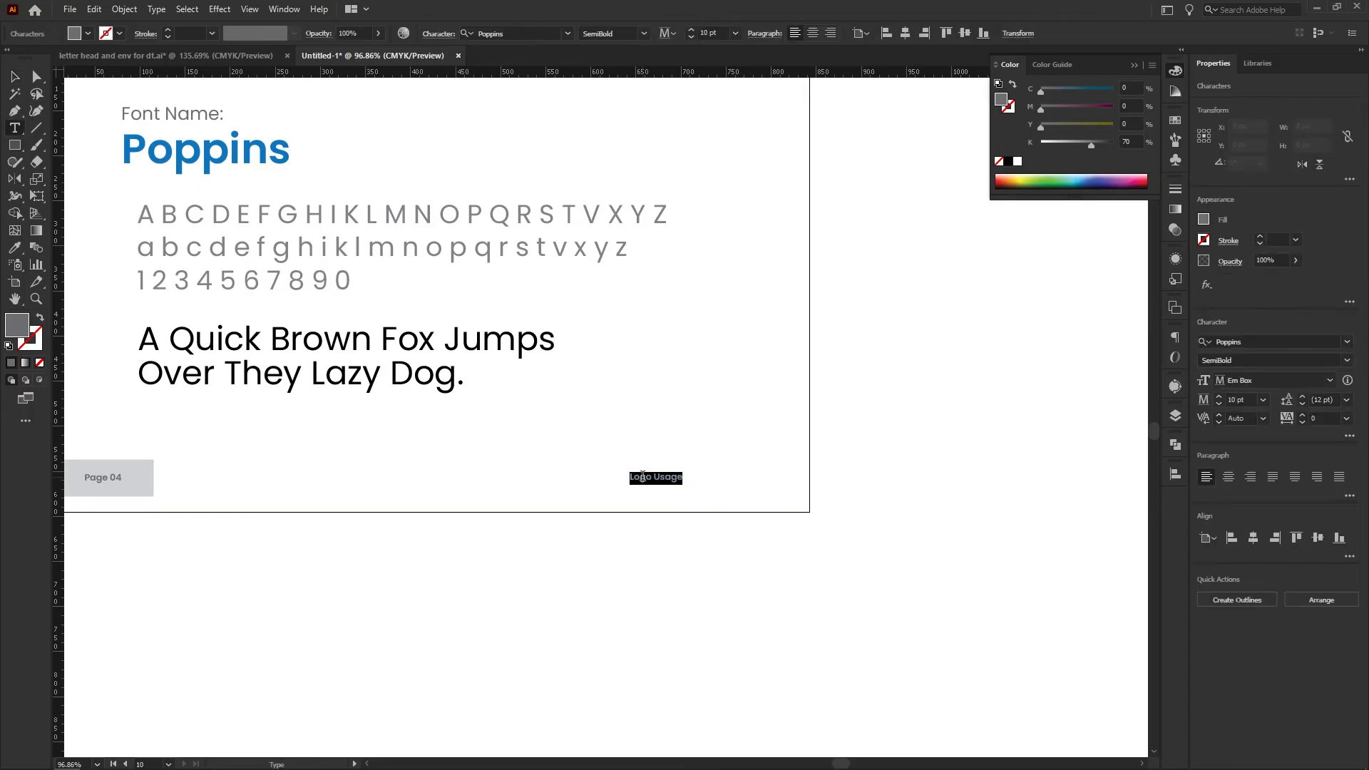
type("Typography")
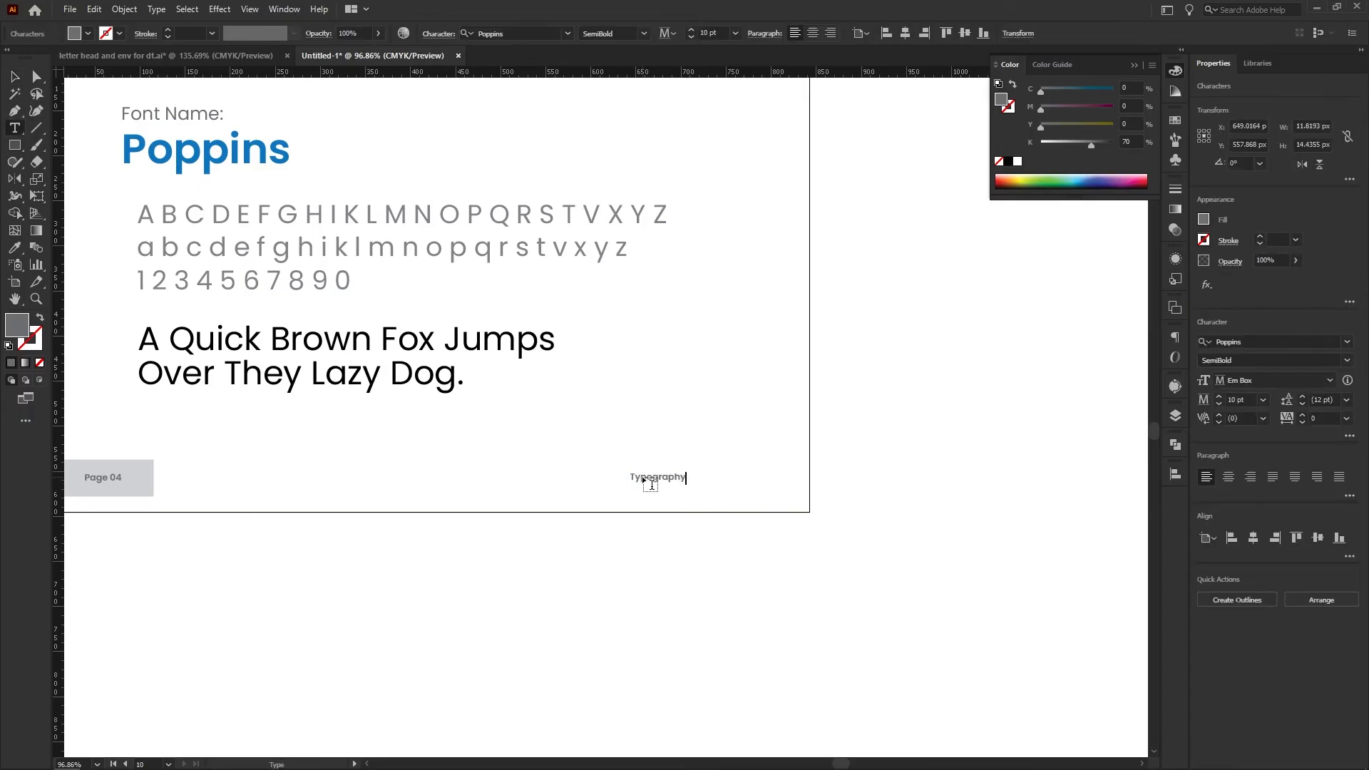
key("Escape")
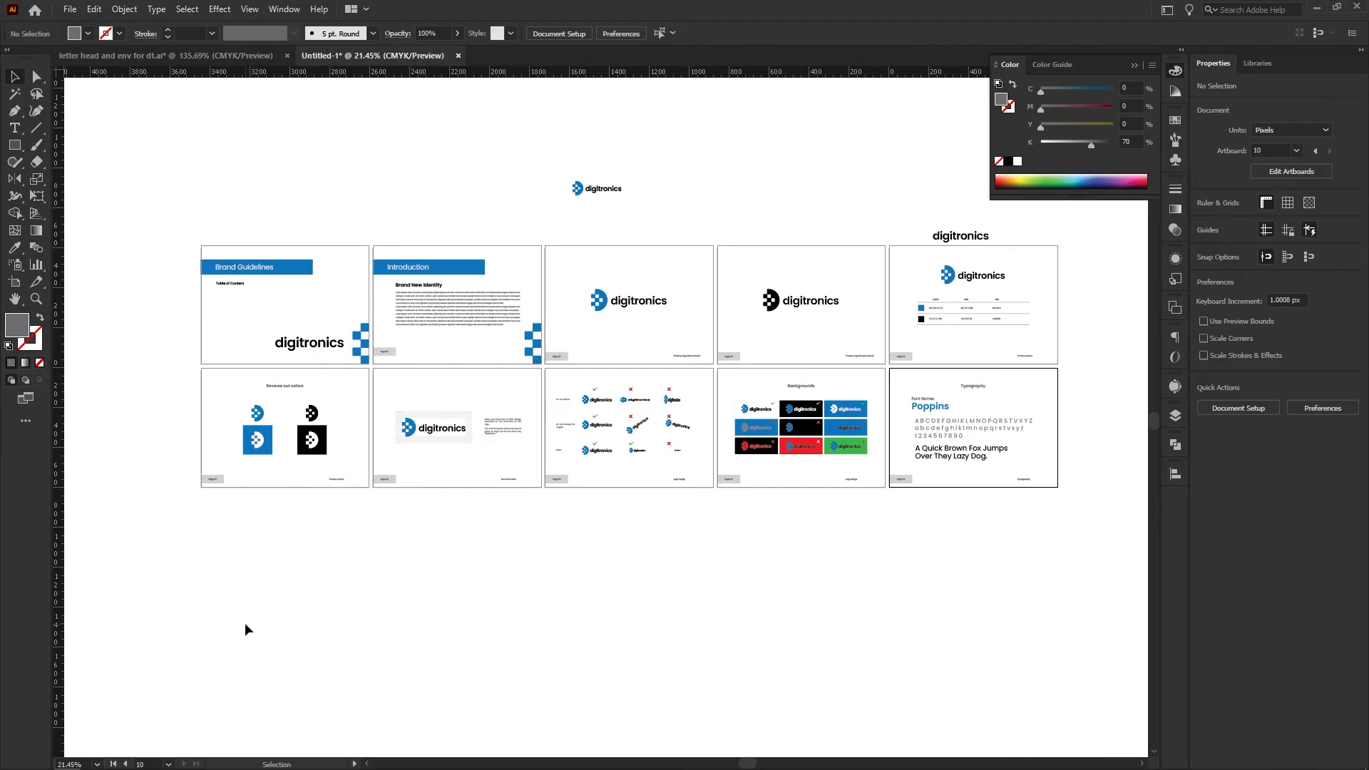
Review the top-row pages from the Introduction through the primary and mono logos to the primary colors table
key("z")
left_click_drag(432, 281, 634, 350)
left_click_drag(435, 406, 335, 406)
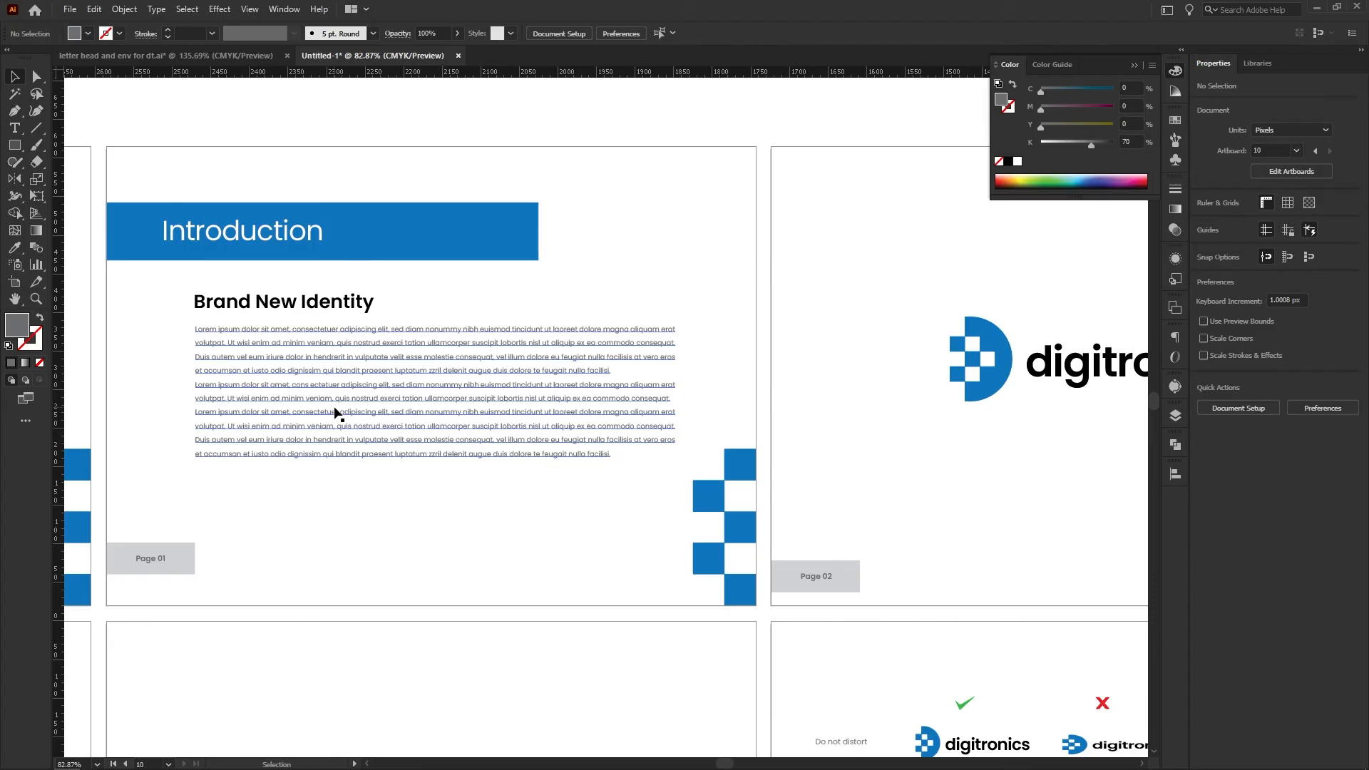
left_click_drag(693, 403, 235, 396)
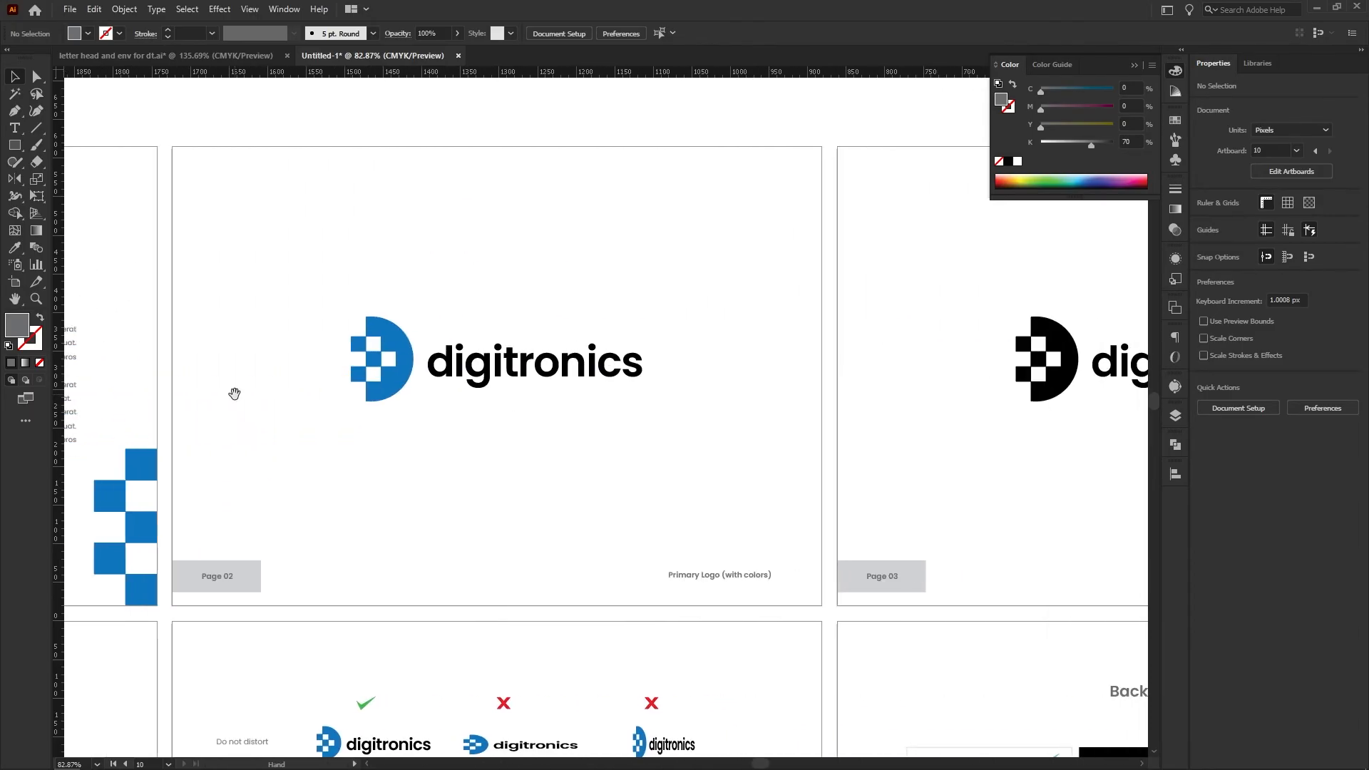
left_click_drag(810, 406, 162, 404)
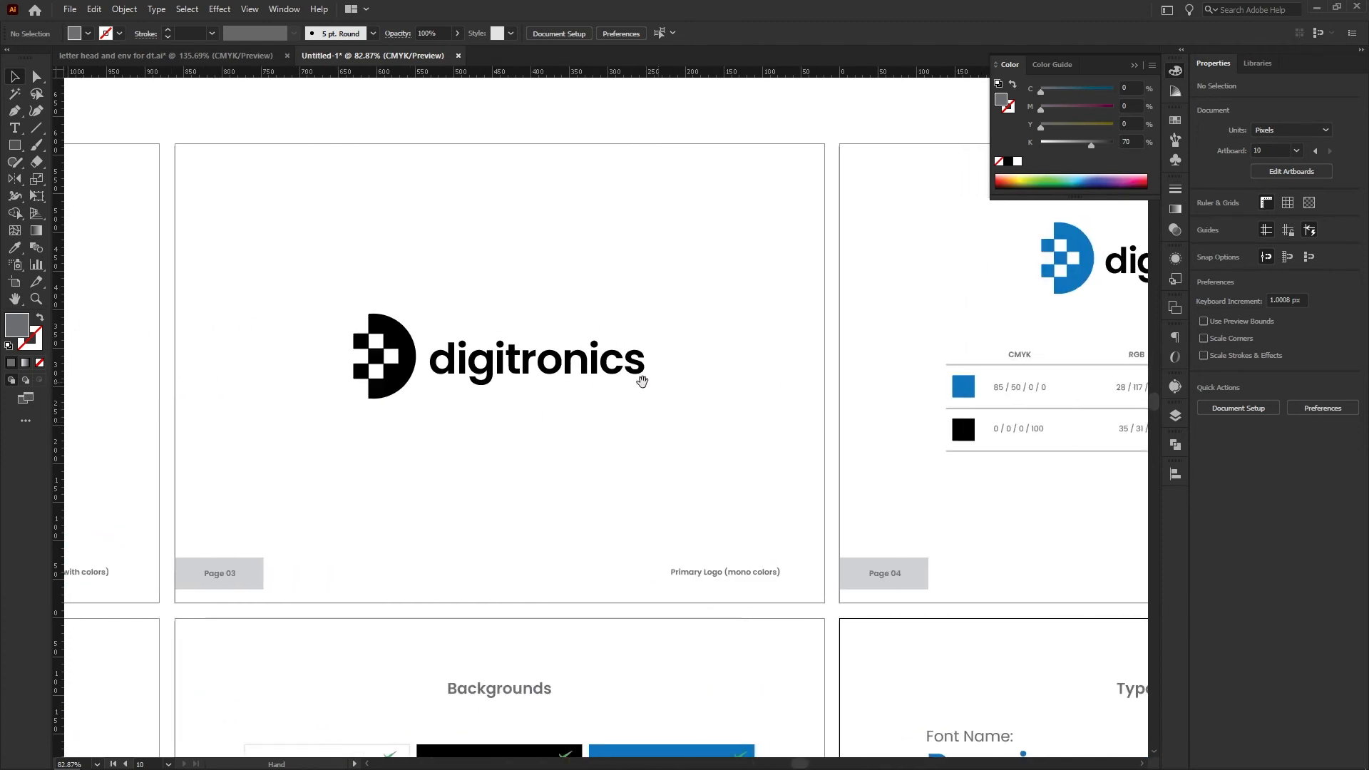
left_click_drag(1020, 413, 355, 415)
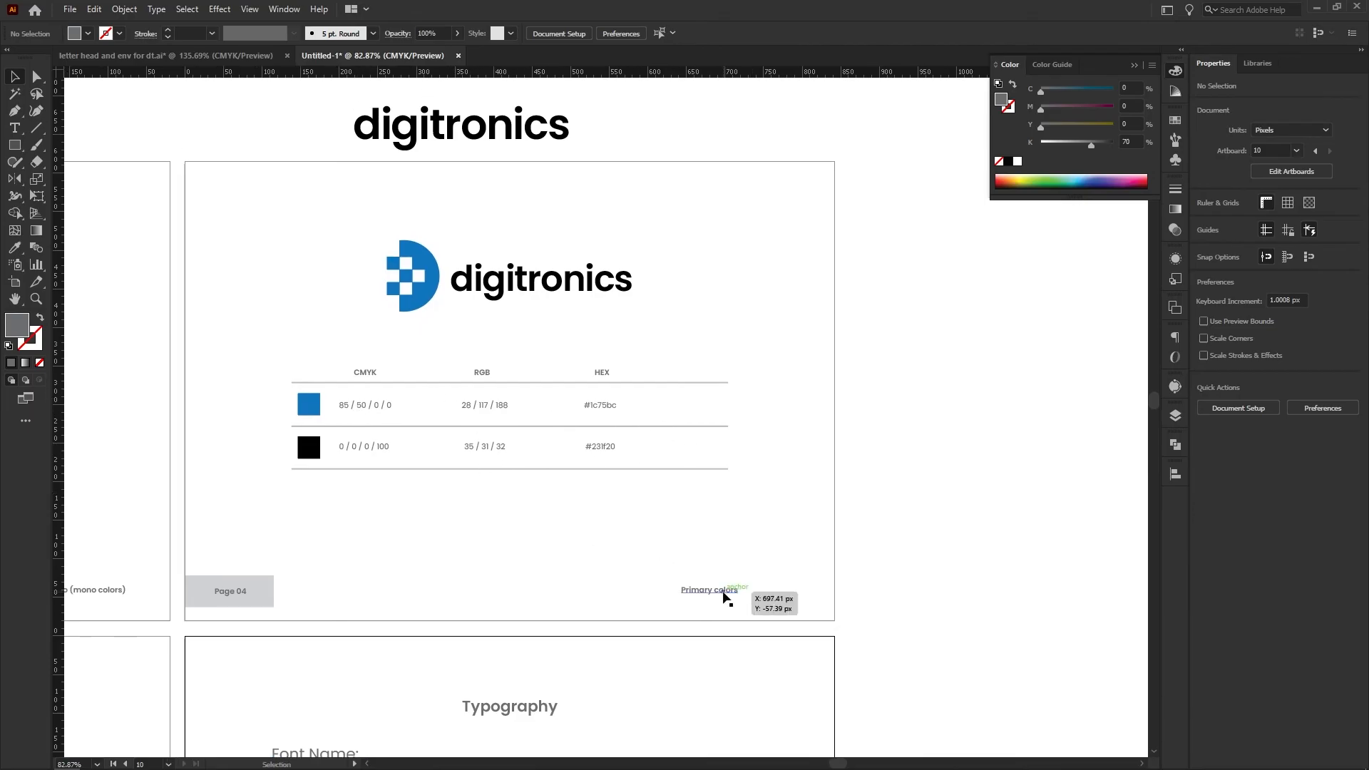
double_click(724, 592)
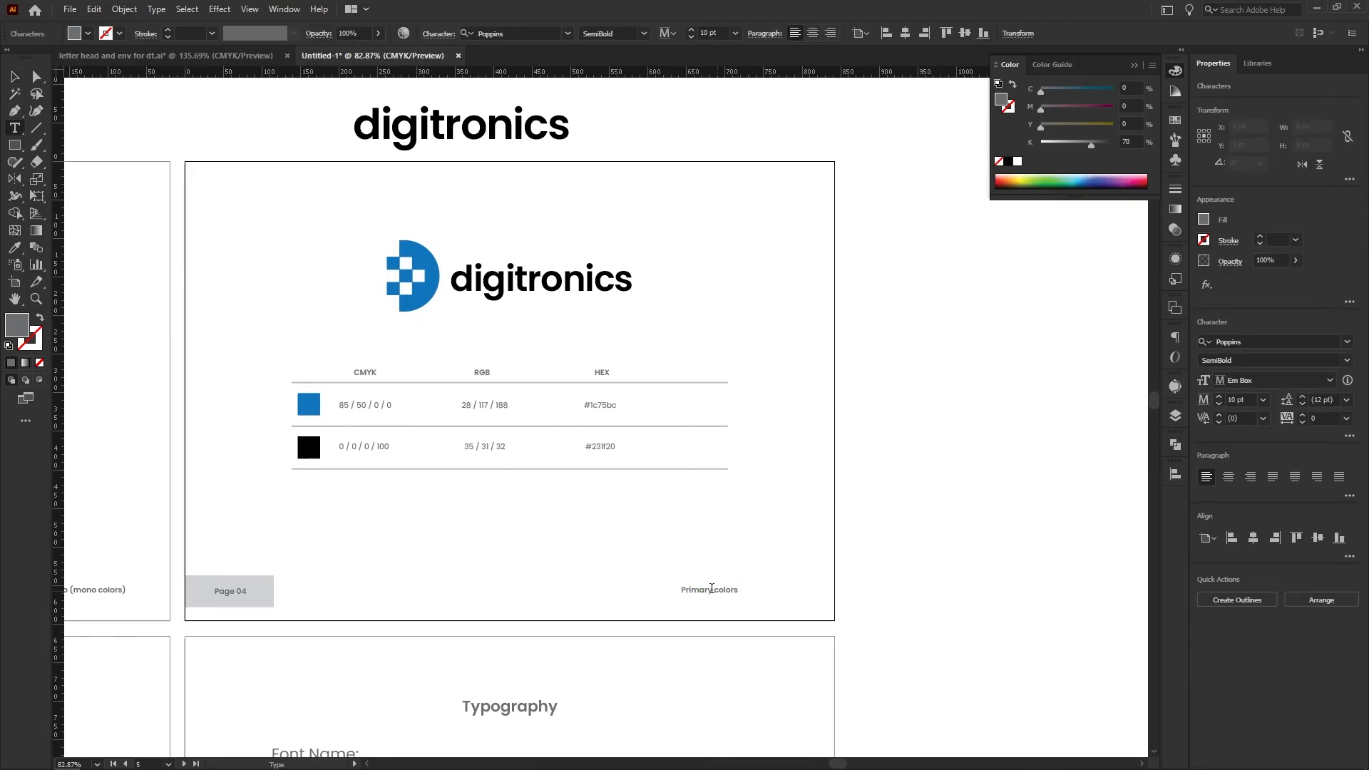
left_click(17, 78)
Review the second-row pages from Reverse out colors through Exclusion Area and Logo Usage to Backgrounds
left_click_drag(356, 533, 743, 213)
left_click_drag(293, 400, 799, 314)
left_click_drag(317, 360, 828, 330)
left_click_drag(421, 343, 899, 448)
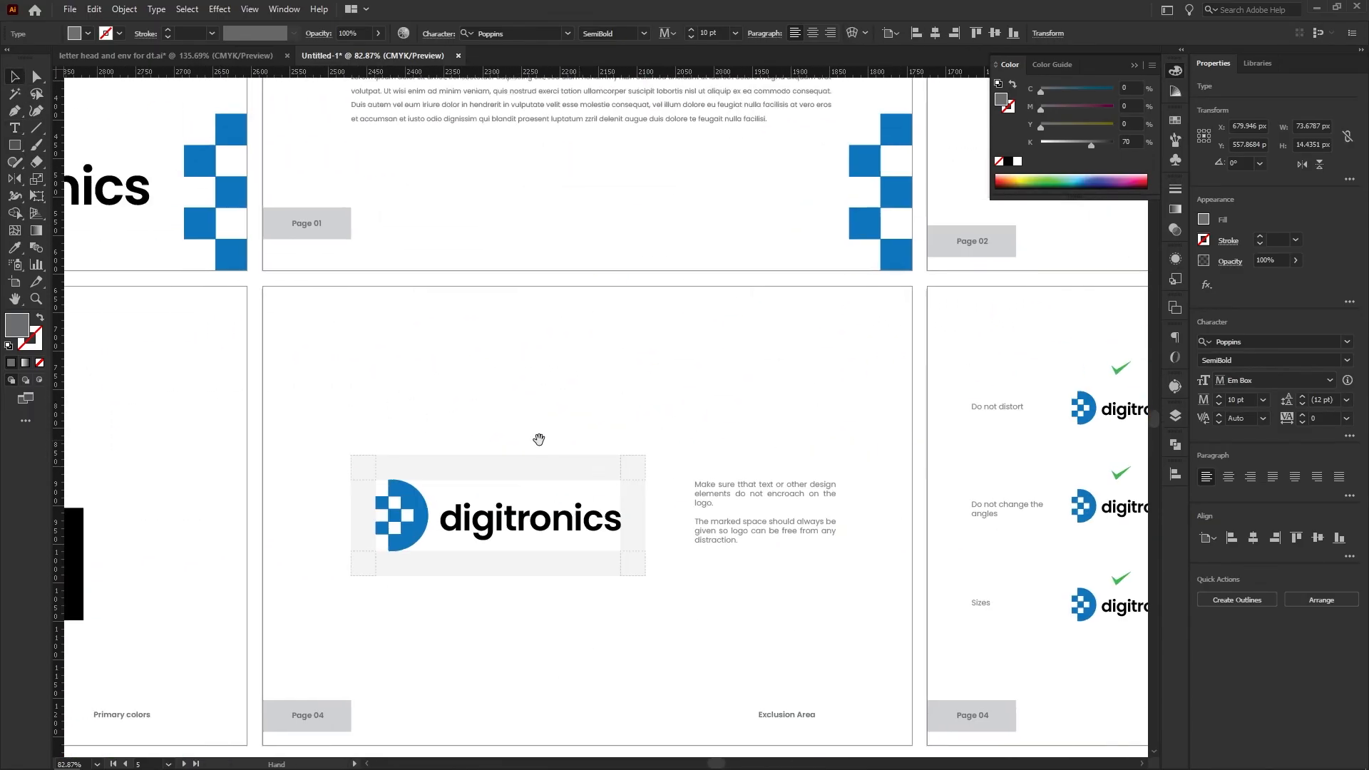
left_click_drag(538, 440, 911, 305)
left_click_drag(432, 244, 262, 287)
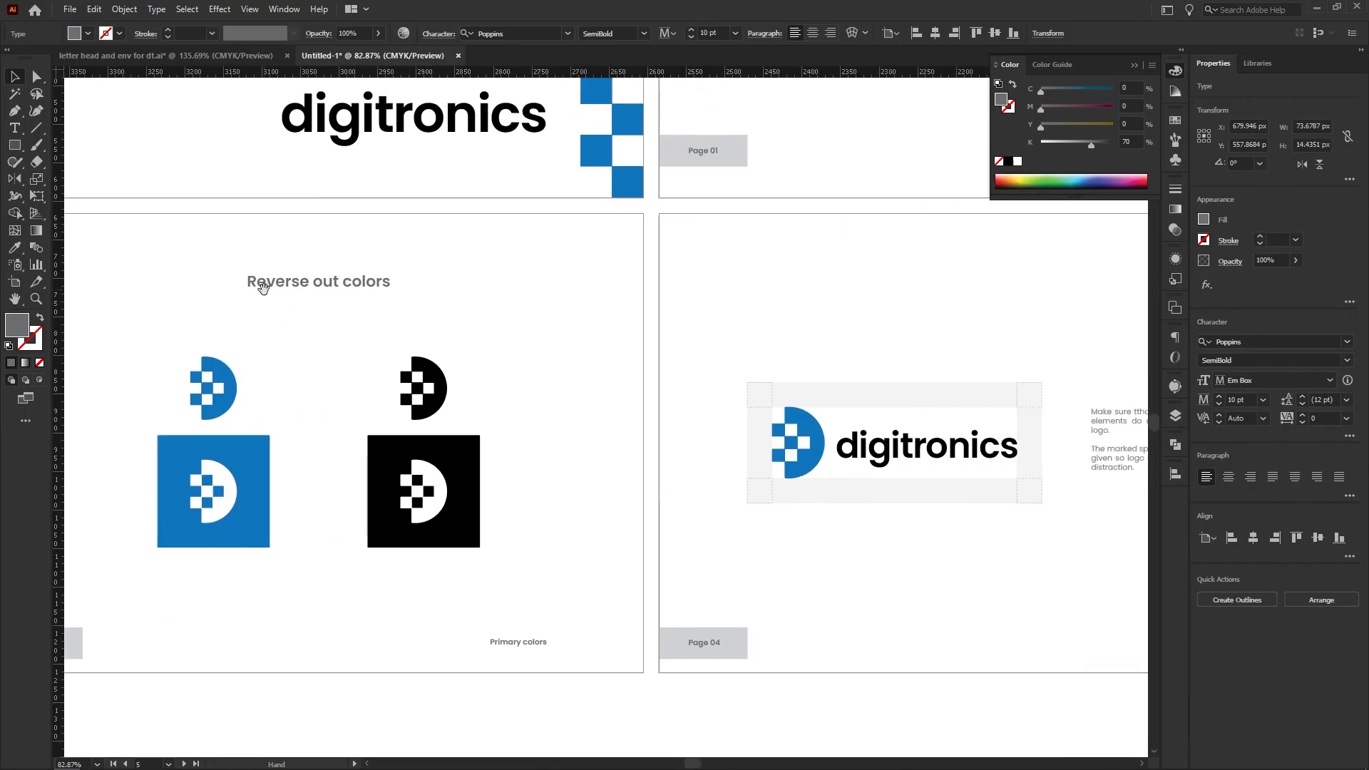
left_click_drag(642, 366, 376, 318)
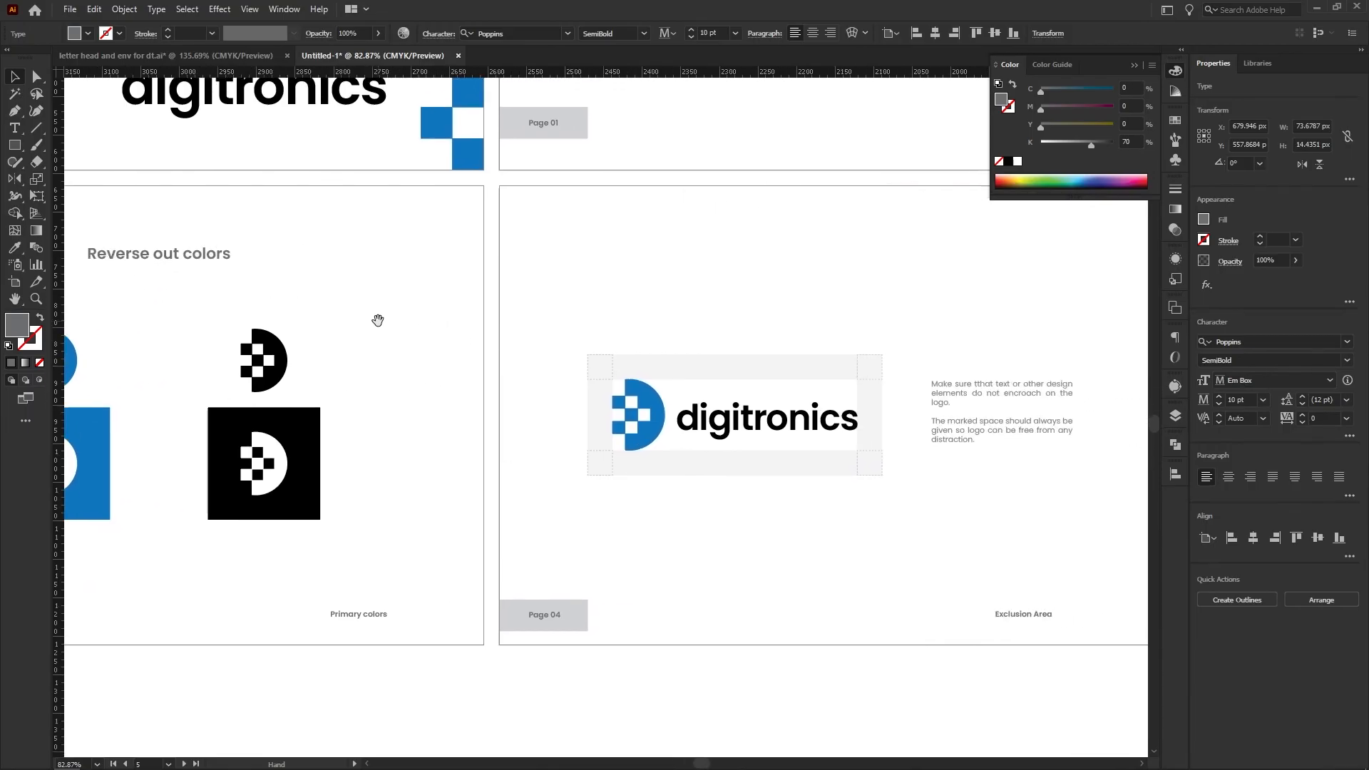
left_click_drag(404, 453, 111, 444)
left_click_drag(724, 400, 472, 386)
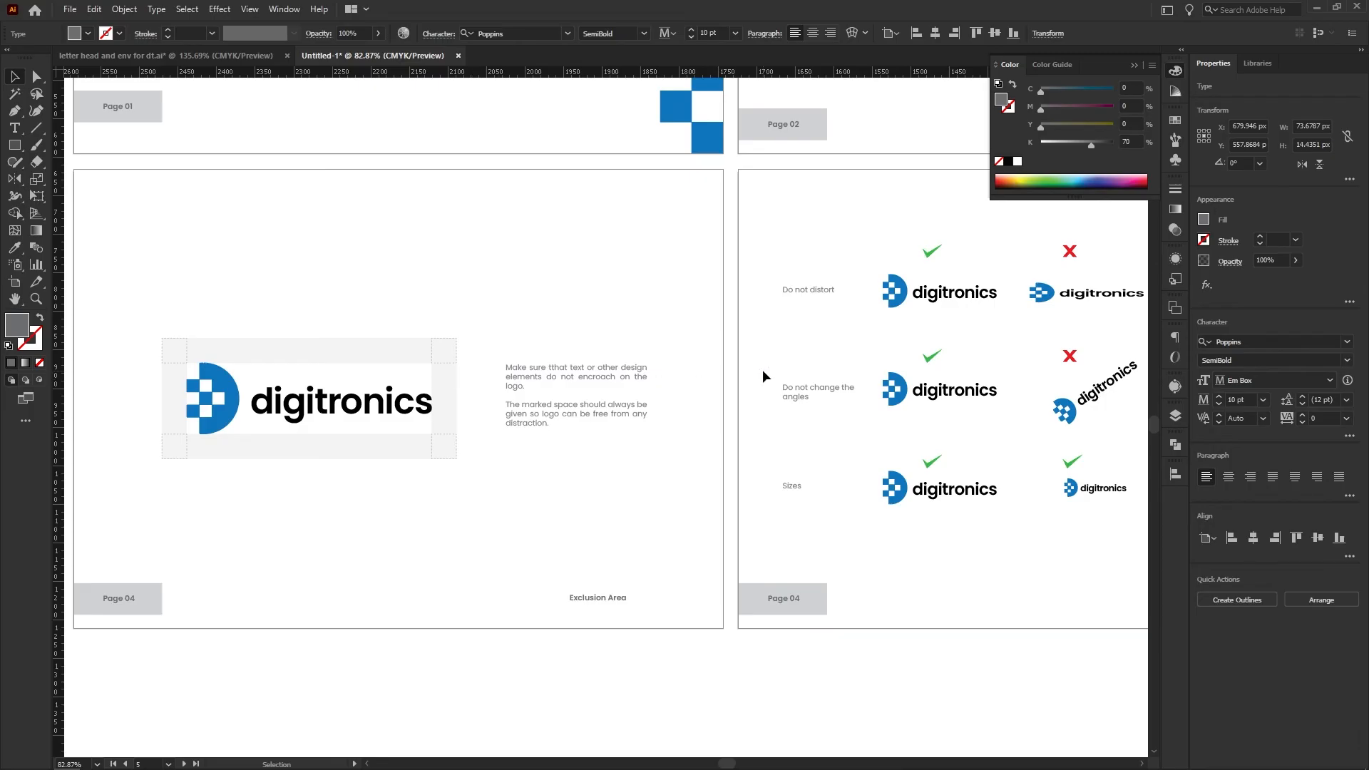
left_click_drag(788, 346, 223, 353)
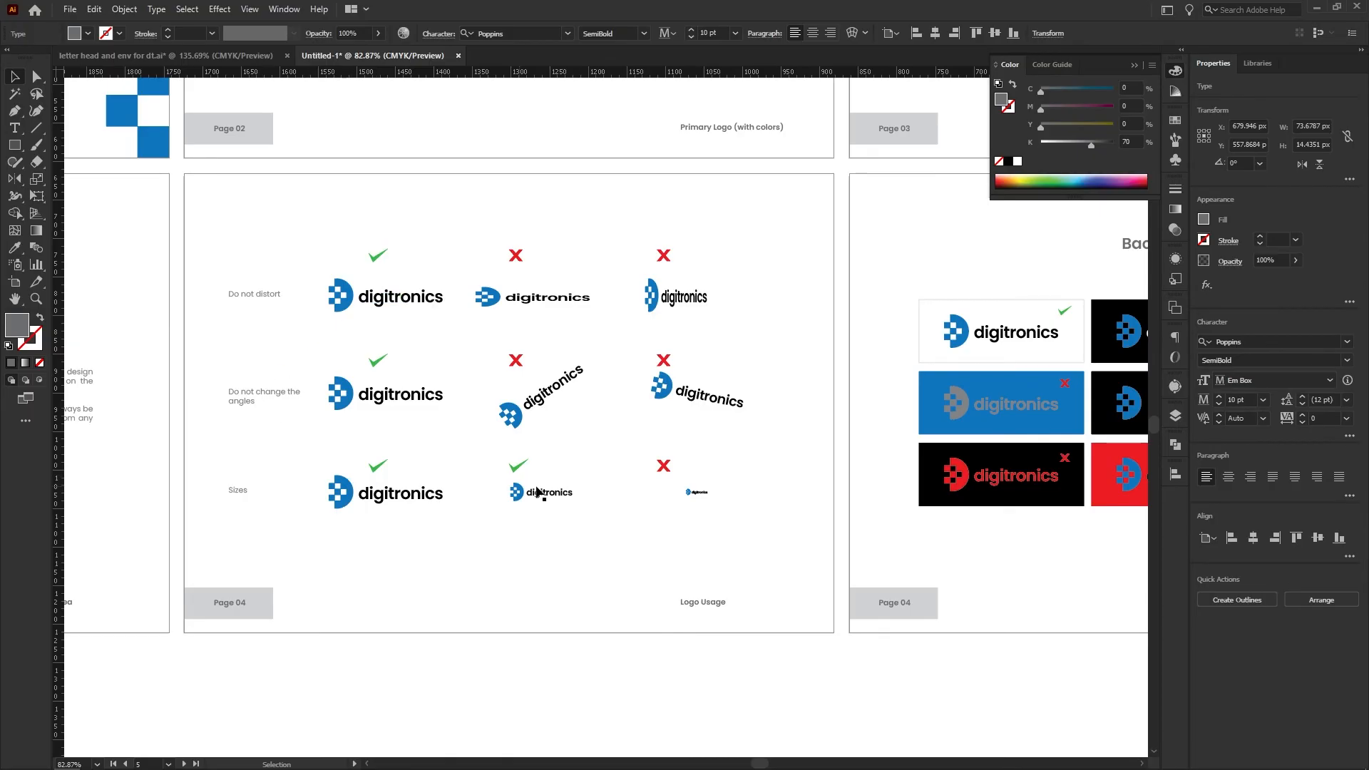
left_click_drag(776, 399, 625, 412)
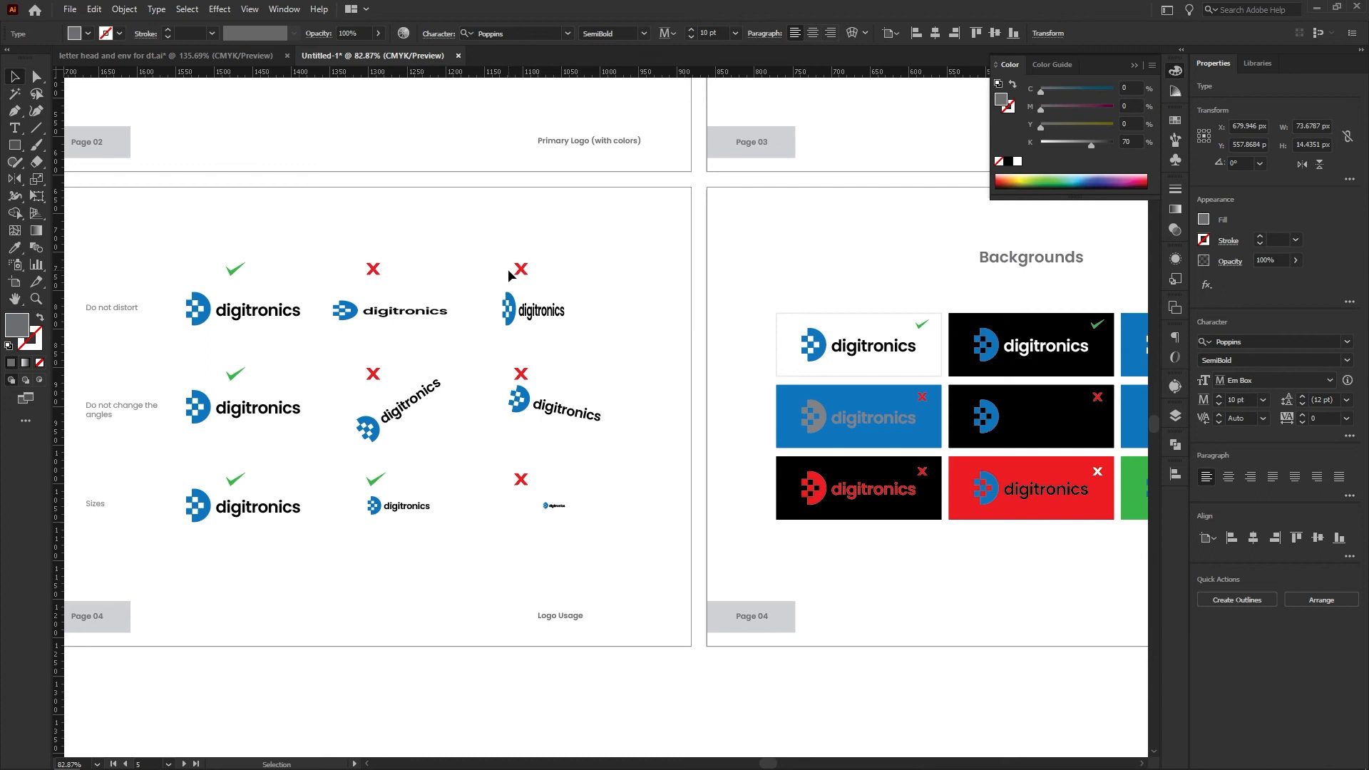
left_click_drag(678, 339, 388, 286)
left_click_drag(635, 253, 575, 280)
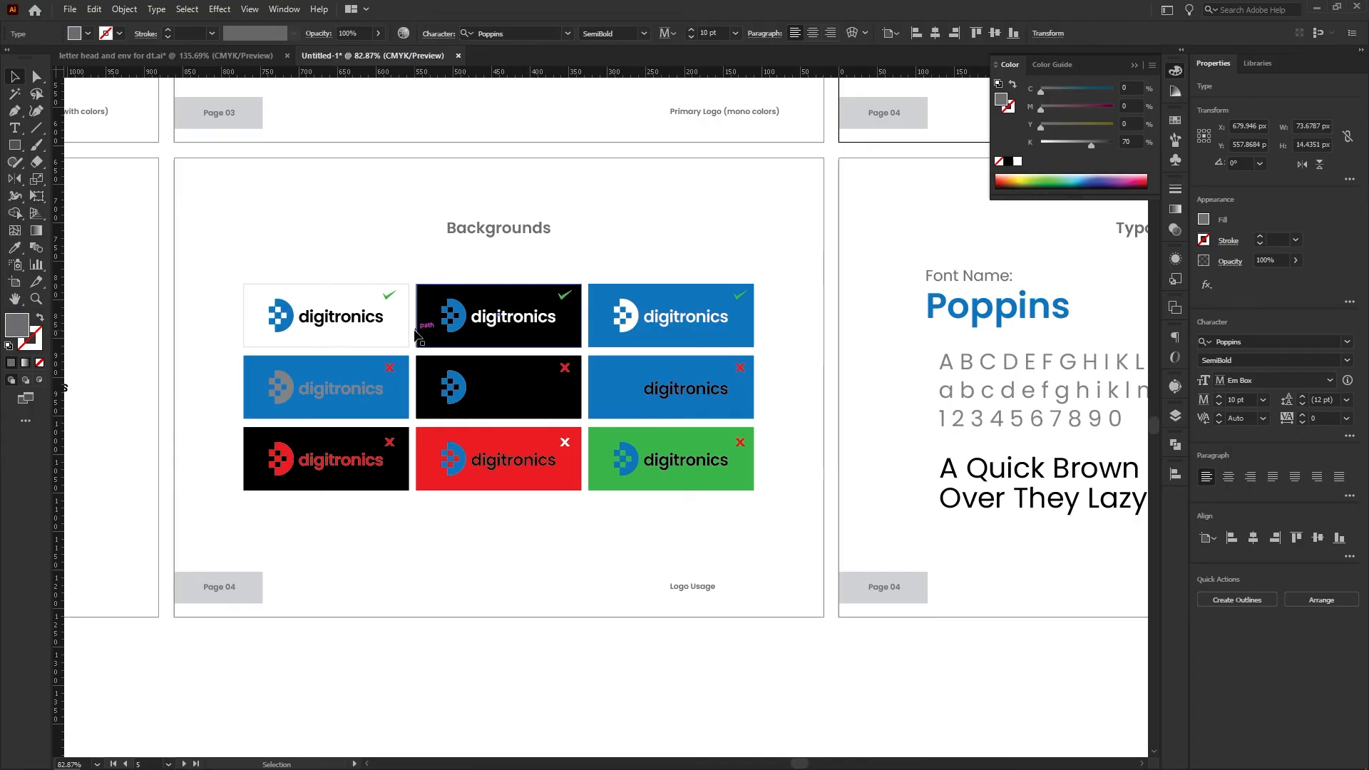
left_click(537, 460)
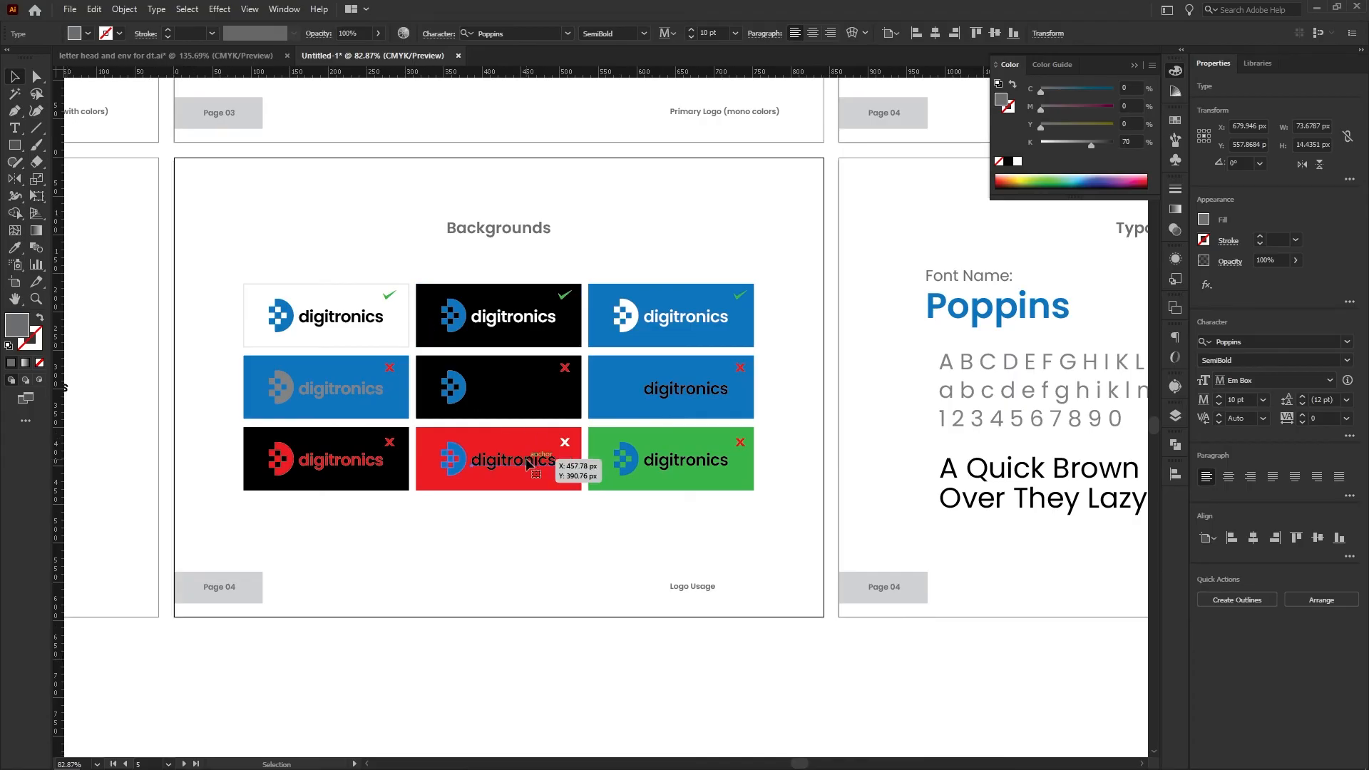
Try recoloring the logo on the red Backgrounds tile white, and undo the change
left_click(502, 561)
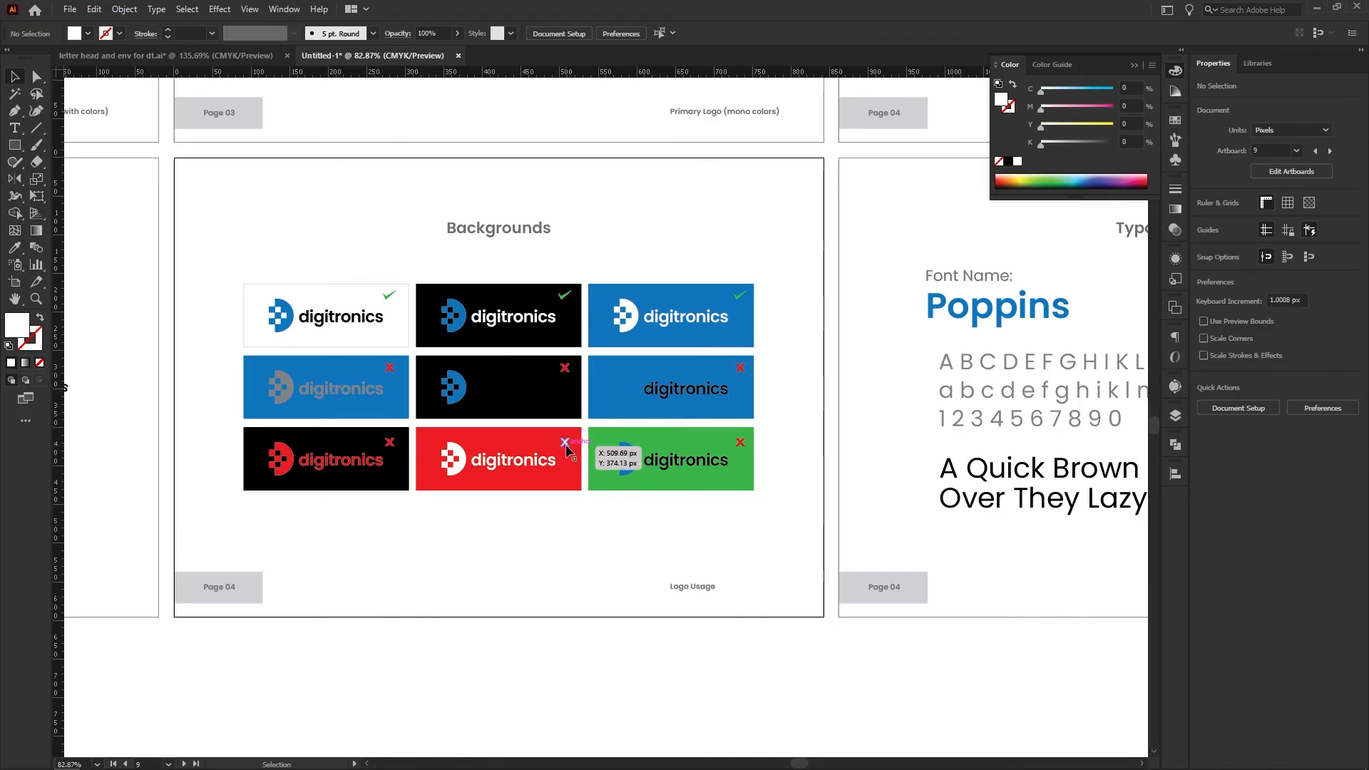
key("a")
key("ctrl+z")
key("ctrl+z")
left_click(551, 545)
Examine the tiles on the Backgrounds page and look over the neighboring Typography, Logo Usage and logo pages
scroll(428, 471, "up", 4)
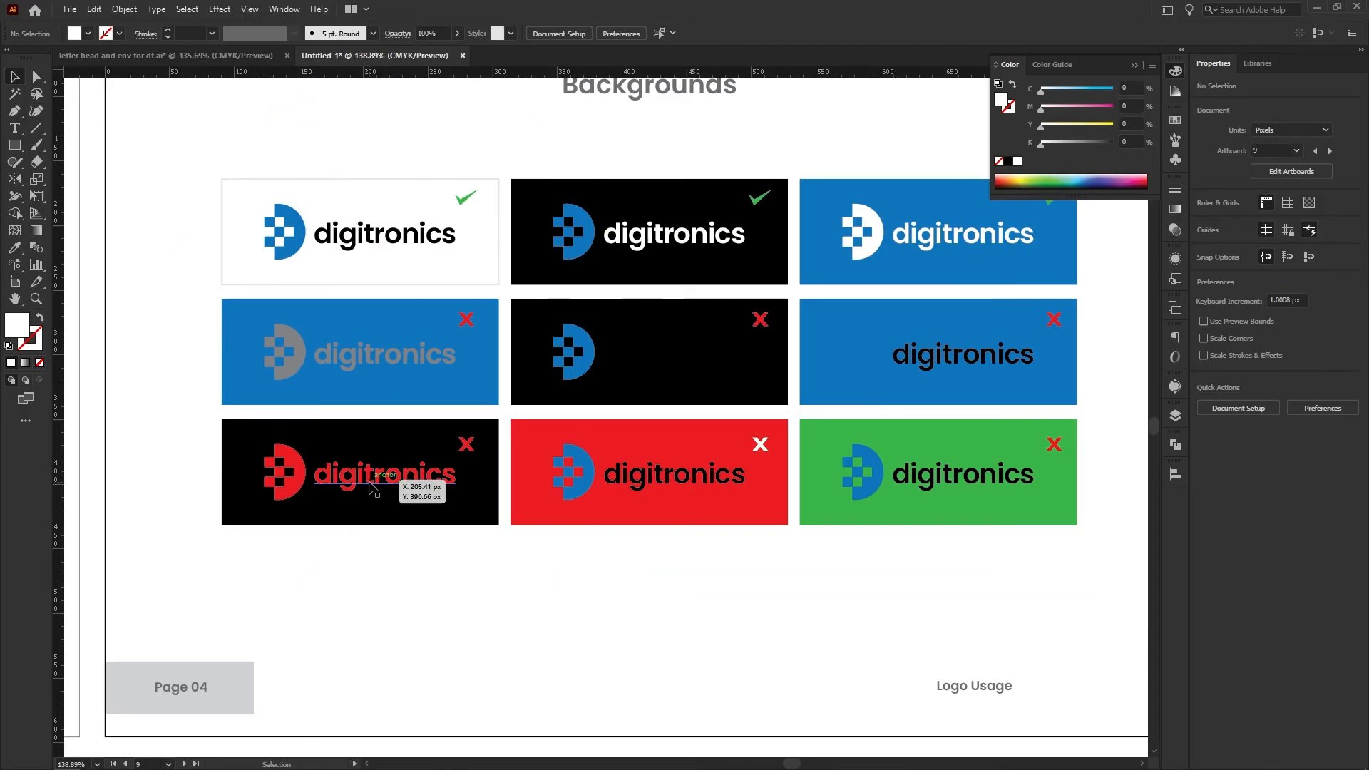
scroll(582, 522, "down", 3)
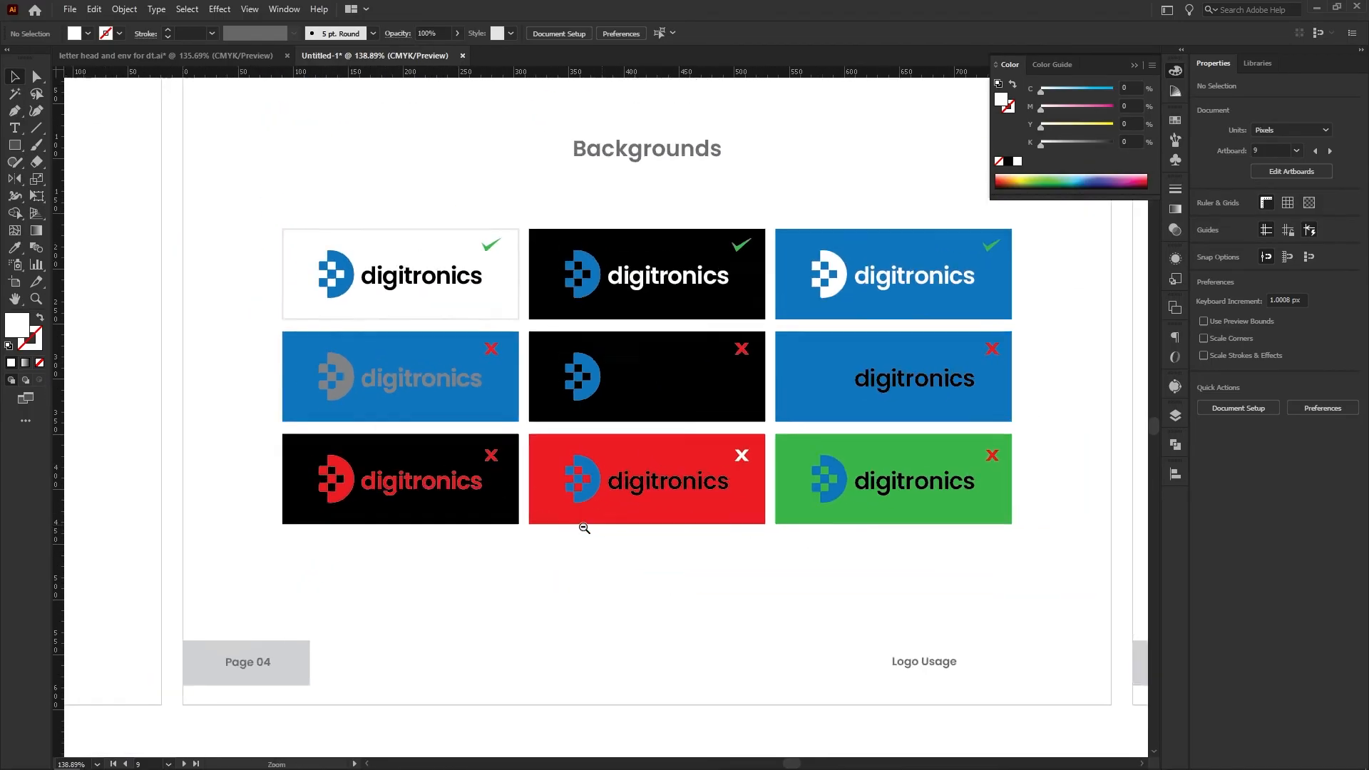
left_click_drag(367, 345, 395, 322)
left_click(734, 297)
left_click_drag(702, 308, 636, 306)
left_click_drag(689, 328, 364, 334)
left_click_drag(645, 328, 583, 448)
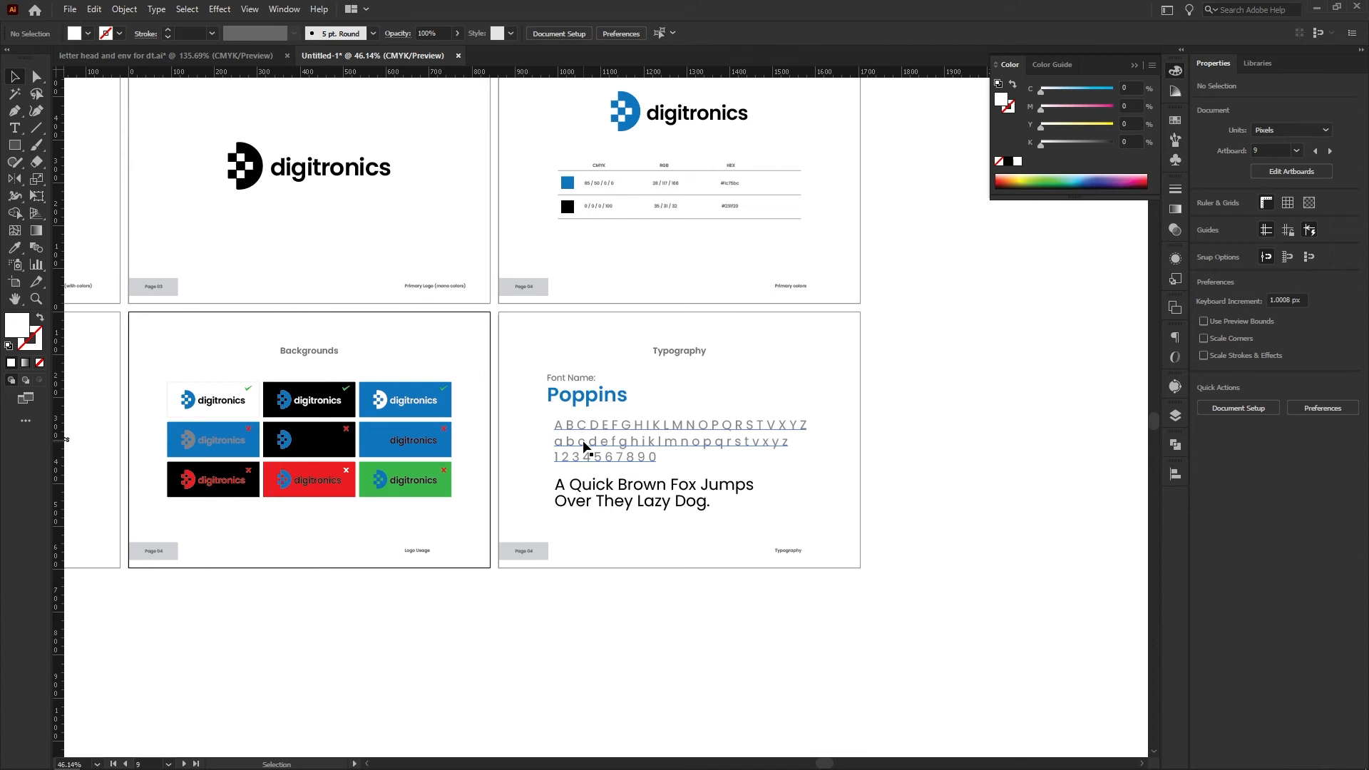
left_click_drag(374, 308, 916, 375)
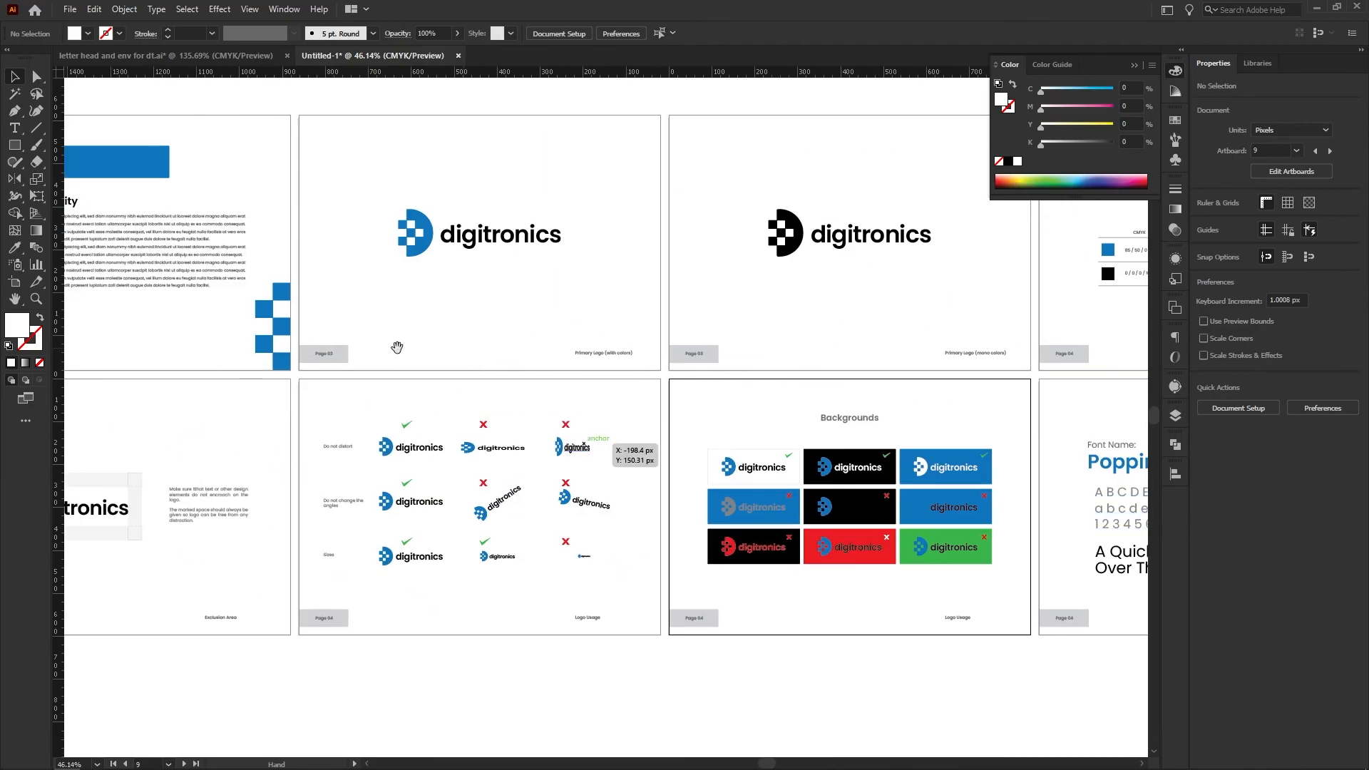
left_click_drag(354, 346, 833, 339)
Change the footer label on the Introduction page to "01 - Introduction"
left_click_drag(679, 374, 388, 378)
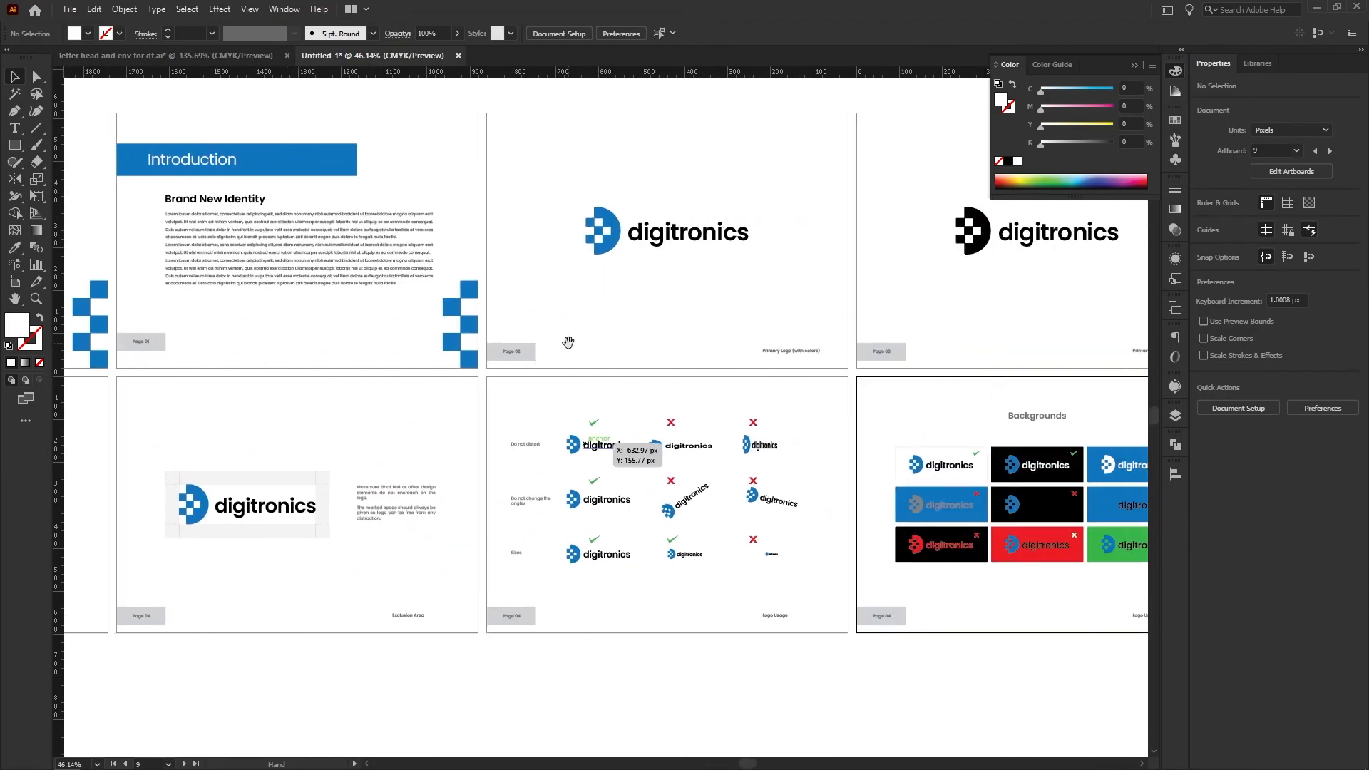
left_click_drag(778, 363, 538, 380)
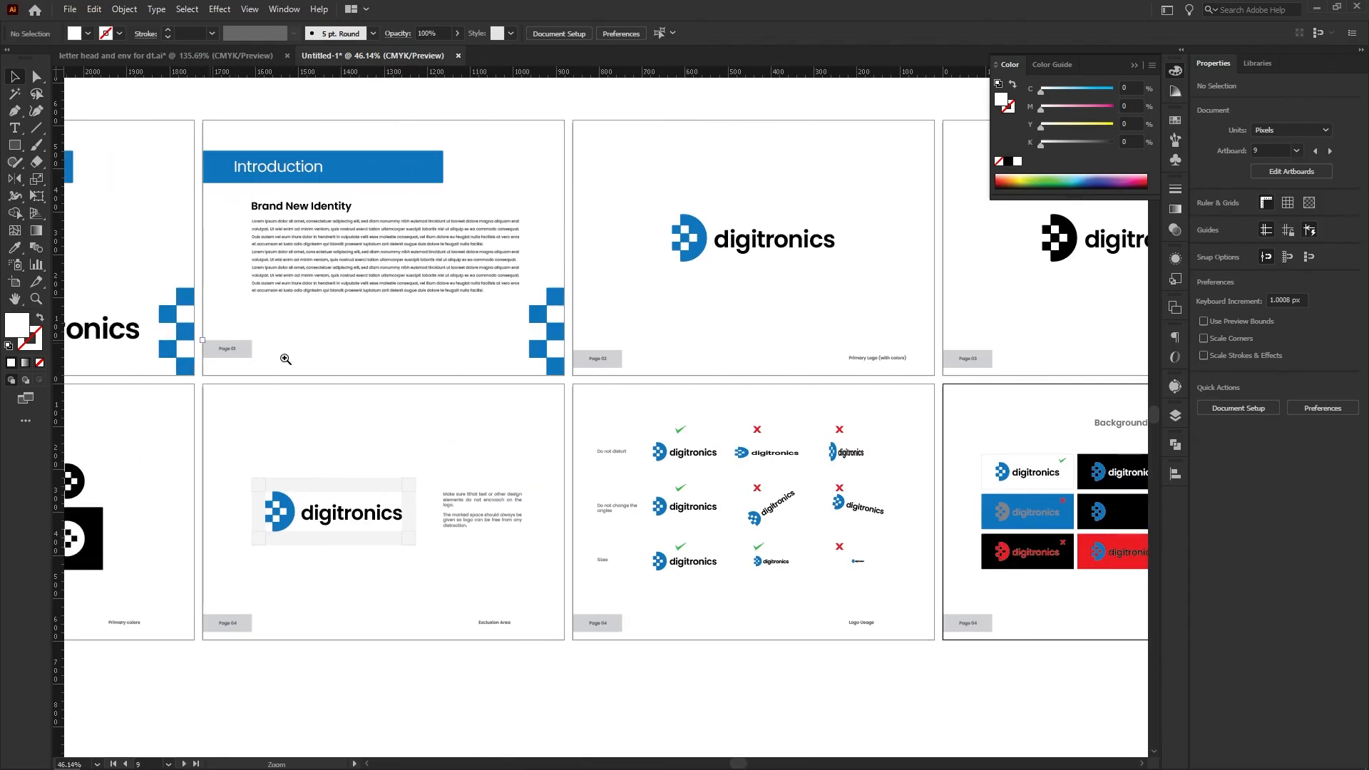
left_click_drag(285, 359, 554, 406)
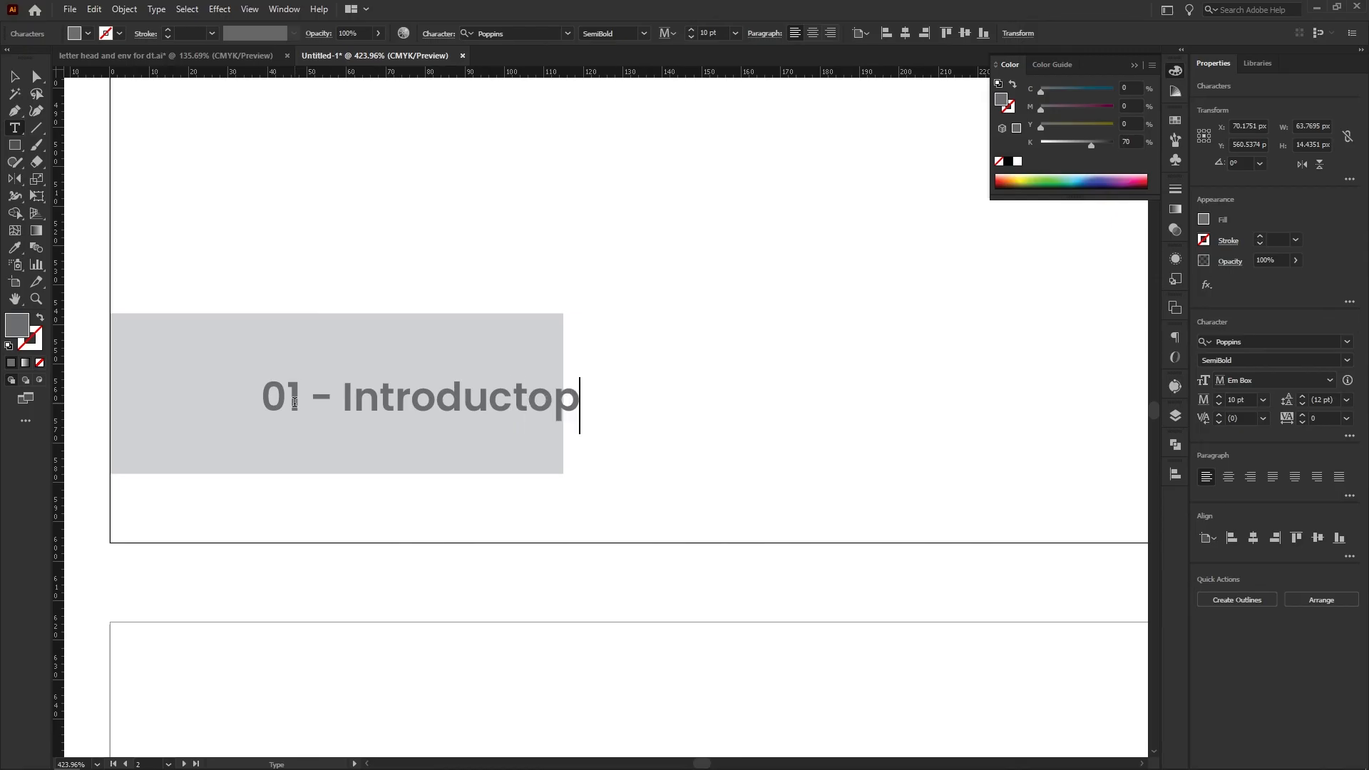
type("ion")
key("Escape")
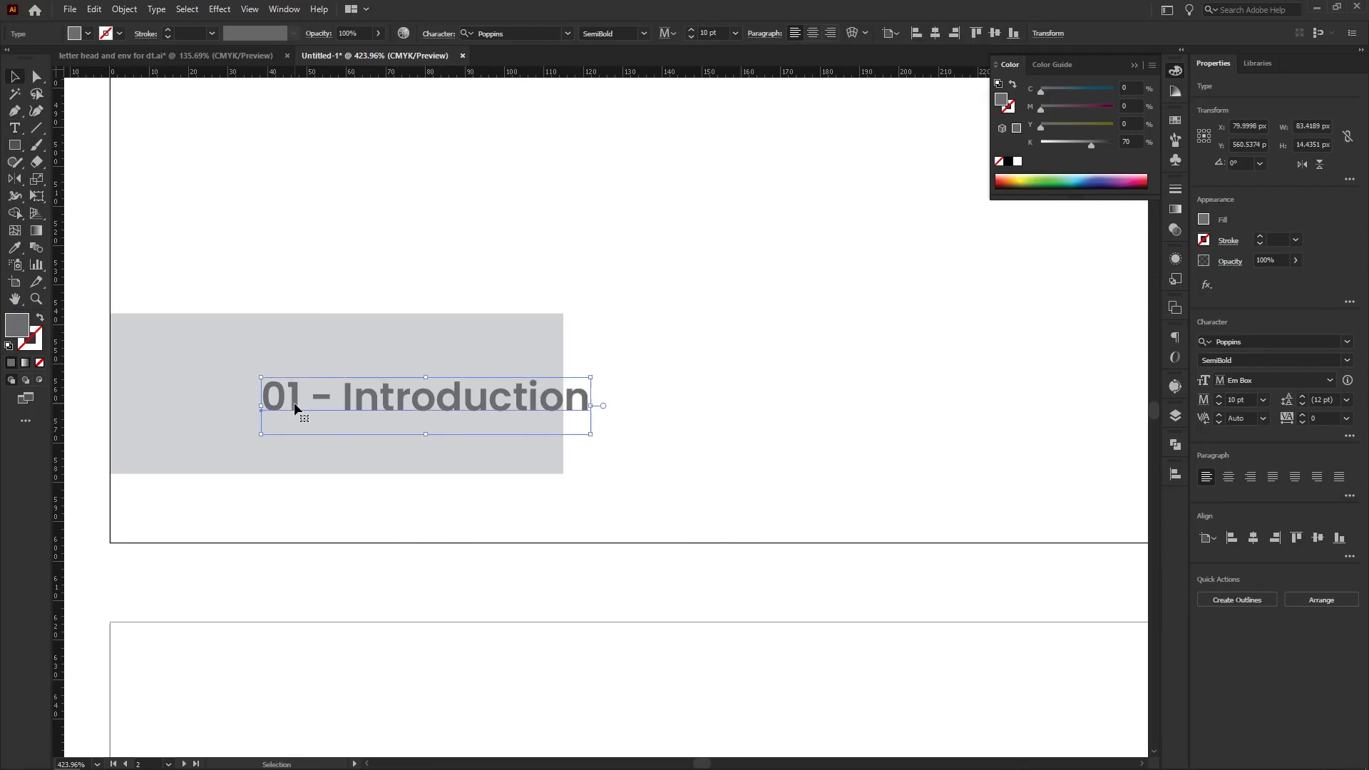
Widen the grey box behind the Introduction page's footer label to about 149 px so it encloses the text
left_click(173, 430)
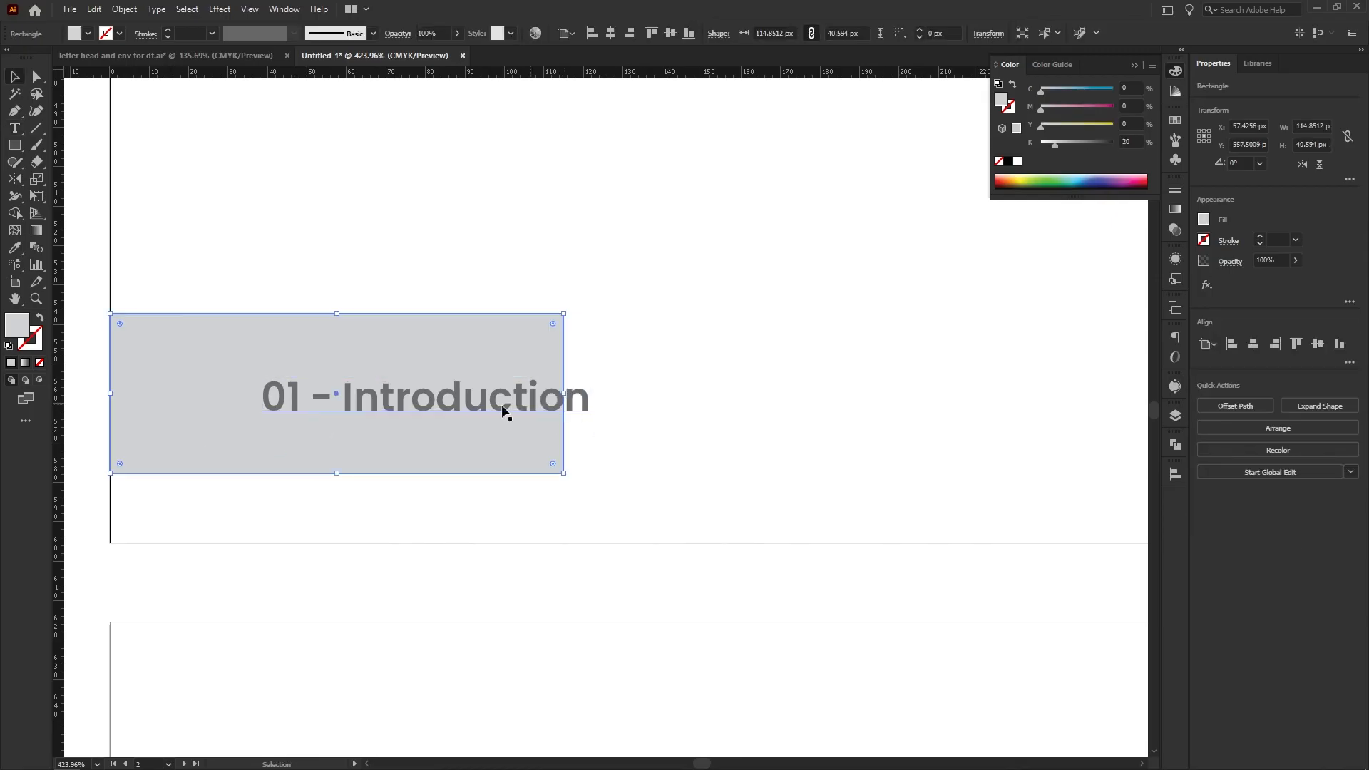
left_click_drag(565, 392, 854, 410)
left_click(618, 270)
left_click_drag(640, 407, 607, 434)
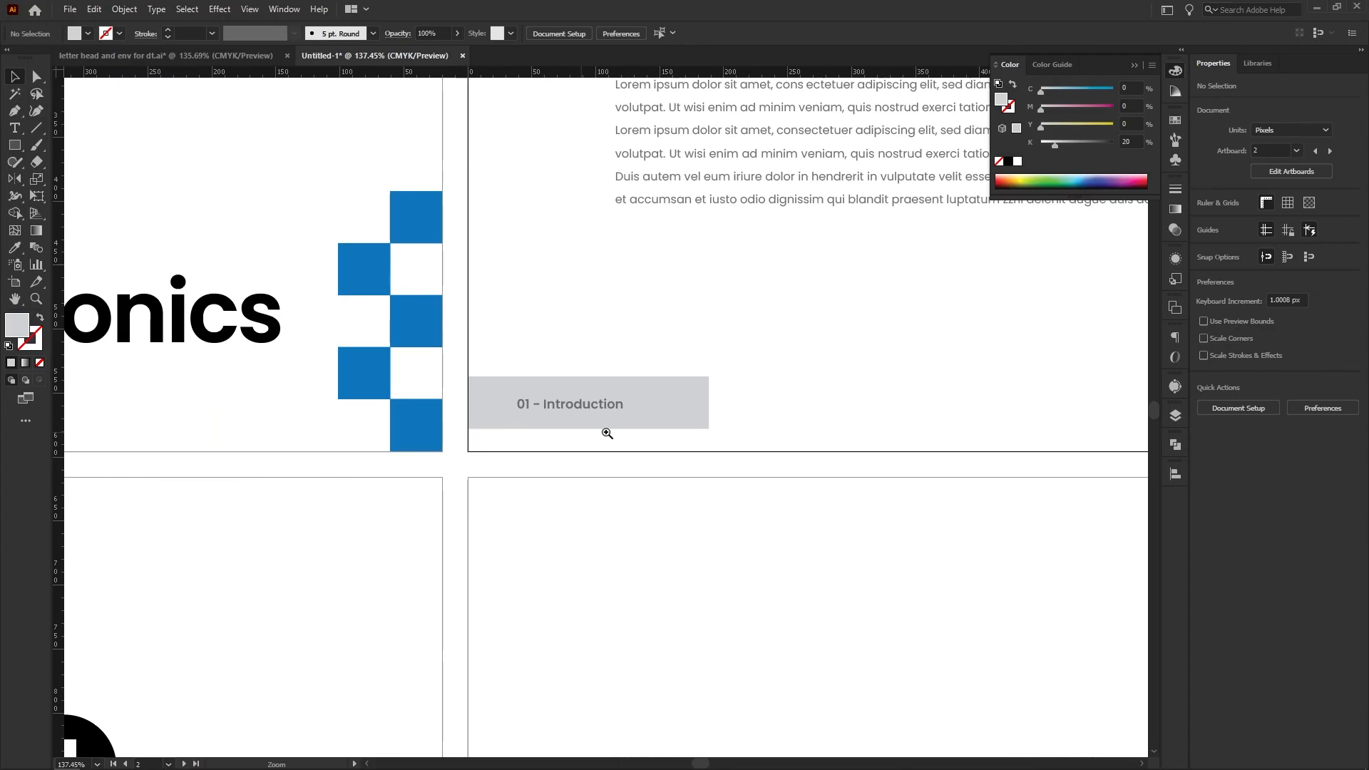
left_click(686, 422)
left_click_drag(709, 402, 626, 467)
left_click(664, 457)
Replace the color logo page's footer box with a copy of the "01 - Introduction" footer and delete its "Primary Logo (with colors)" label
left_click_drag(683, 479, 358, 478)
left_click_drag(345, 400, 333, 406)
left_click_drag(442, 469, 354, 475)
left_click(782, 427)
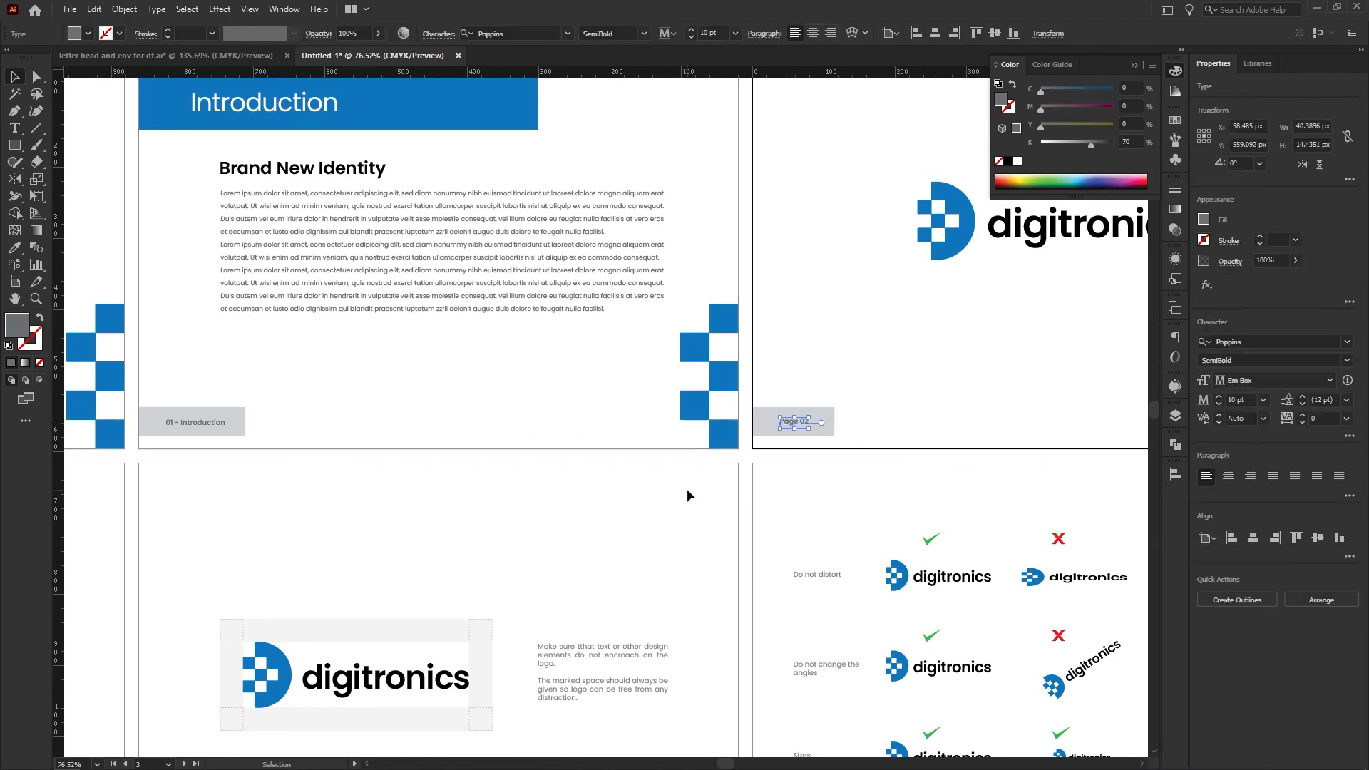
left_click_drag(795, 419, 450, 511)
left_click(794, 461)
left_click(432, 460, "ctrl")
mouse_move(353, 455)
left_mouse_down()
mouse_move(462, 477)
mouse_move(377, 462)
left_mouse_up()
left_click_drag(981, 447, 1021, 498)
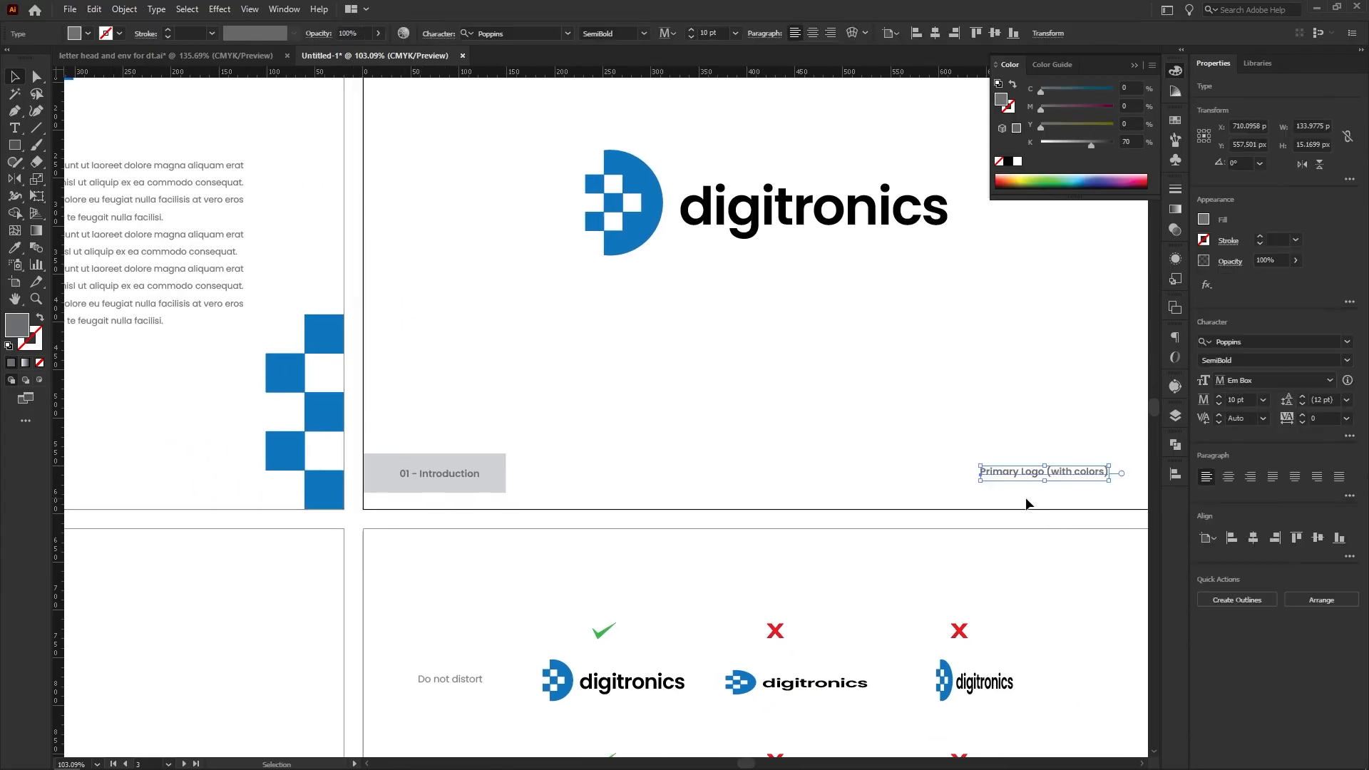
key("Delete")
Change the wording of the color logo page's footer label from "Introduction" to "Primary Colors"
left_click_drag(378, 469, 547, 481)
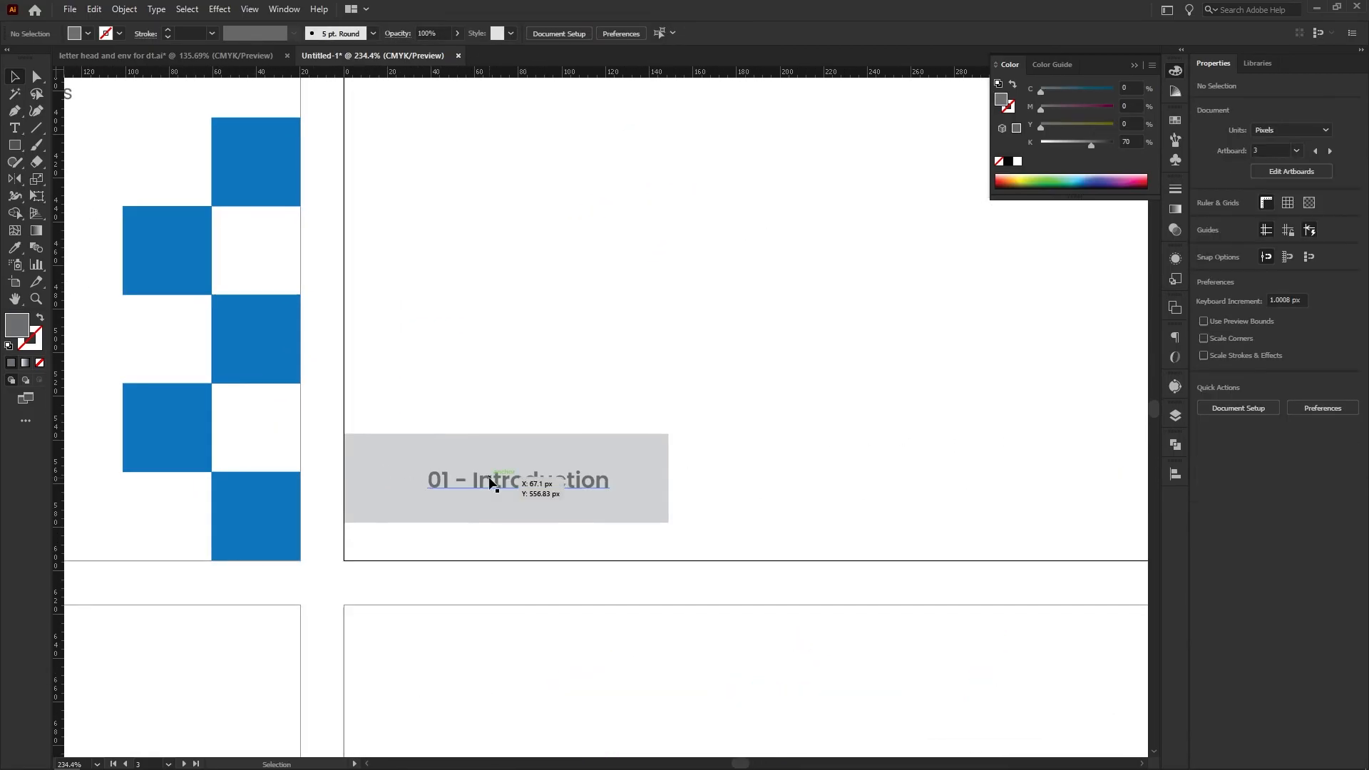
triple_click(490, 482)
left_click(477, 488)
left_click_drag(557, 483, 699, 479)
type("Primary Colors")
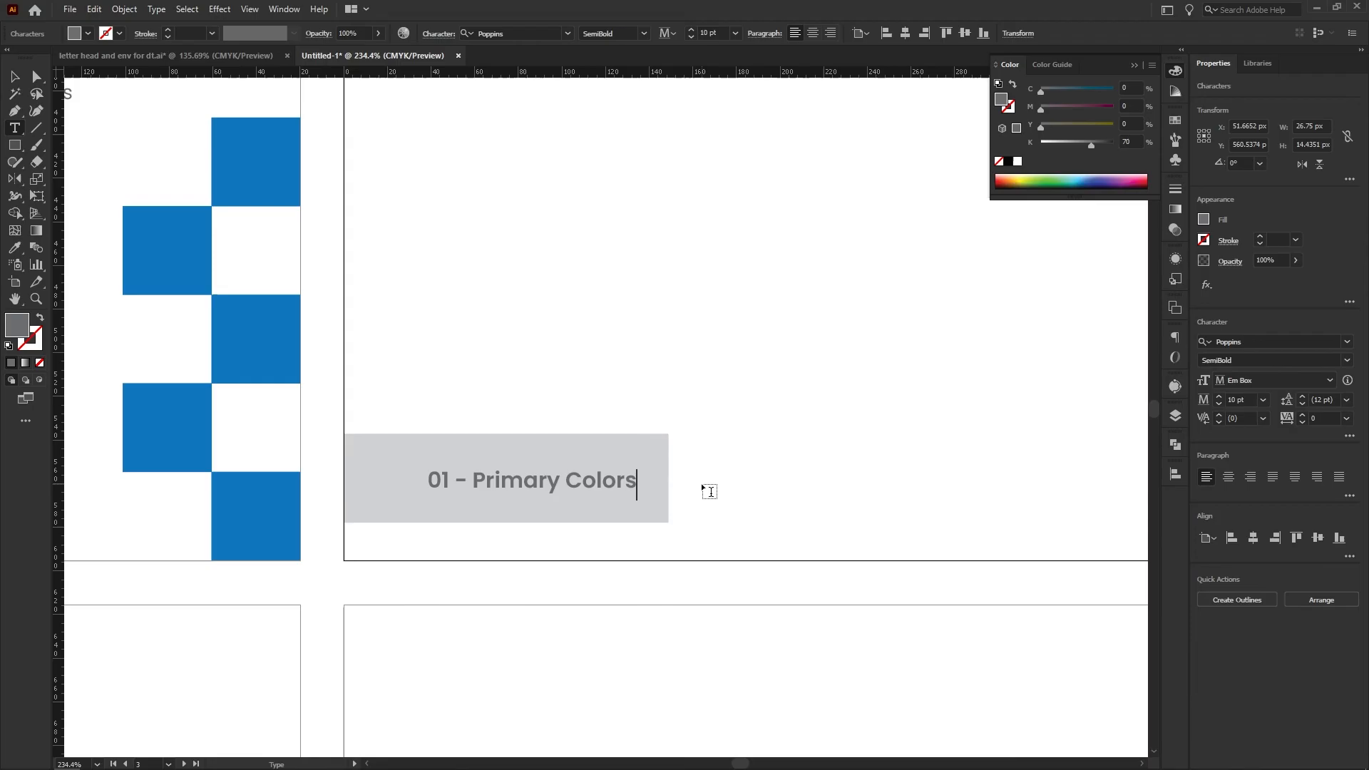
key("Escape")
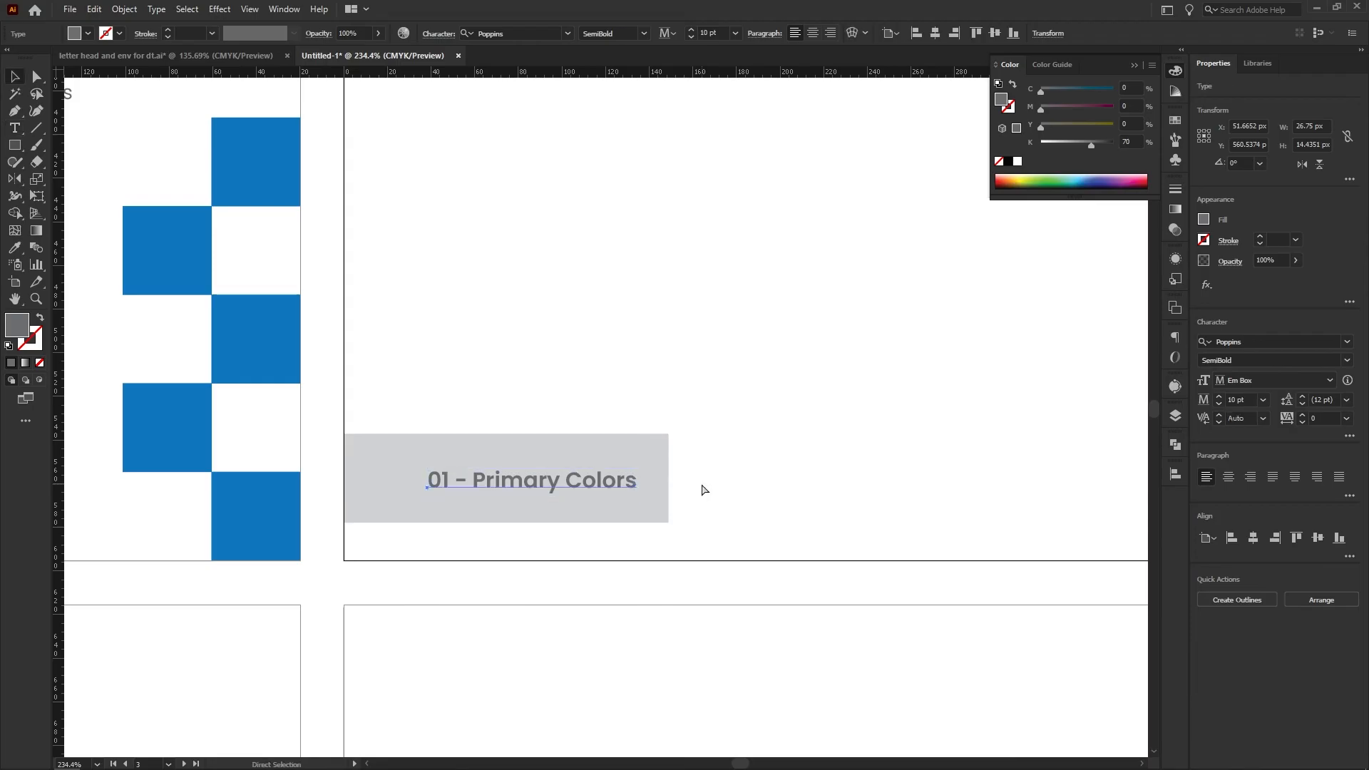
left_click(702, 490)
Renumber the color logo page's footer label to 02 and copy the label with its box to the mono logo page
left_click_drag(713, 487, 460, 480)
left_click_drag(752, 529, 602, 526)
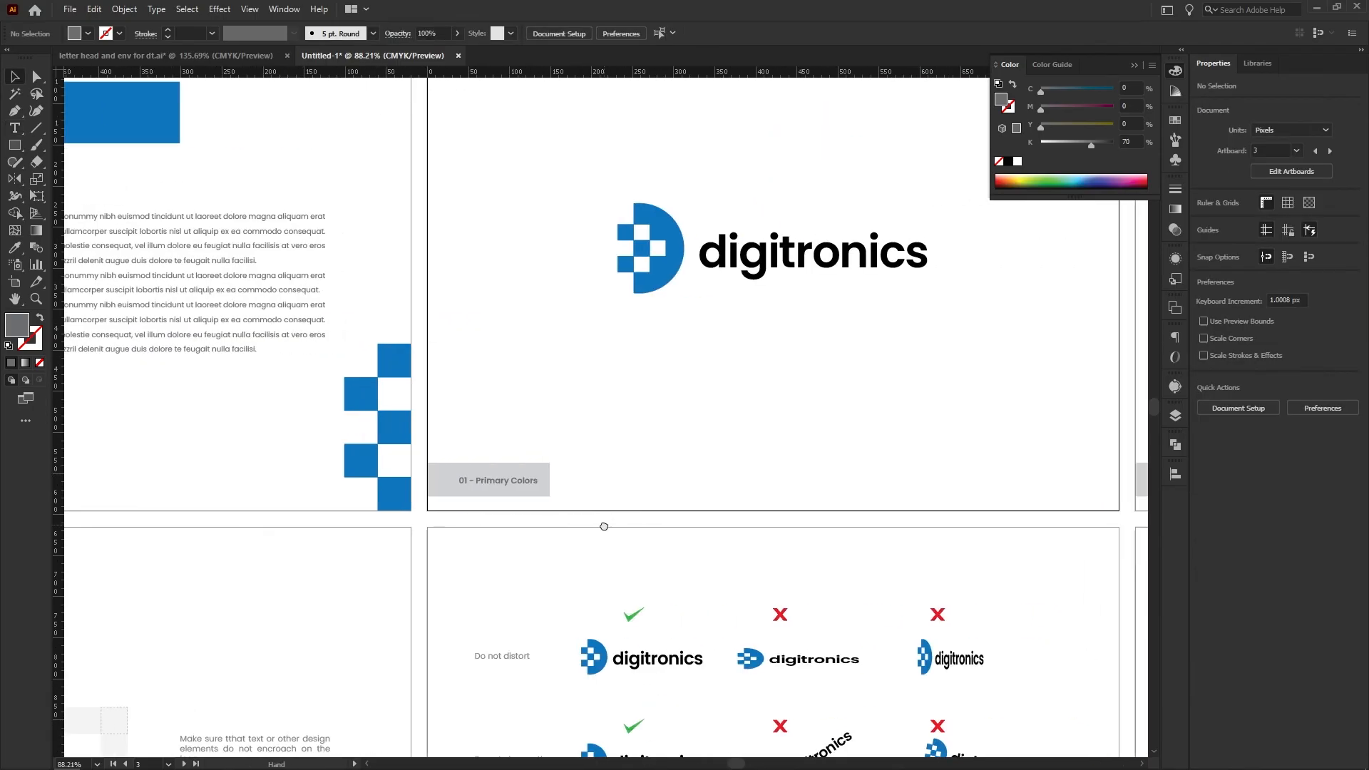
left_click_drag(458, 491, 772, 522)
double_click(497, 448)
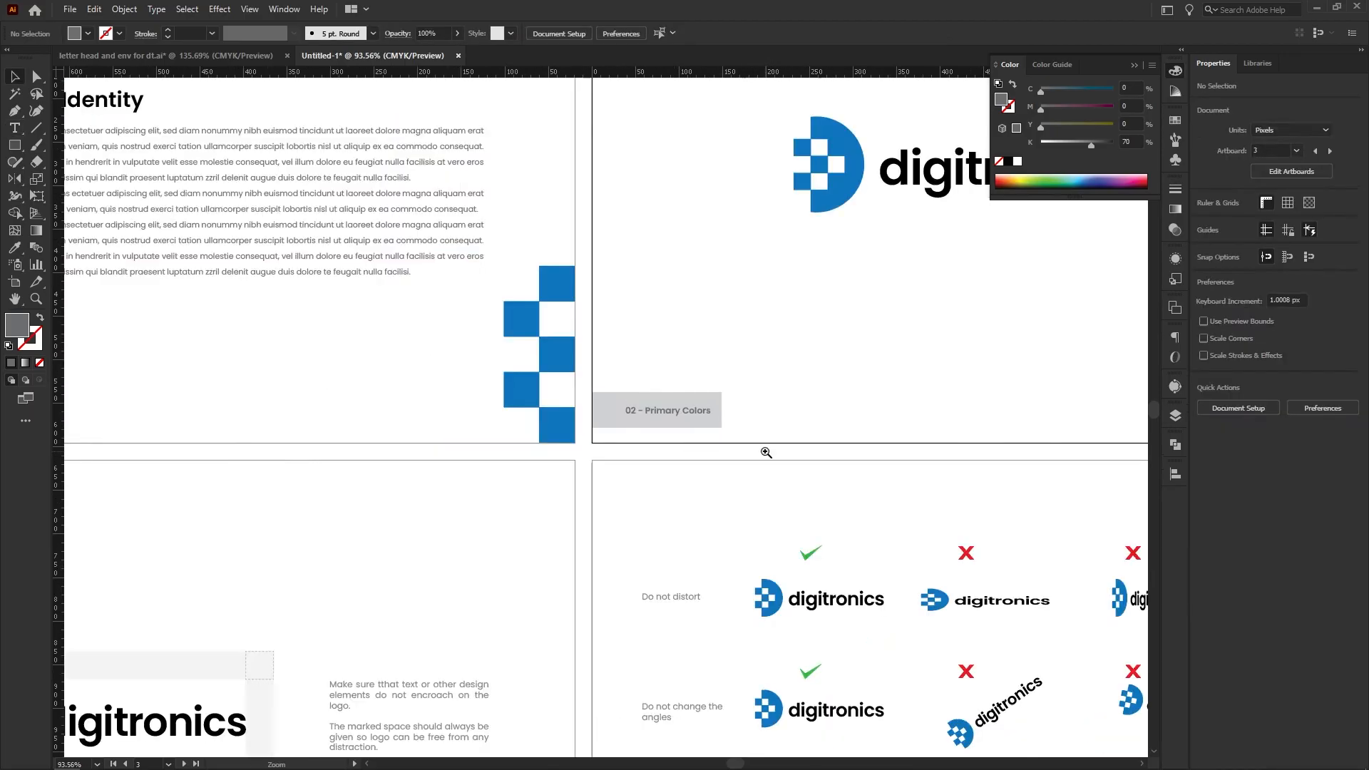
scroll(764, 450, "down", 3)
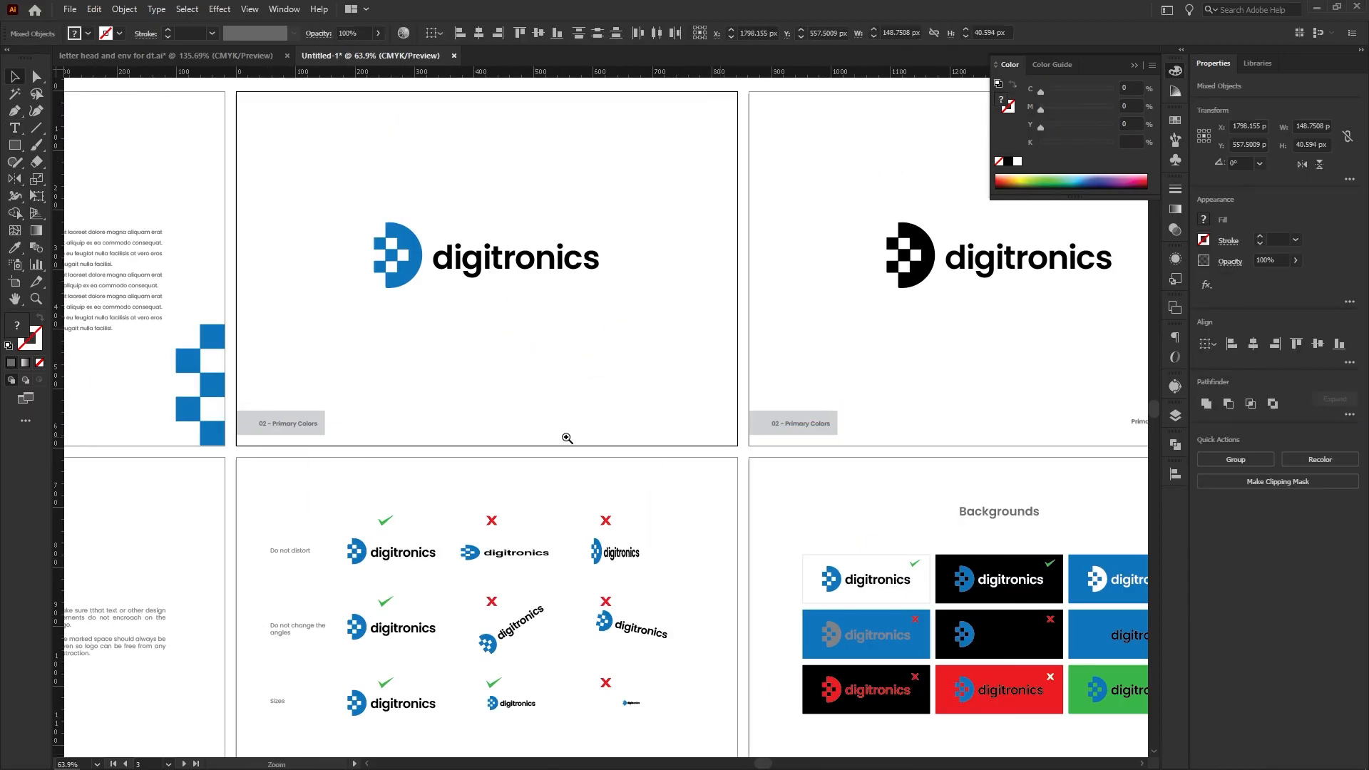
Change the copied footer label on the mono logo page to "03 - Mono Colors"
scroll(565, 437, "up", 5)
double_click(524, 413)
type("Mono")
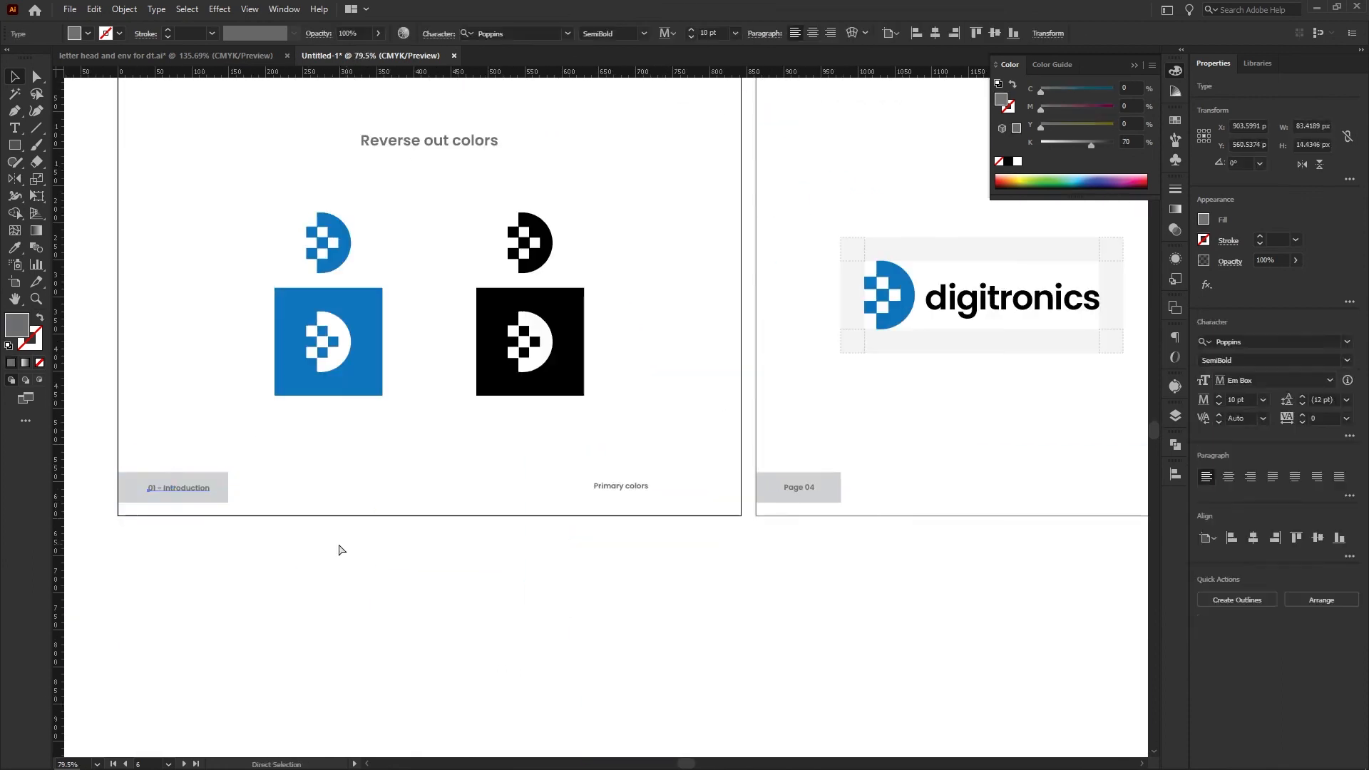
Put copies of the numbered footer box on the second-row pages, labeling the Logo Usage page "07 - Logo Usage"
left_click_drag(290, 535, 183, 476)
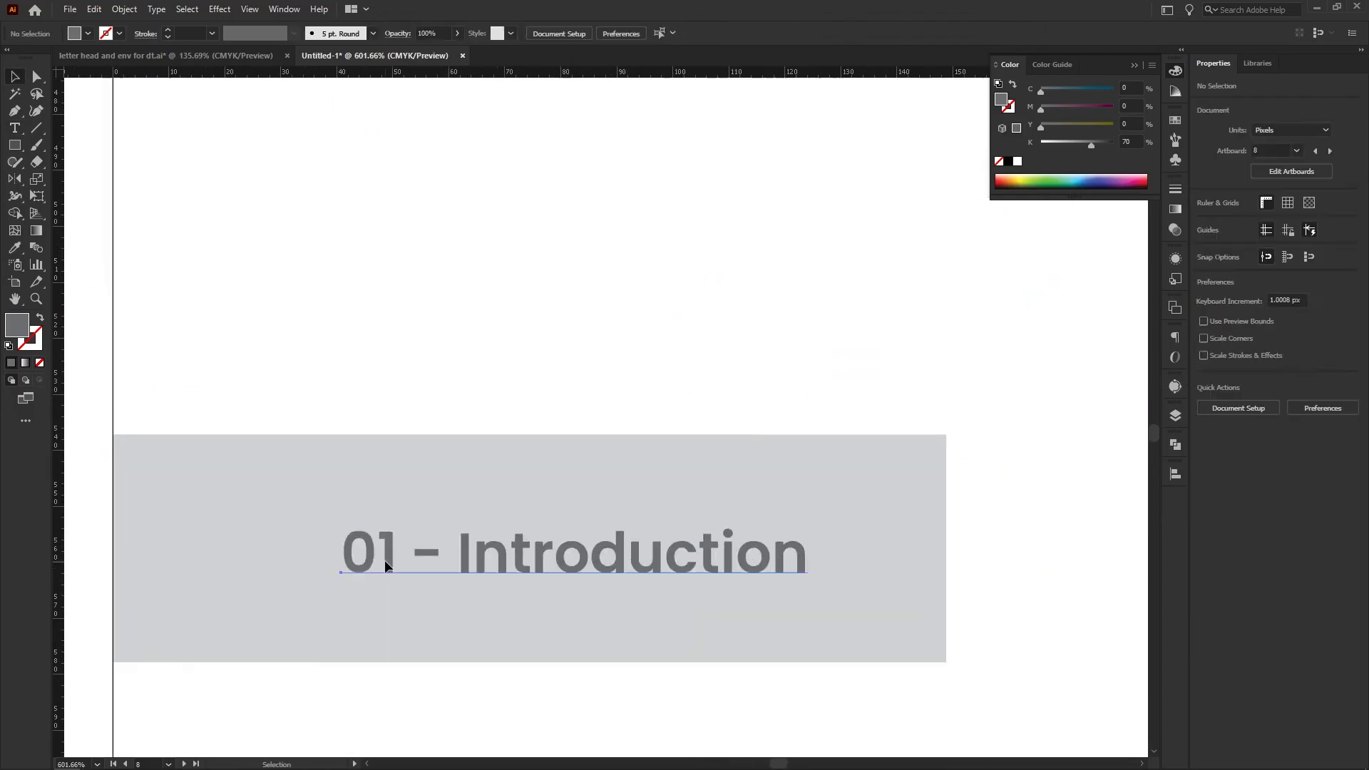
left_click(386, 567)
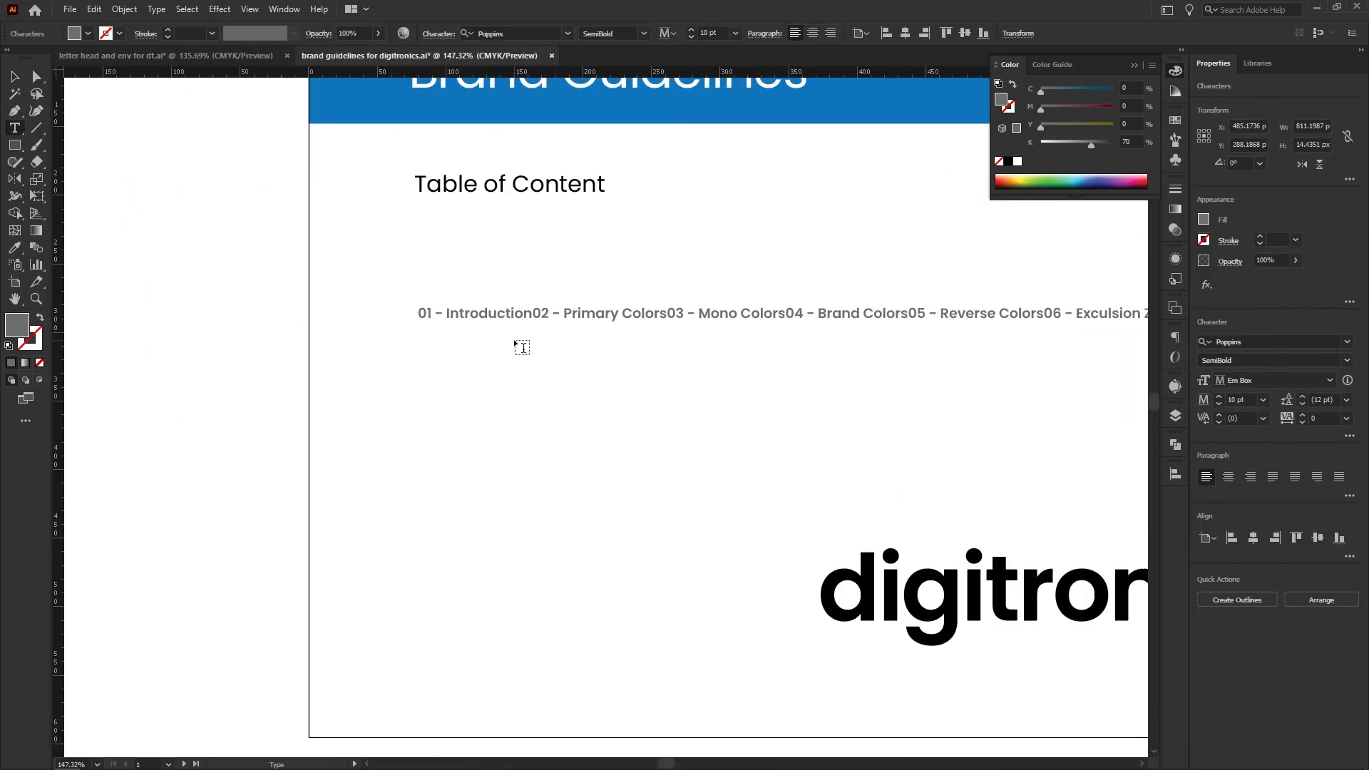
Split the Table of Content entries onto separate lines and indent "7.1 - Backgrounds" under "07 - Logo Usage"
left_click(533, 314)
key("Return")
left_click(552, 330)
key("Return")
left_click(537, 347)
key("Return")
left_click(542, 363)
key("Return")
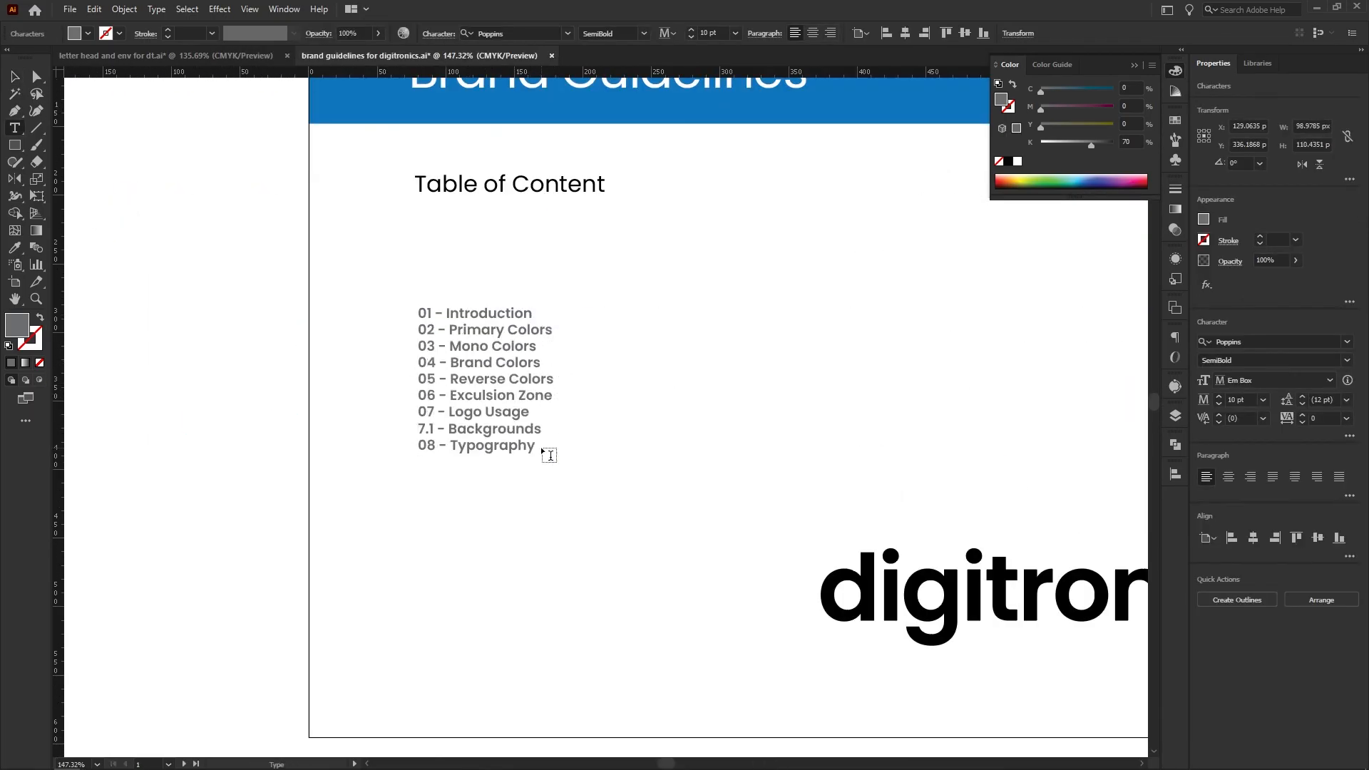
double_click(428, 433)
key("Tab")
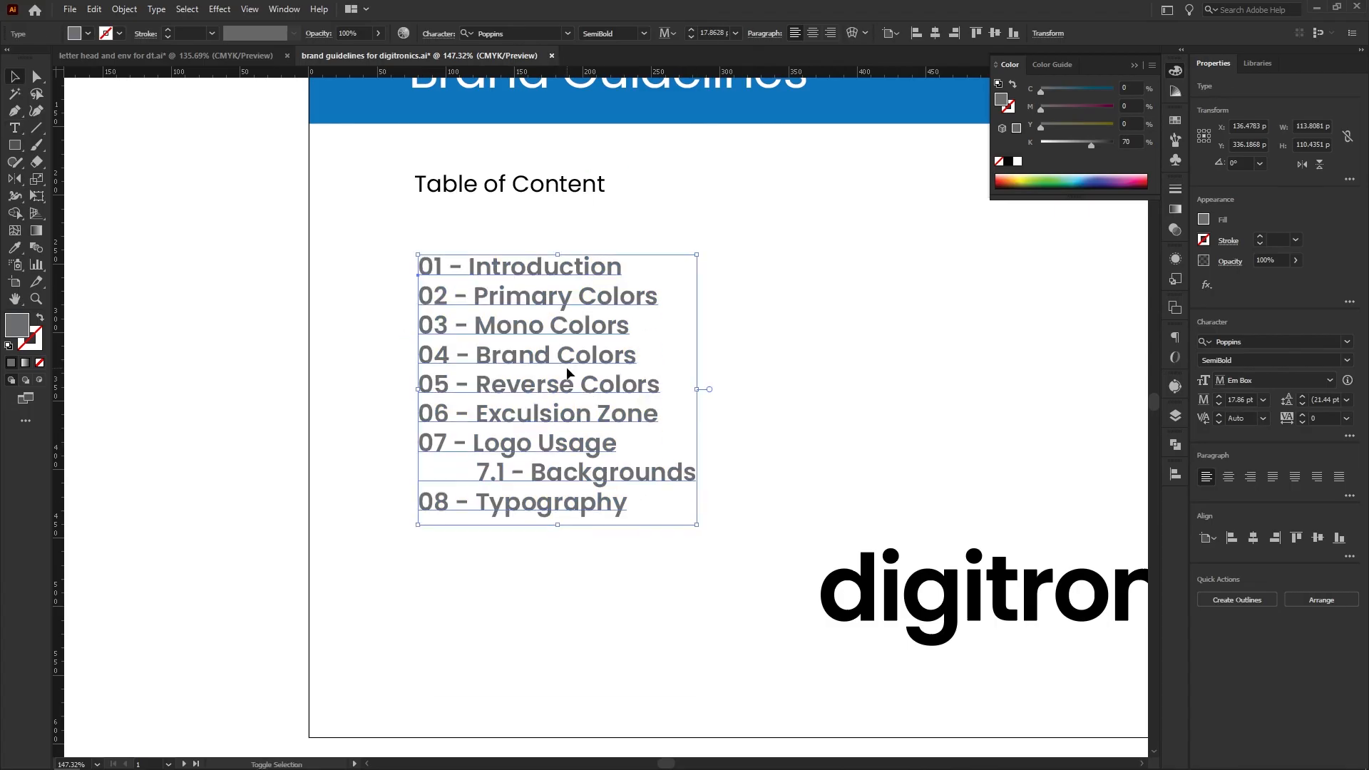
Format the Table of Content list with a lighter font weight, a smaller size, looser line spacing and a 50% black fill
left_click(401, 231)
left_click(1204, 220)
left_click(1117, 311)
key("v")
left_click(1263, 400)
left_click(1276, 537)
left_click(1347, 401)
left_click(1330, 589)
left_click(757, 389)
Review the Table of Content on the Brand Guidelines cover and the complete set of ten pages
scroll(754, 385, "down", 5)
left_click_drag(679, 326, 486, 327)
scroll(287, 269, "up", 5)
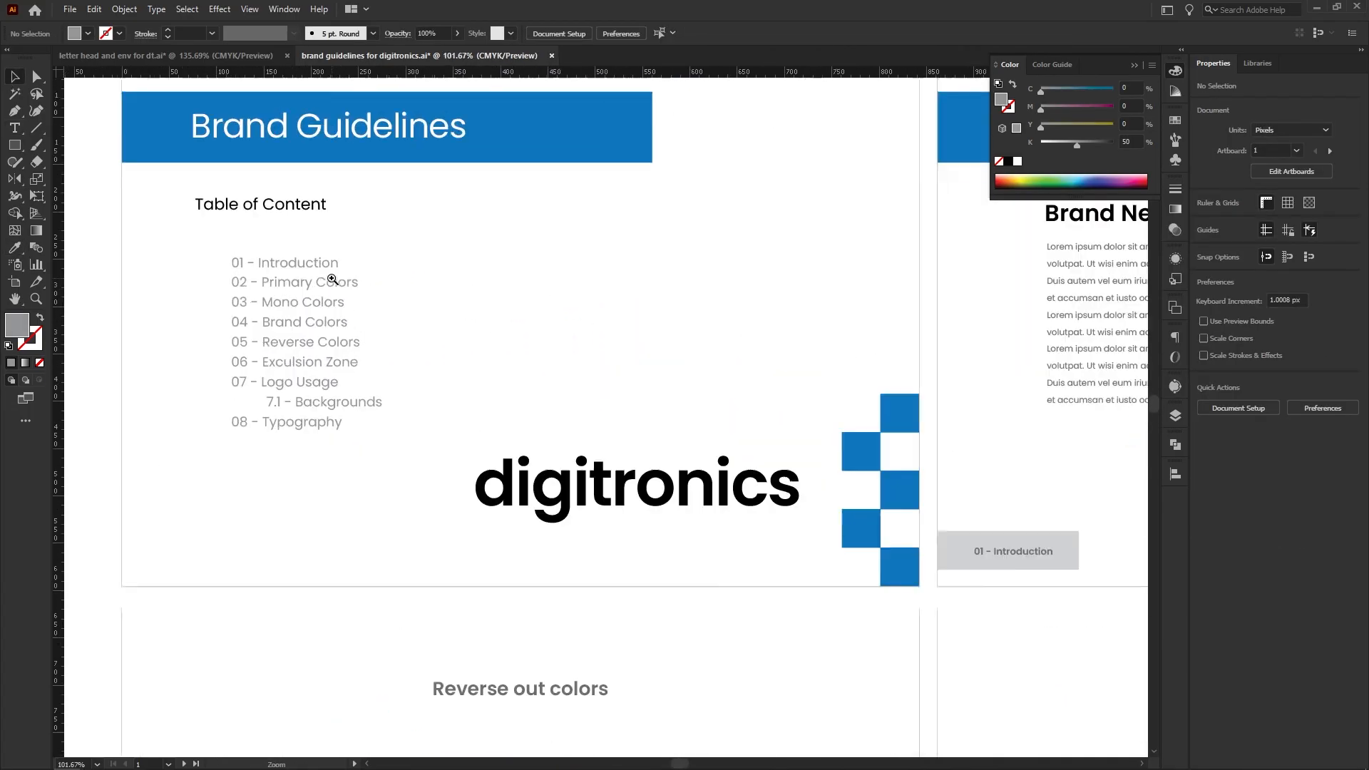
mouse_move(298, 281)
left_mouse_down()
mouse_move(298, 262)
mouse_move(296, 283)
left_mouse_up()
left_click(644, 364)
scroll(566, 342, "down", 3)
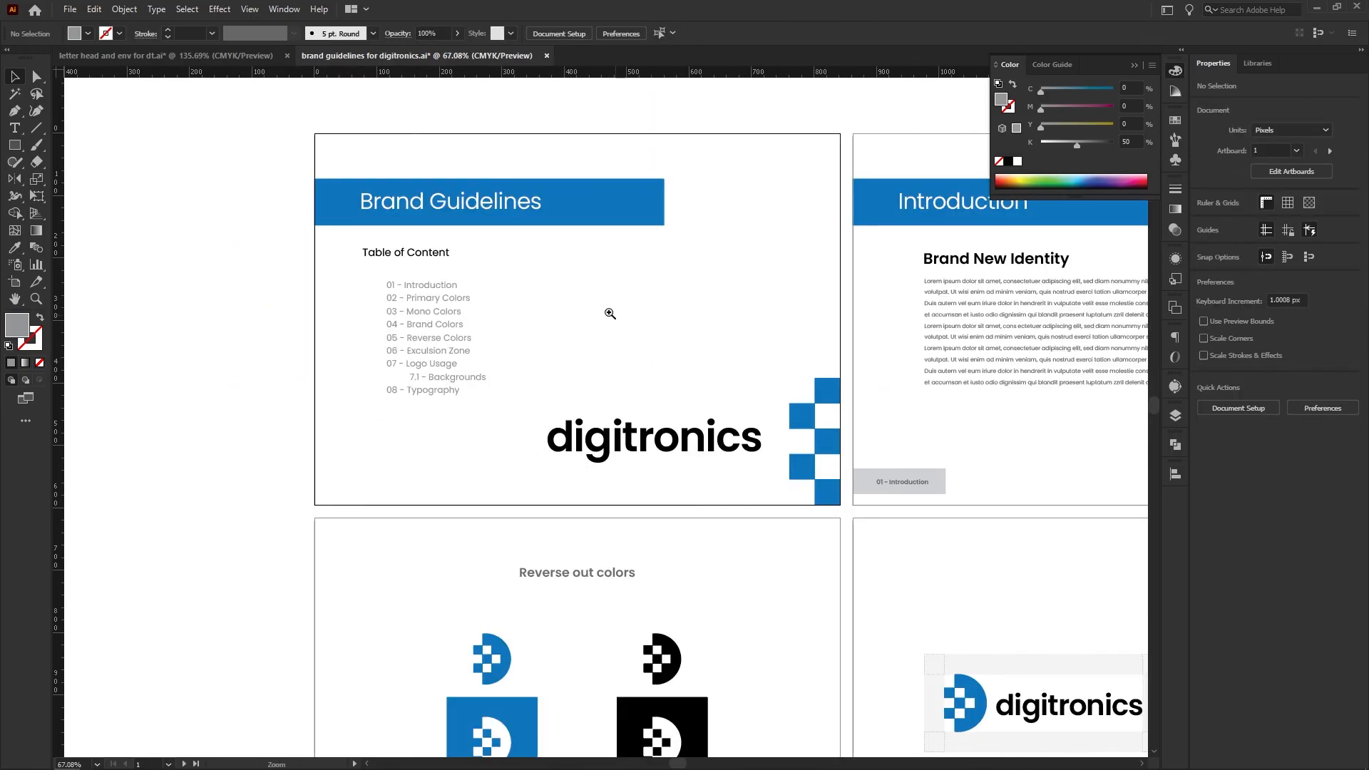
scroll(689, 348, "down", 3)
left_click_drag(689, 349, 337, 297)
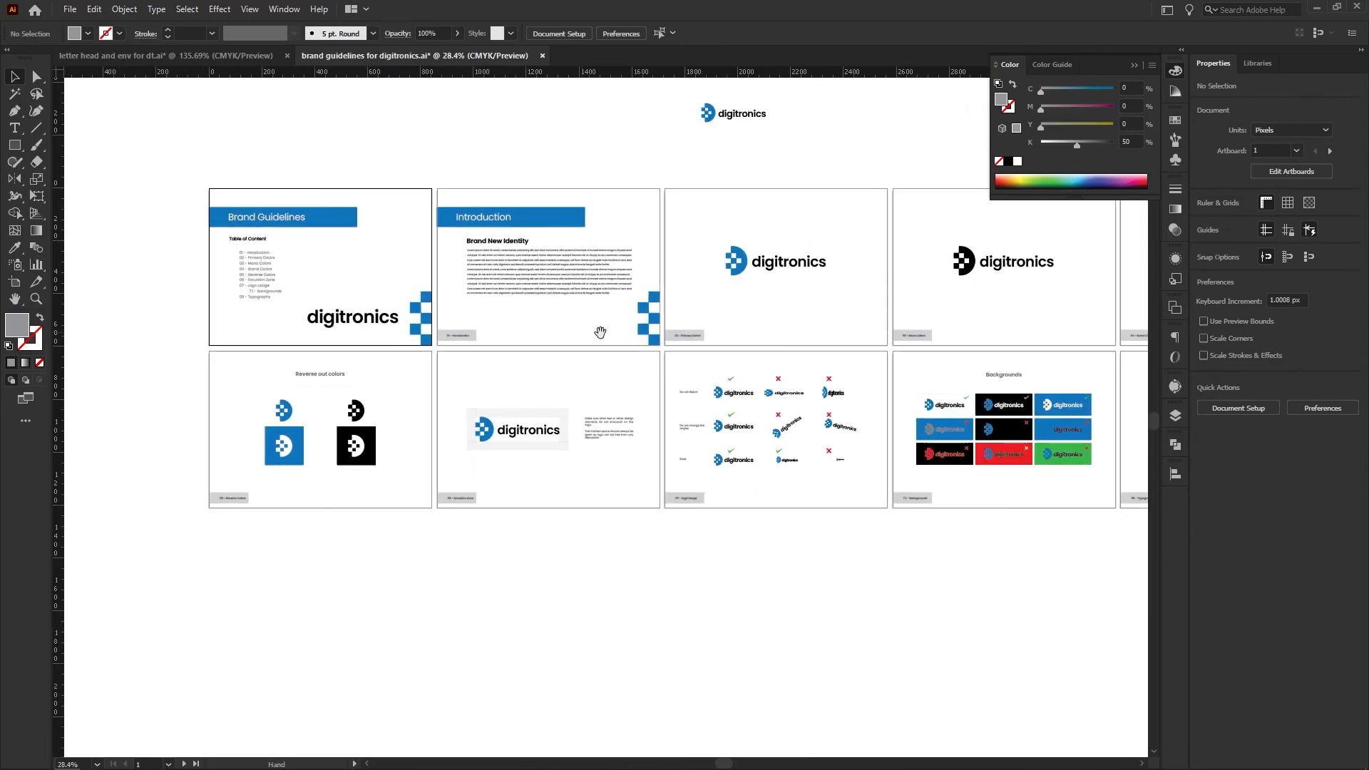
left_click_drag(674, 346, 457, 406)
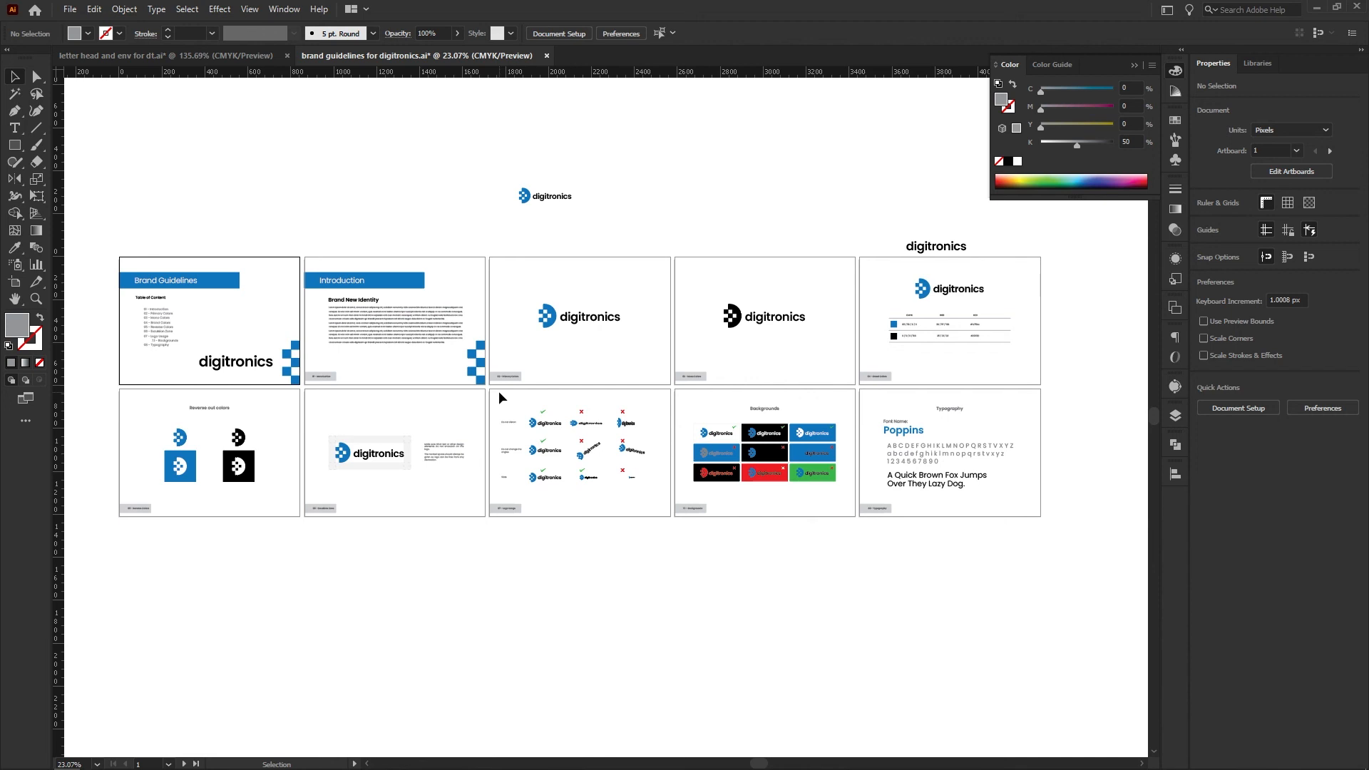
Export the brand guidelines for digitronics as JPEG files using the artboards
left_click(69, 9)
mouse_move(92, 278)
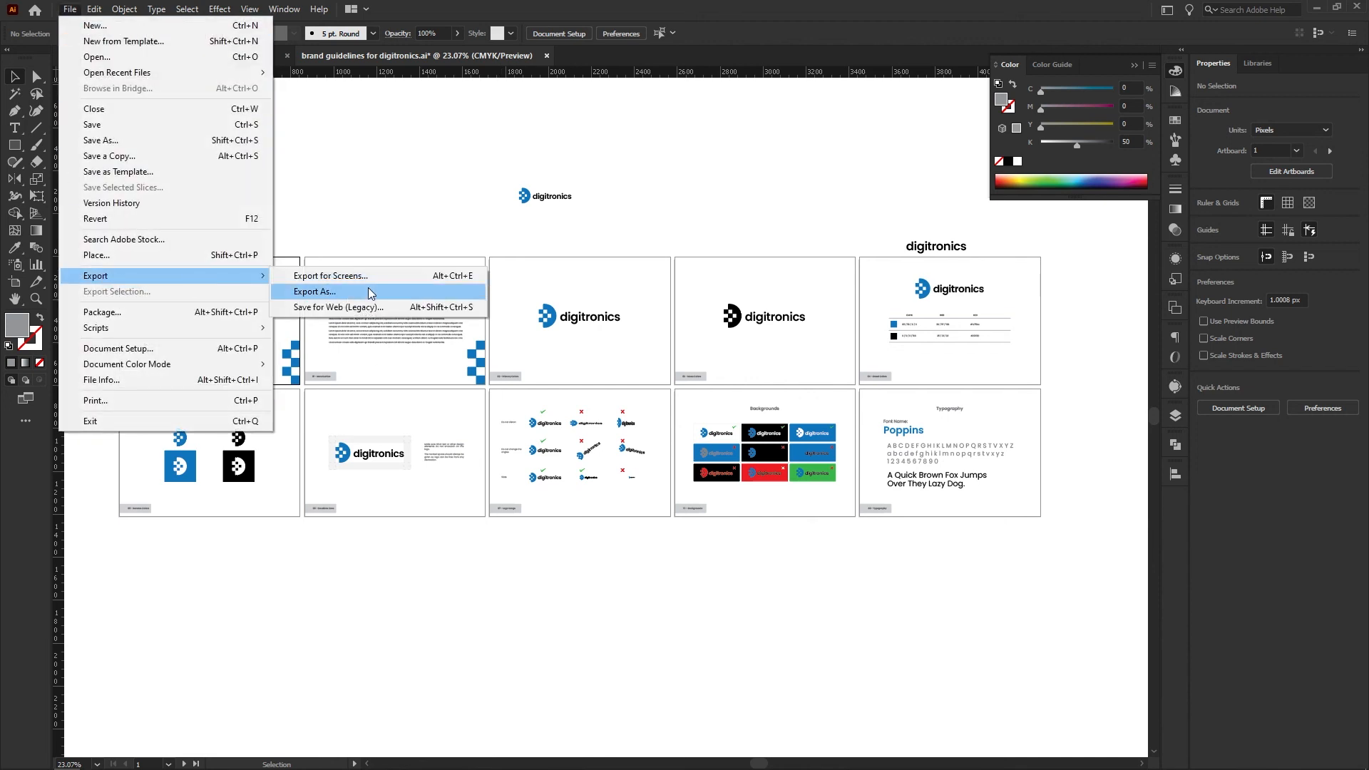
left_click(357, 292)
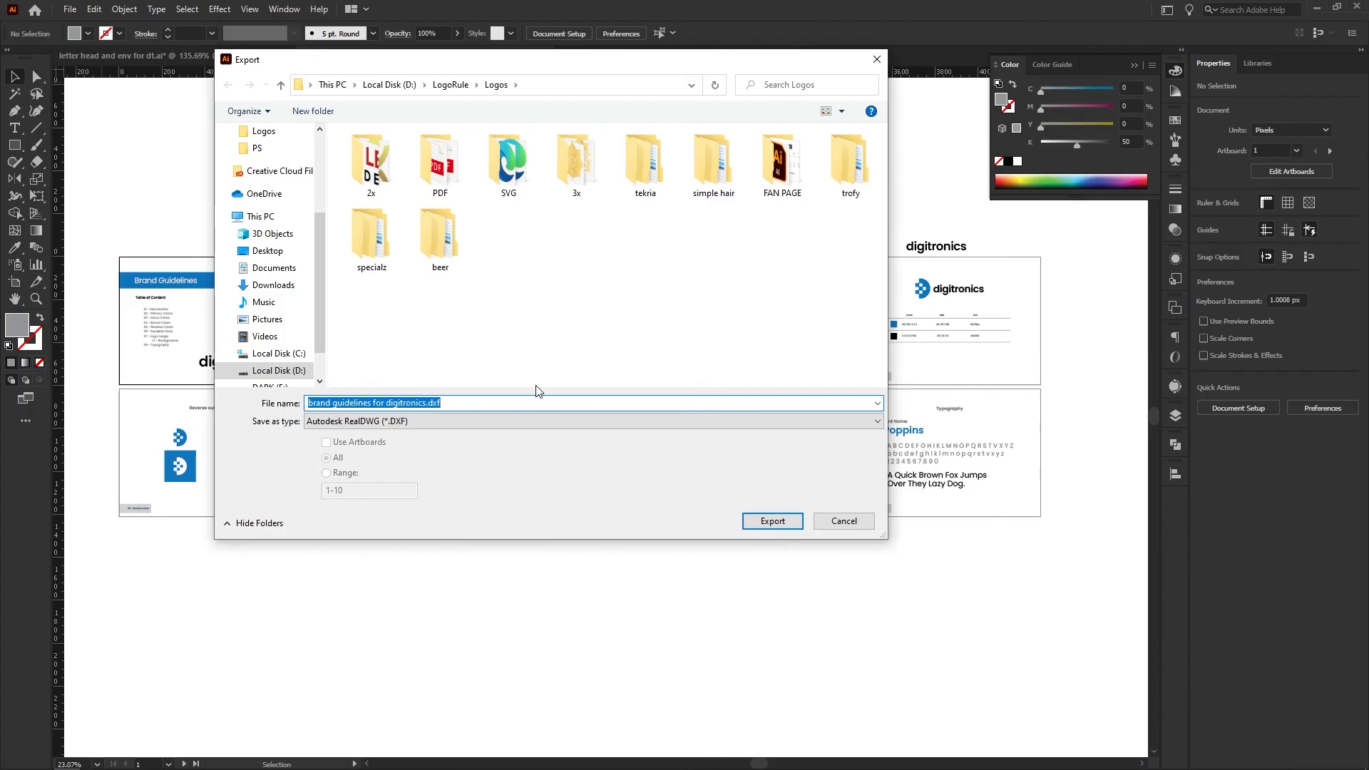
left_click(419, 426)
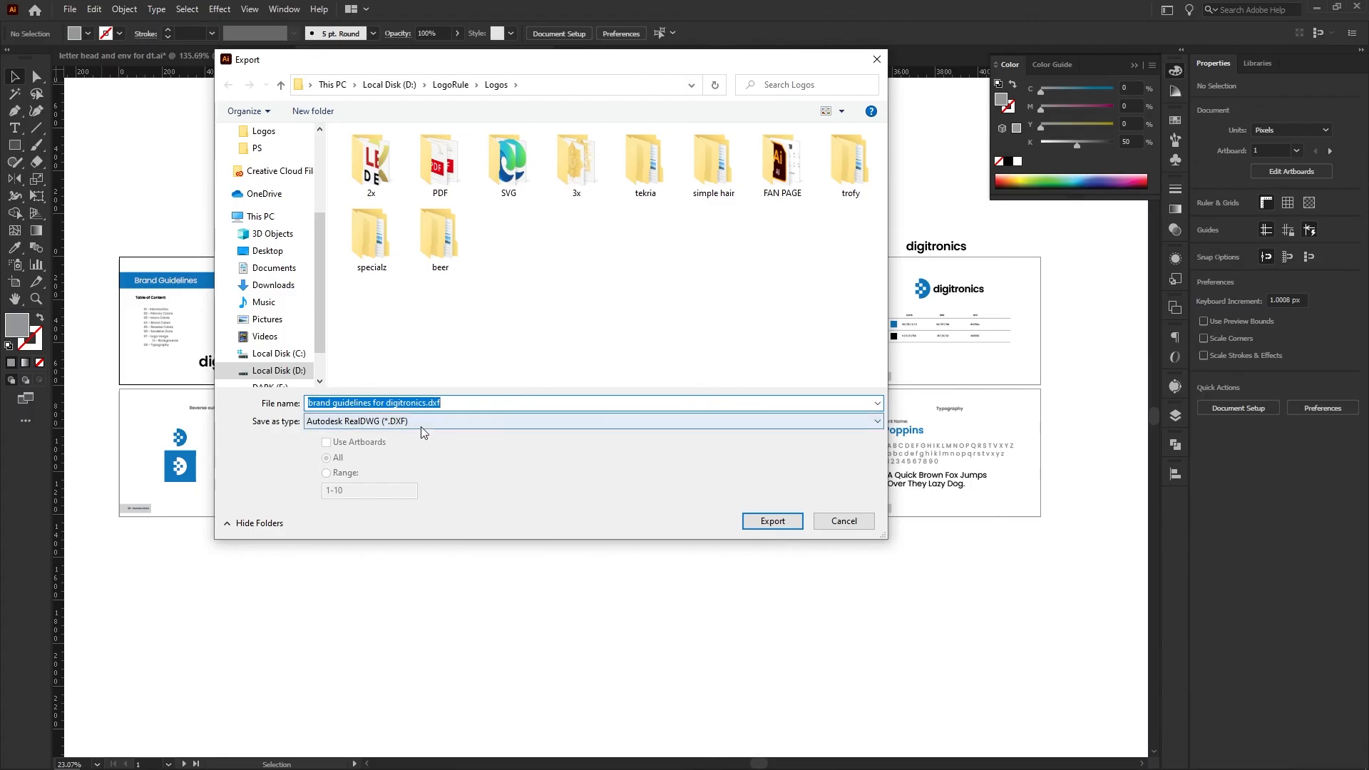
left_click(345, 500)
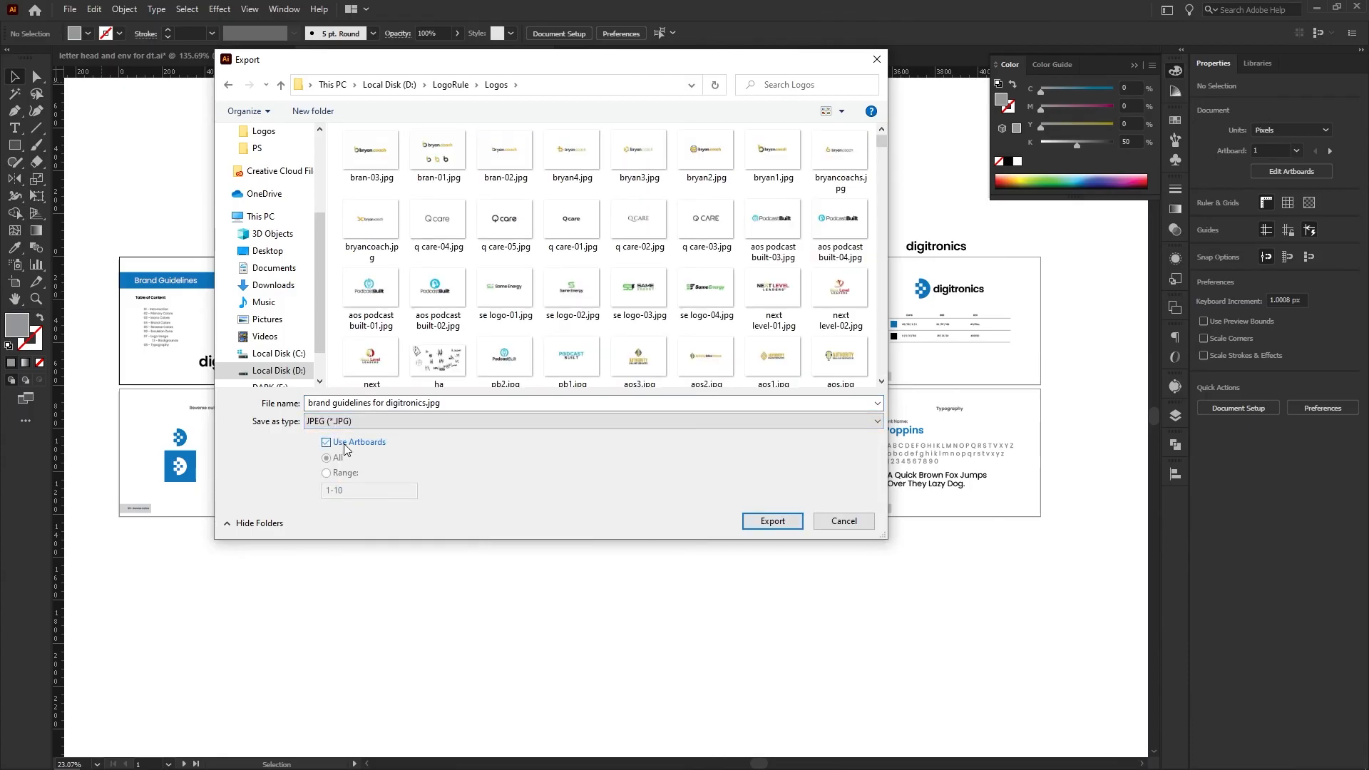
left_click(774, 522)
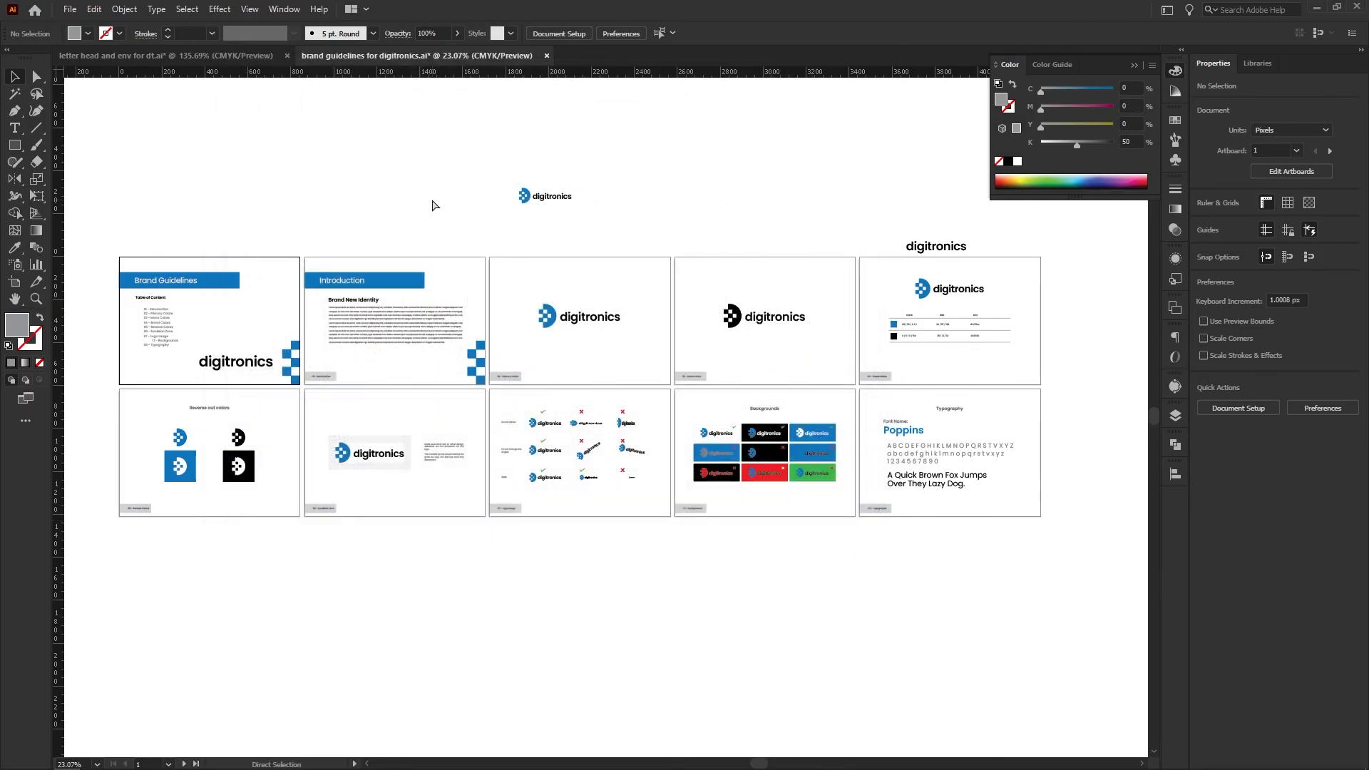
Save all artboards as the Adobe PDF "brand guidelines for digitronics.pdf" in the Logos folder, using the Illustrator Default preset
left_click(69, 10)
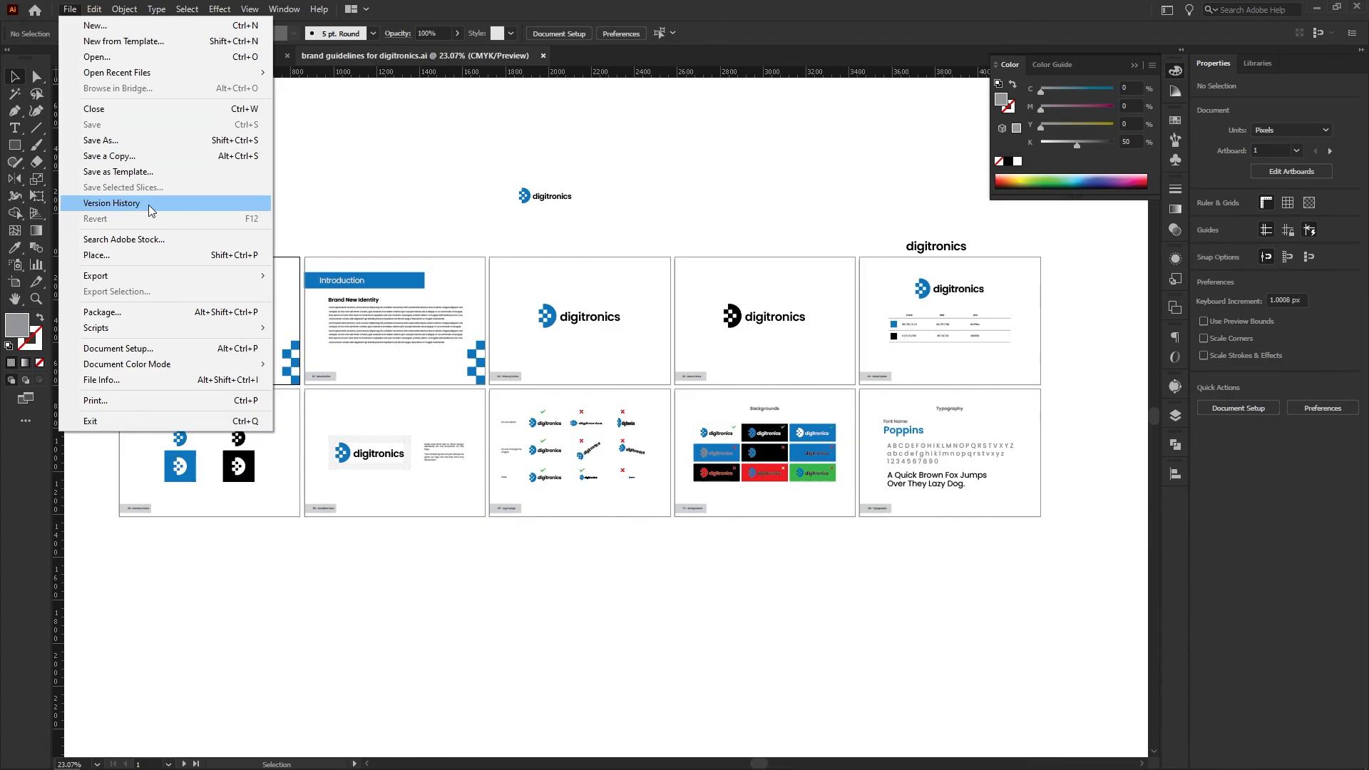
left_click(131, 140)
left_click(386, 421)
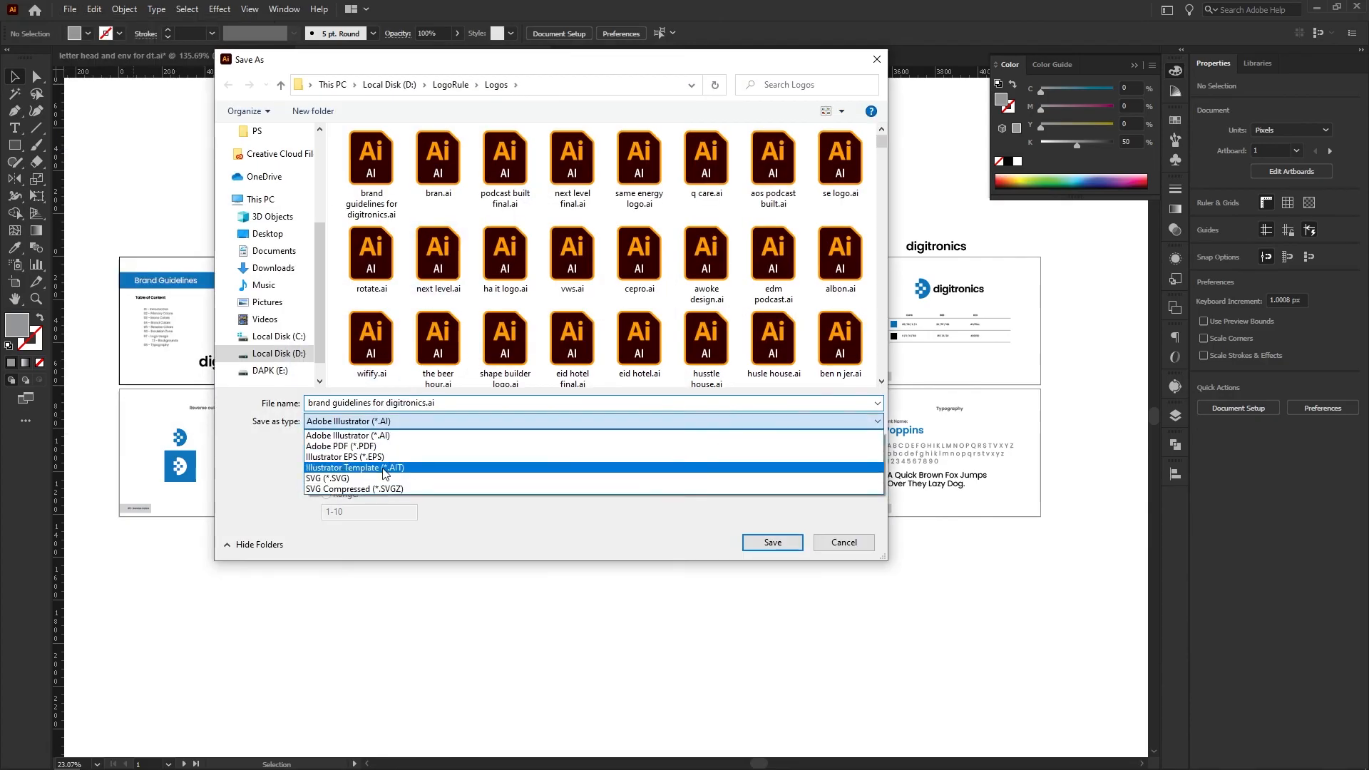
left_click(353, 446)
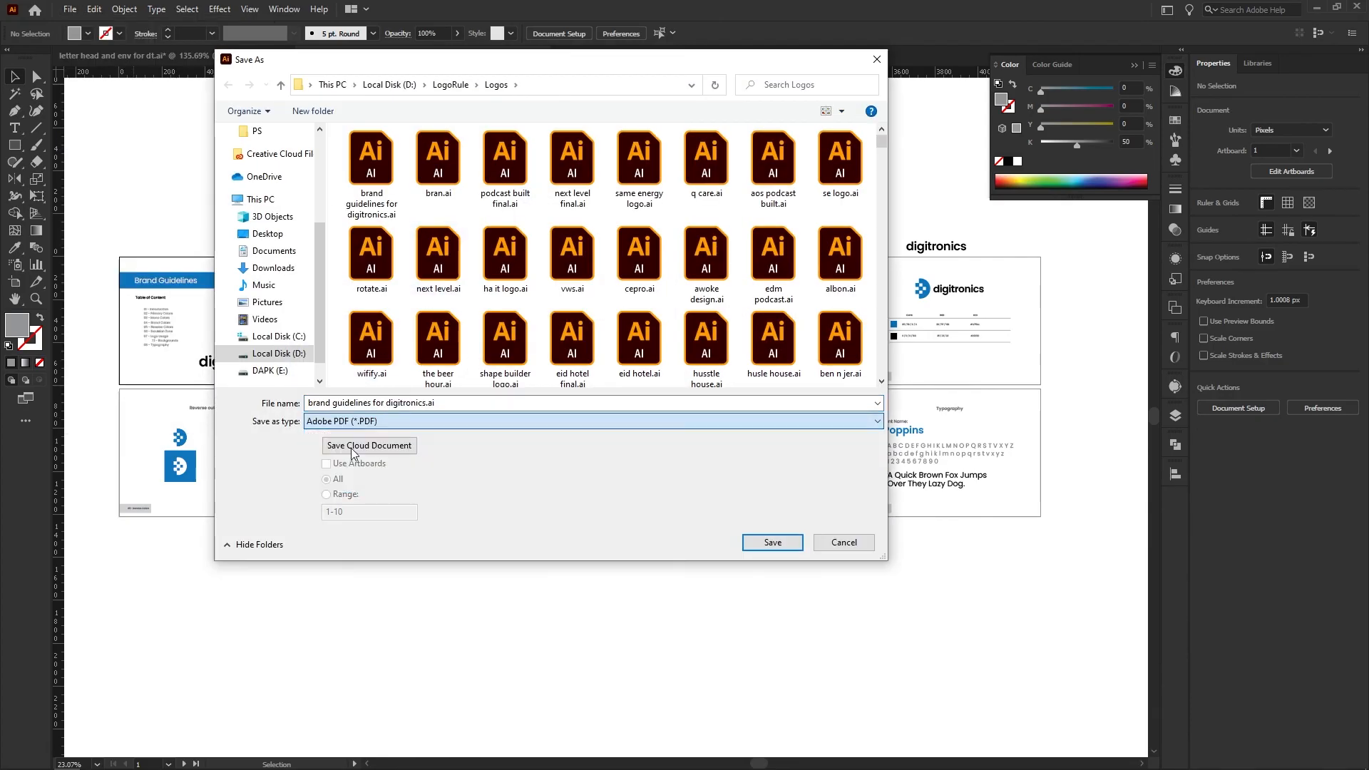
left_click(772, 543)
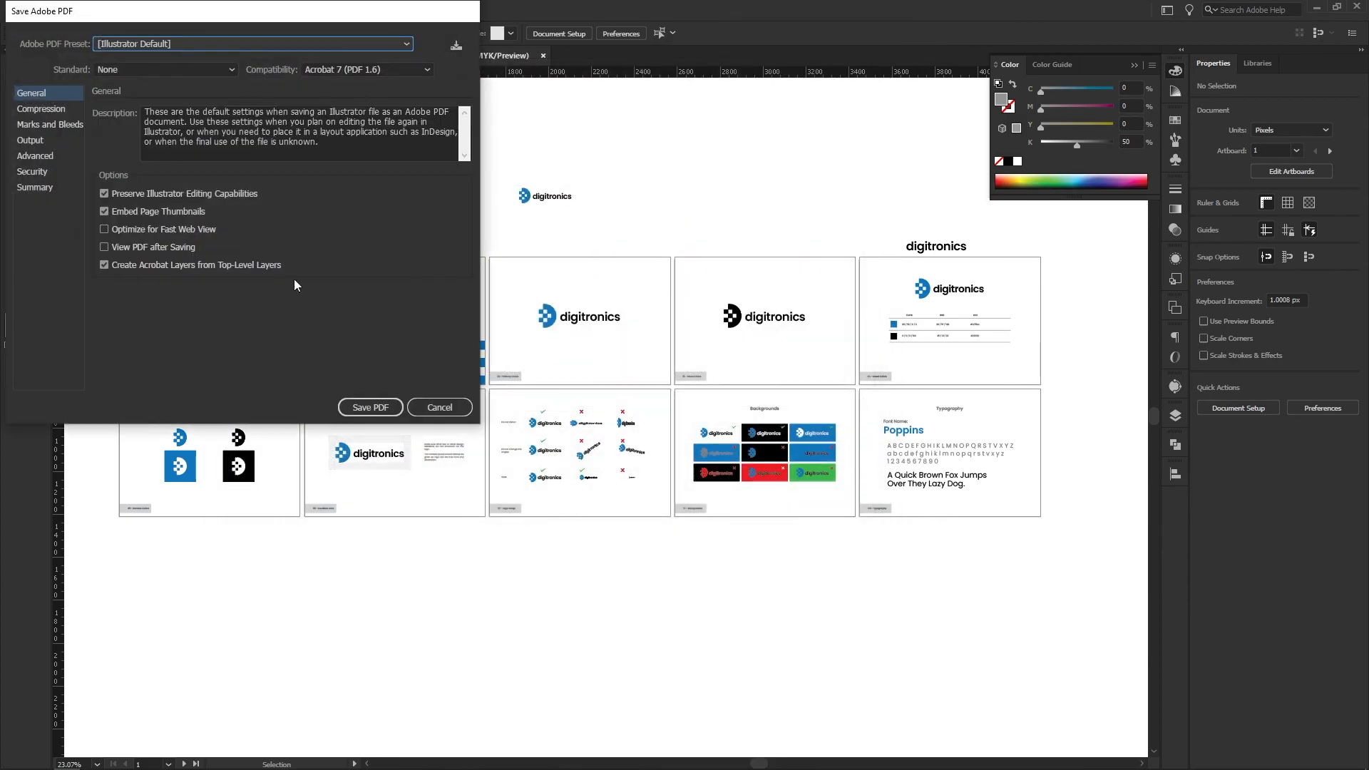
left_click(368, 406)
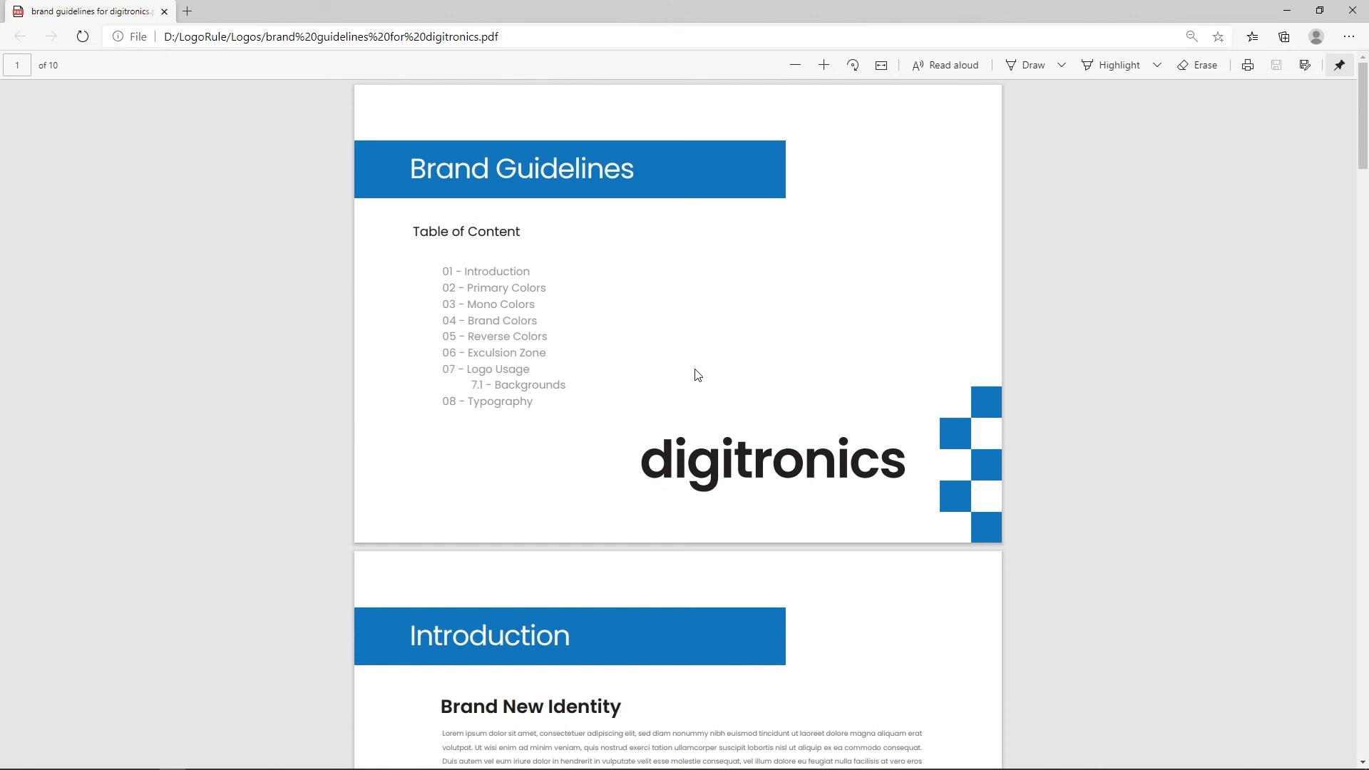
Review the saved brand guidelines PDF in the Edge browser, from the cover through the color, exclusion zone, logo usage and Backgrounds pages
scroll(697, 375, "down", 15)
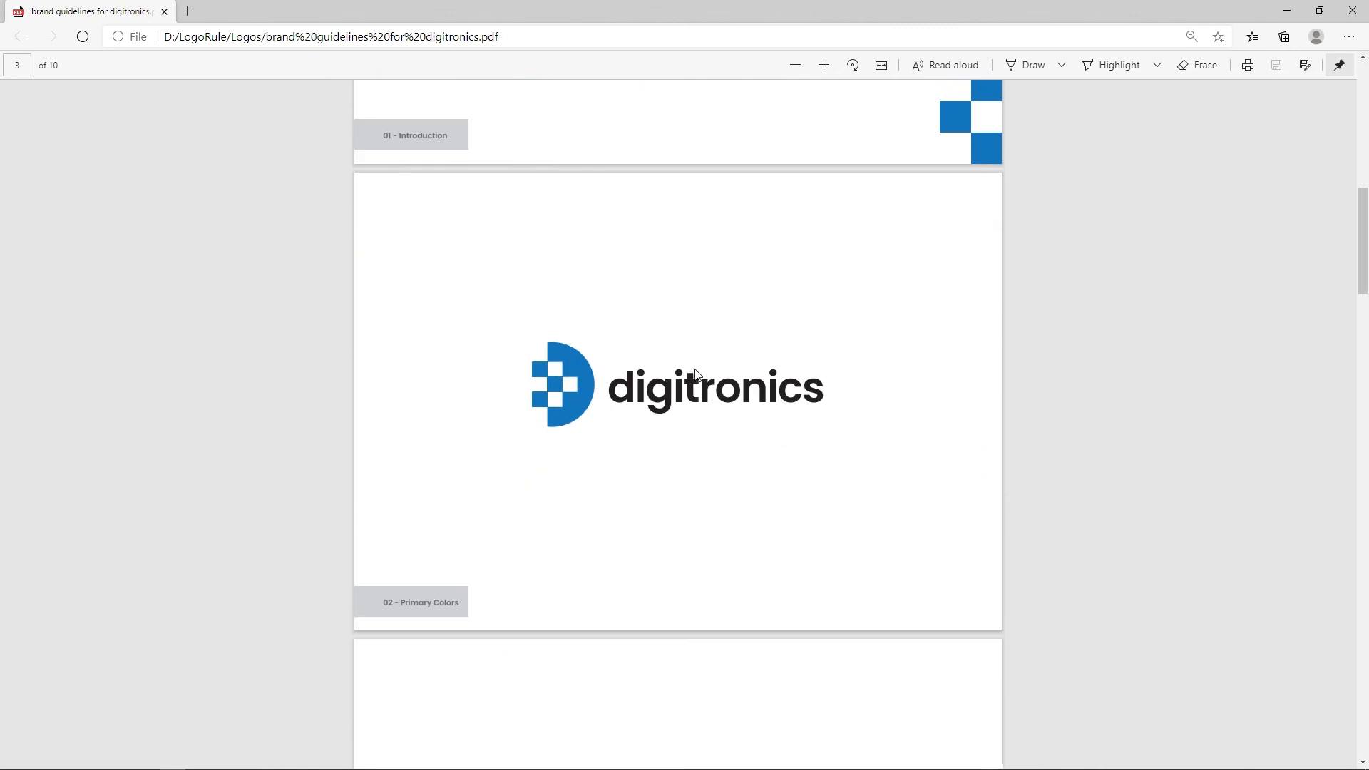
scroll(697, 375, "down", 10)
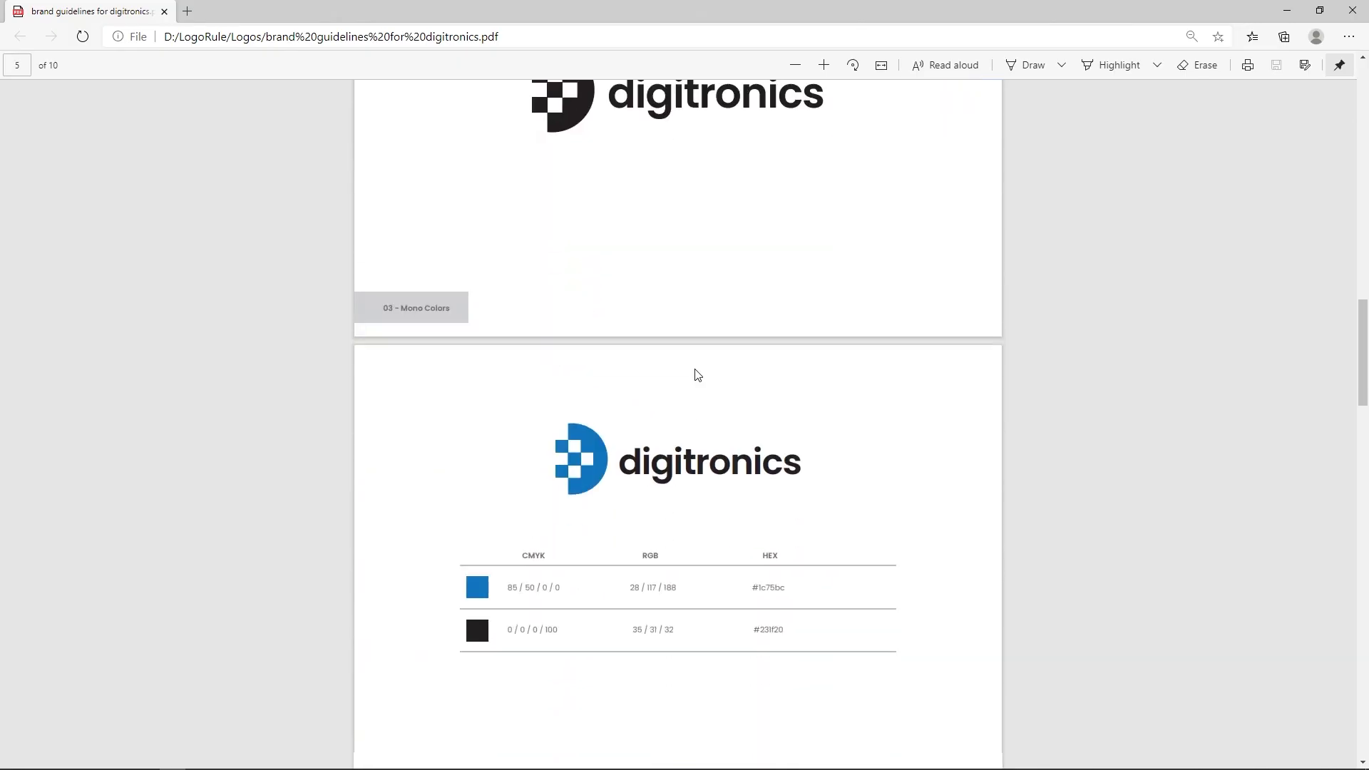
scroll(704, 385, "up", 2, "ctrl")
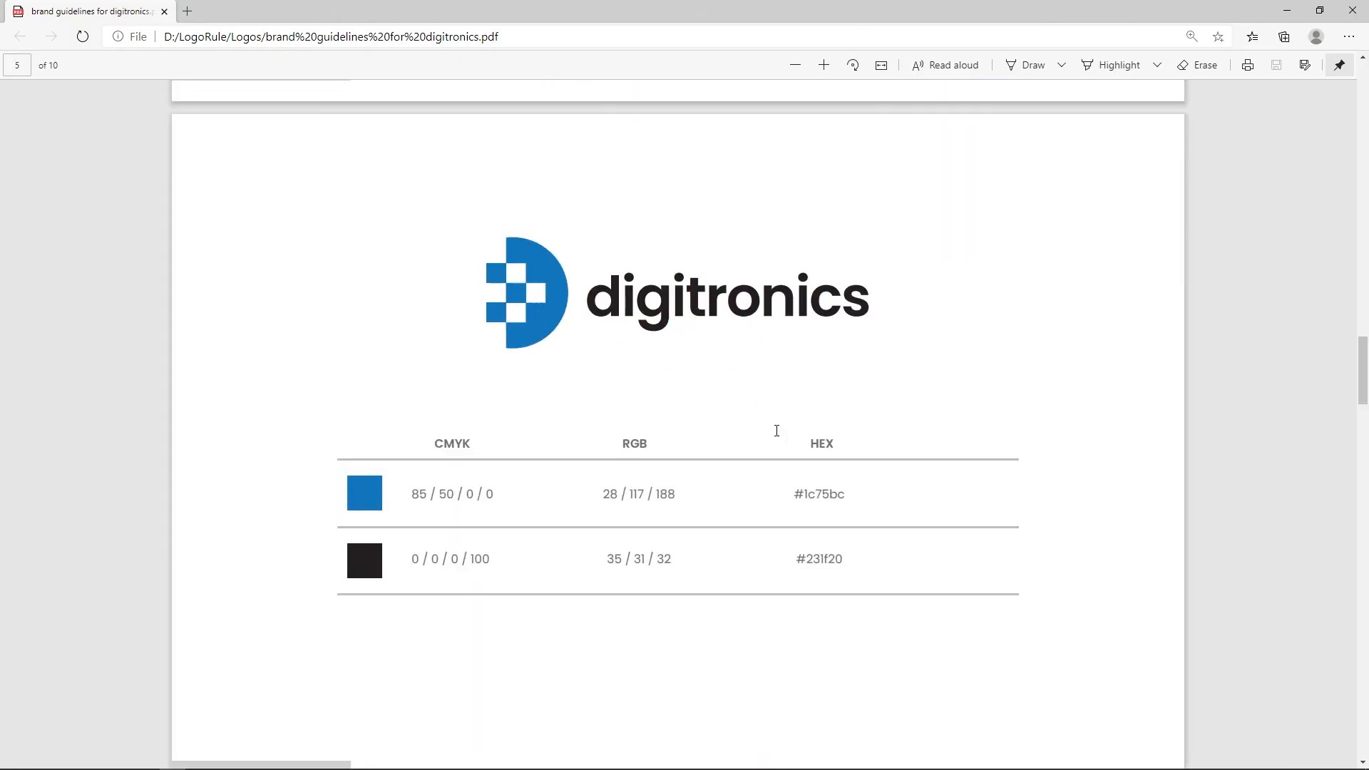
scroll(706, 414, "down", 6)
scroll(626, 393, "down", 15)
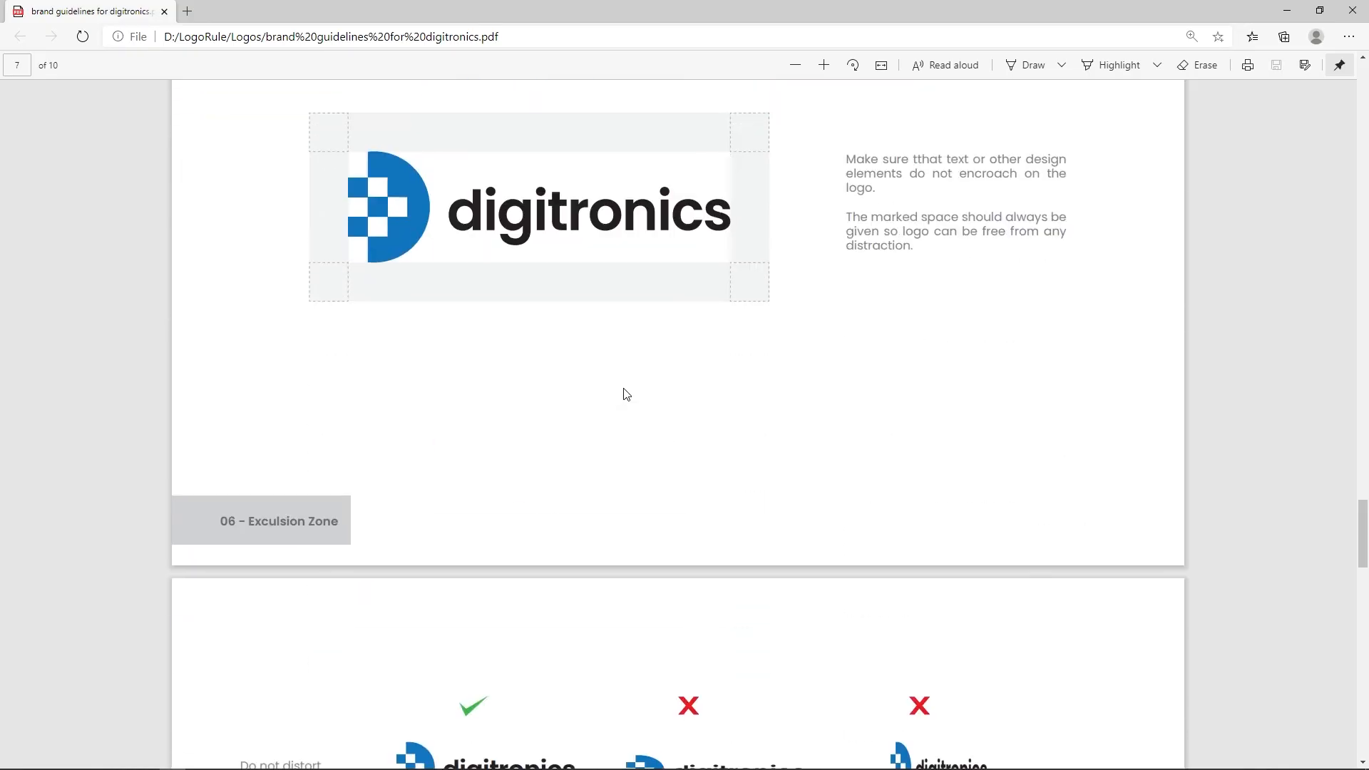
scroll(626, 394, "down", 15)
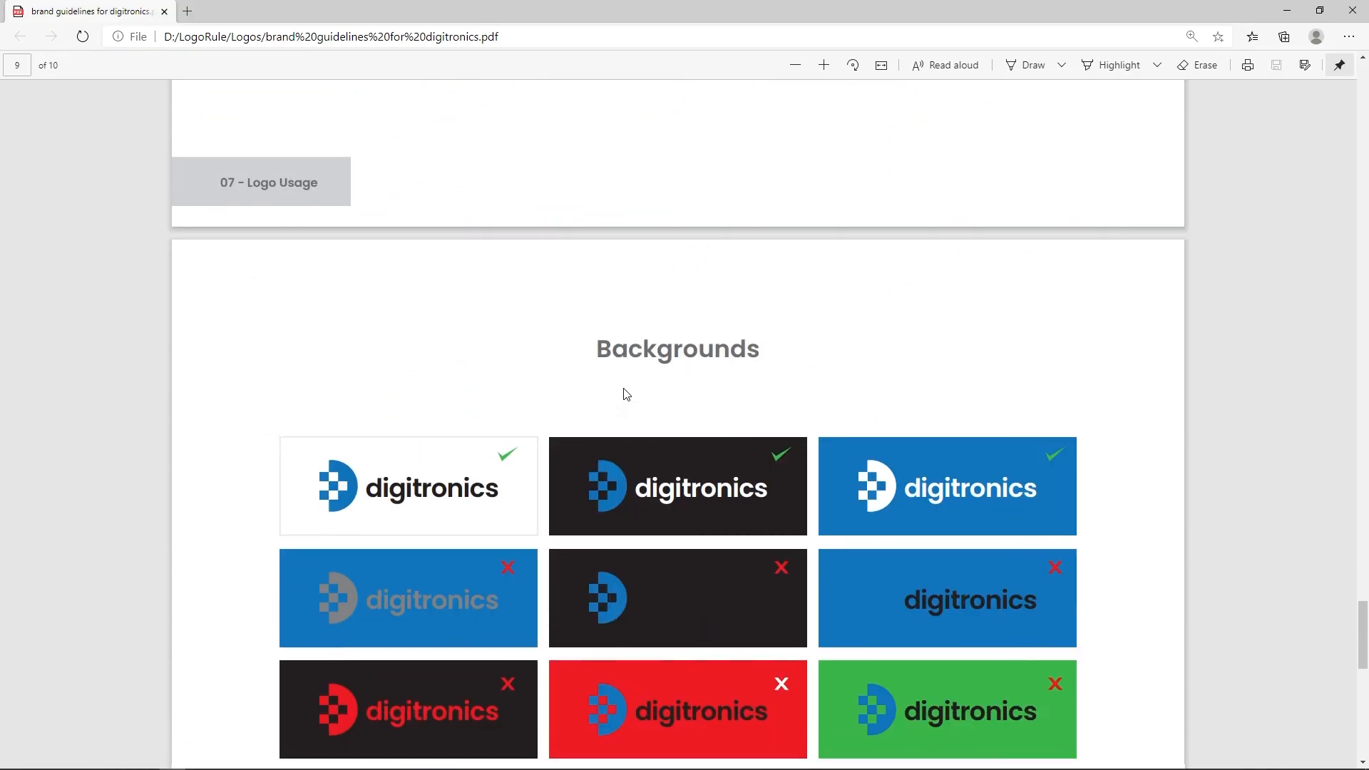
scroll(626, 394, "down", 5)
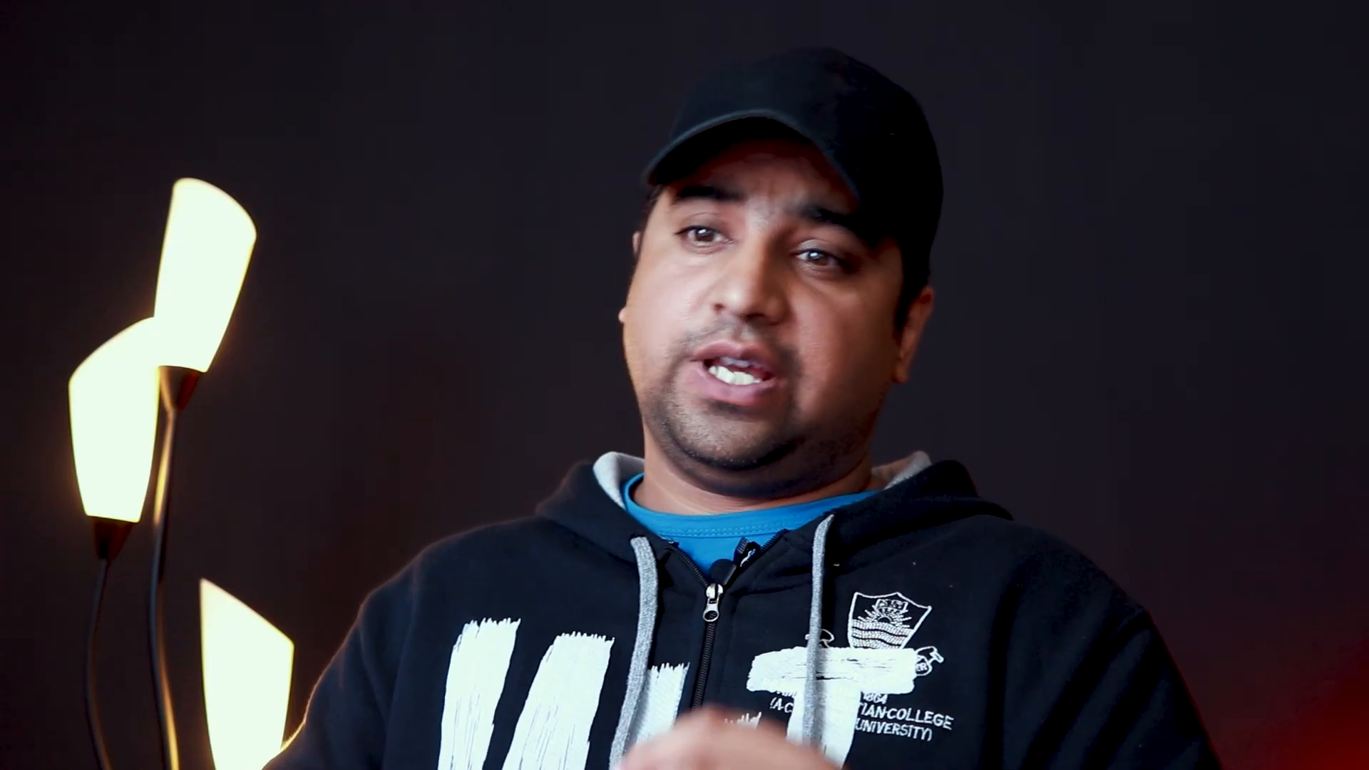